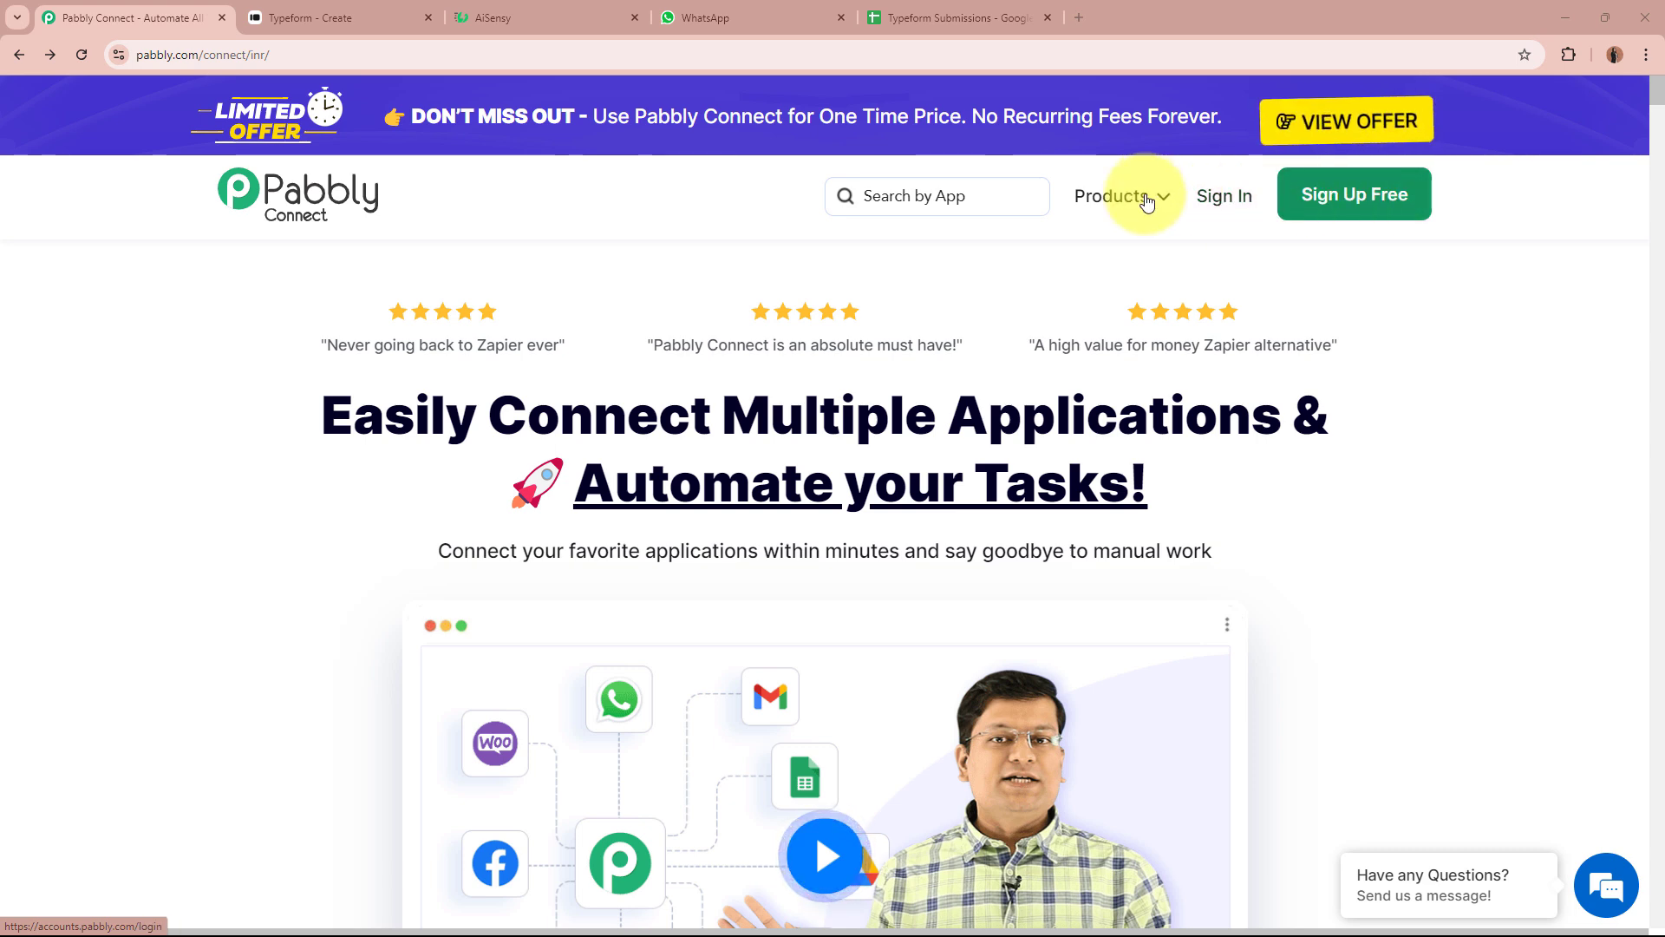
- Sign in to Pabbly and open Pabbly Connect from the list of all Pabbly apps
{"action": "left_click", "coordinate": [1218, 198]}
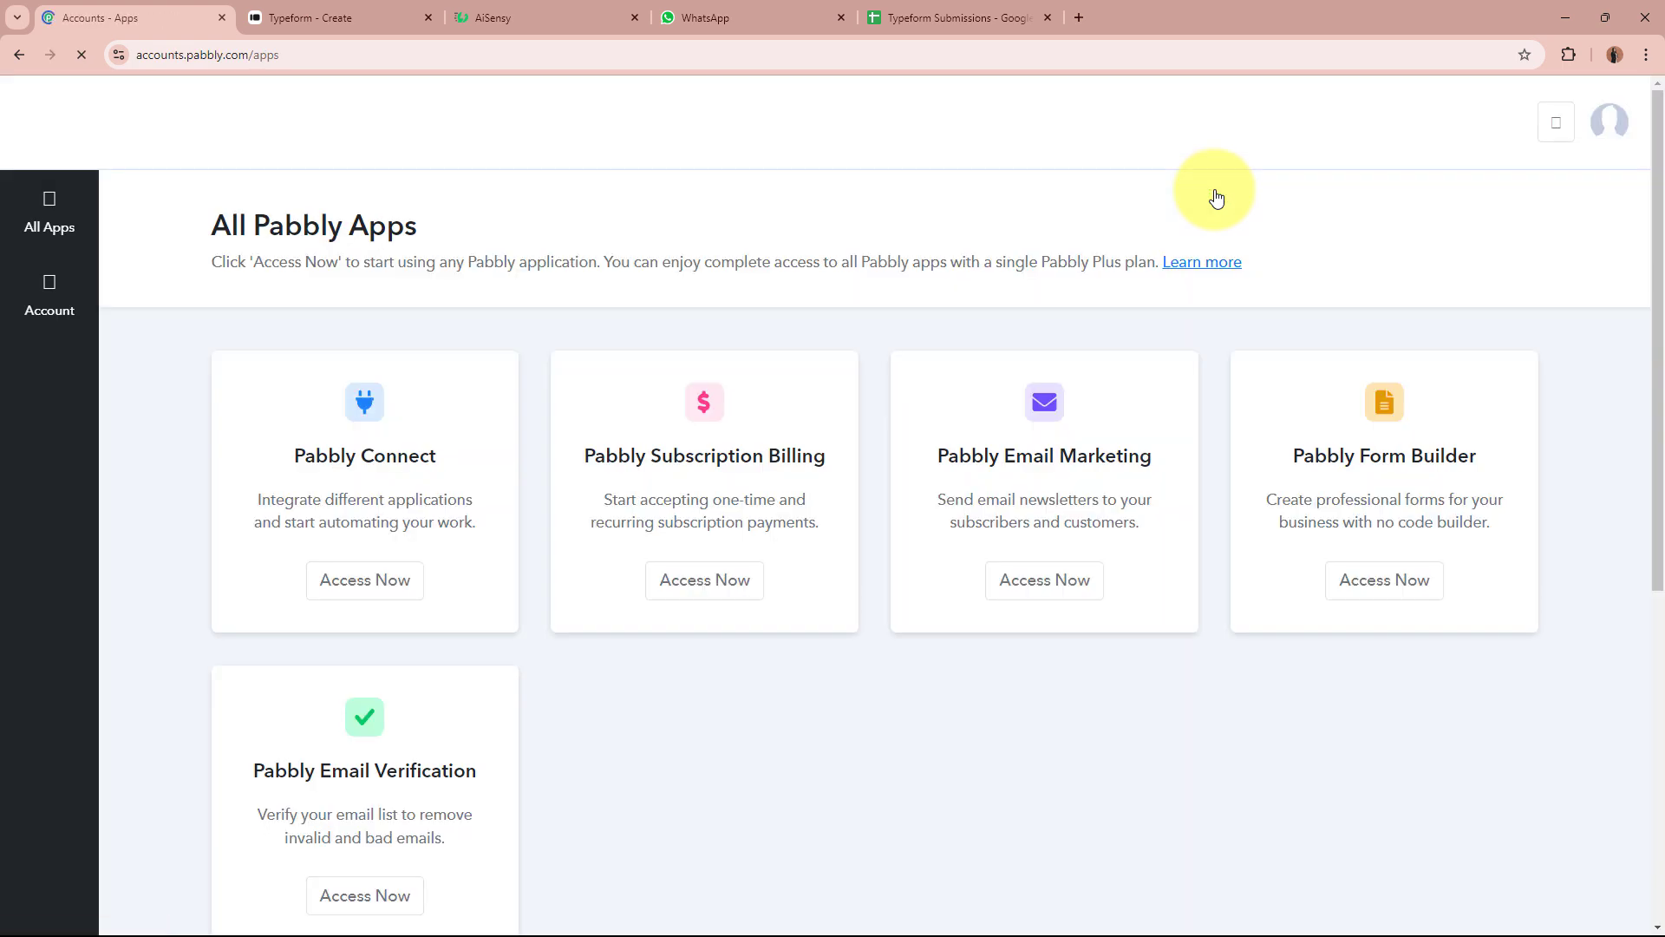
{"action": "left_click_drag", "start_coordinate": [209, 217], "coordinate": [554, 216]}
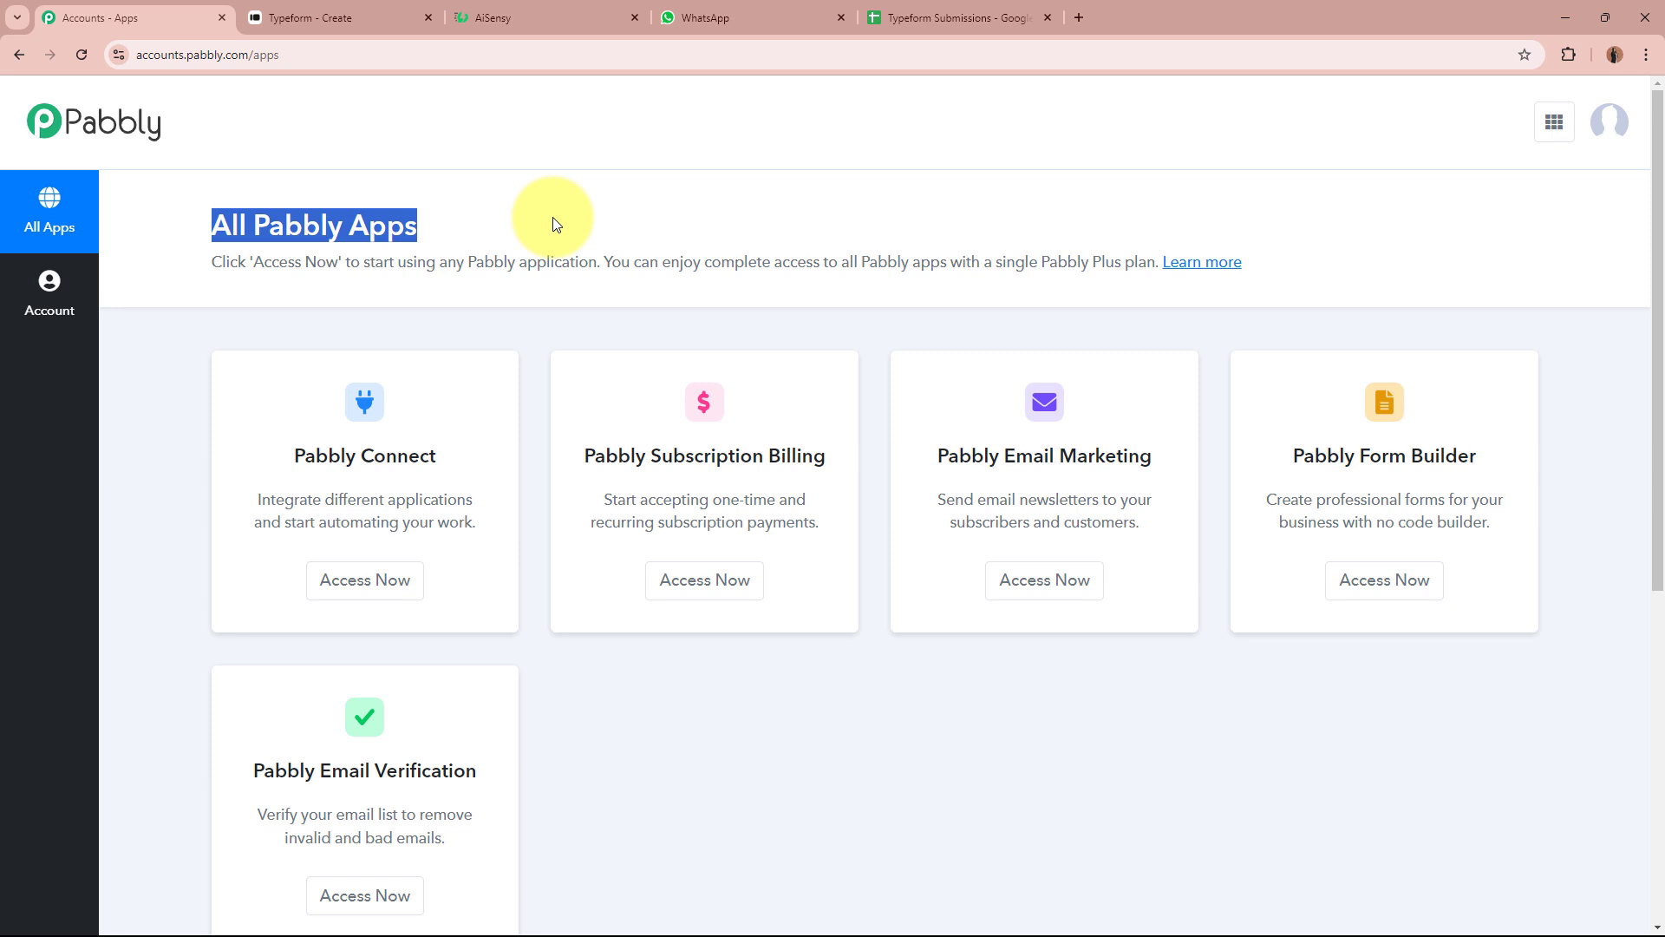
{"action": "left_click", "coordinate": [553, 216]}
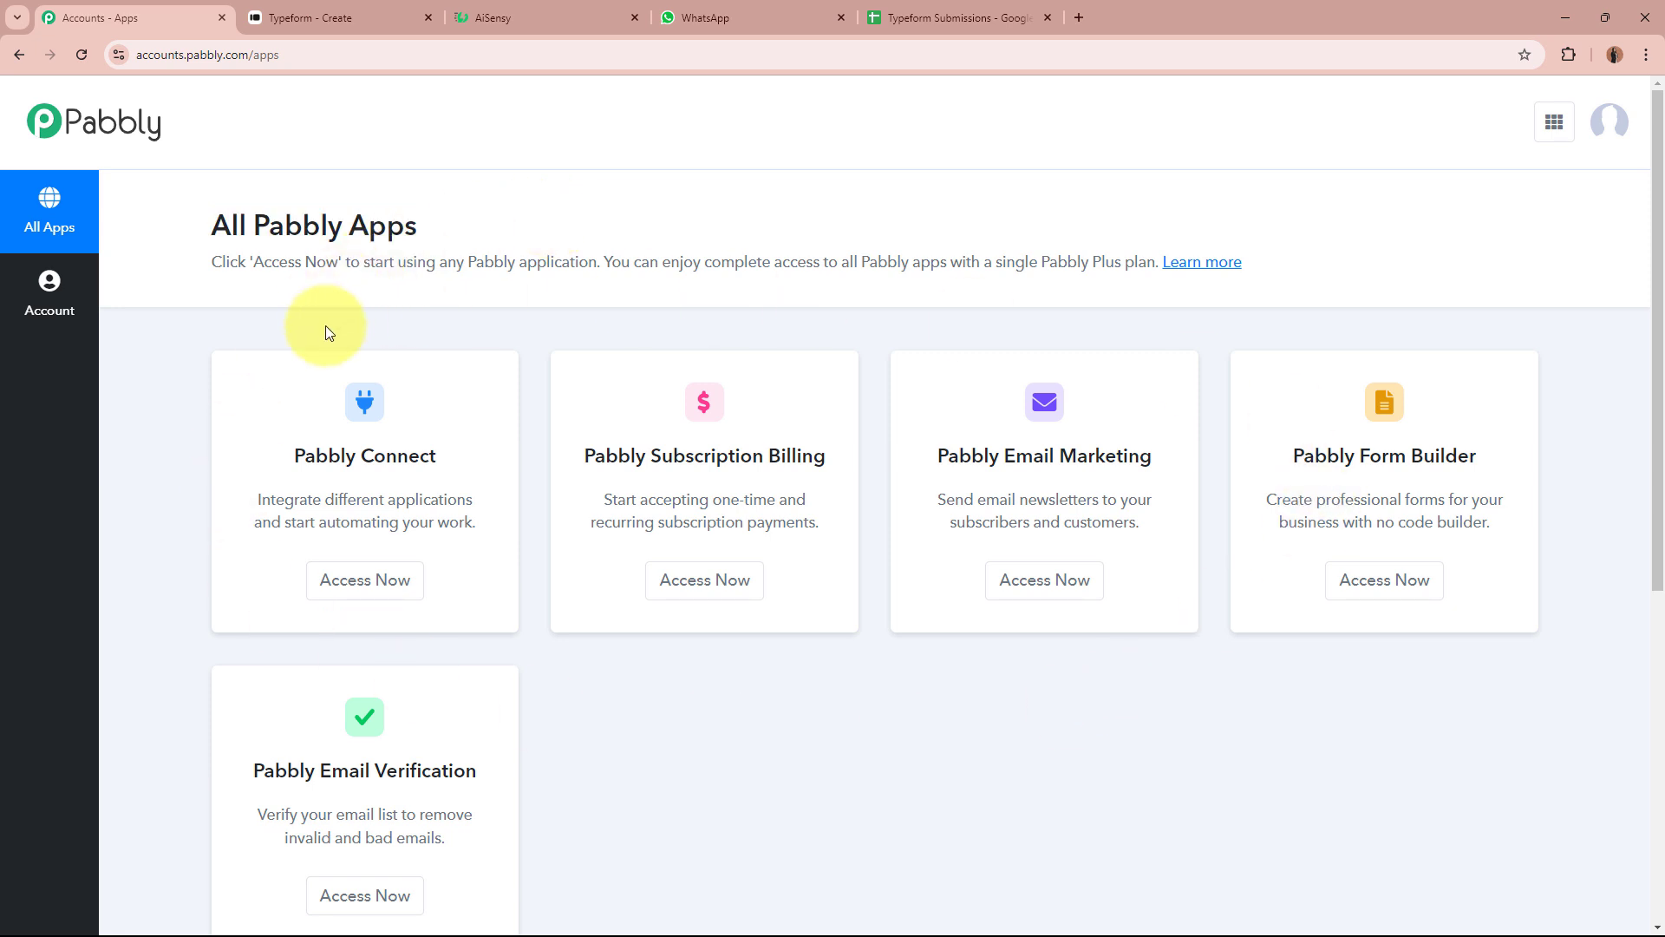
{"action": "left_click_drag", "start_coordinate": [289, 455], "coordinate": [468, 455]}
{"action": "left_click", "coordinate": [468, 454]}
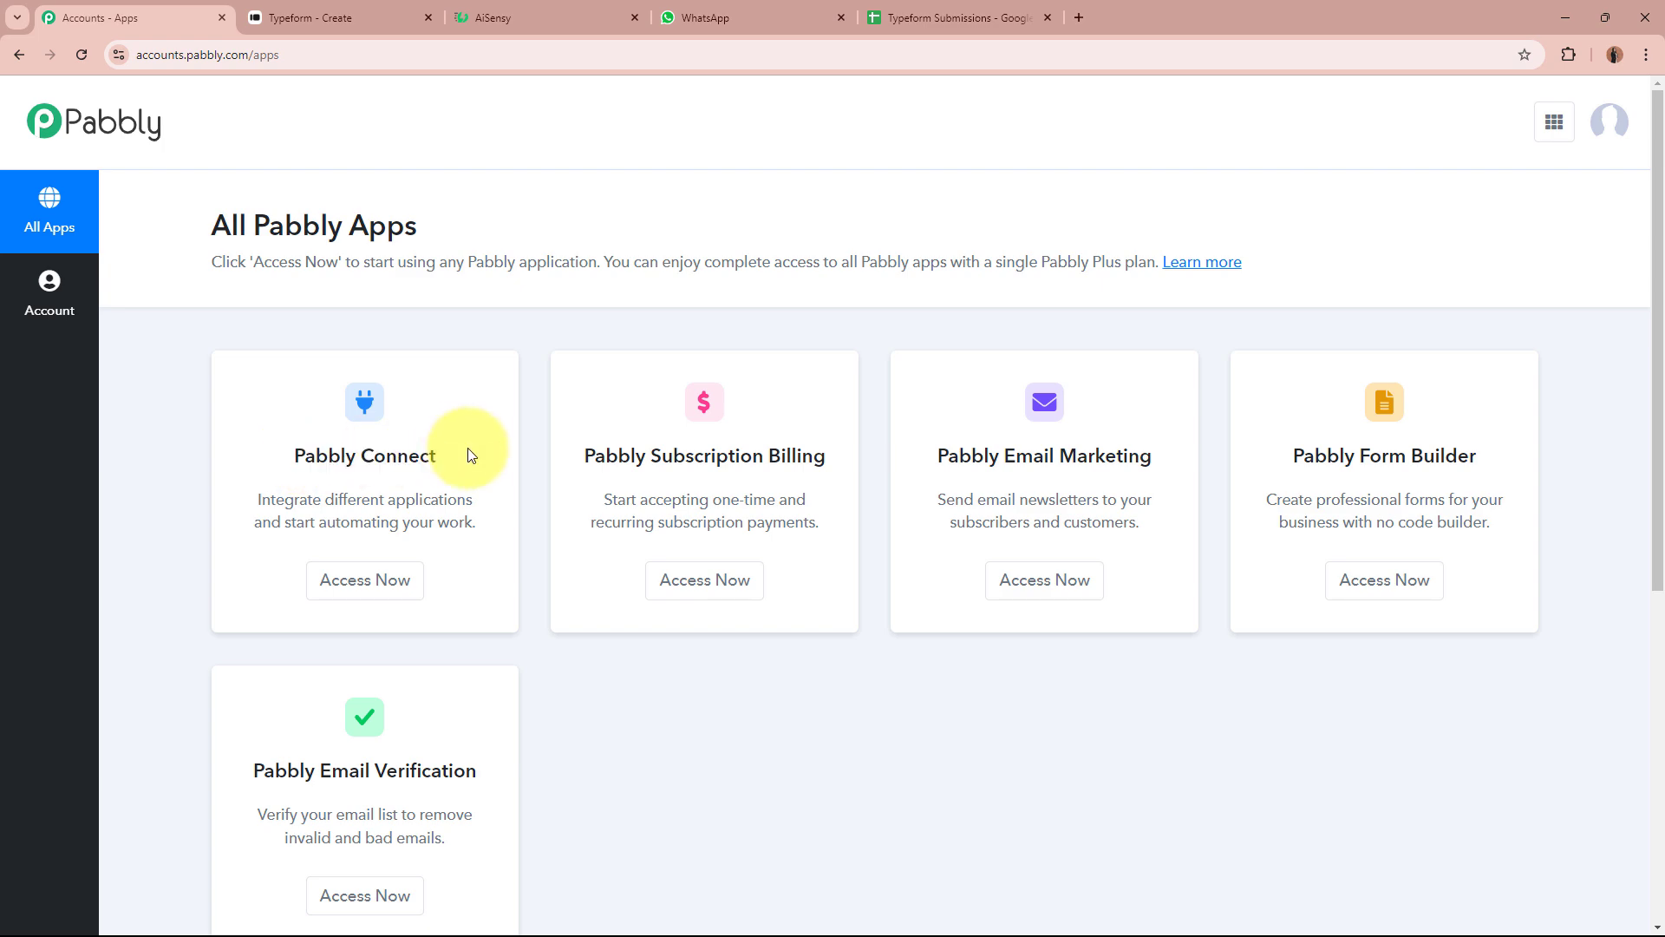
{"action": "left_click", "coordinate": [365, 581]}
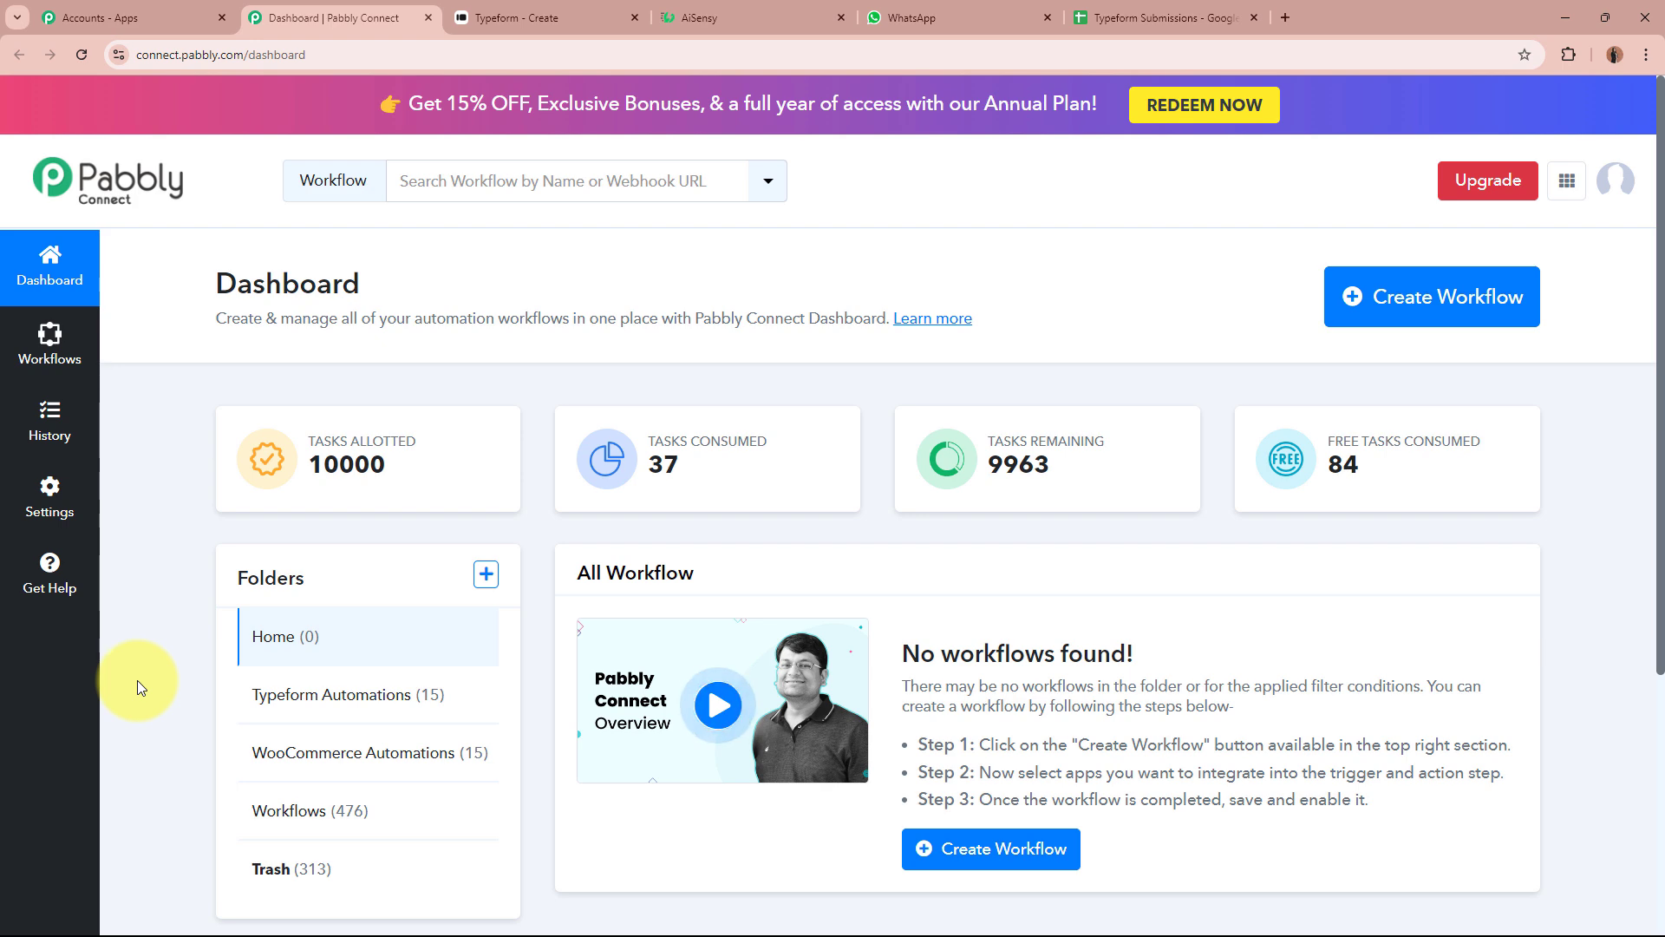
- Start a new workflow named "Send Automated WhatsApp Message for Typeform Enquiries & Add Details in Google Sheets"
{"action": "left_click", "coordinate": [1469, 289]}
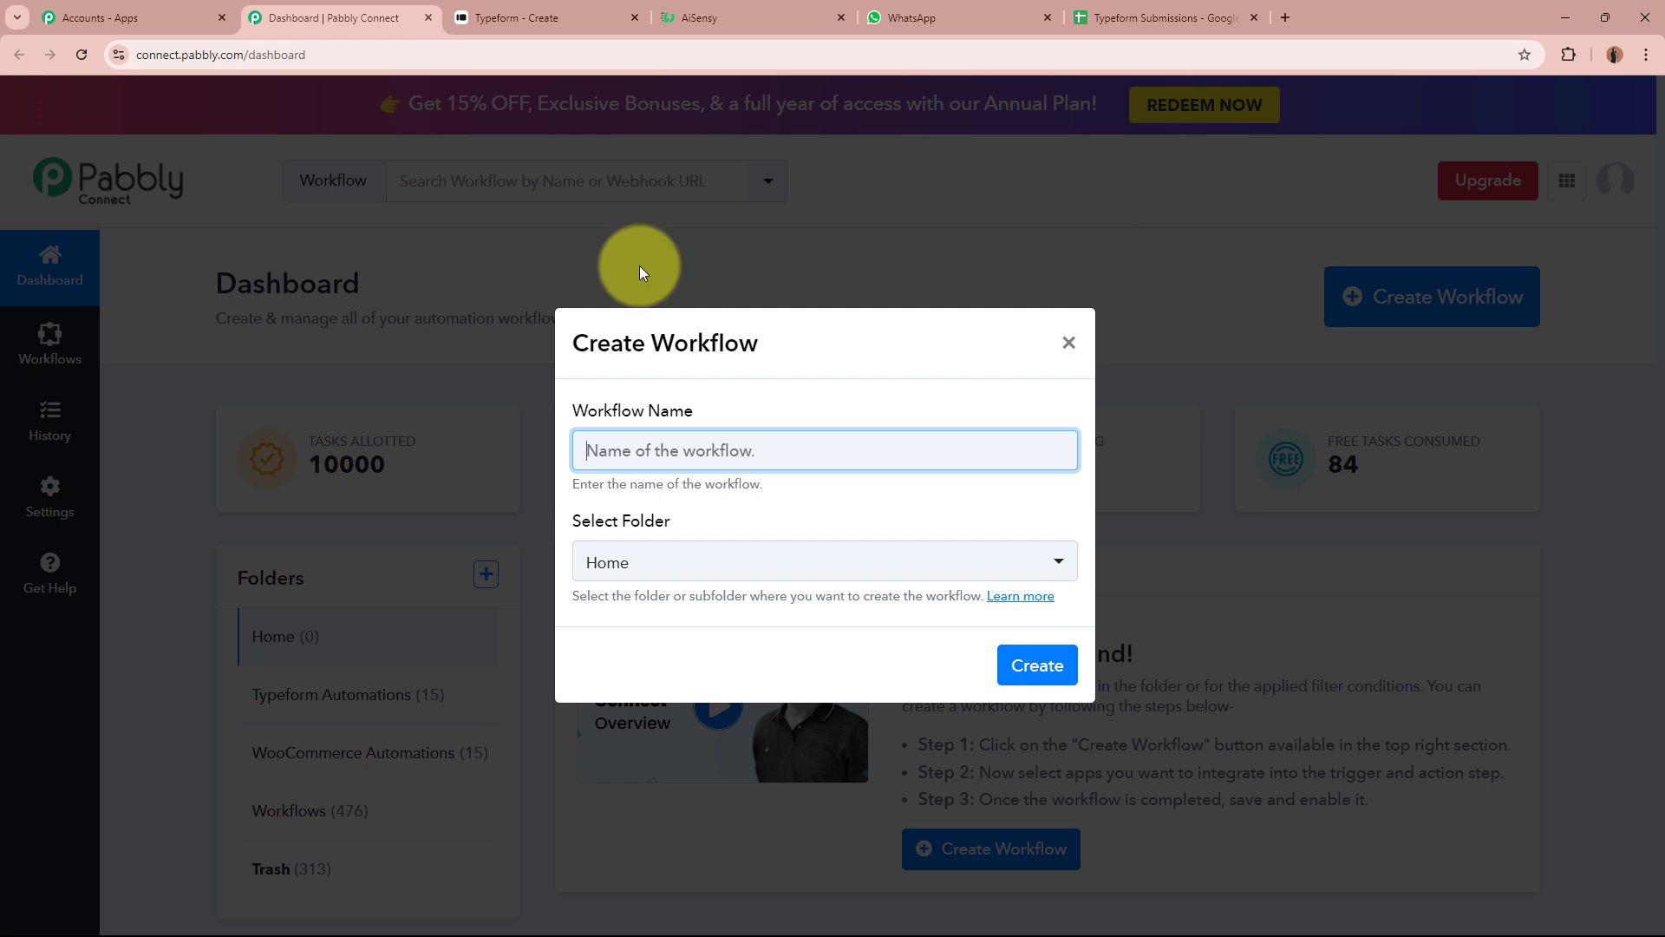
{"action": "left_click_drag", "start_coordinate": [575, 413], "coordinate": [725, 408]}
{"action": "left_click", "coordinate": [613, 531]}
{"action": "triple_click", "coordinate": [717, 524]}
{"action": "left_click", "coordinate": [717, 450]}
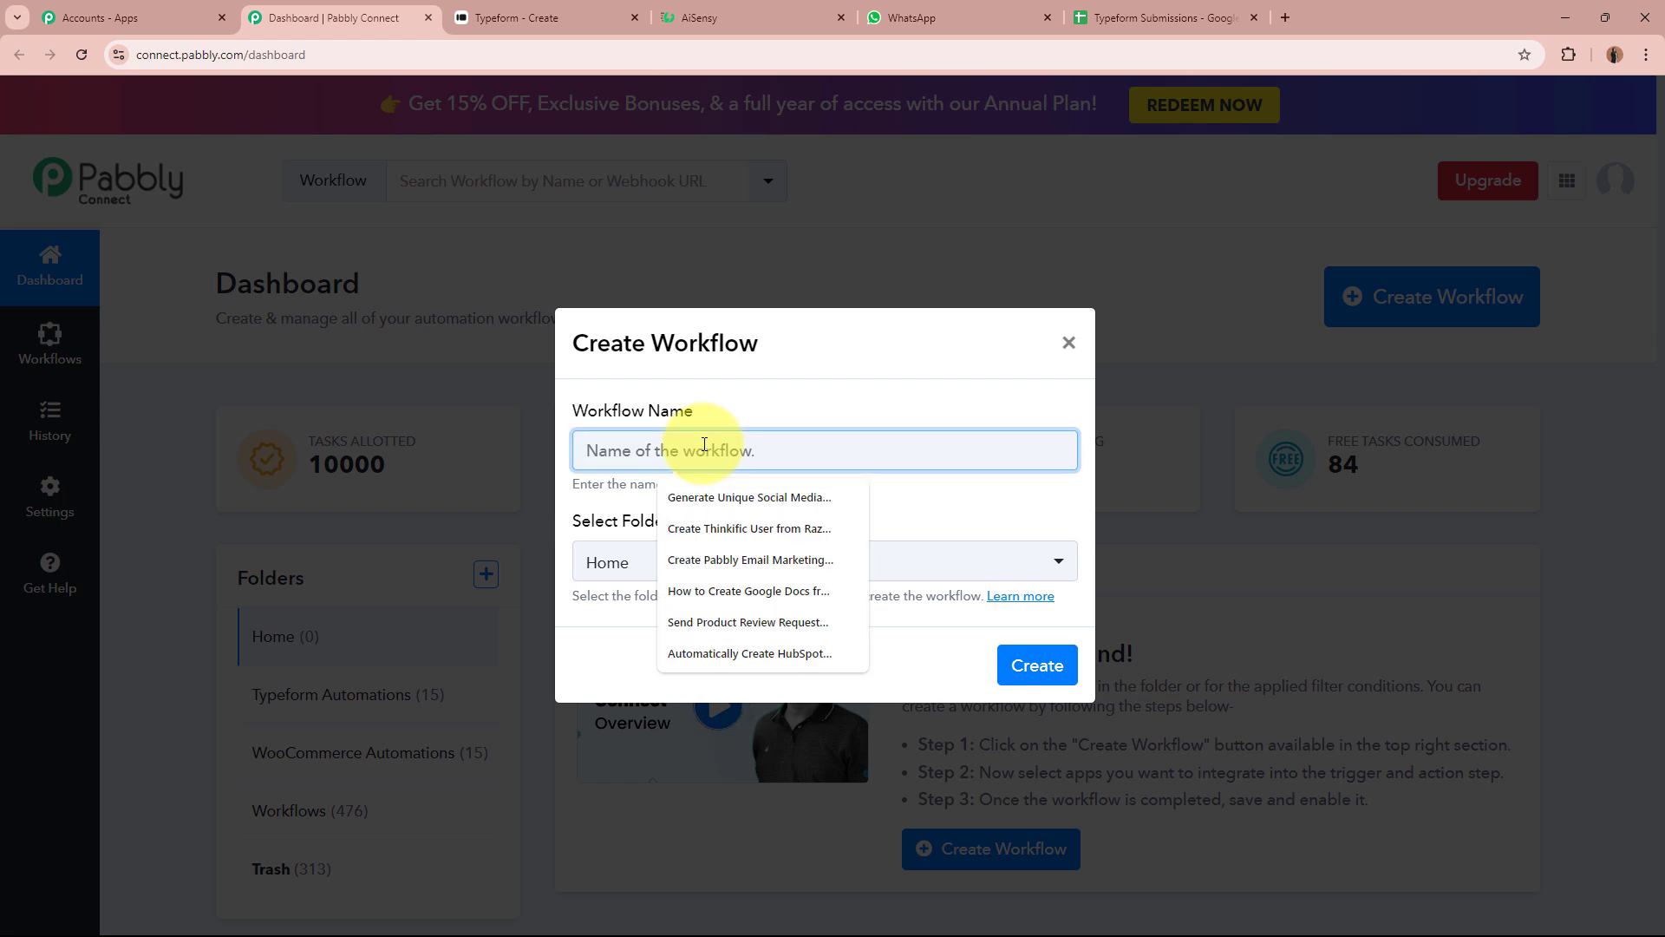
{"action": "type", "text": "Send Automated WhatsApp Message for Typeform Enquiries & Add Details in Google Sheets"}
{"action": "key", "text": "Home"}
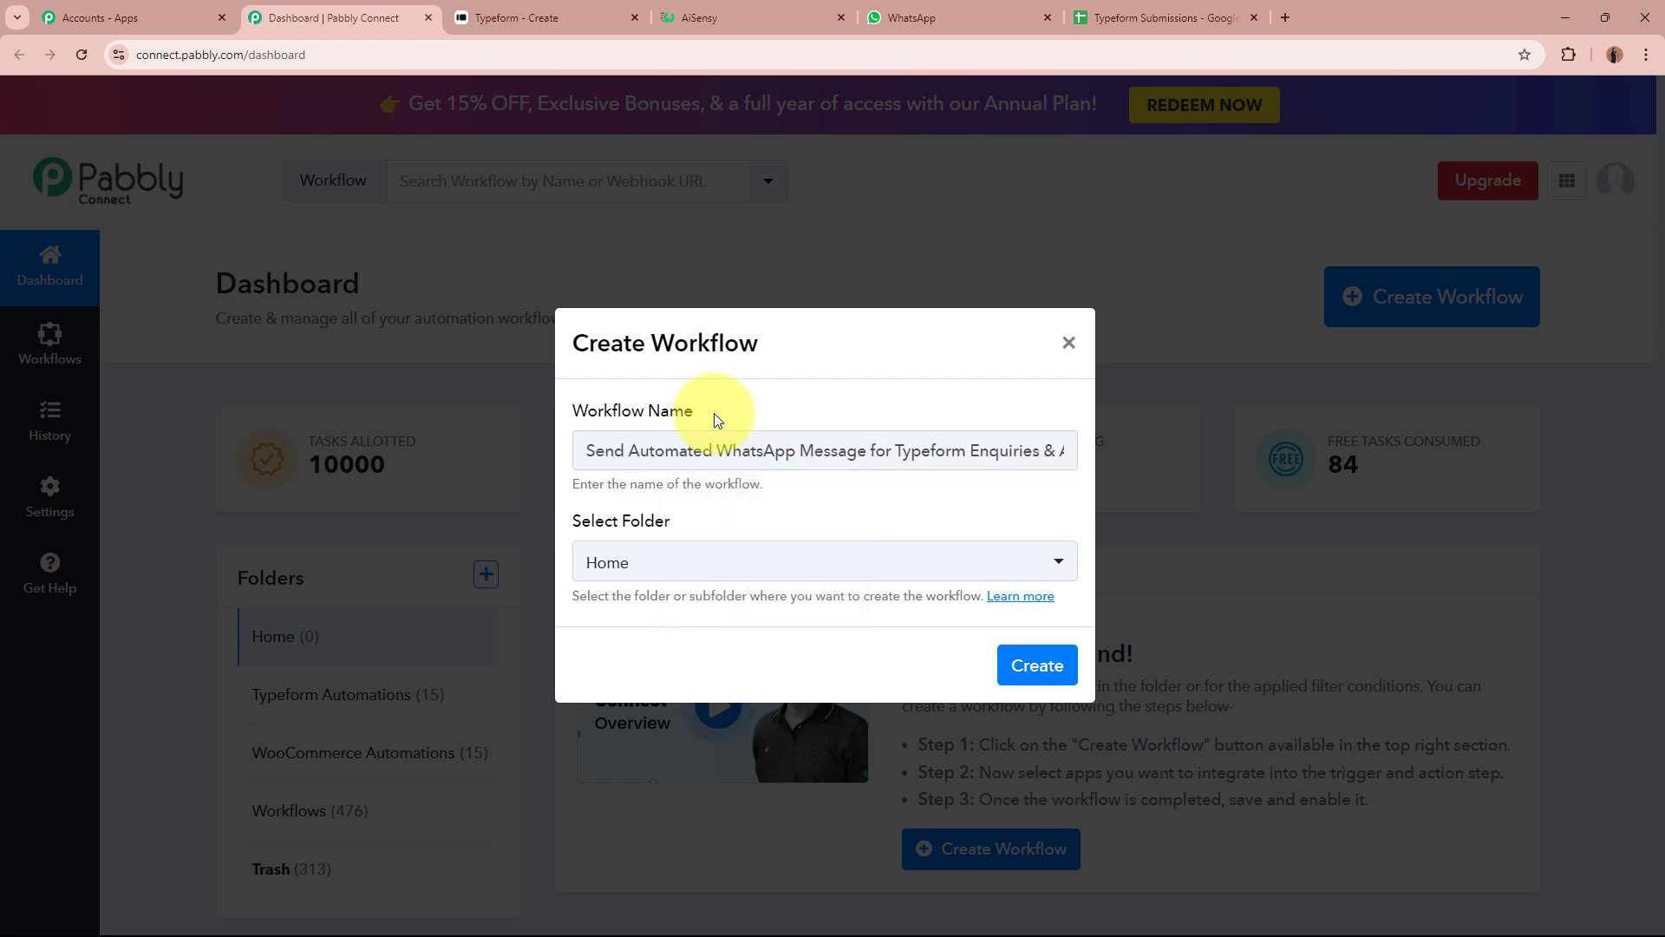
{"action": "left_click_drag", "start_coordinate": [587, 450], "coordinate": [1088, 452]}
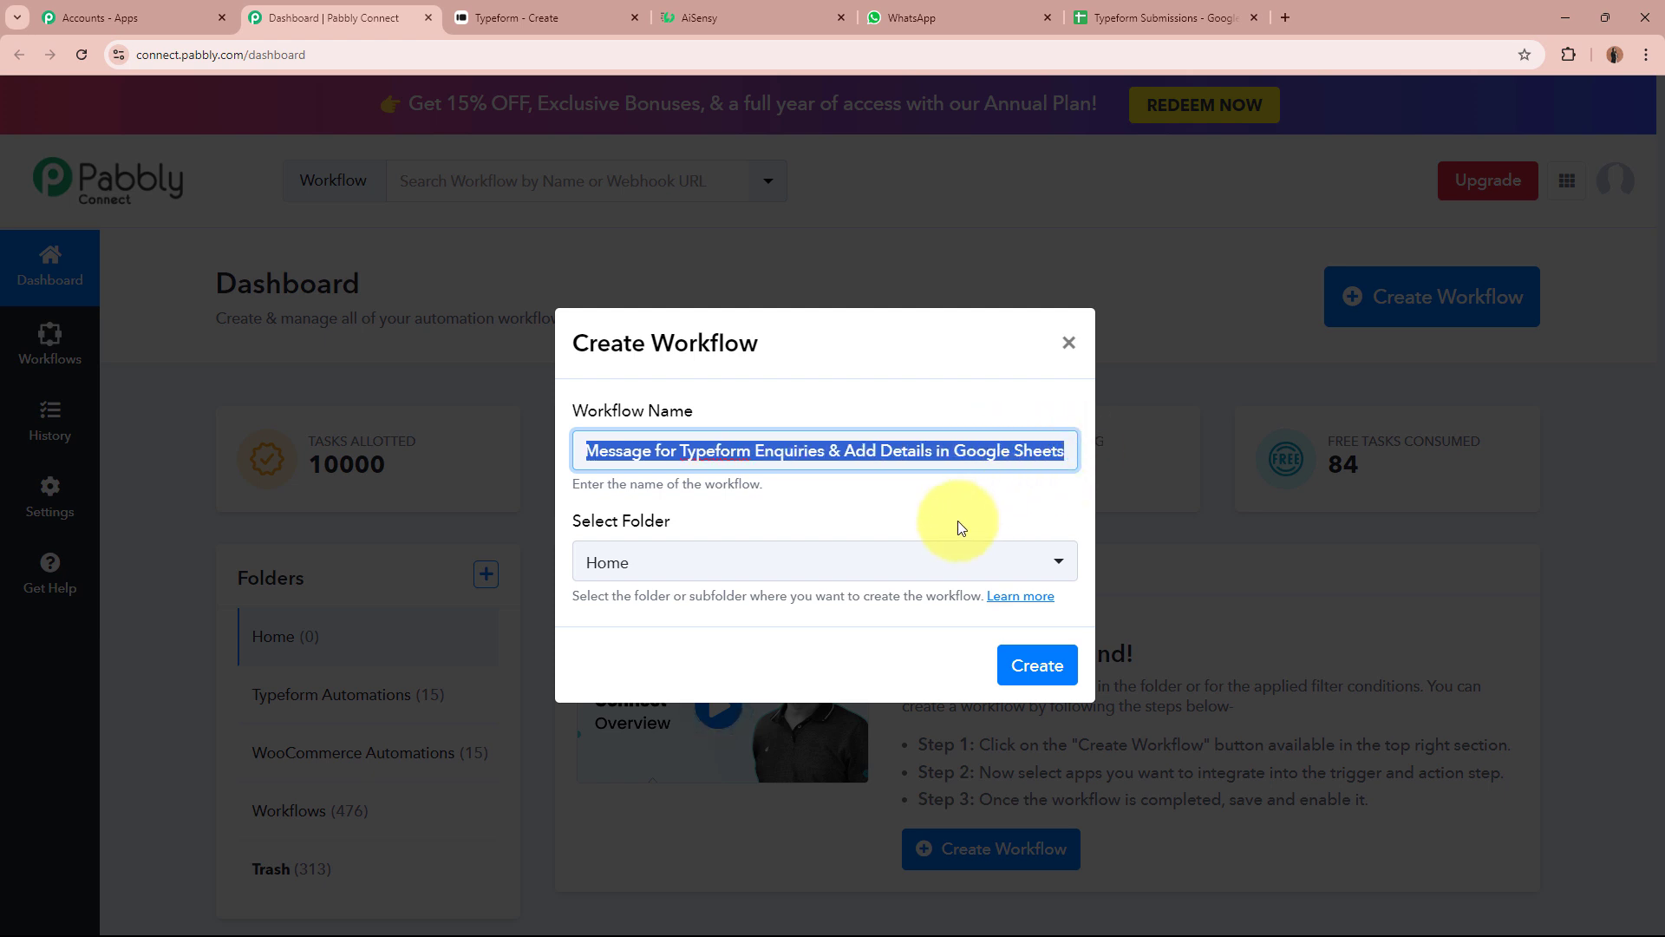
{"action": "left_click", "coordinate": [958, 420]}
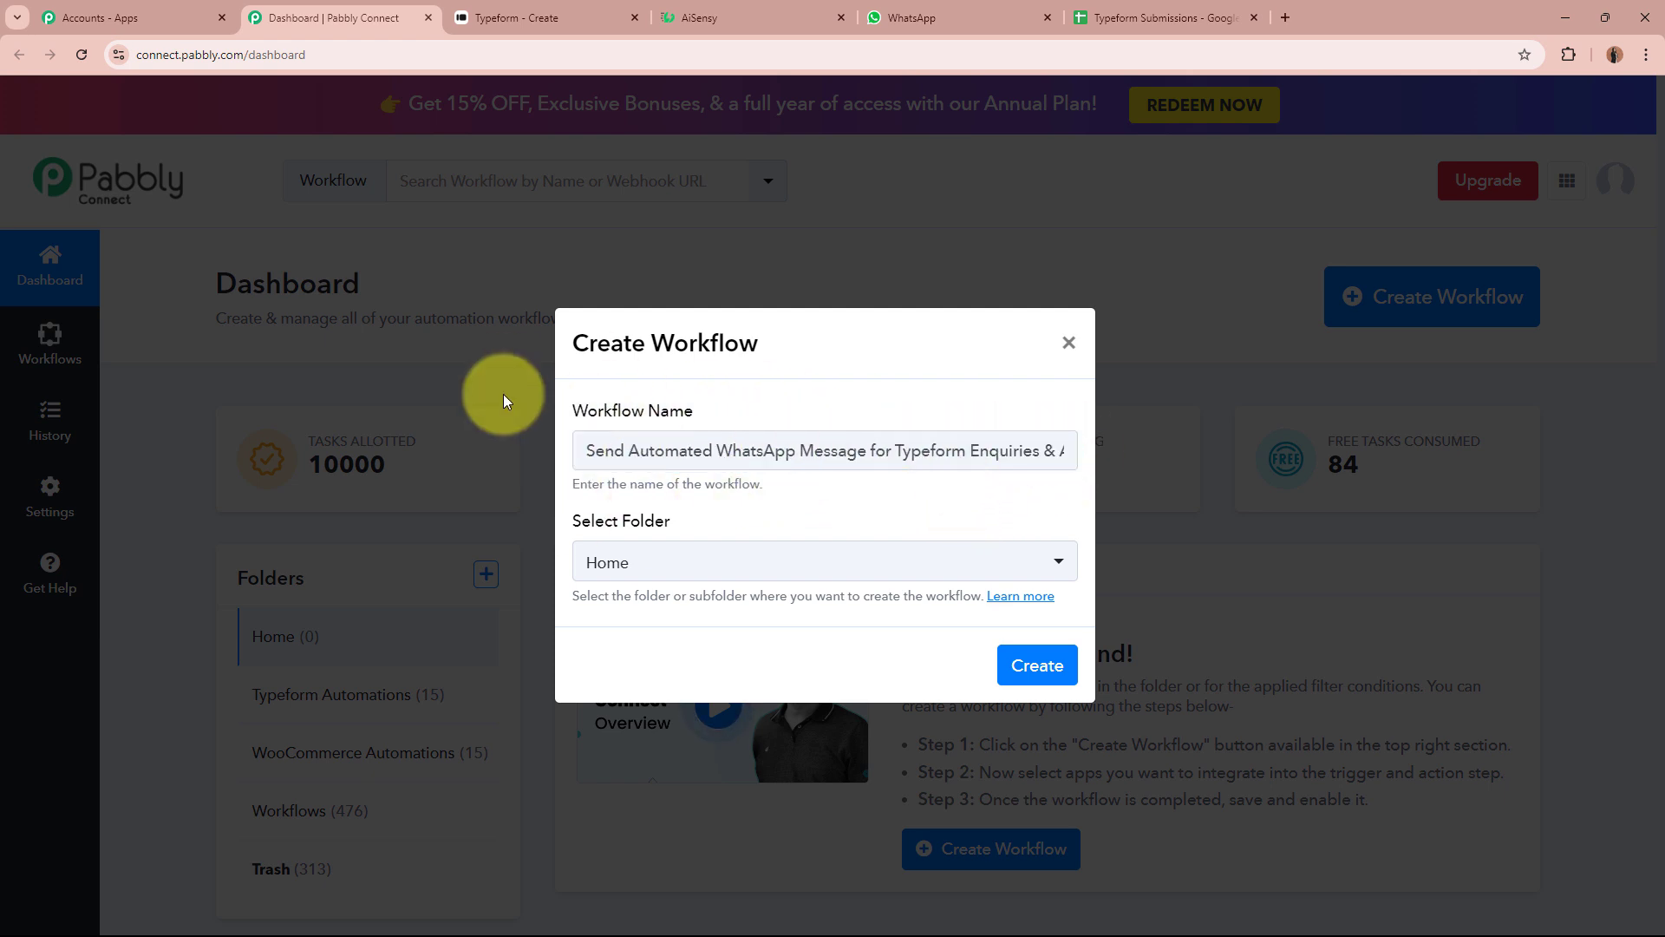
- Place the new workflow in the Typeform Automations folder and create it
{"action": "left_click_drag", "start_coordinate": [569, 521], "coordinate": [729, 523]}
{"action": "left_click", "coordinate": [729, 524]}
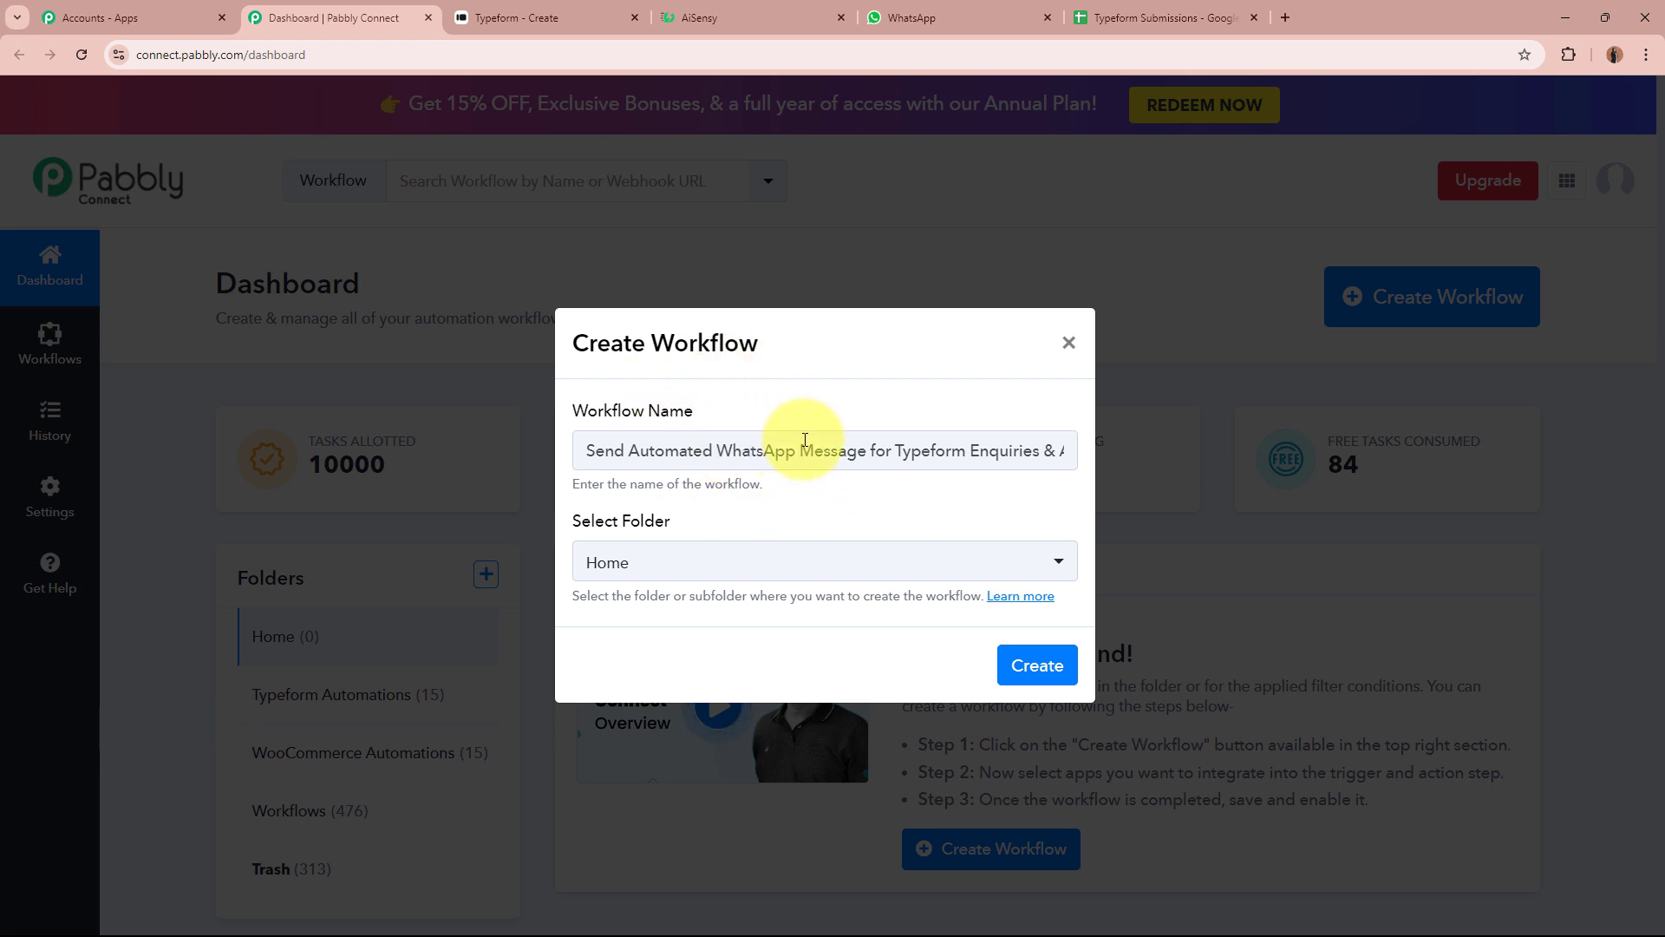
{"action": "left_click", "coordinate": [751, 569]}
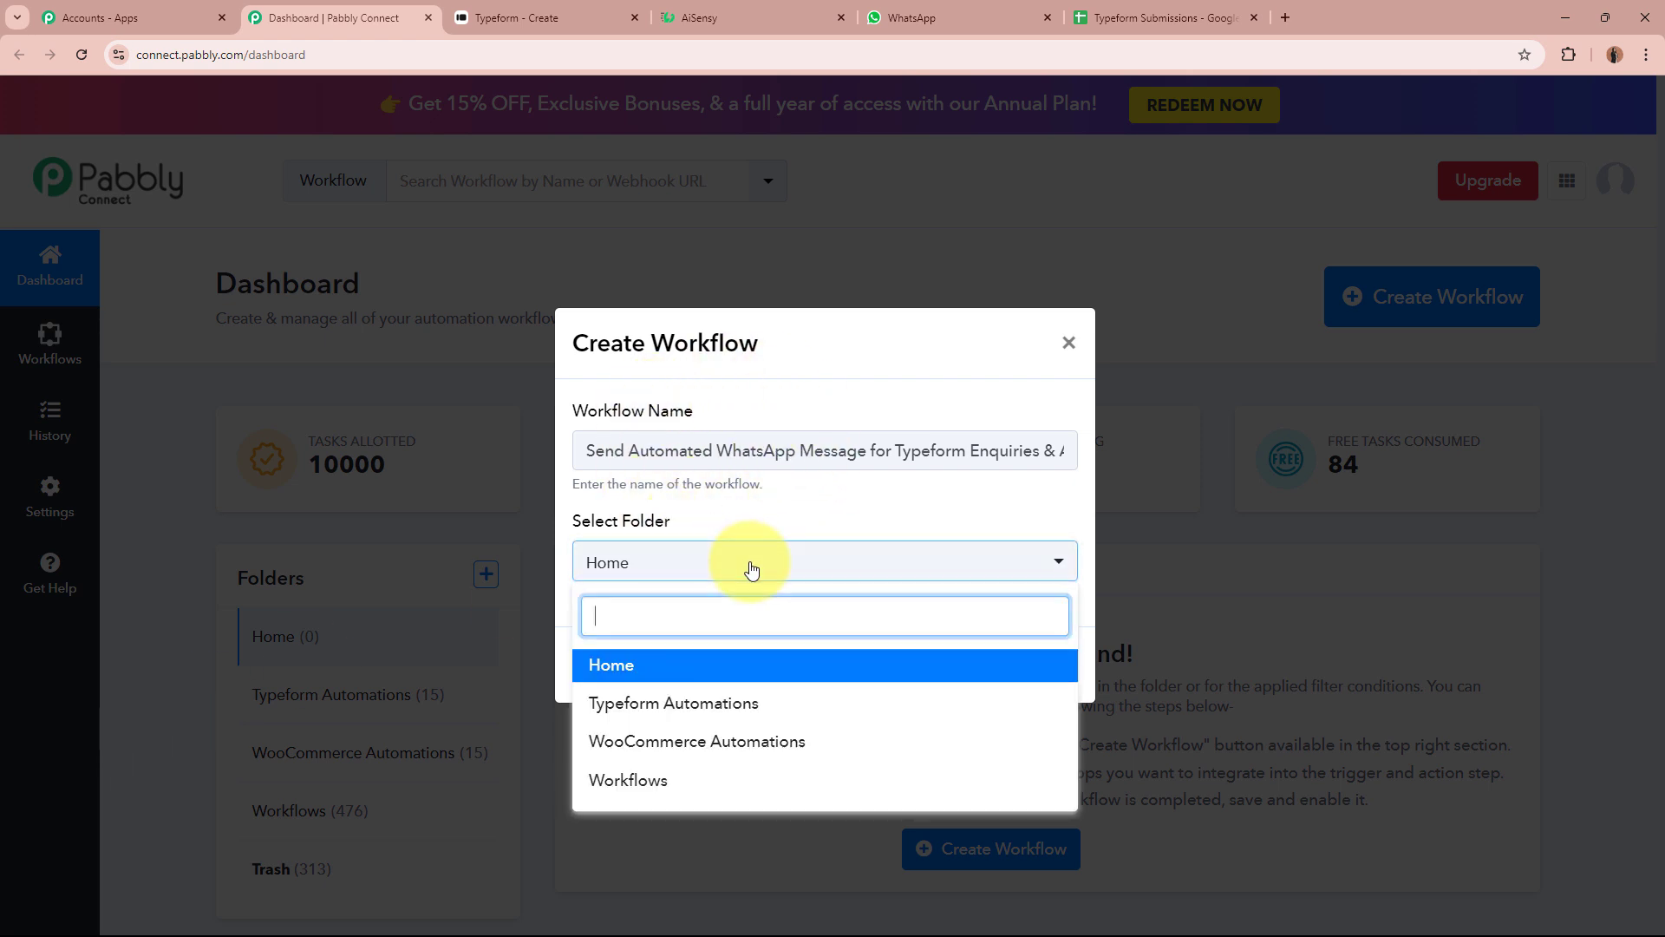
{"action": "left_click", "coordinate": [746, 703]}
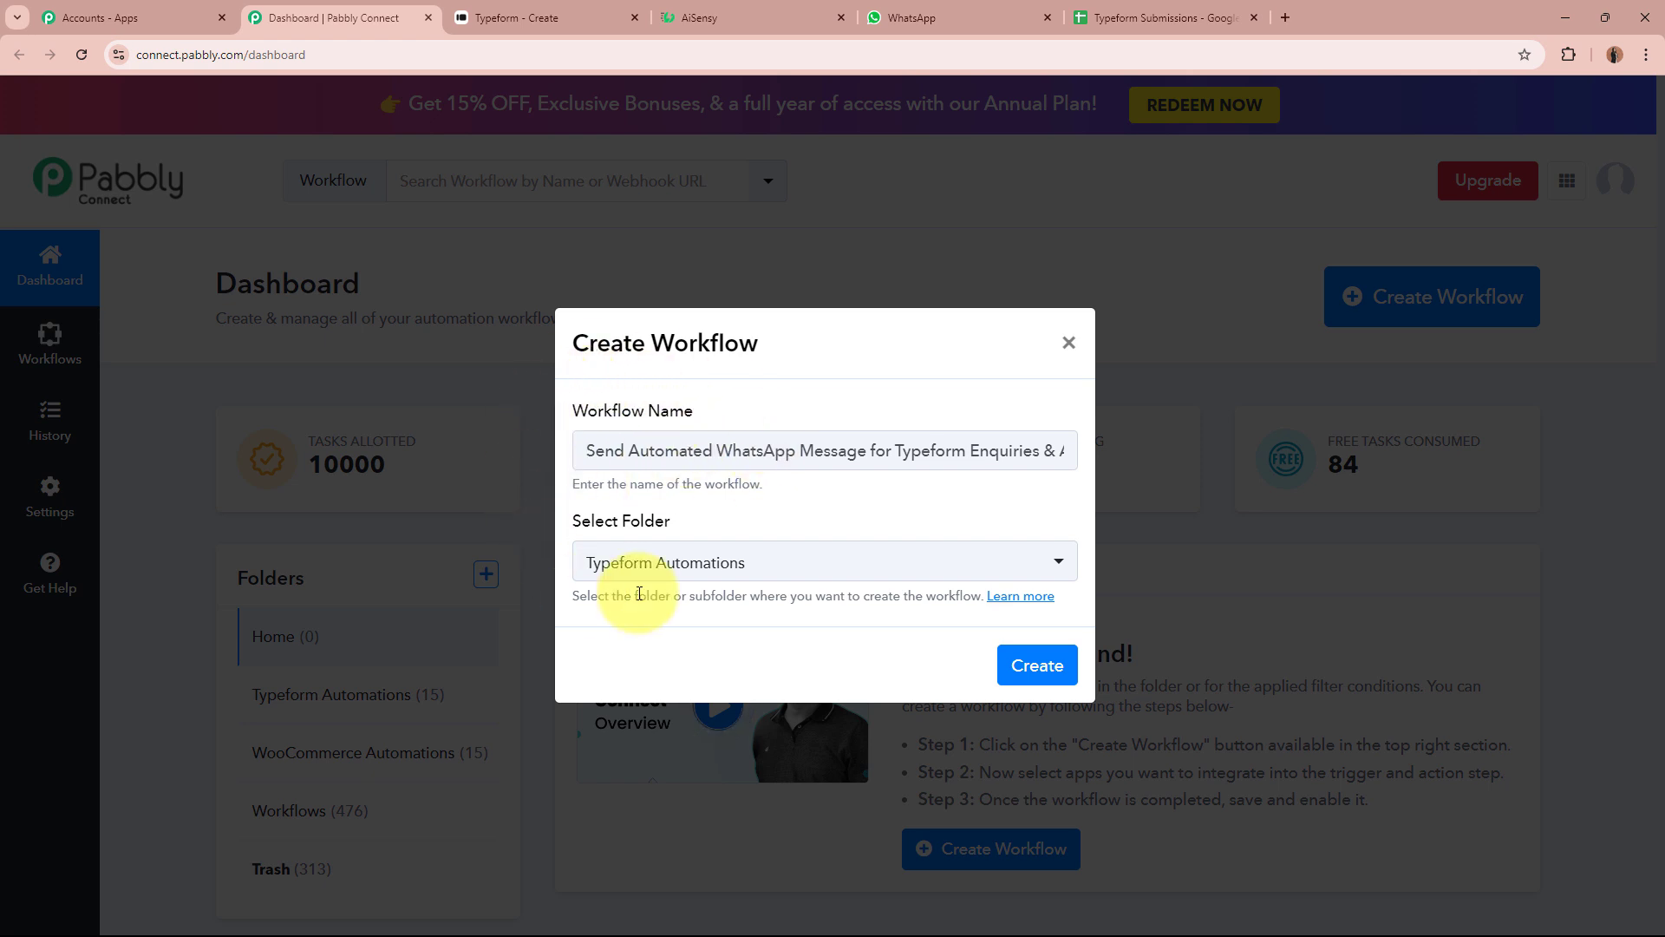
{"action": "left_click", "coordinate": [1033, 665]}
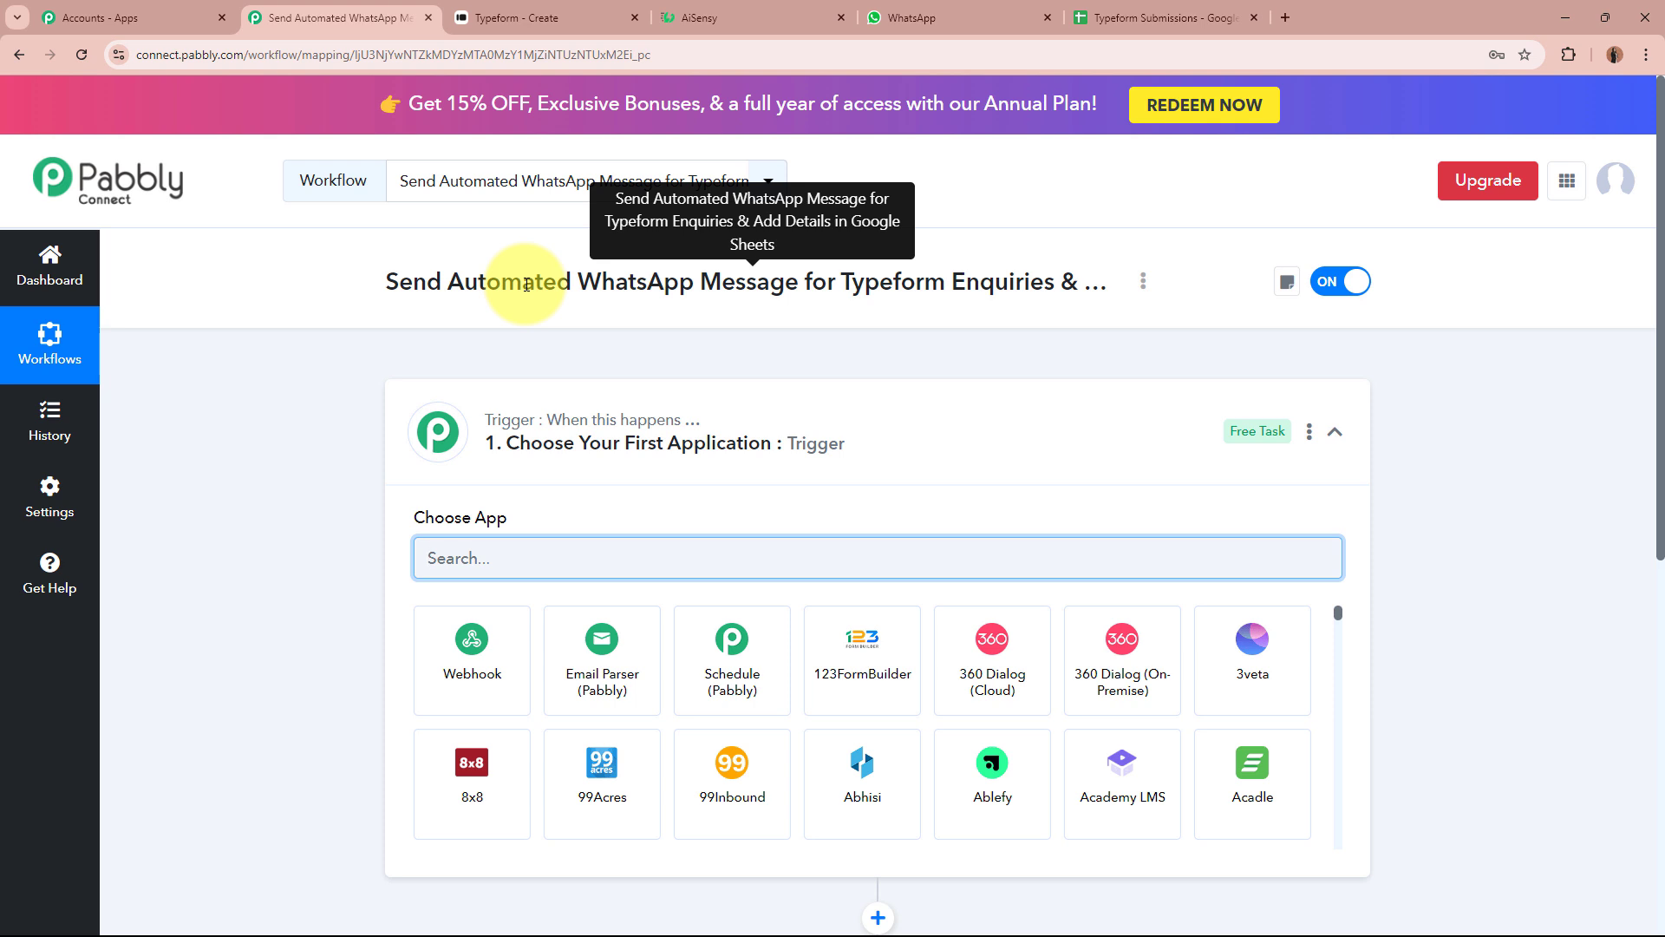
- Set the workflow's trigger app to Typeform and its trigger event to New Entry
{"action": "left_click", "coordinate": [1008, 458]}
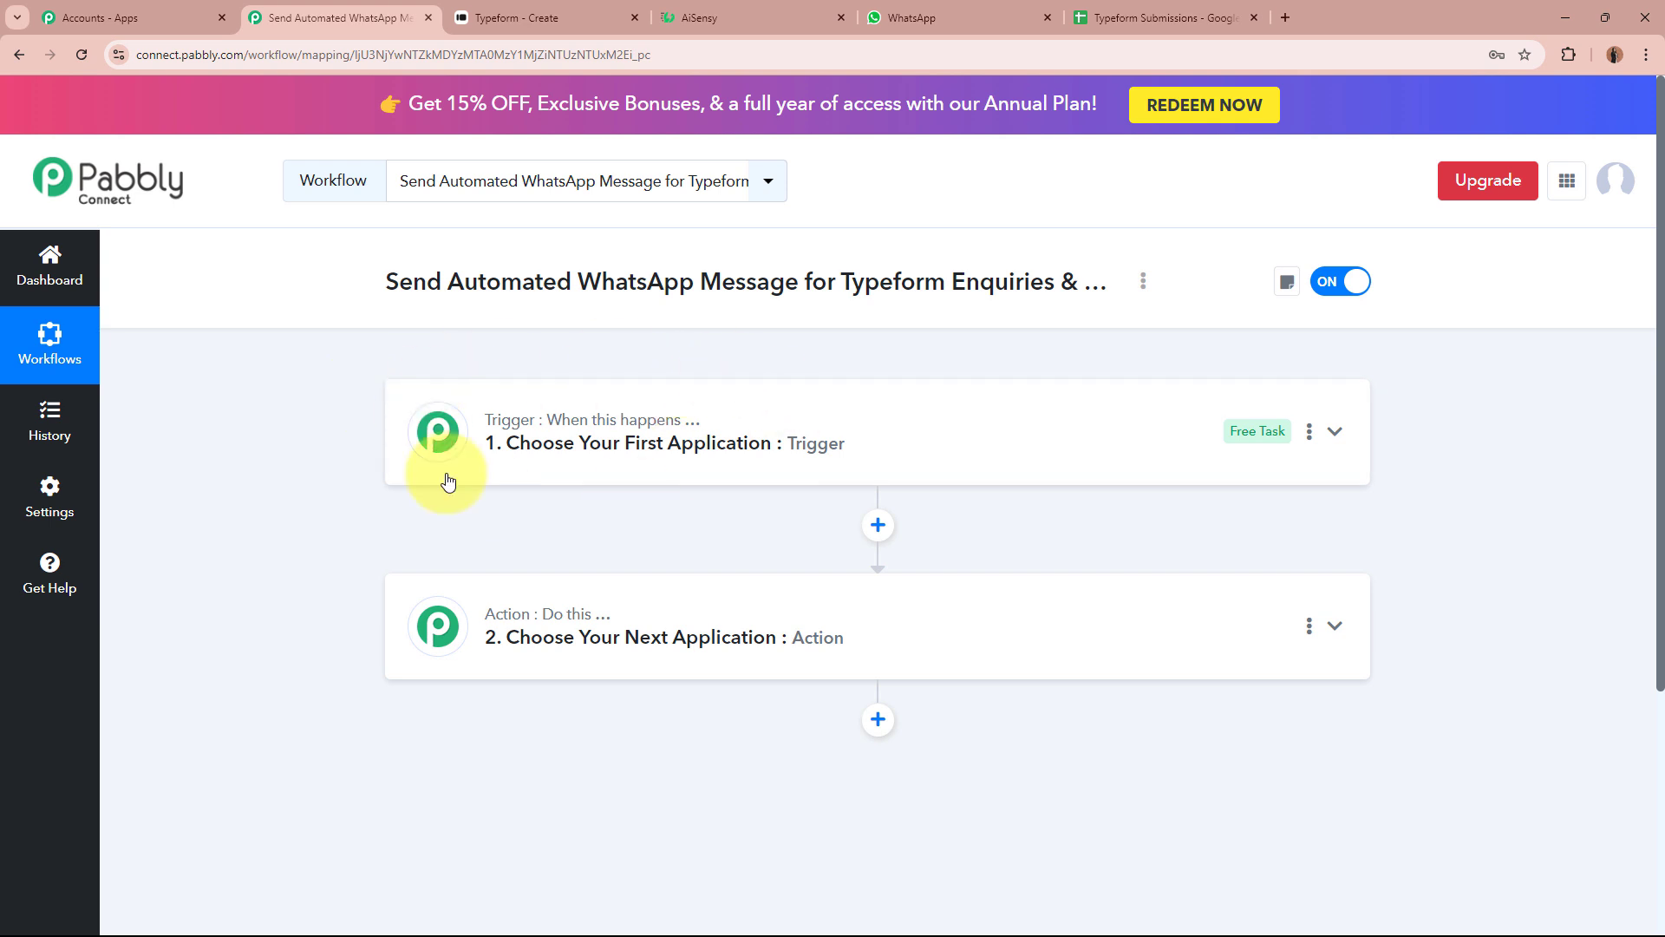
{"action": "left_click", "coordinate": [1073, 440]}
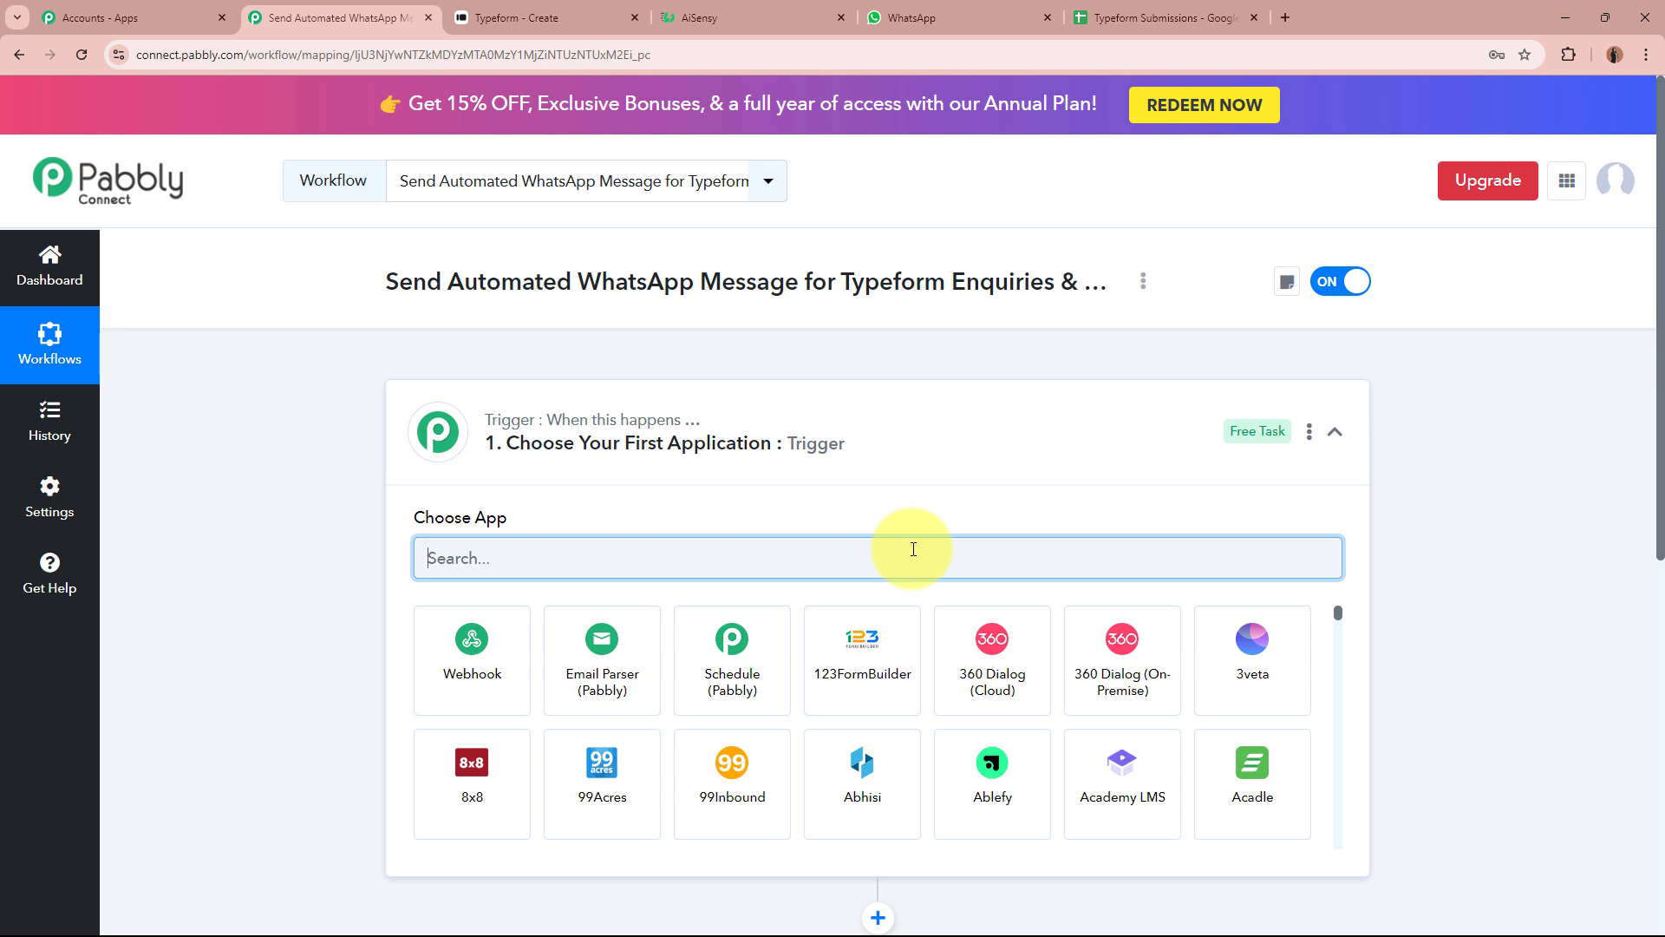
{"action": "type", "text": "Type"}
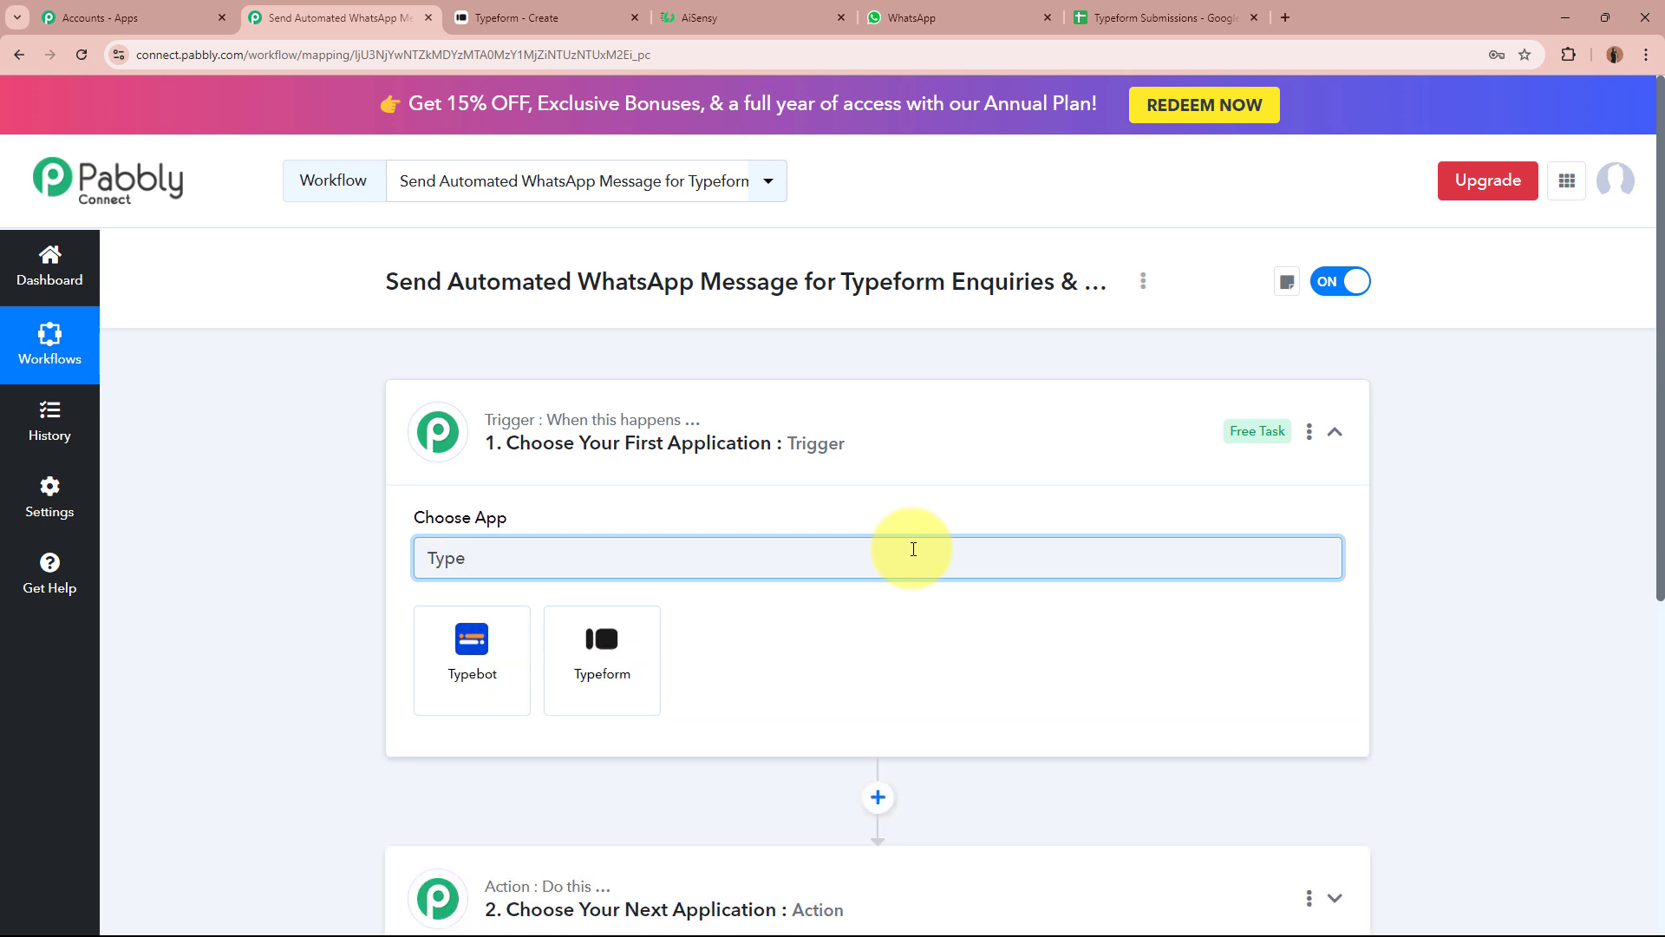
{"action": "left_click", "coordinate": [620, 663]}
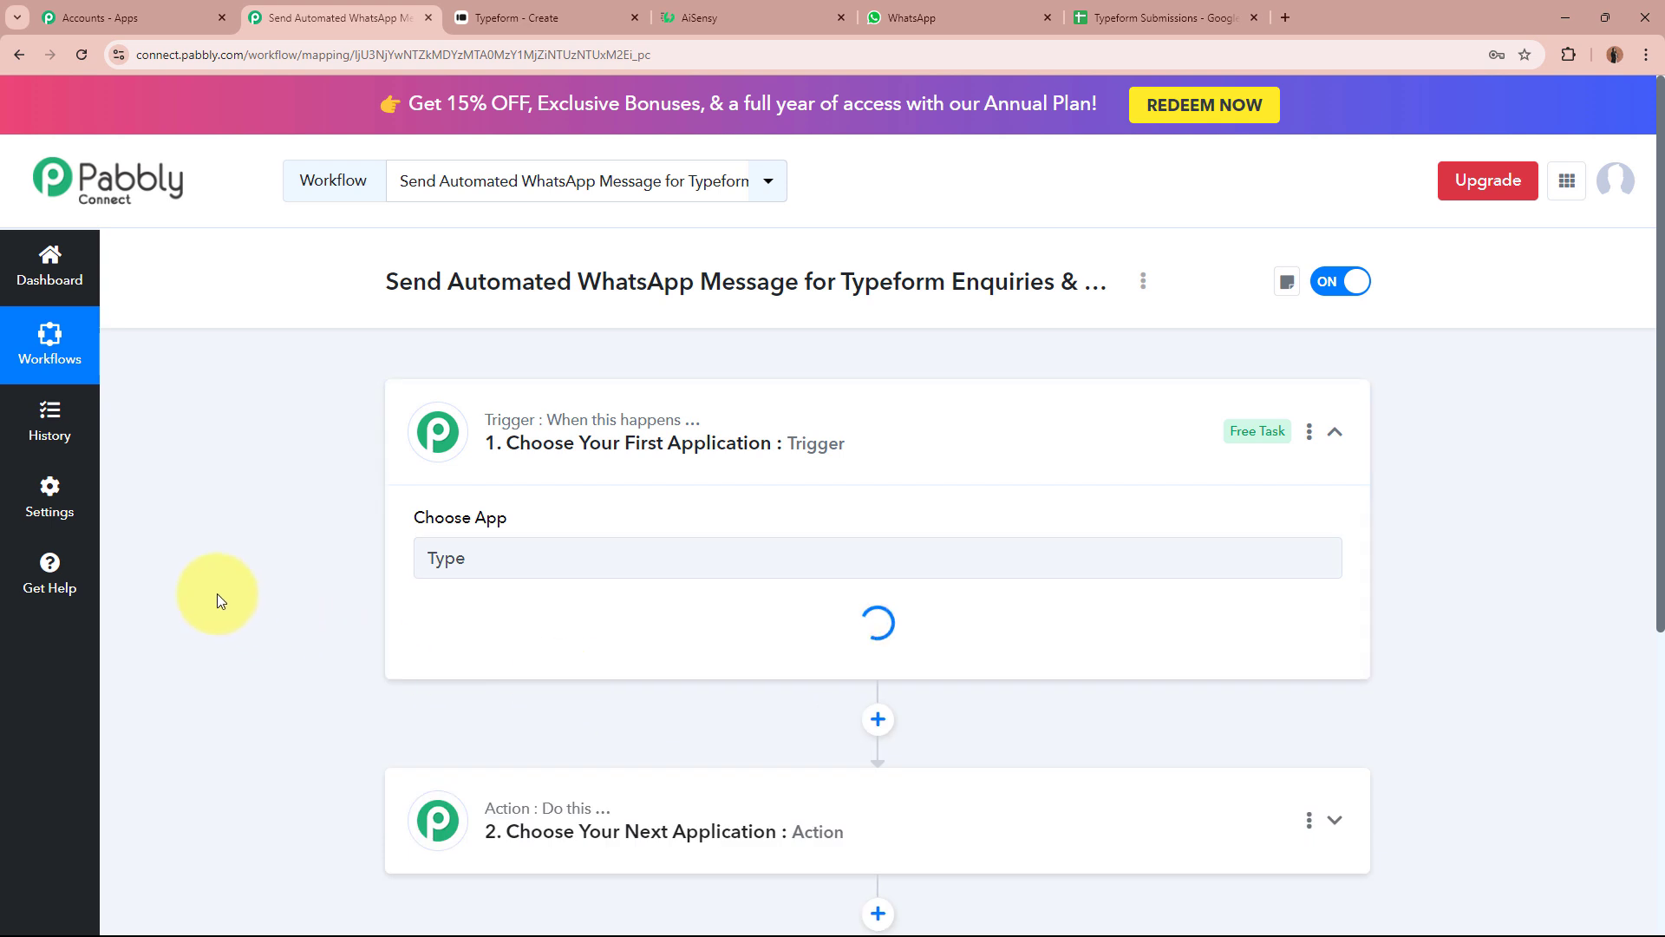
{"action": "left_click", "coordinate": [490, 17]}
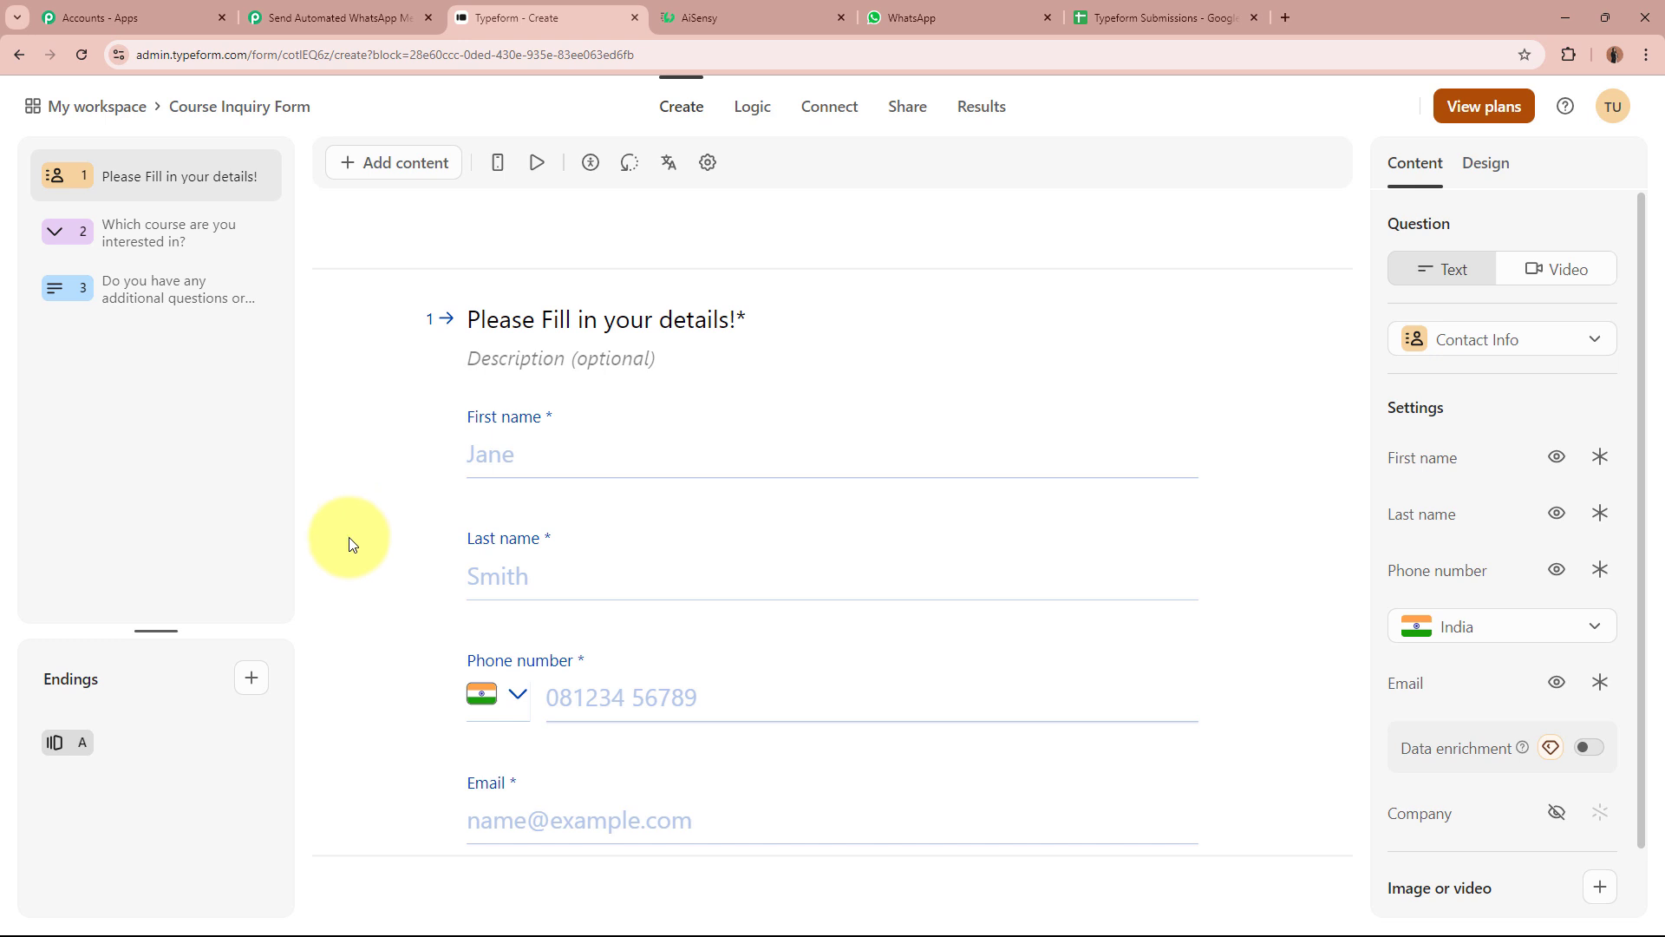
{"action": "left_click", "coordinate": [323, 17]}
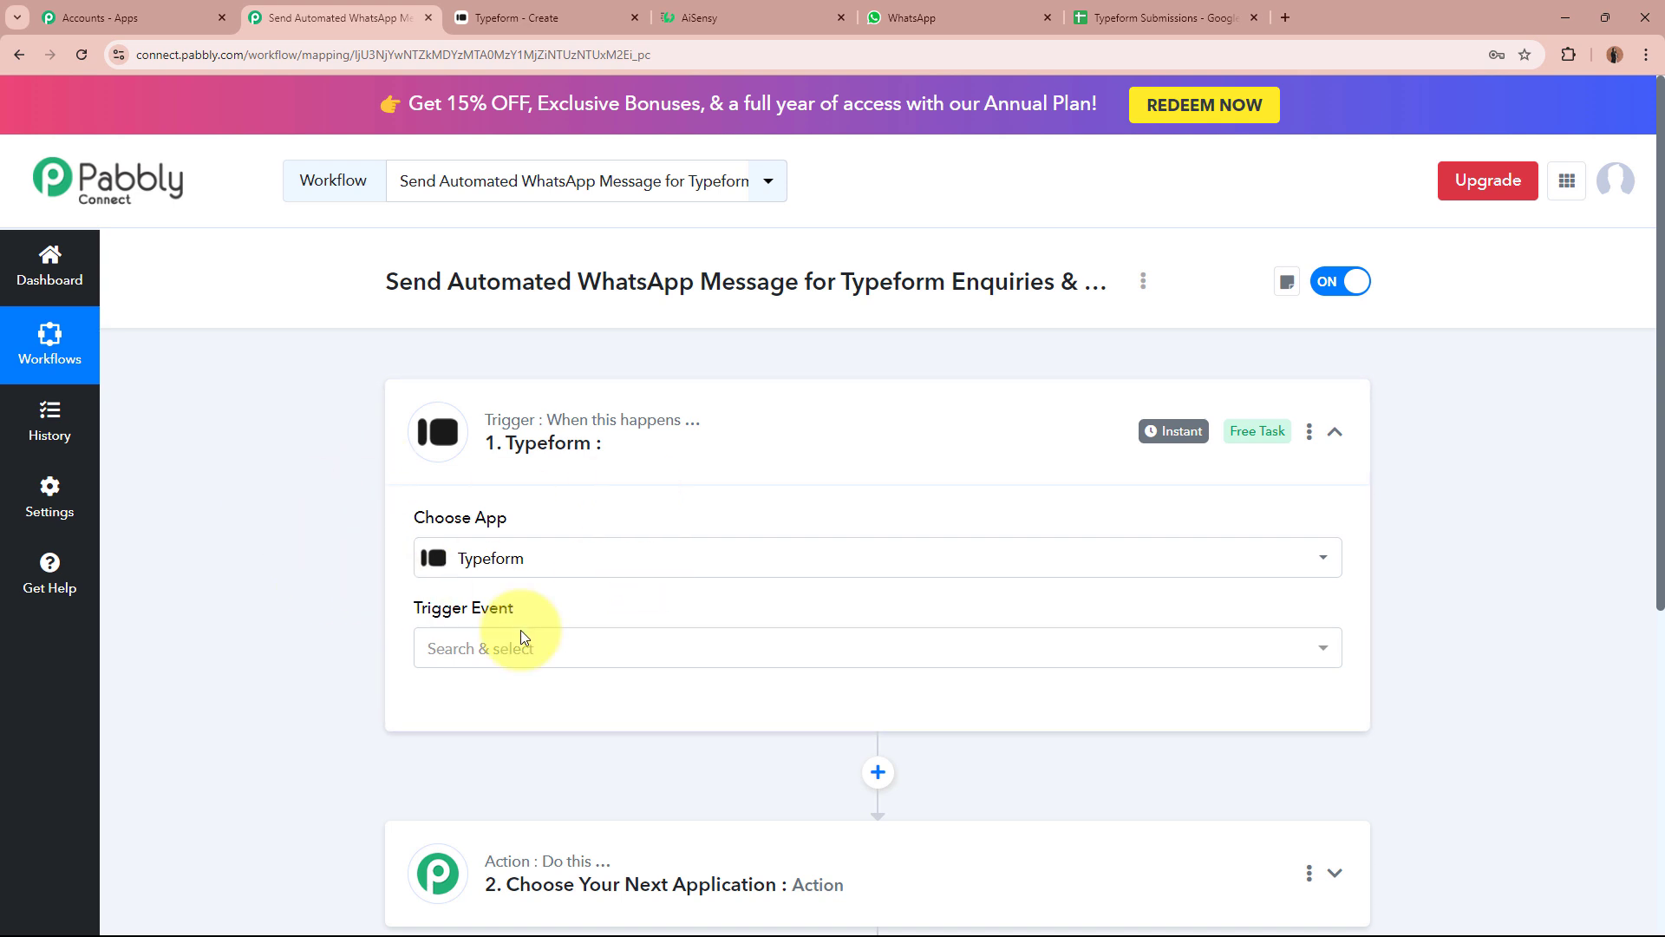
{"action": "left_click", "coordinate": [652, 660]}
{"action": "left_click", "coordinate": [610, 831]}
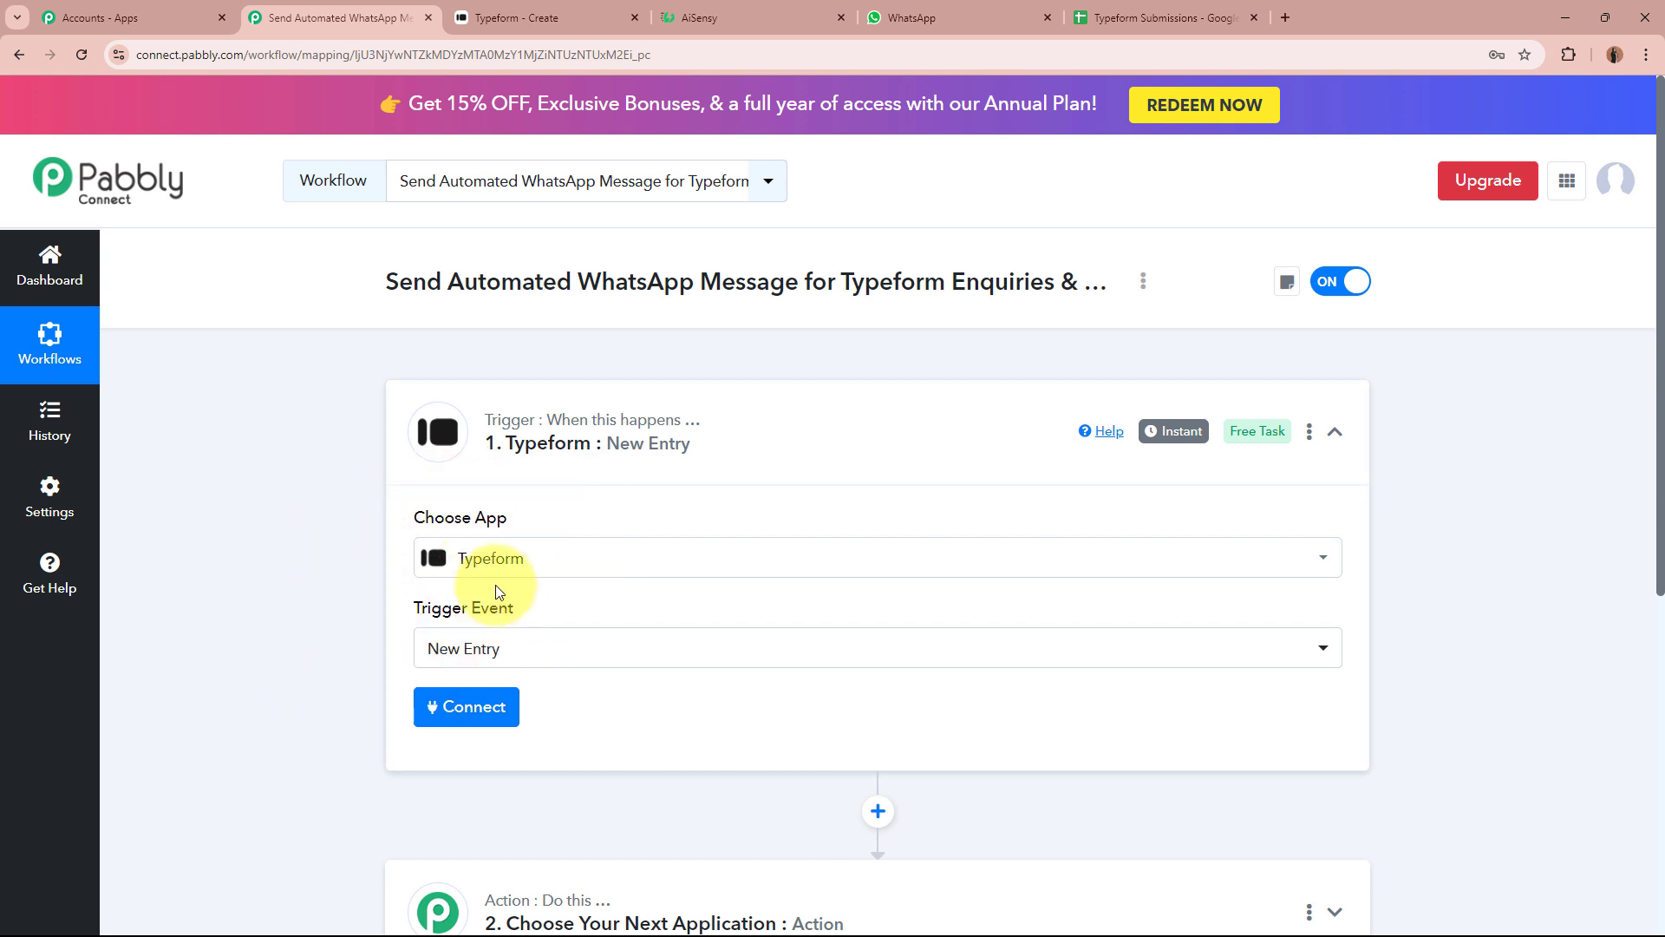
- Connect the trigger to Typeform through a new connection named Typeform #7 and accept the requested account permissions
{"action": "left_click", "coordinate": [498, 707]}
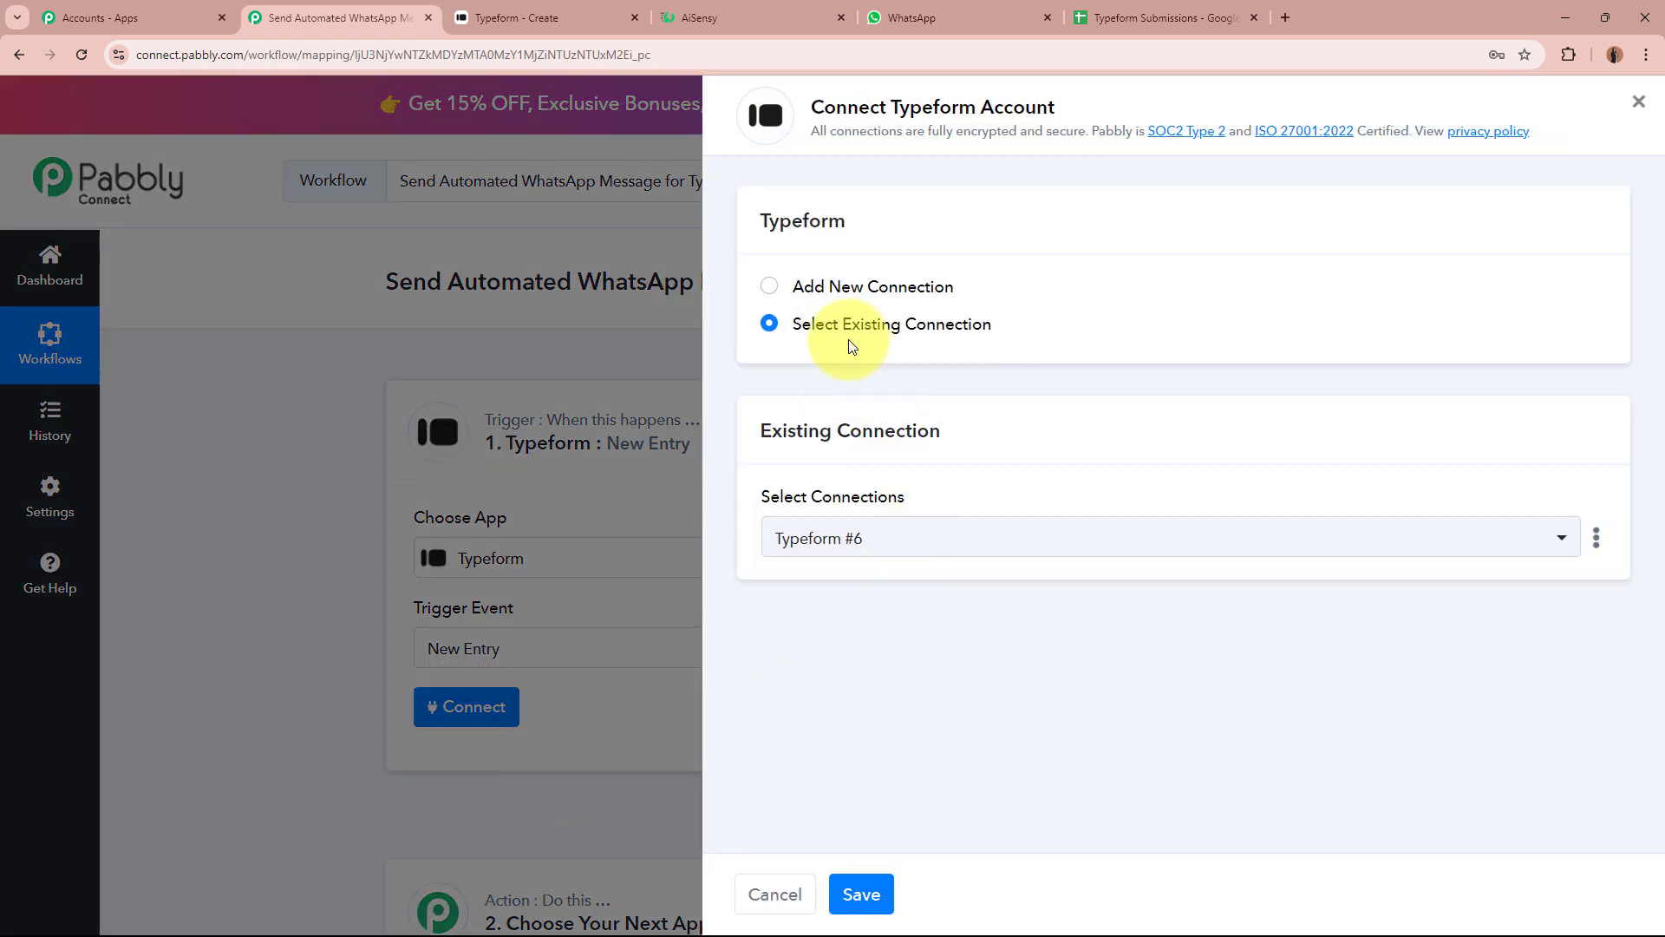
{"action": "left_click", "coordinate": [769, 286]}
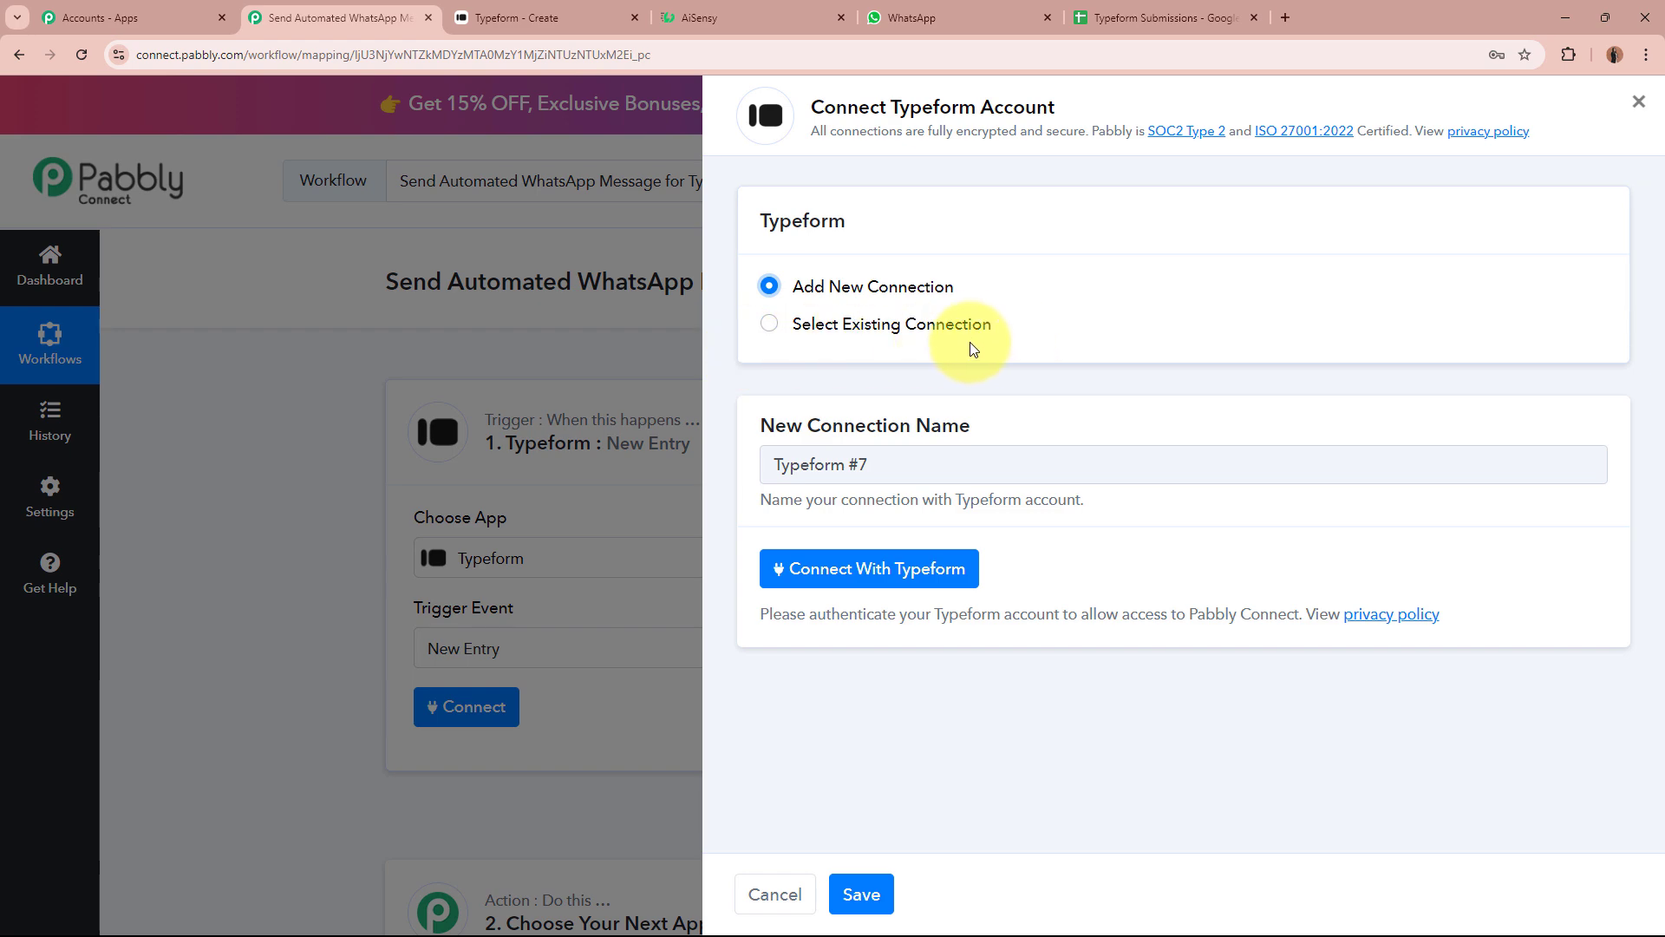
{"action": "left_click", "coordinate": [908, 581]}
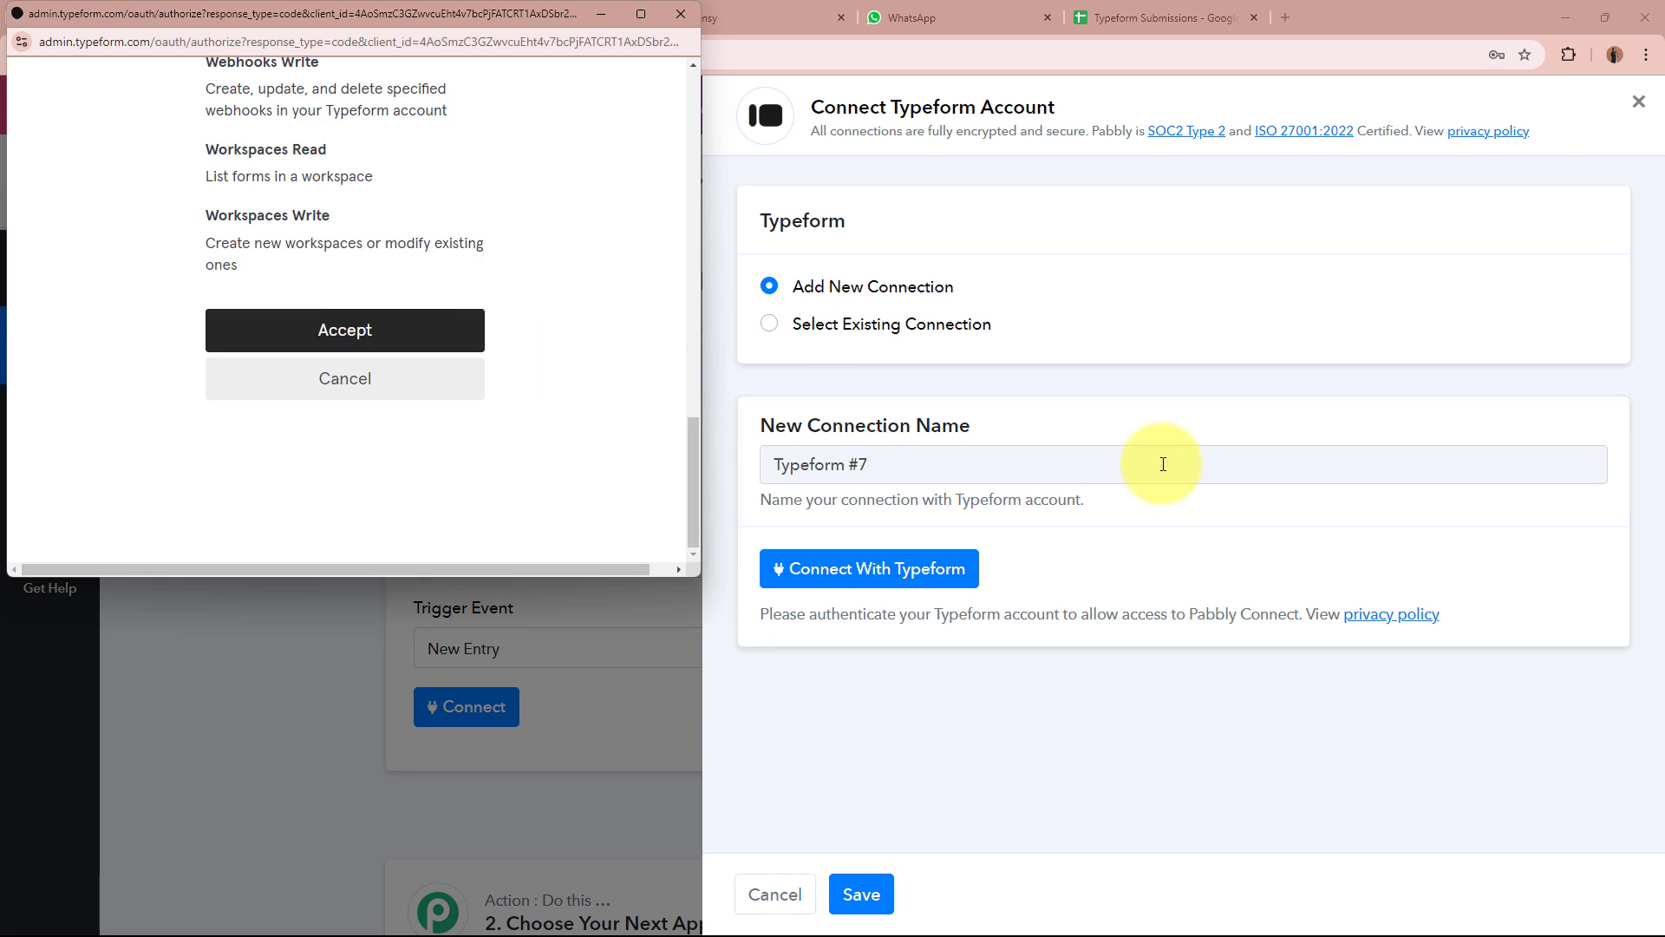
{"action": "left_click", "coordinate": [349, 343]}
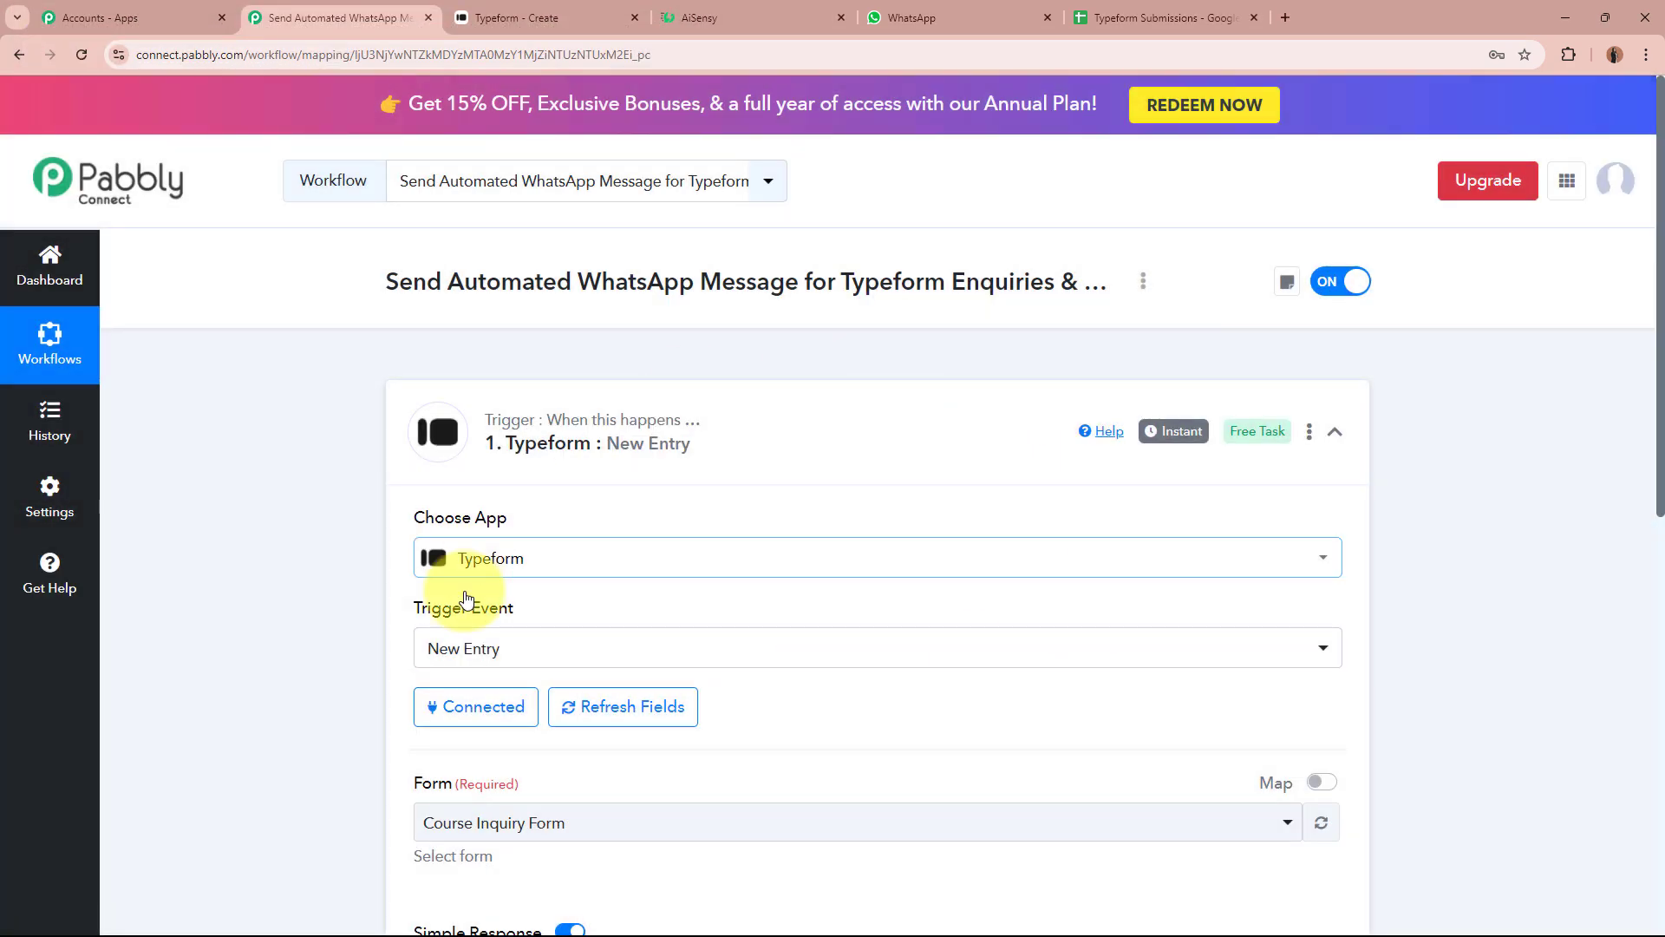
- Select Course Inquiry Form as the form that the Typeform trigger watches
{"action": "scroll", "coordinate": [275, 635], "scroll_direction": "down", "scroll_amount": 3}
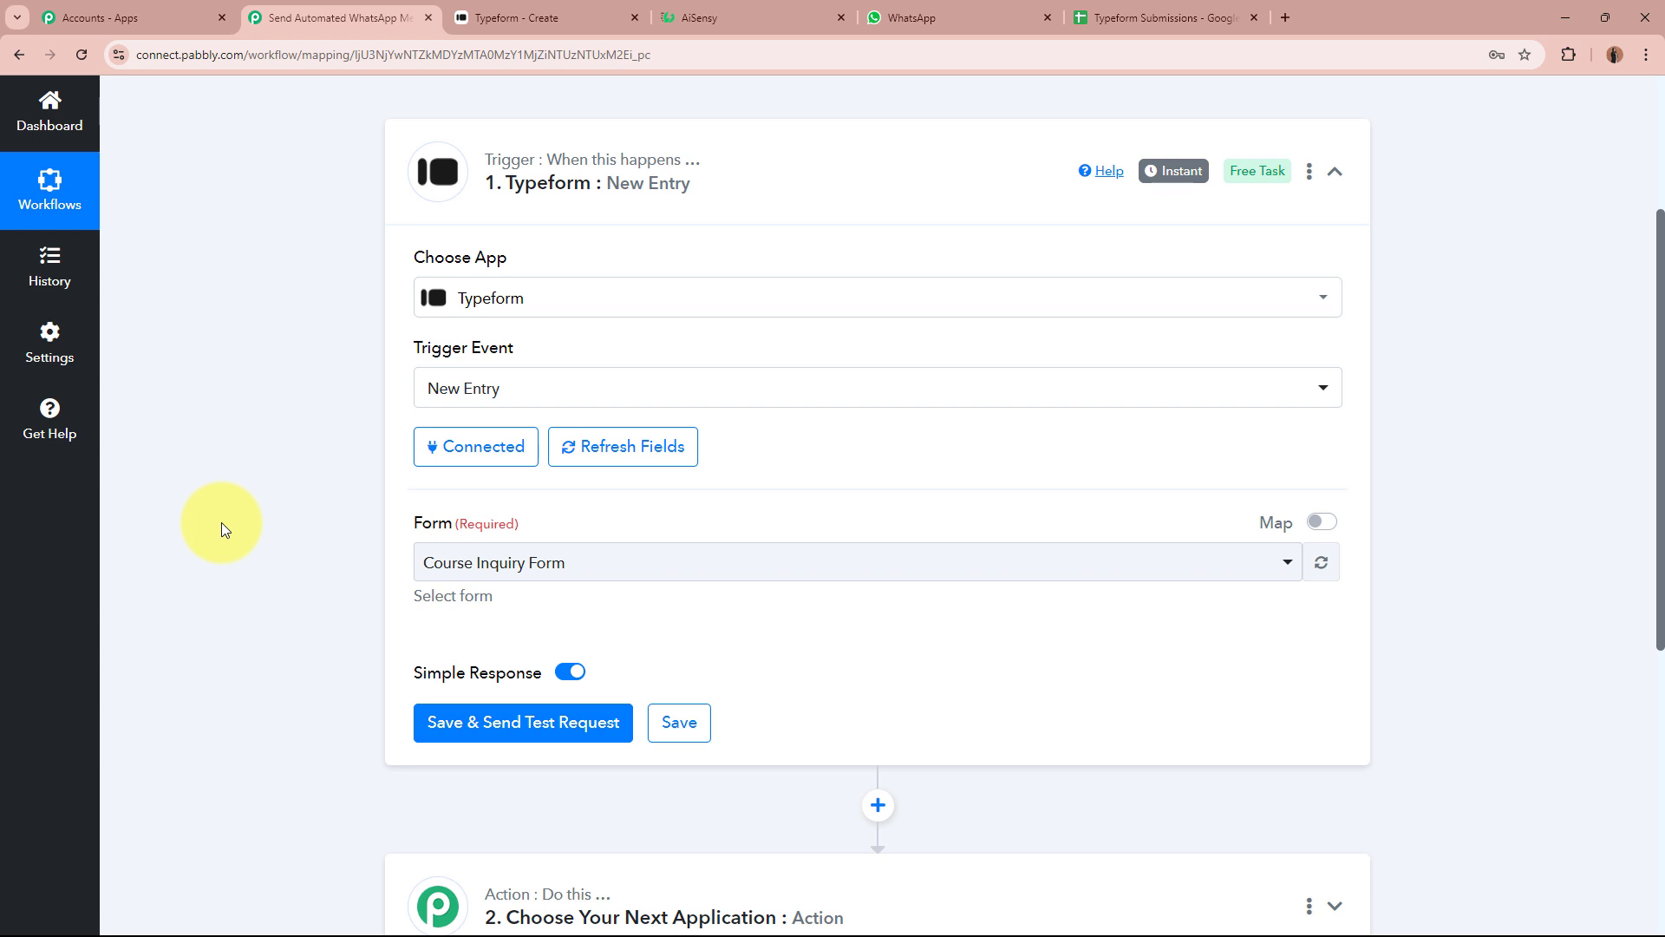
{"action": "left_click", "coordinate": [555, 18]}
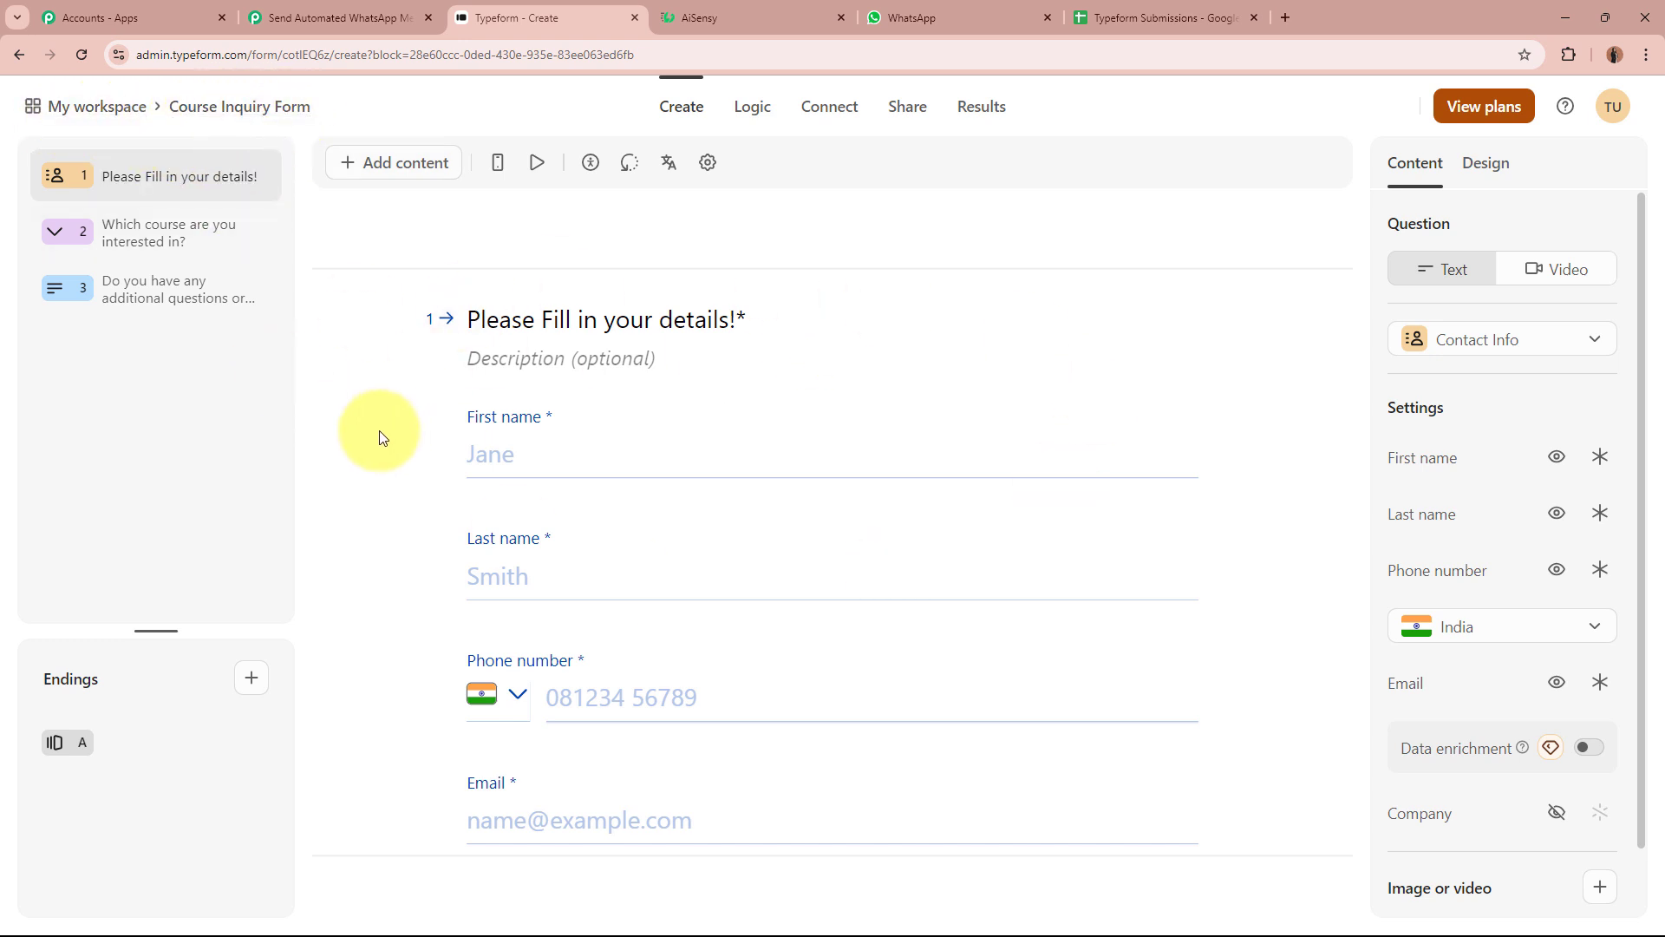
{"action": "left_click", "coordinate": [364, 19]}
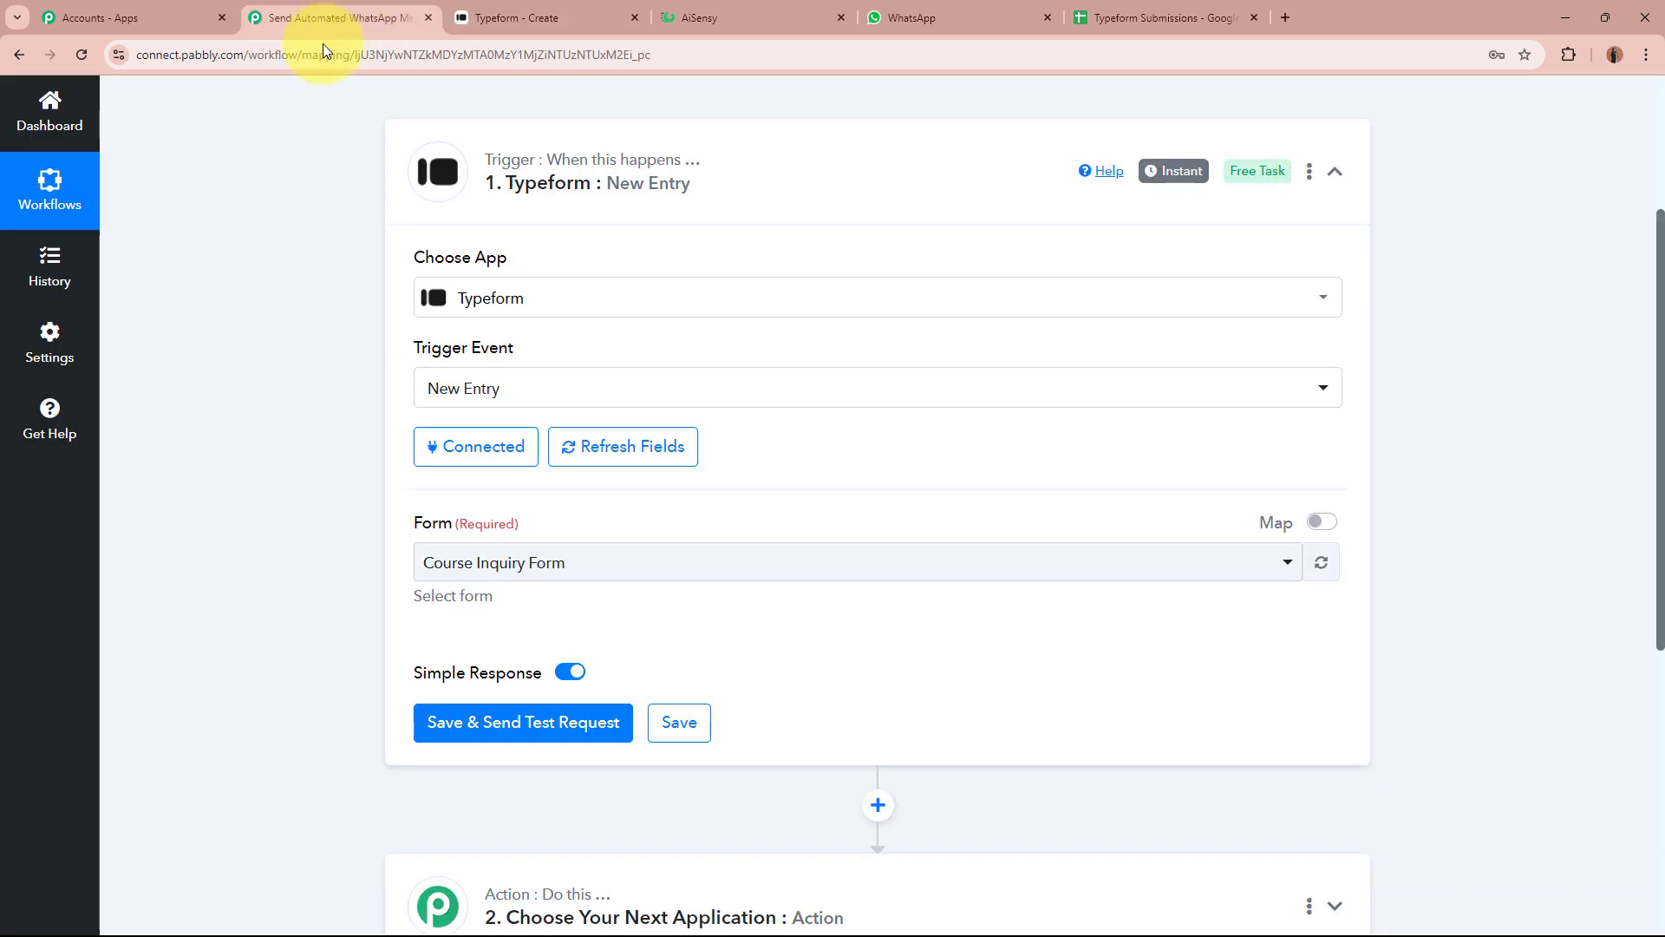
{"action": "left_click", "coordinate": [590, 563]}
{"action": "left_click", "coordinate": [593, 664]}
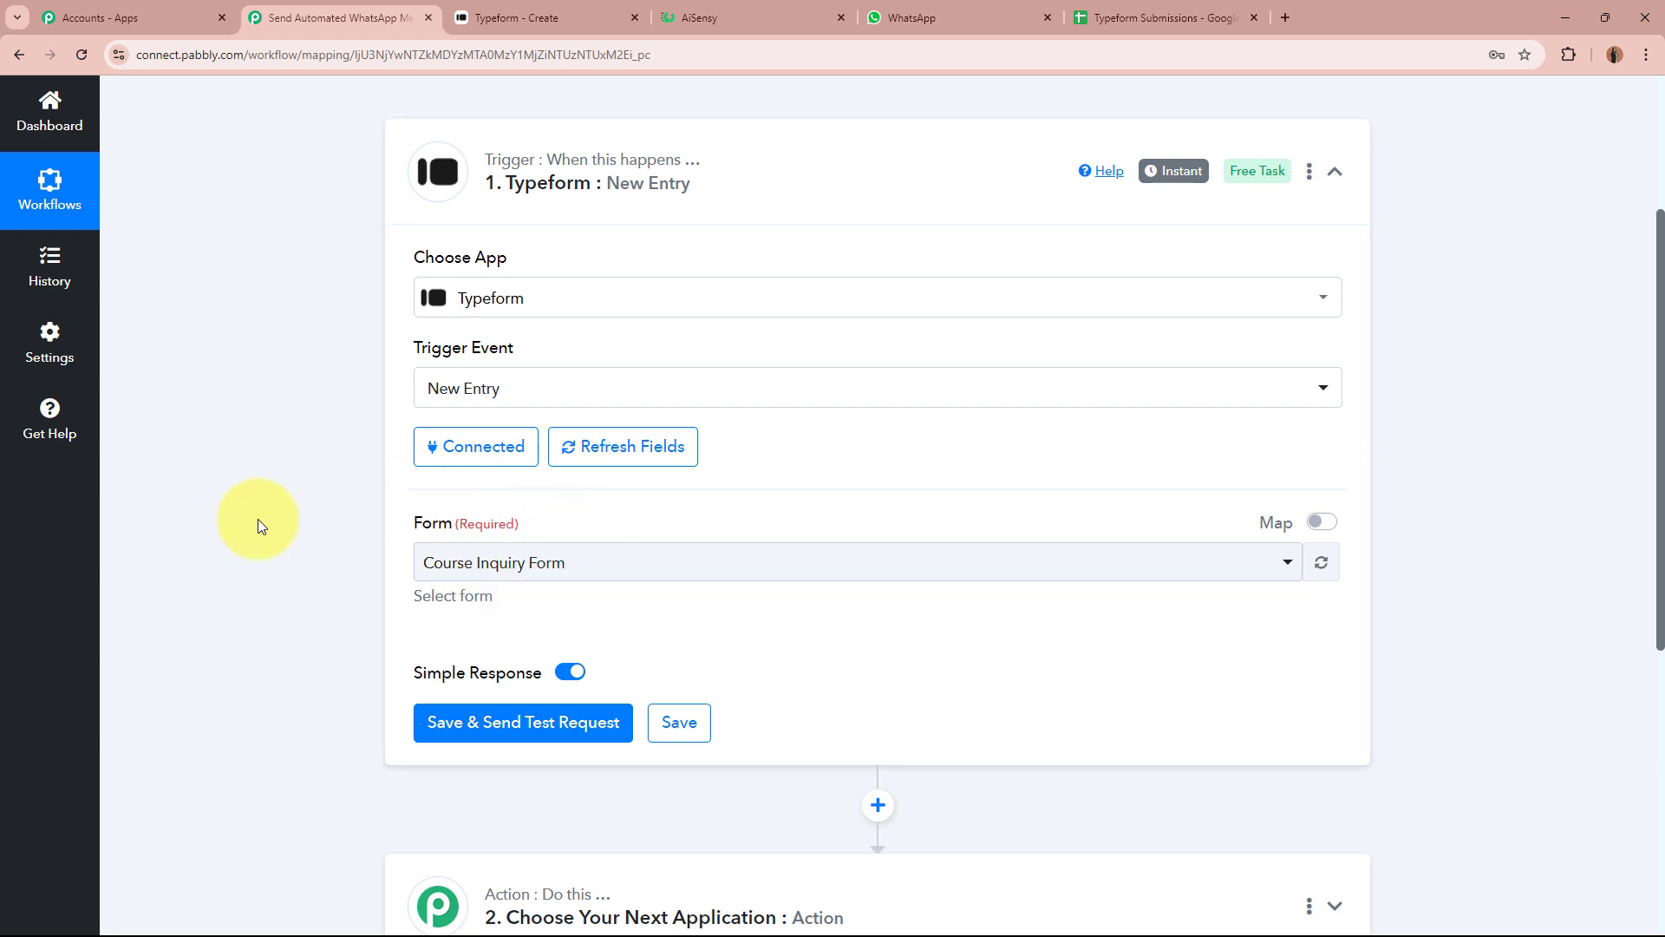
{"action": "scroll", "coordinate": [257, 525], "scroll_direction": "down", "scroll_amount": 4}
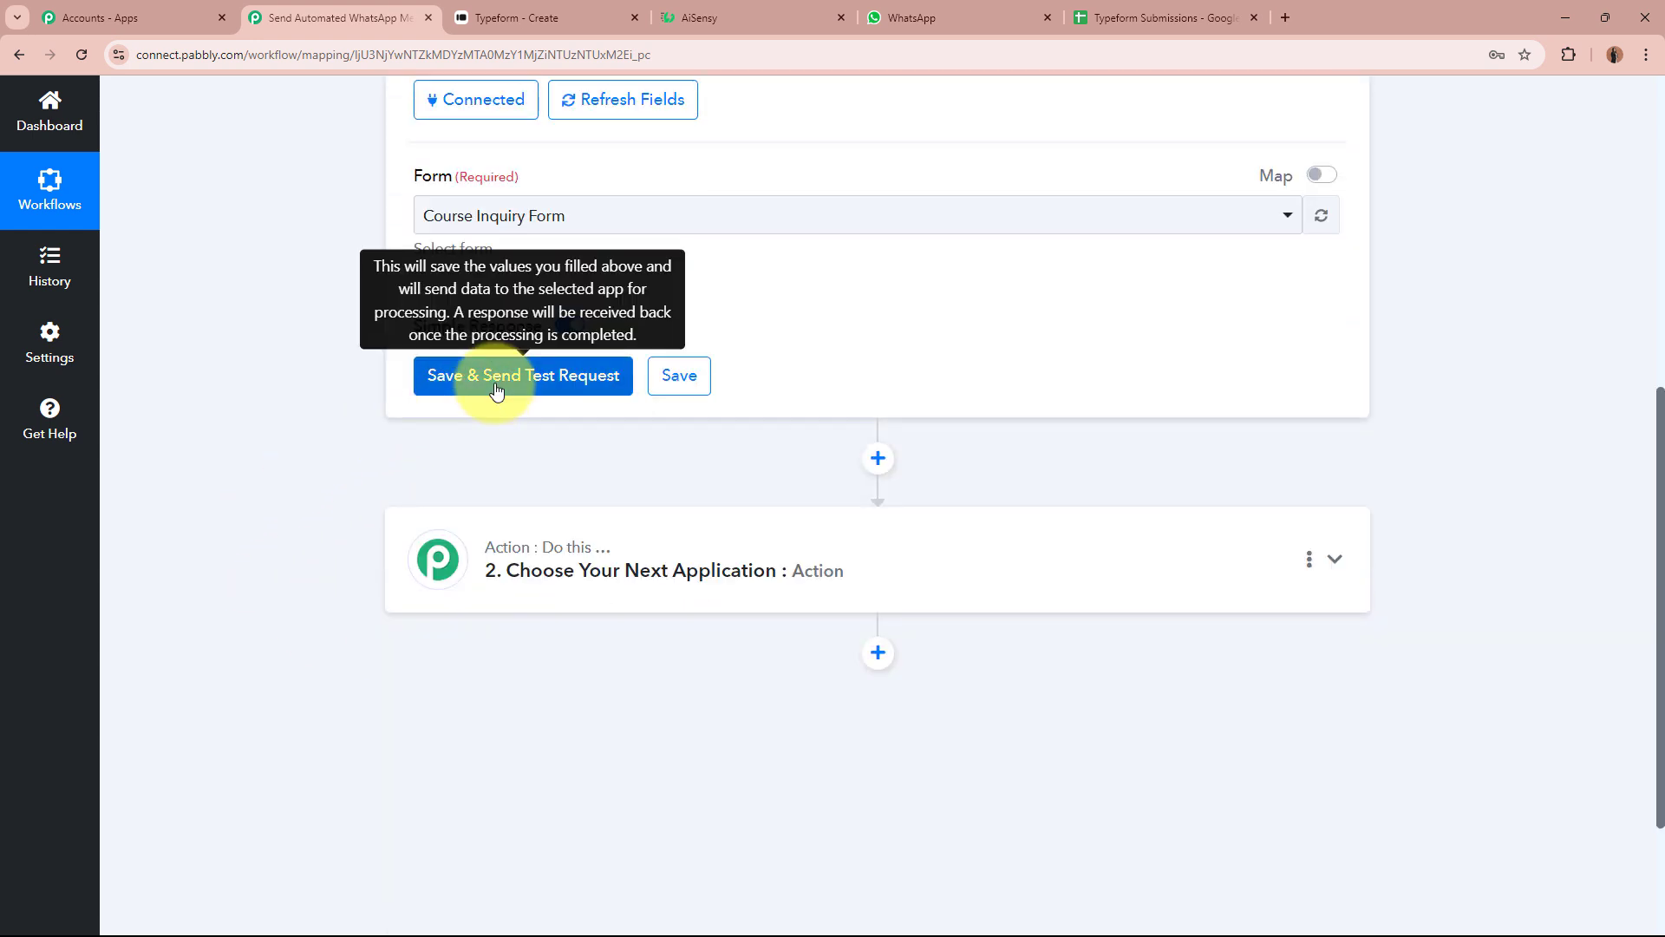
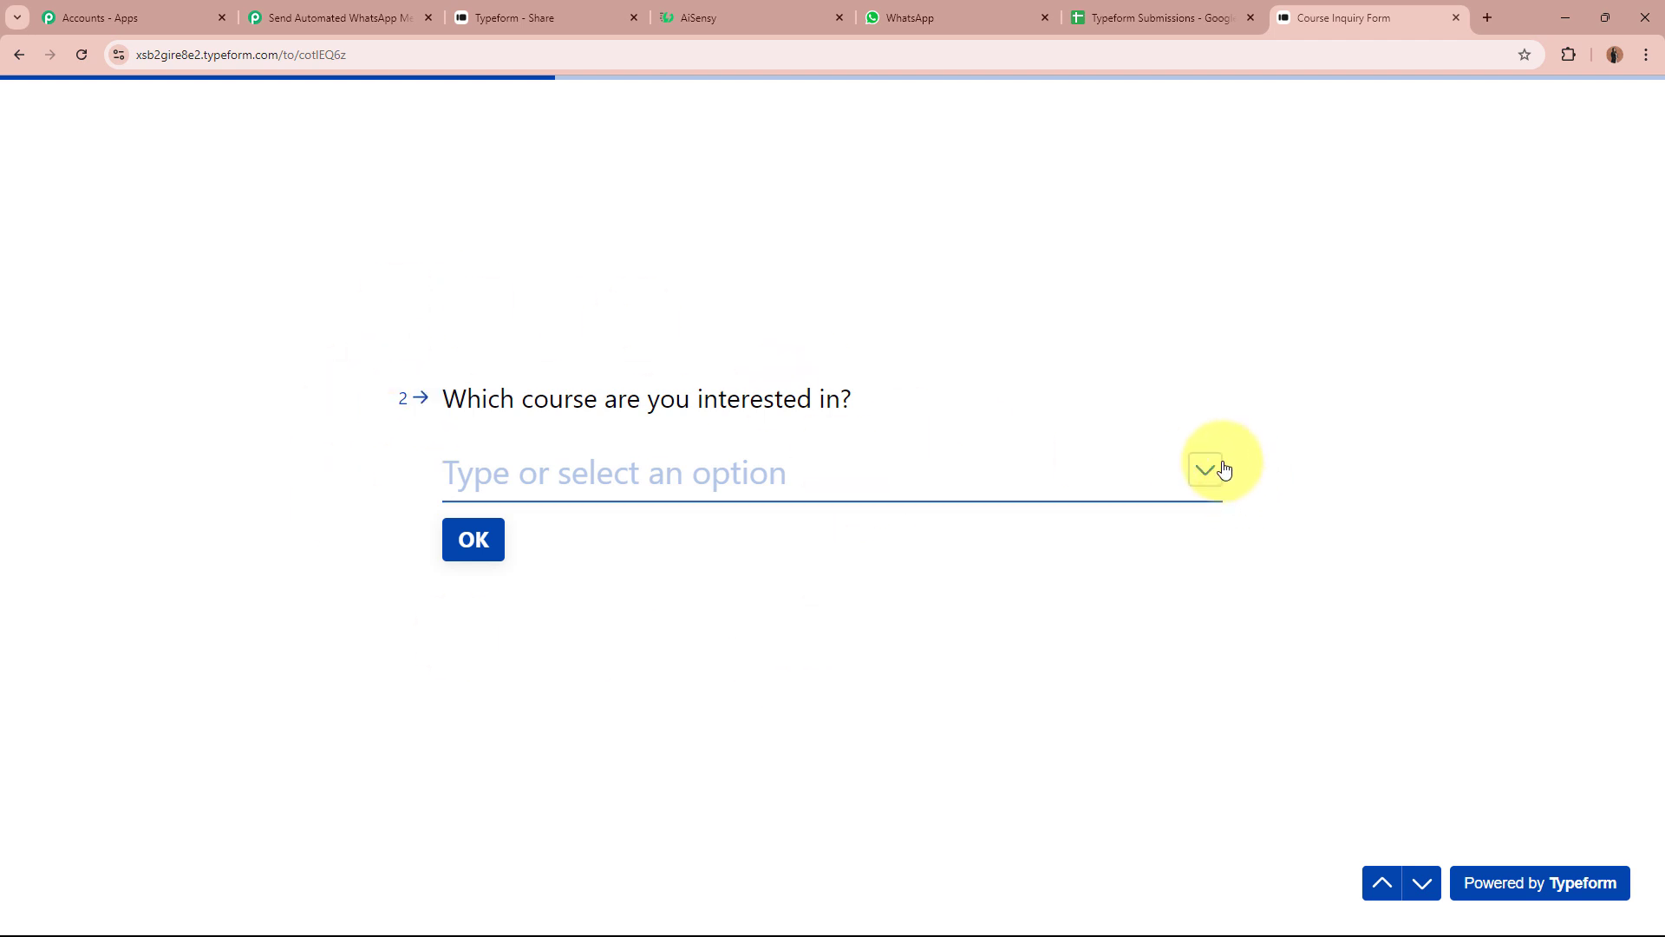
- Submit the form with a course choice and comment "I’d love to know if this course includes hands-on projects and what software tools will be covered. Thank you!"
{"action": "left_click", "coordinate": [1206, 471]}
{"action": "left_click", "coordinate": [644, 654]}
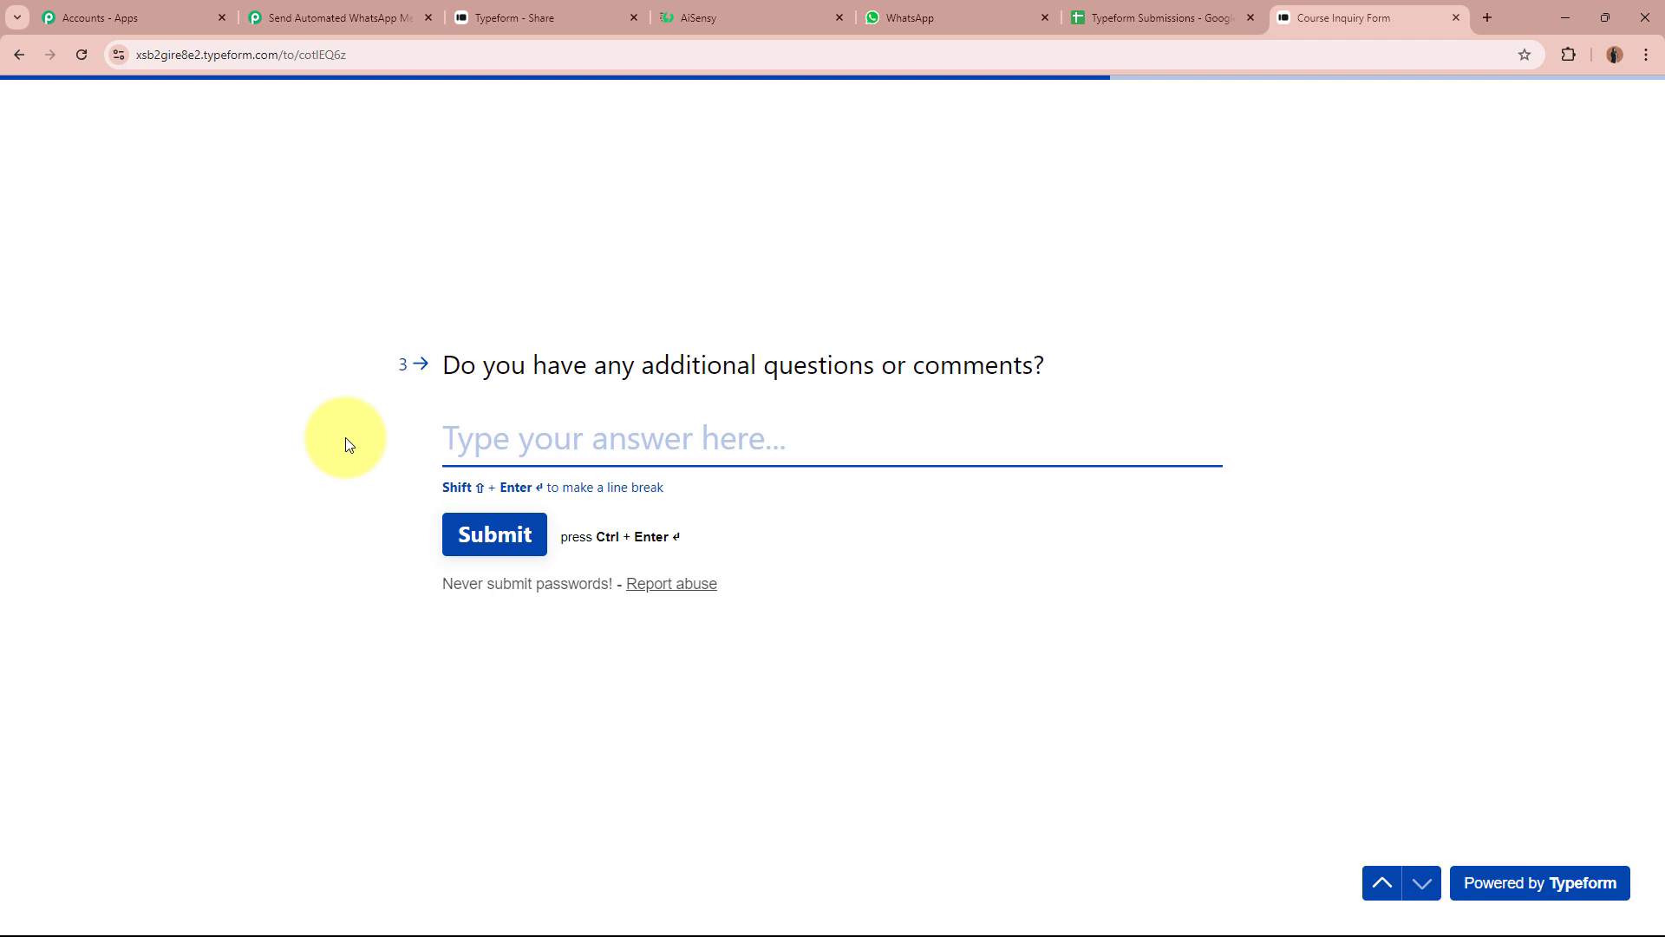
{"action": "type", "text": "I’d love to know if this course includes hands-on projects and what software tools will be covered. Thank you!"}
{"action": "left_click_drag", "start_coordinate": [450, 397], "coordinate": [1077, 421]}
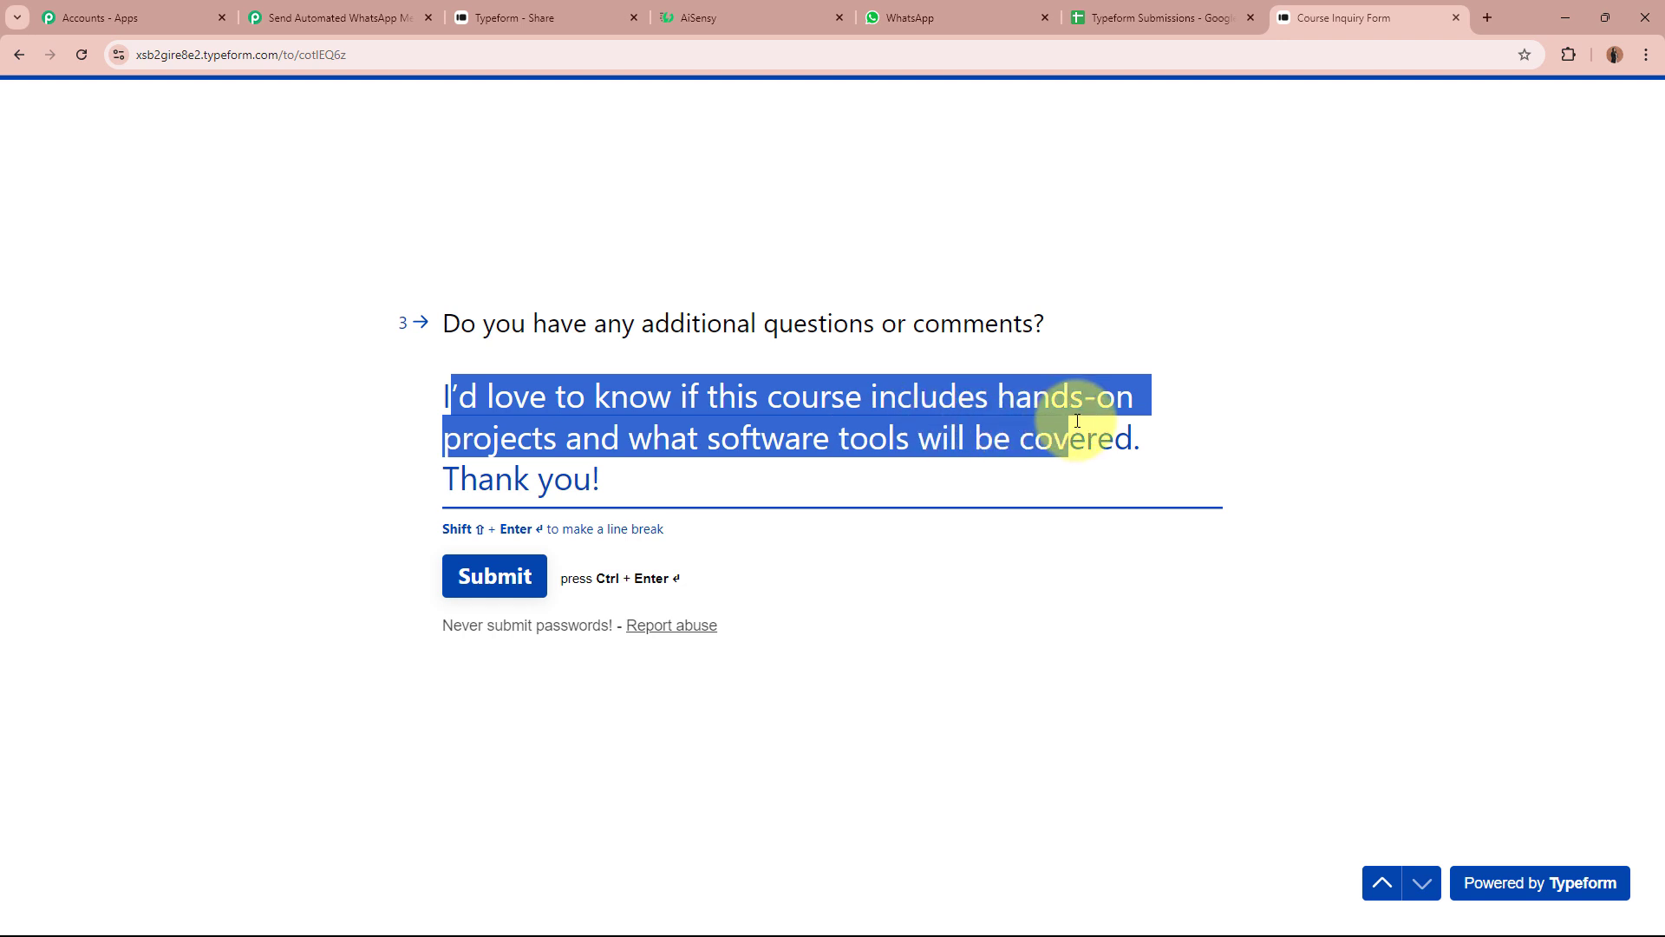
{"action": "left_click", "coordinate": [1077, 422]}
{"action": "left_click", "coordinate": [297, 468]}
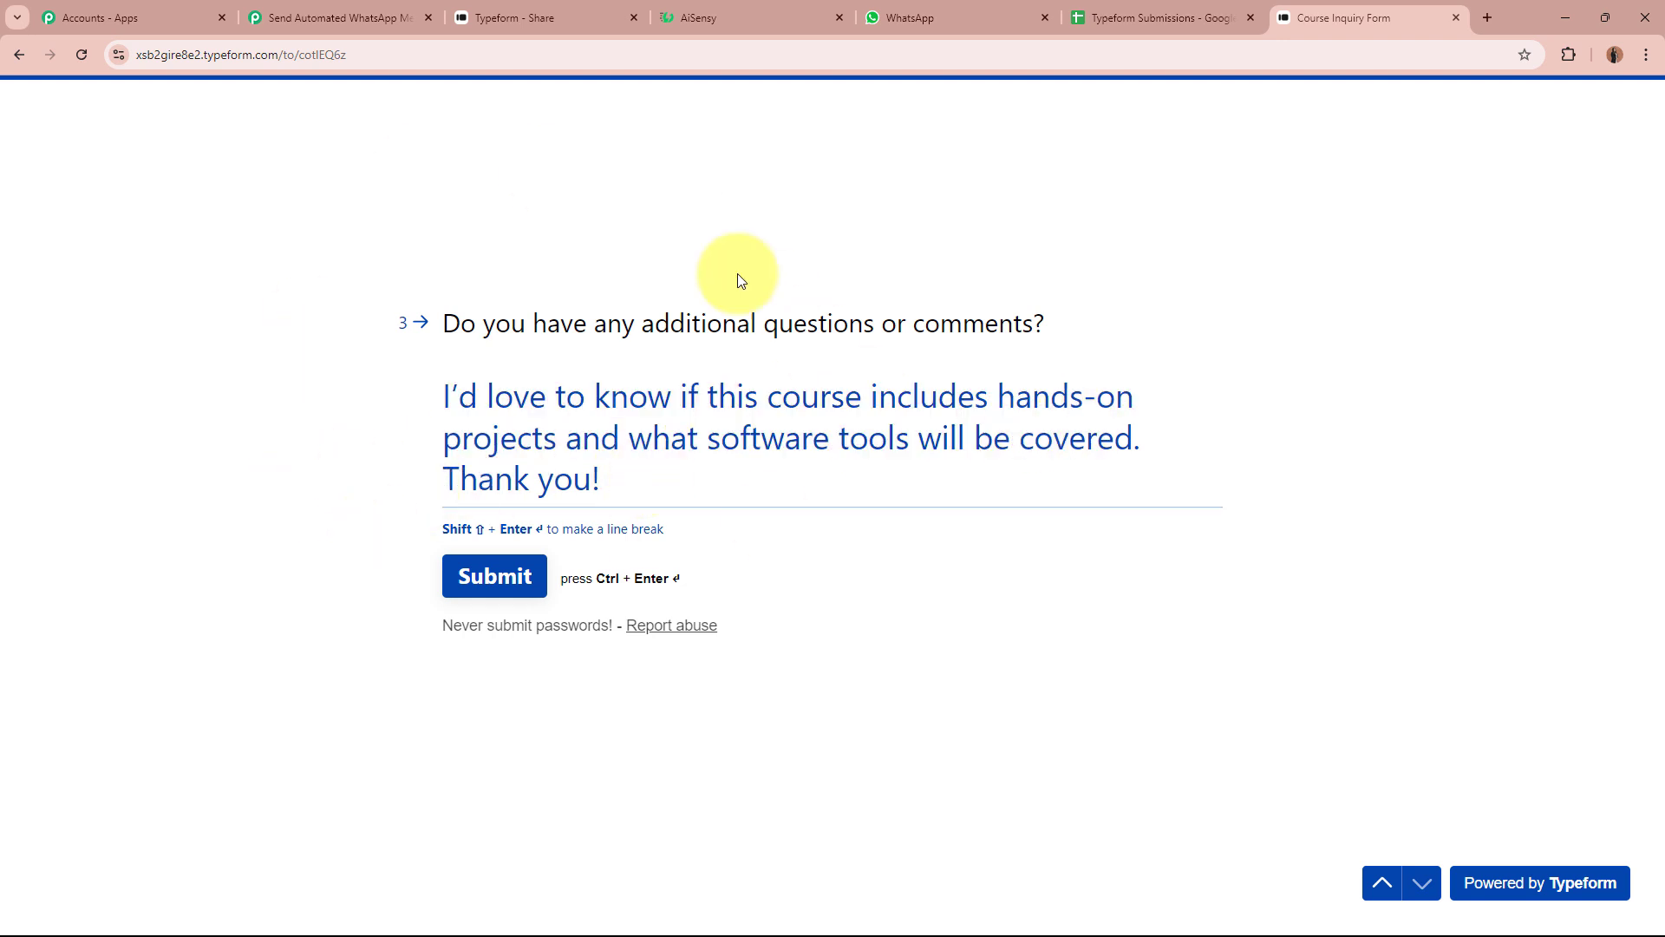
{"action": "left_click", "coordinate": [531, 576]}
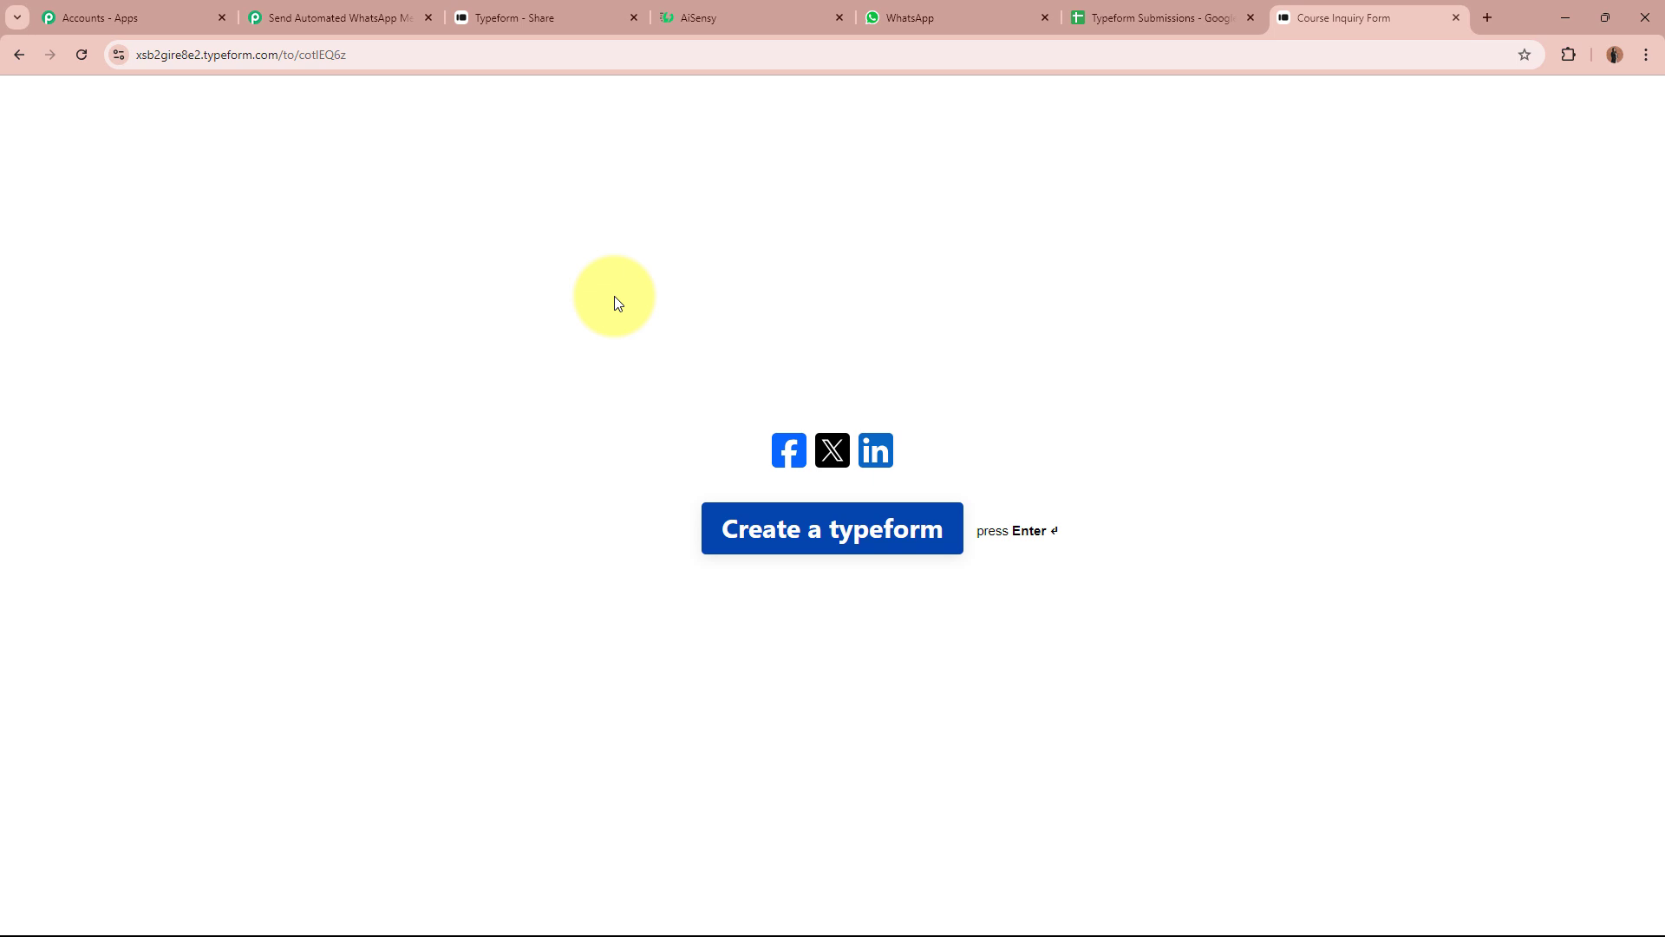
- Return to the Pabbly Connect workflow and check the received response's timestamps, email, phone number and name answers
{"action": "left_click", "coordinate": [318, 10]}
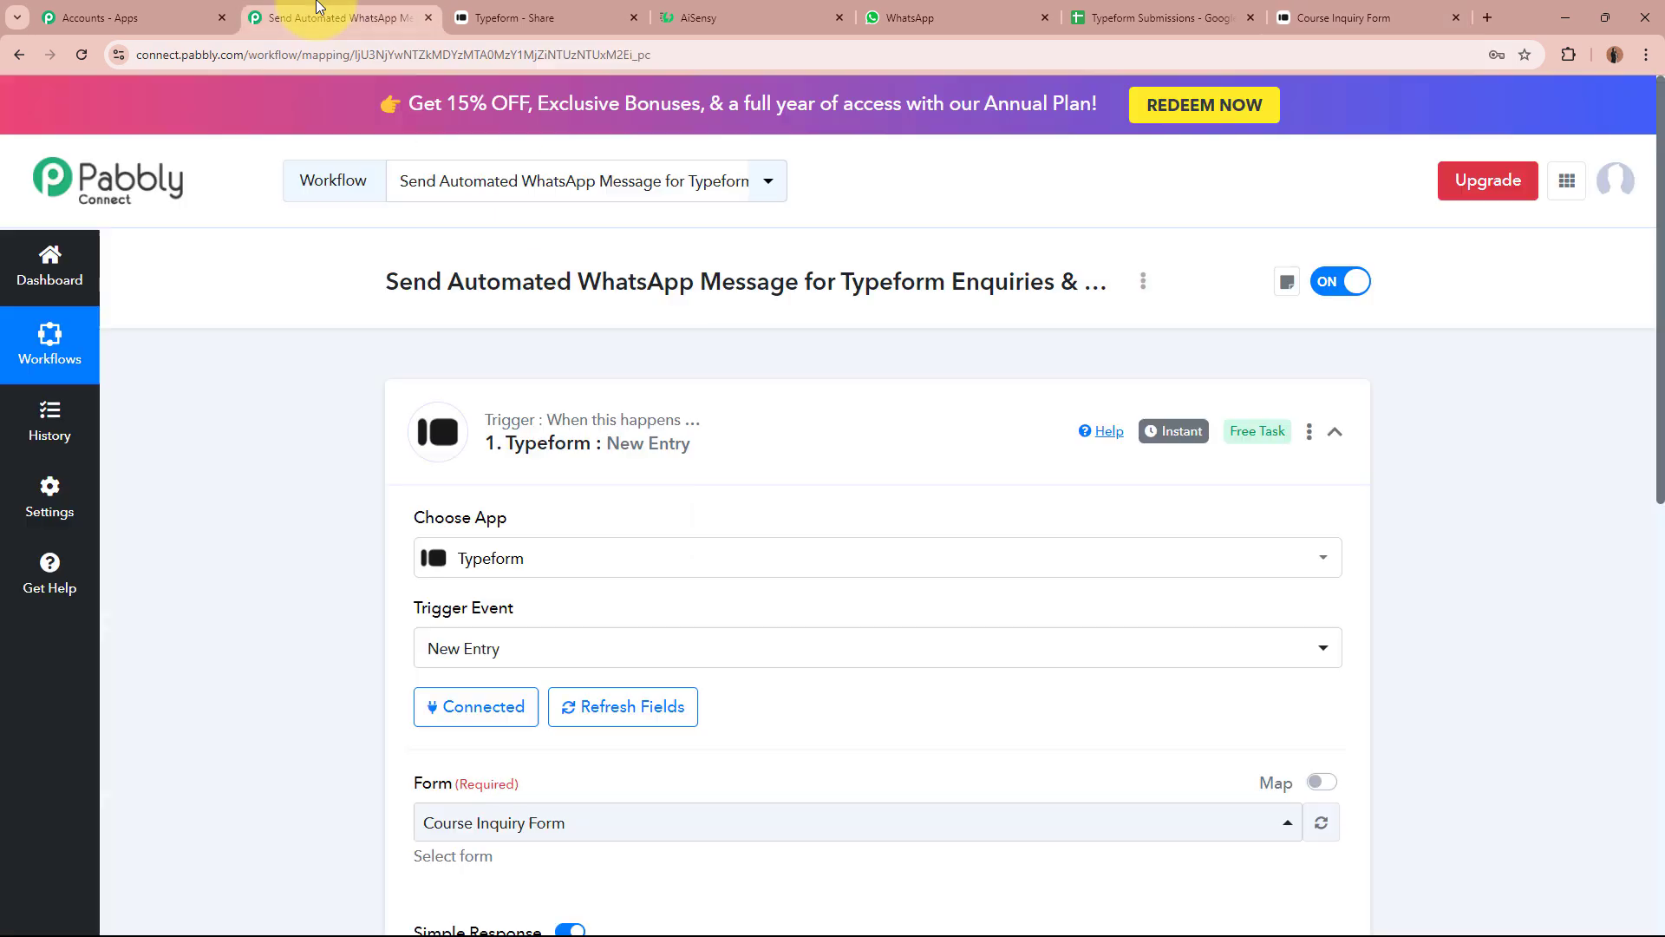
{"action": "scroll", "coordinate": [258, 623], "scroll_direction": "down", "scroll_amount": 12}
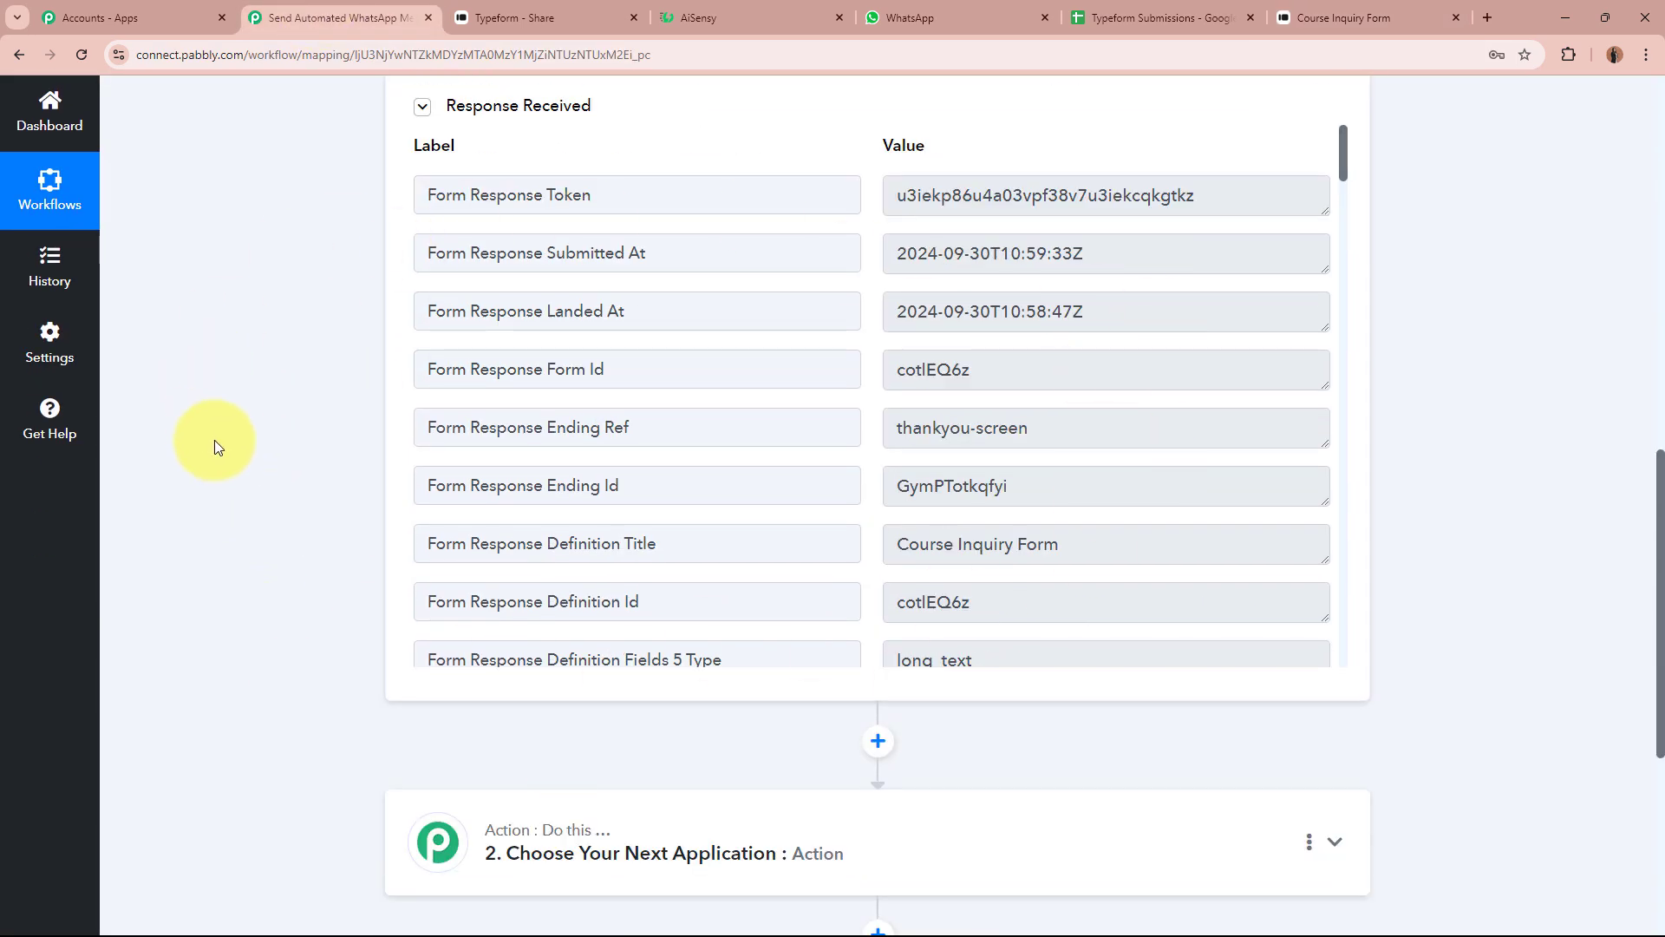
{"action": "scroll", "coordinate": [215, 448], "scroll_direction": "up", "scroll_amount": 1}
{"action": "left_click", "coordinate": [954, 336]}
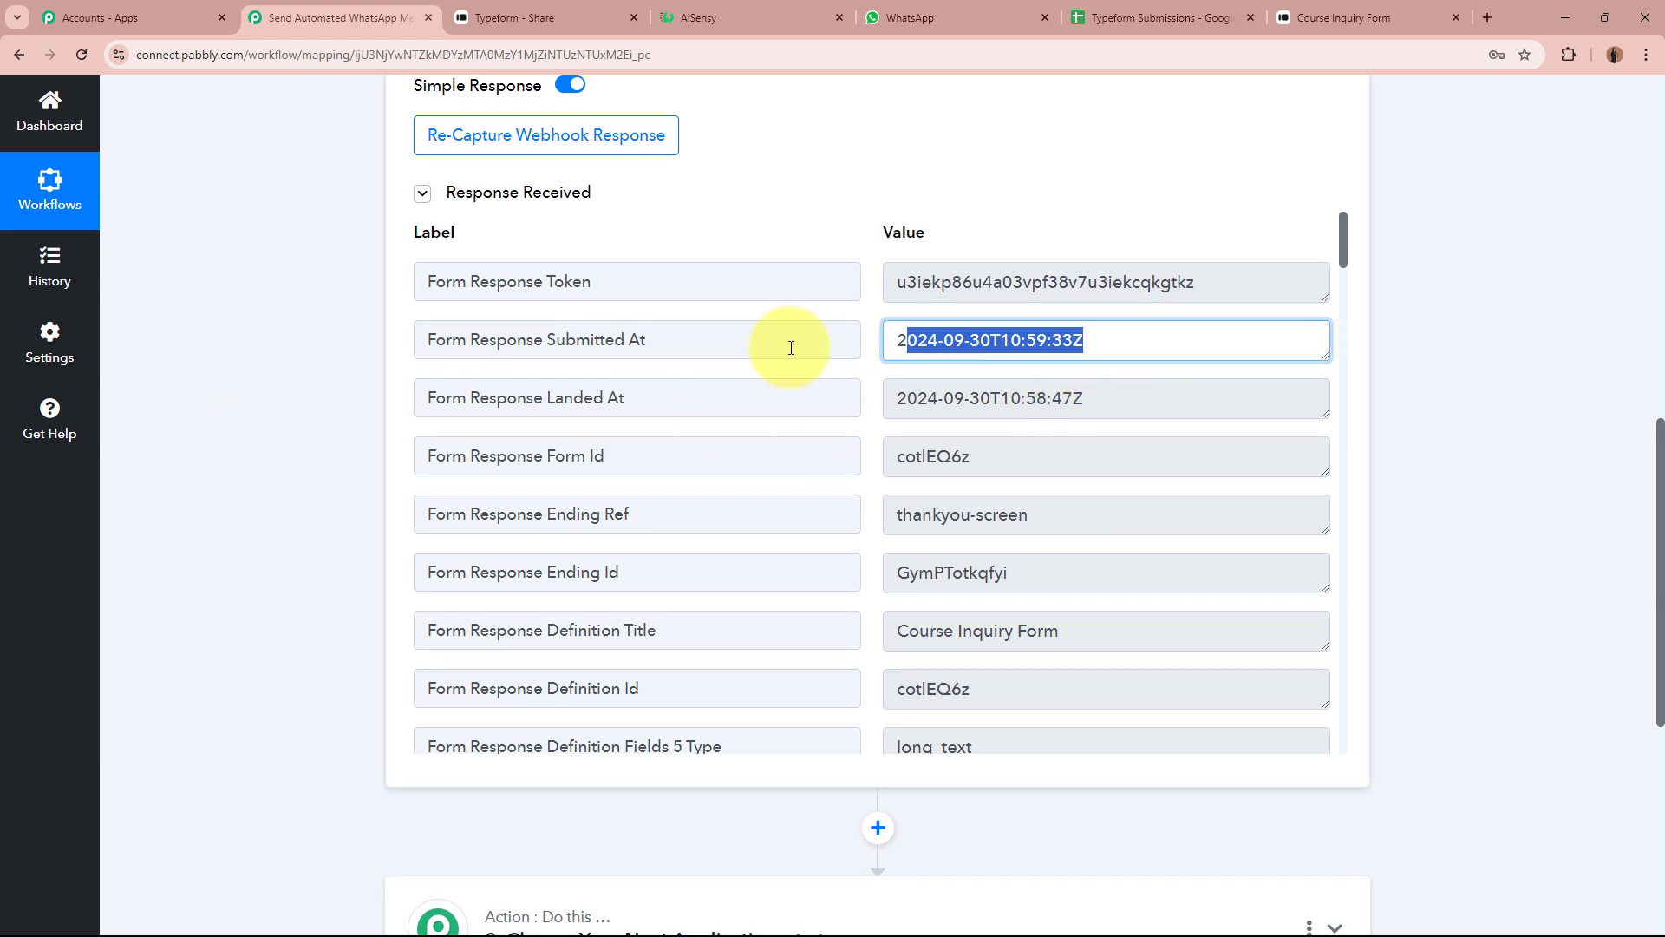
{"action": "left_click", "coordinate": [1249, 399]}
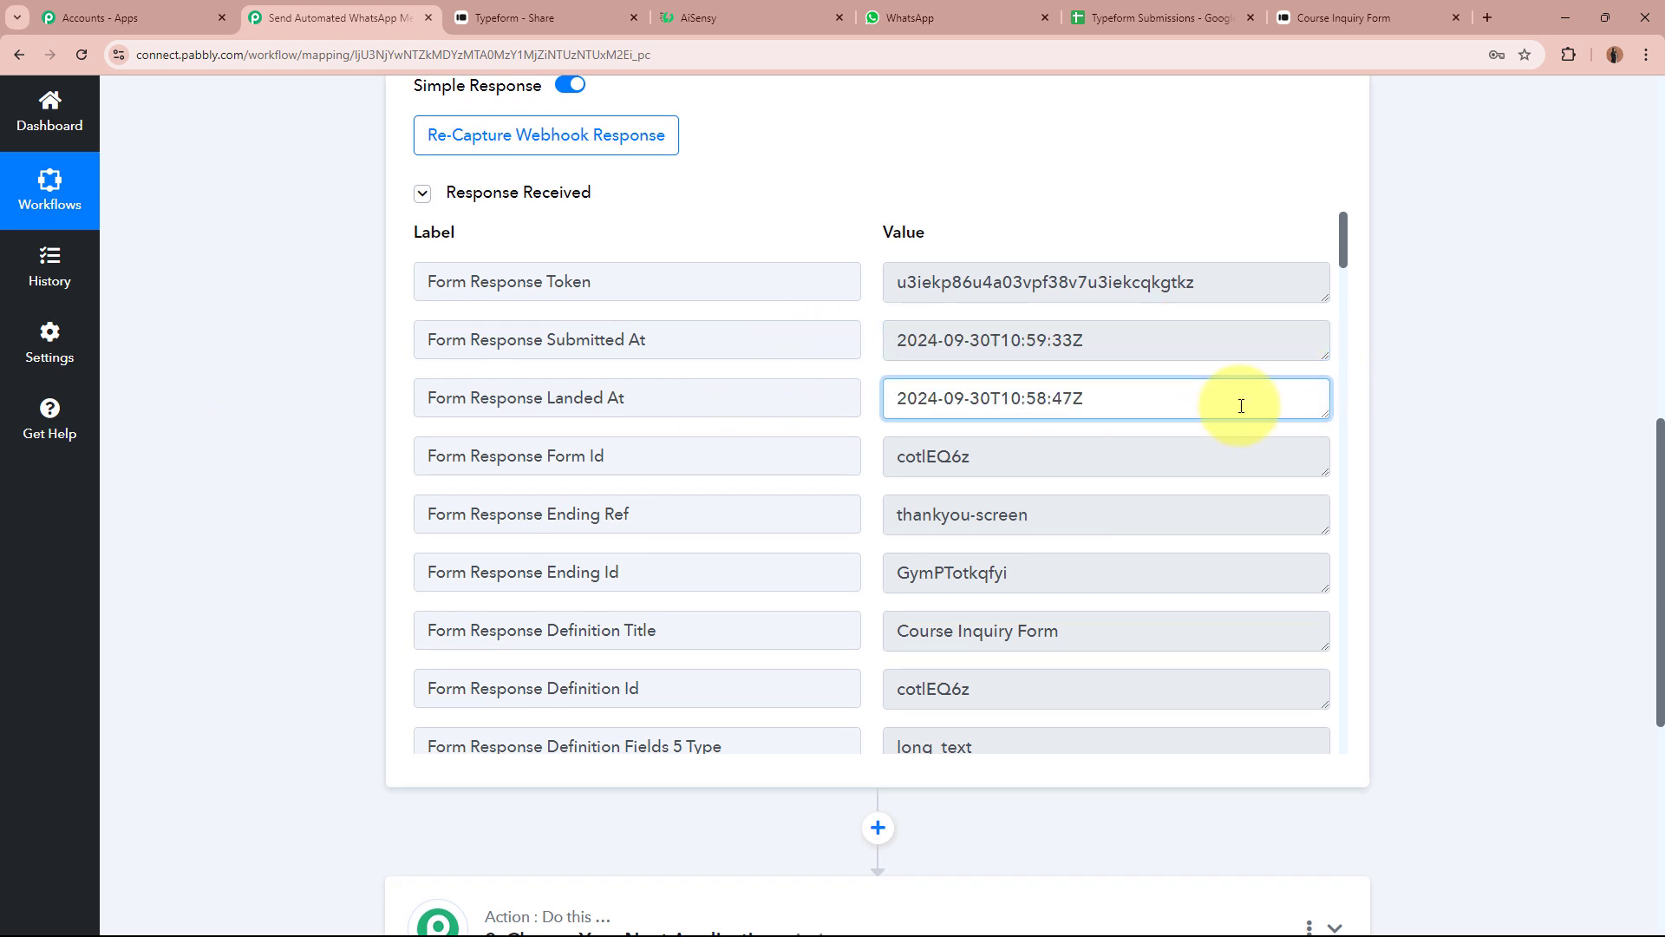
{"action": "scroll", "coordinate": [1330, 242], "scroll_direction": "down", "scroll_amount": 15}
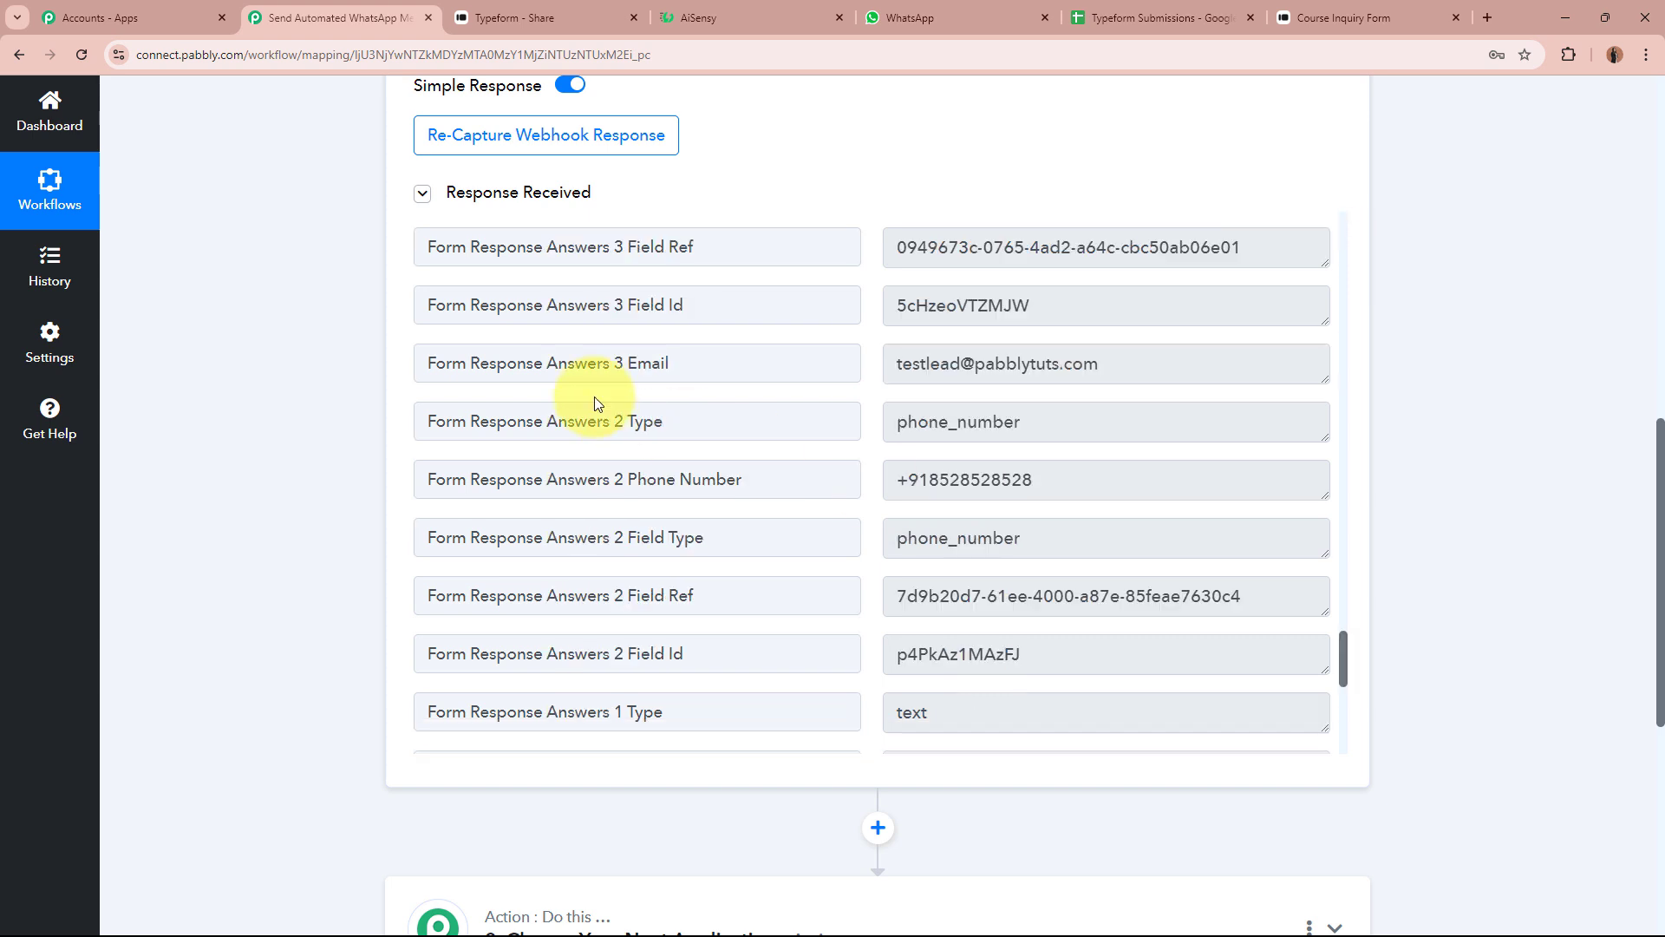
{"action": "left_click", "coordinate": [1110, 364]}
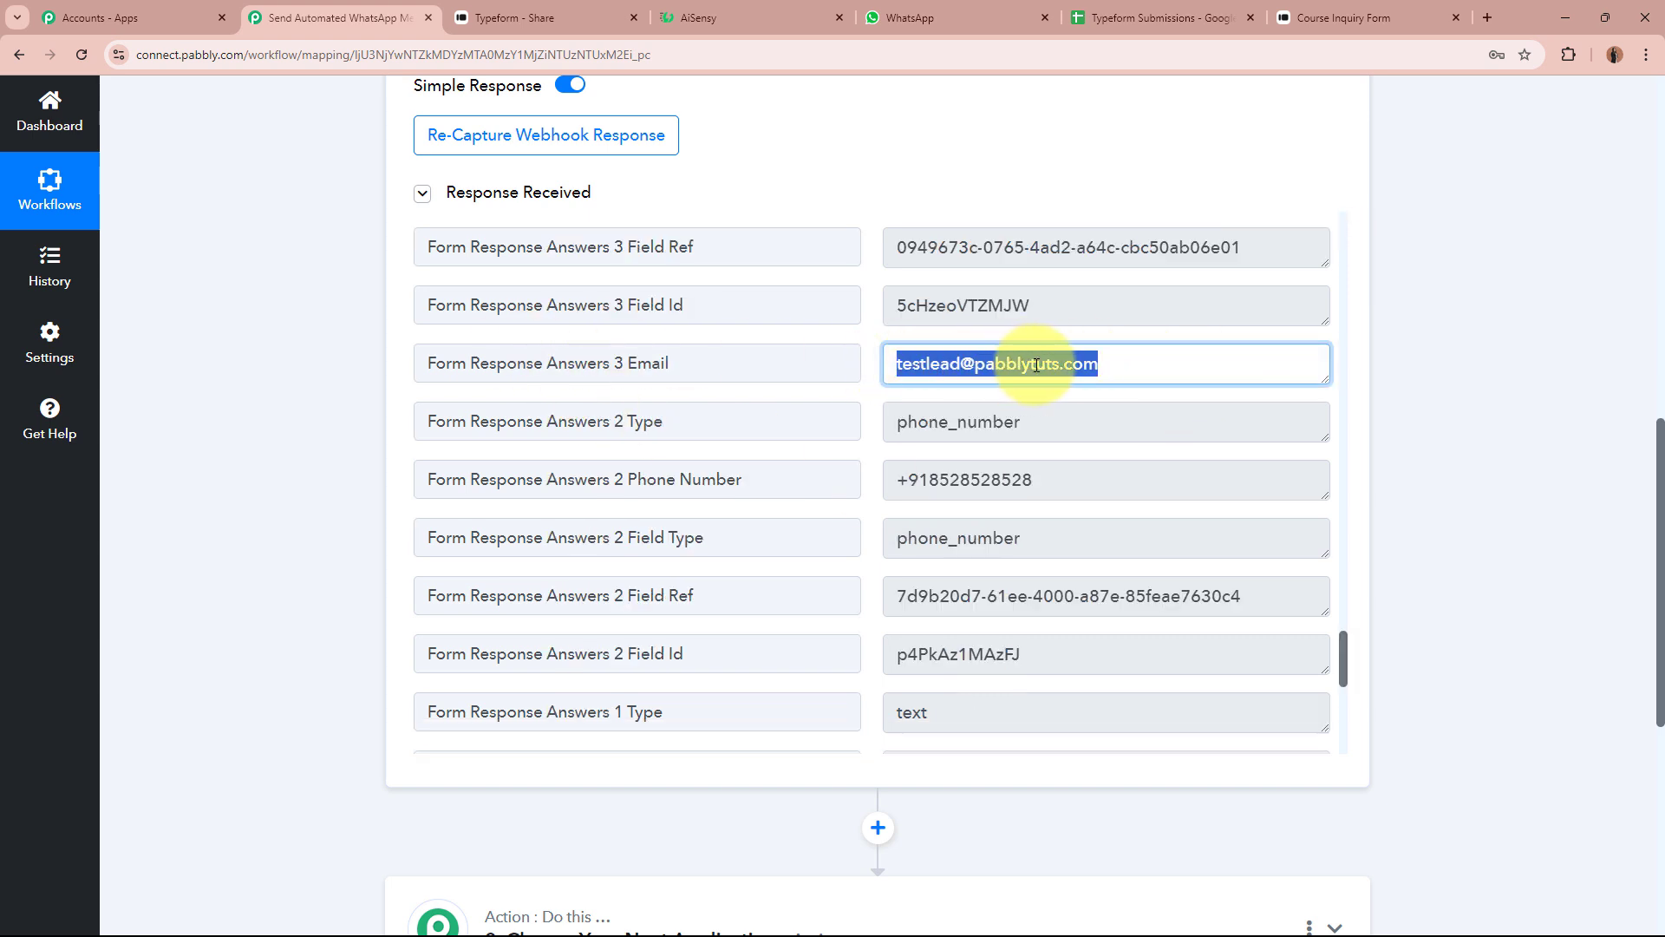
{"action": "left_click", "coordinate": [1121, 480]}
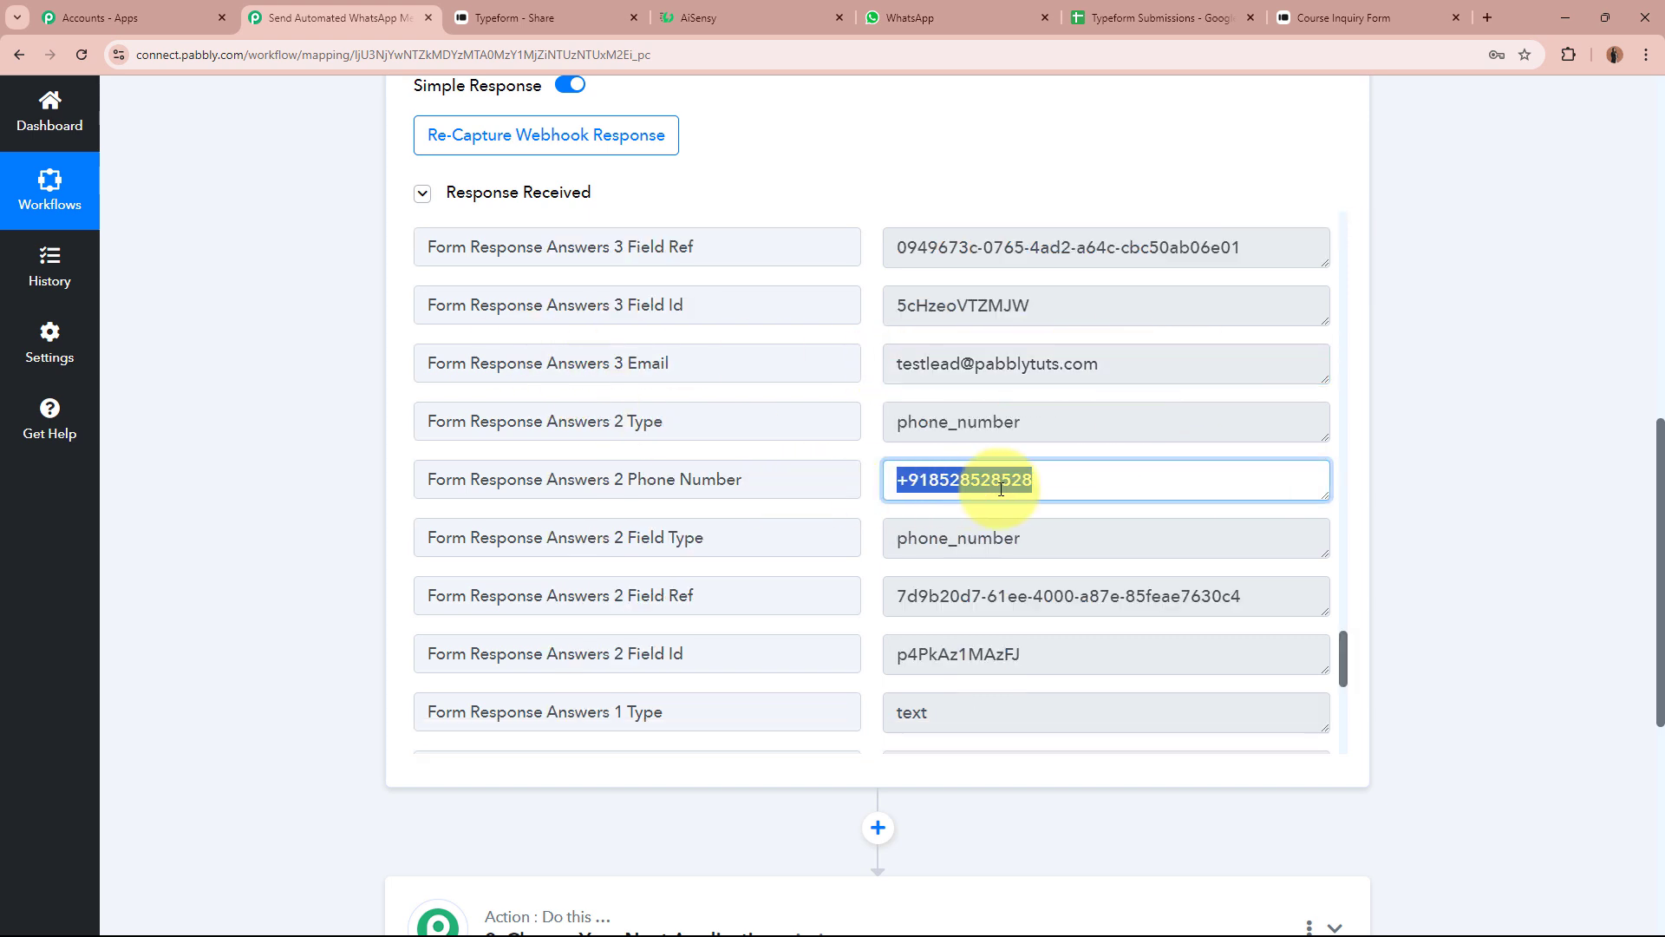
{"action": "scroll", "coordinate": [1066, 488], "scroll_direction": "down", "scroll_amount": 4}
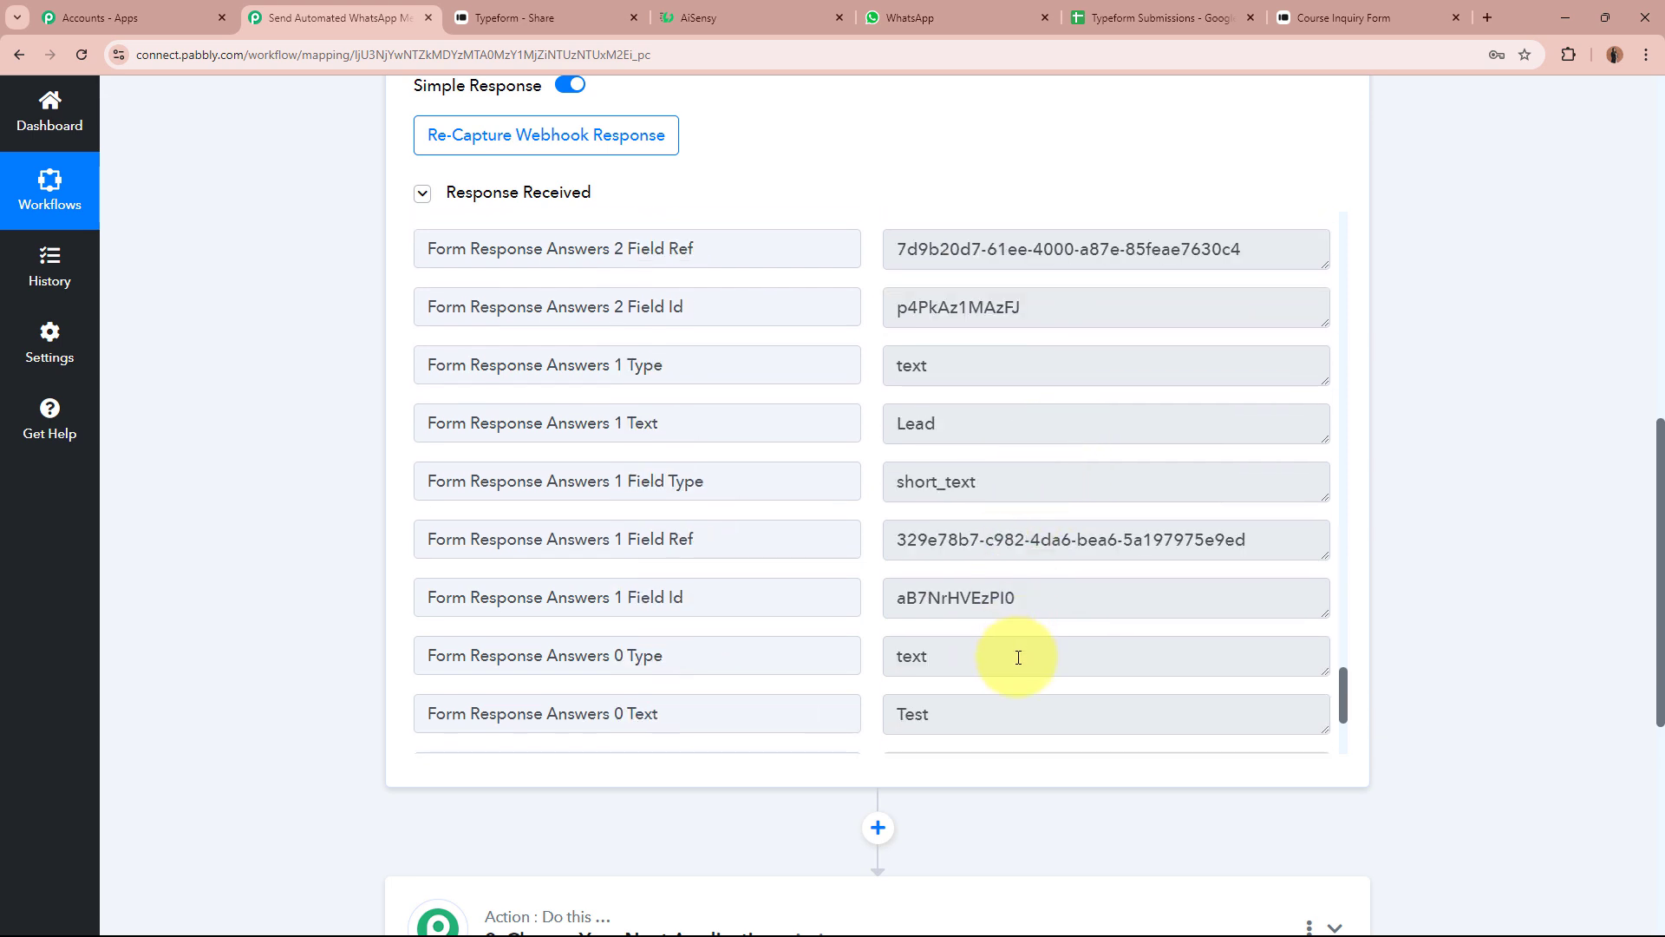
{"action": "left_click", "coordinate": [904, 716]}
{"action": "left_click", "coordinate": [970, 425]}
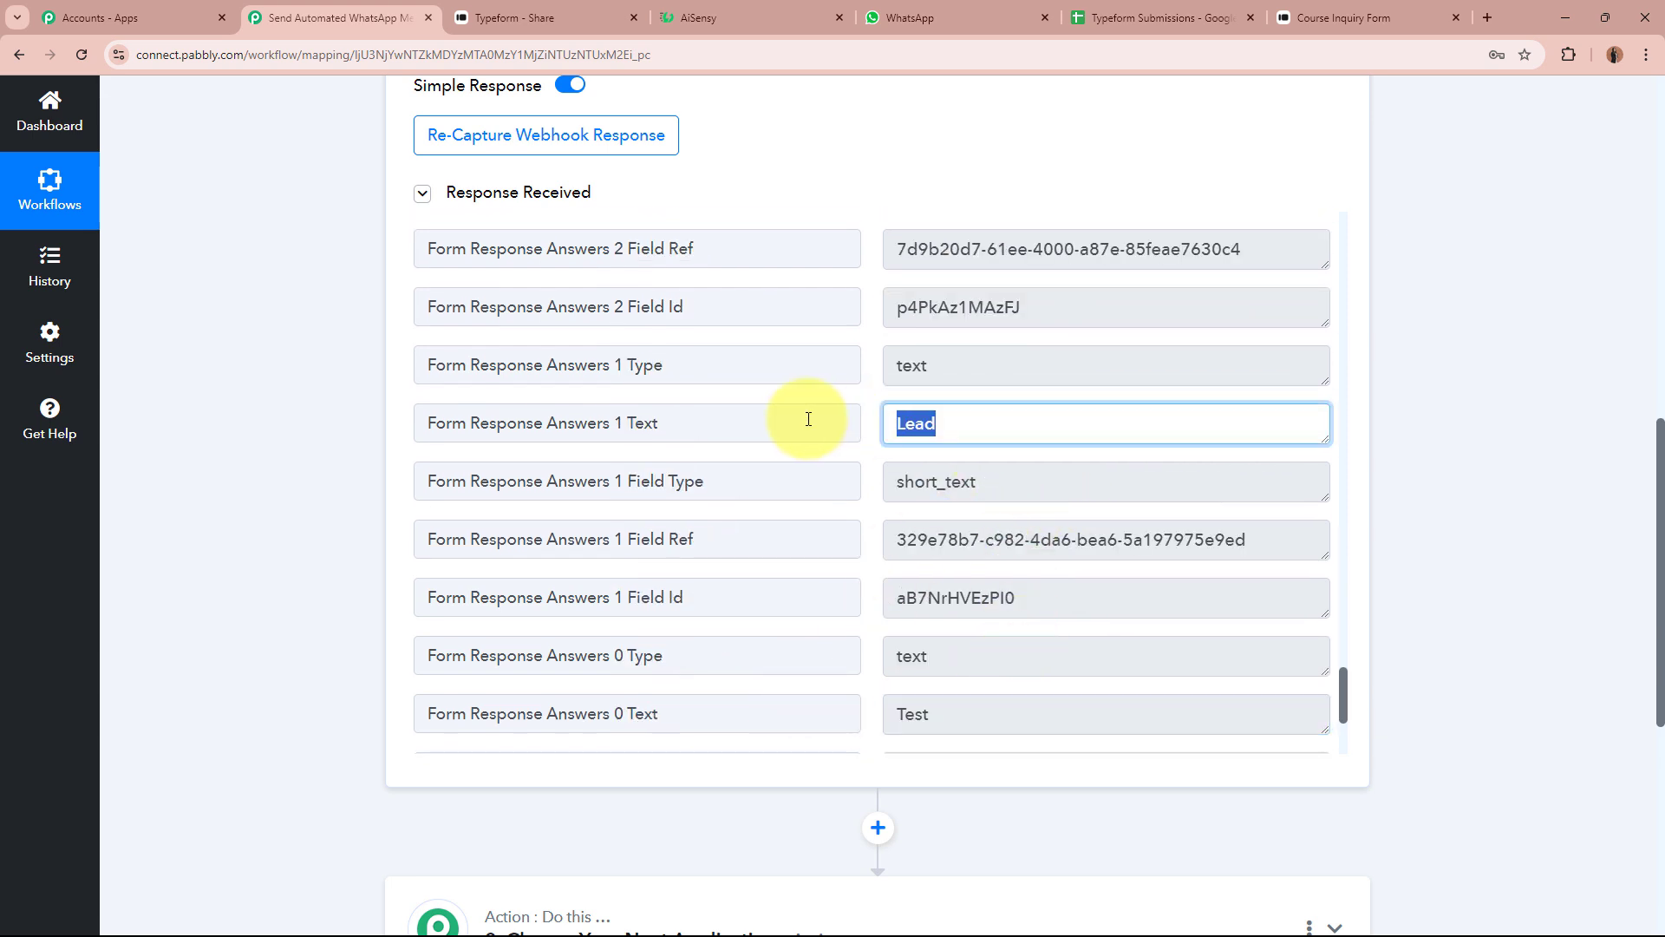
{"action": "left_click", "coordinate": [1117, 475]}
- Check the course choice and comment answers in the received response, and collapse the Typeform trigger step
{"action": "scroll", "coordinate": [1121, 476], "scroll_direction": "down", "scroll_amount": 1}
{"action": "scroll", "coordinate": [1122, 476], "scroll_direction": "up", "scroll_amount": 5}
{"action": "left_click", "coordinate": [1257, 364]}
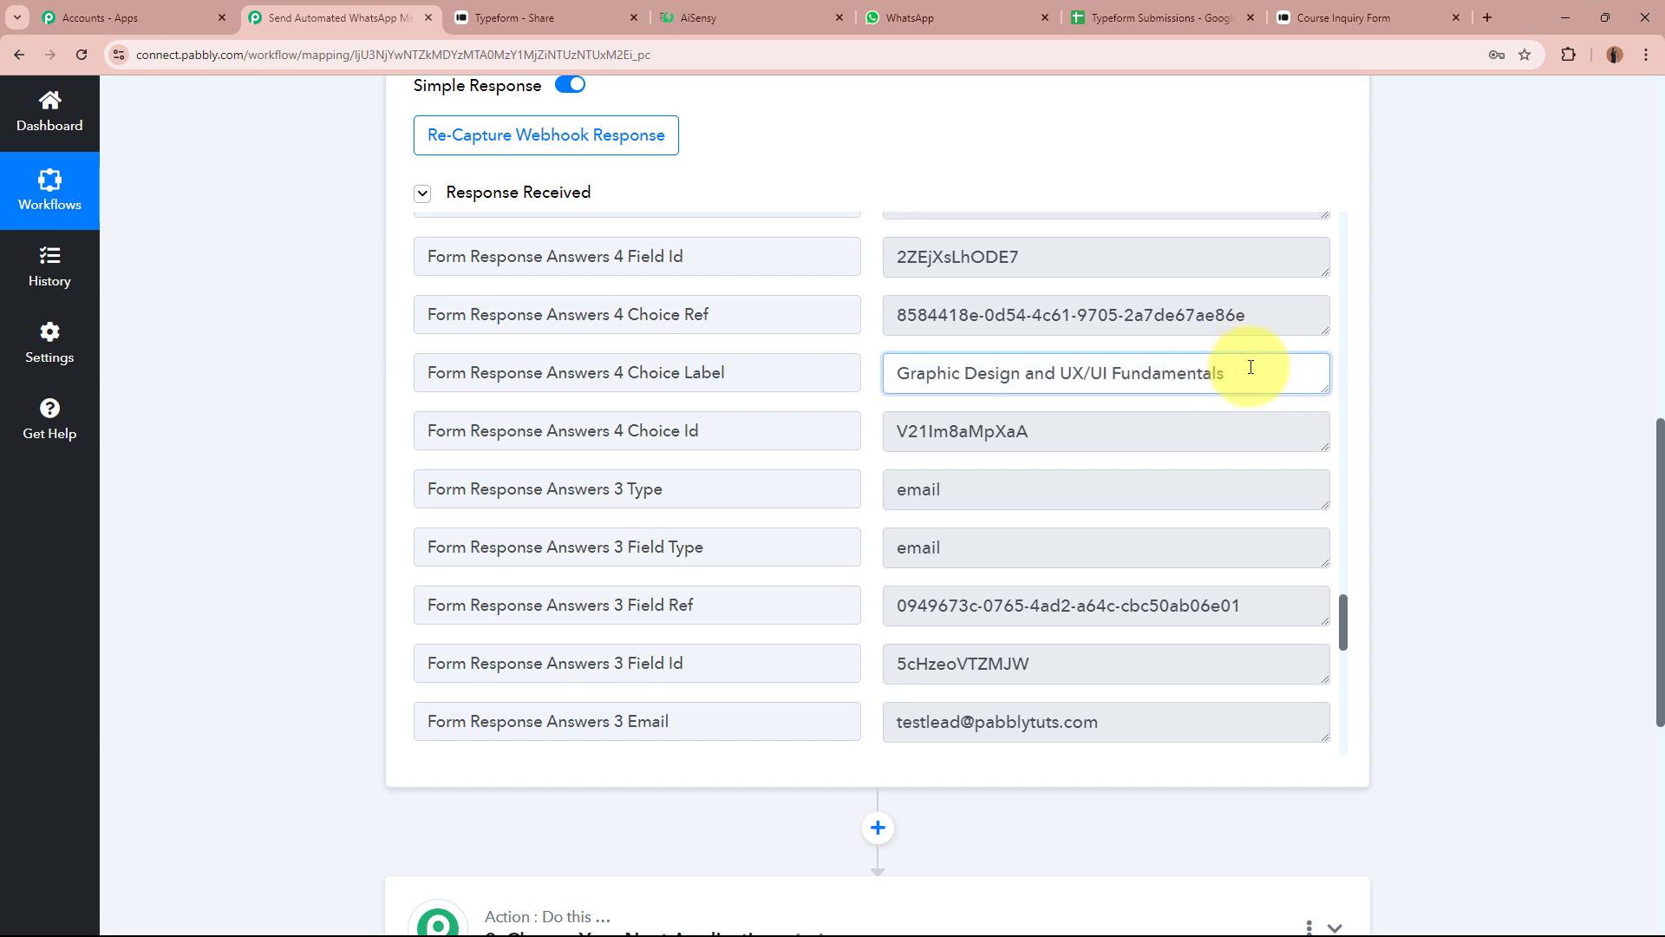
{"action": "left_click_drag", "start_coordinate": [1256, 365], "coordinate": [906, 371]}
{"action": "left_click", "coordinate": [1114, 373]}
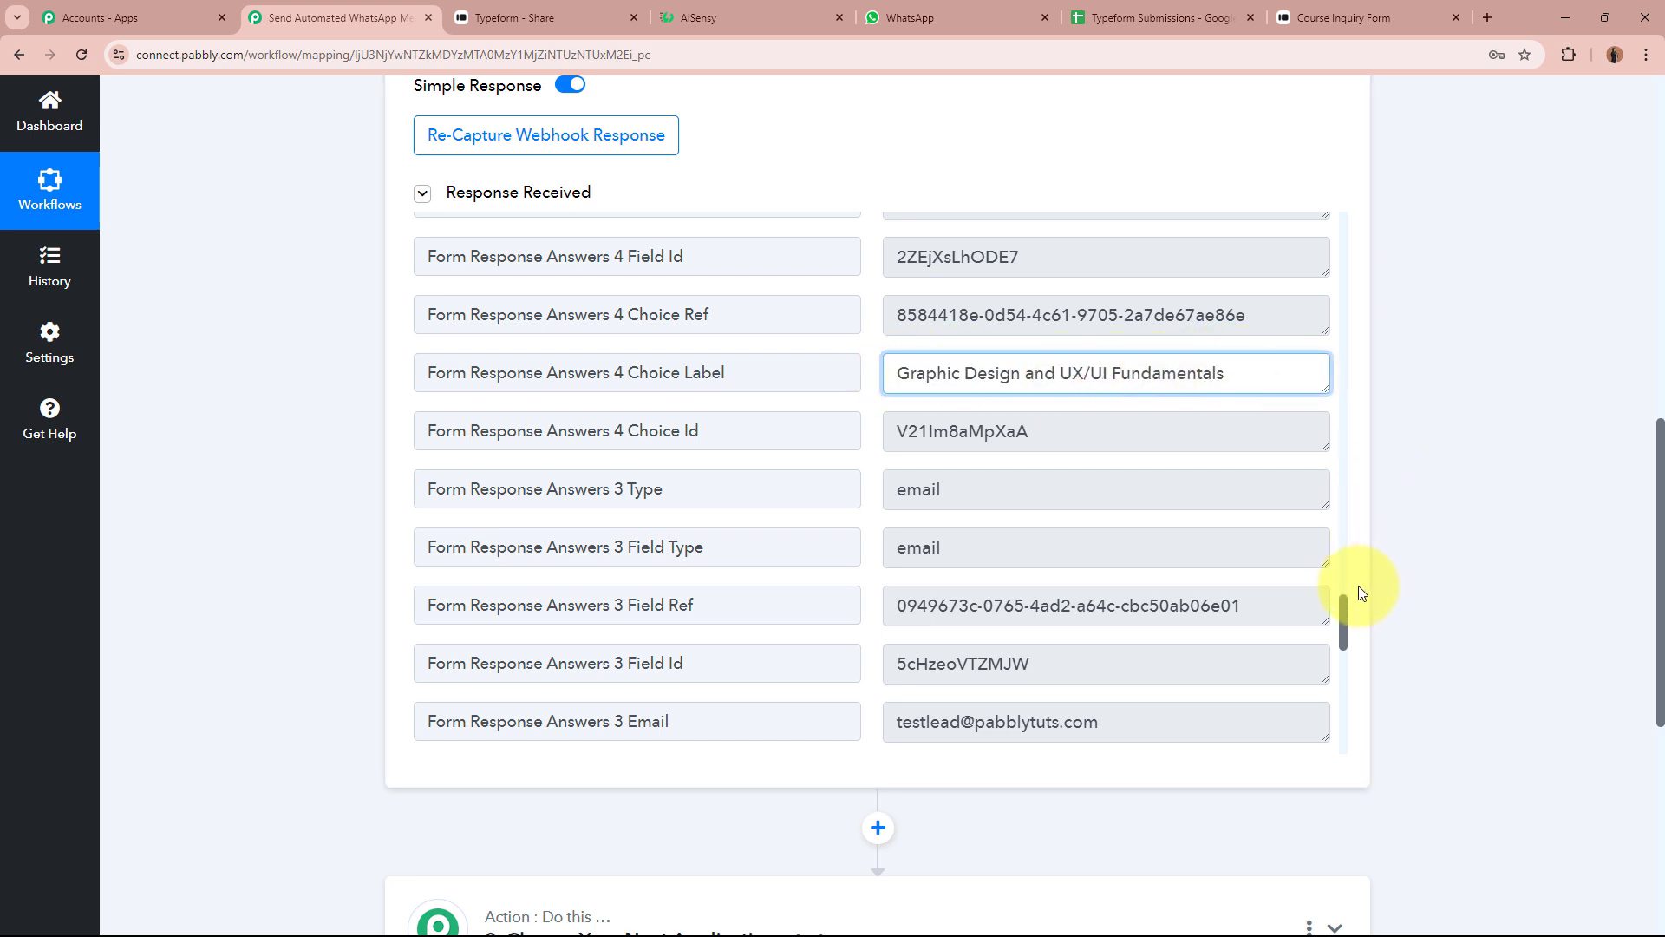
{"action": "mouse_move", "coordinate": [1340, 612]}
{"action": "left_mouse_down"}
{"action": "mouse_move", "coordinate": [1331, 543]}
{"action": "mouse_move", "coordinate": [1319, 606]}
{"action": "left_mouse_up"}
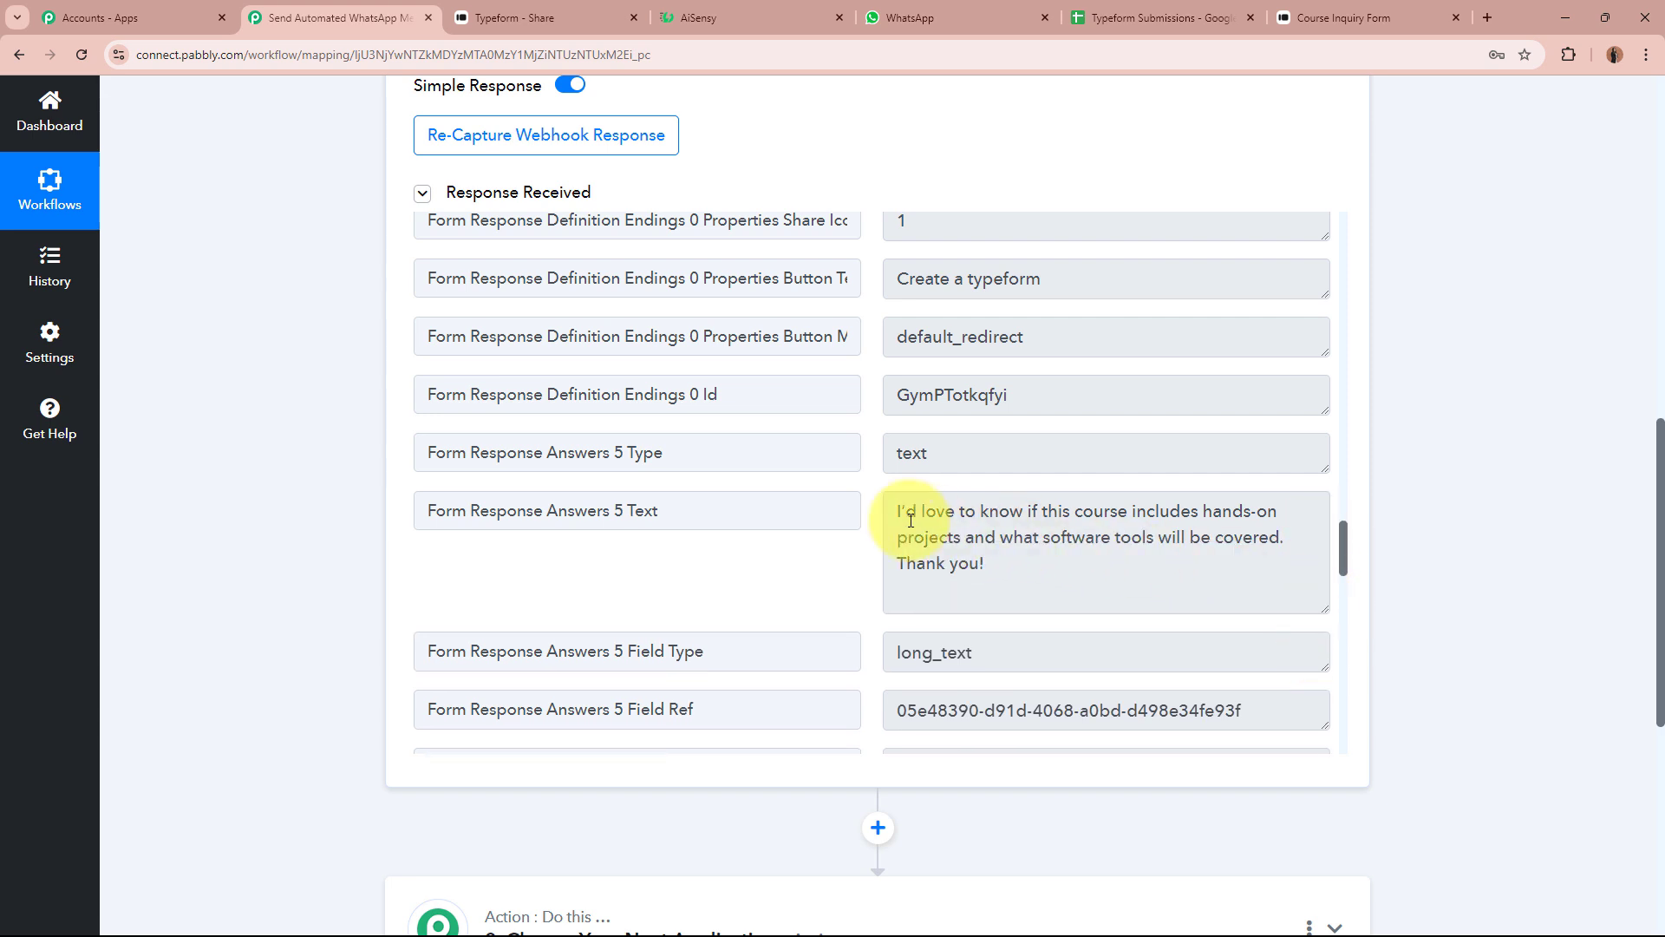
{"action": "left_click_drag", "start_coordinate": [898, 508], "coordinate": [998, 564]}
{"action": "left_click", "coordinate": [1044, 562]}
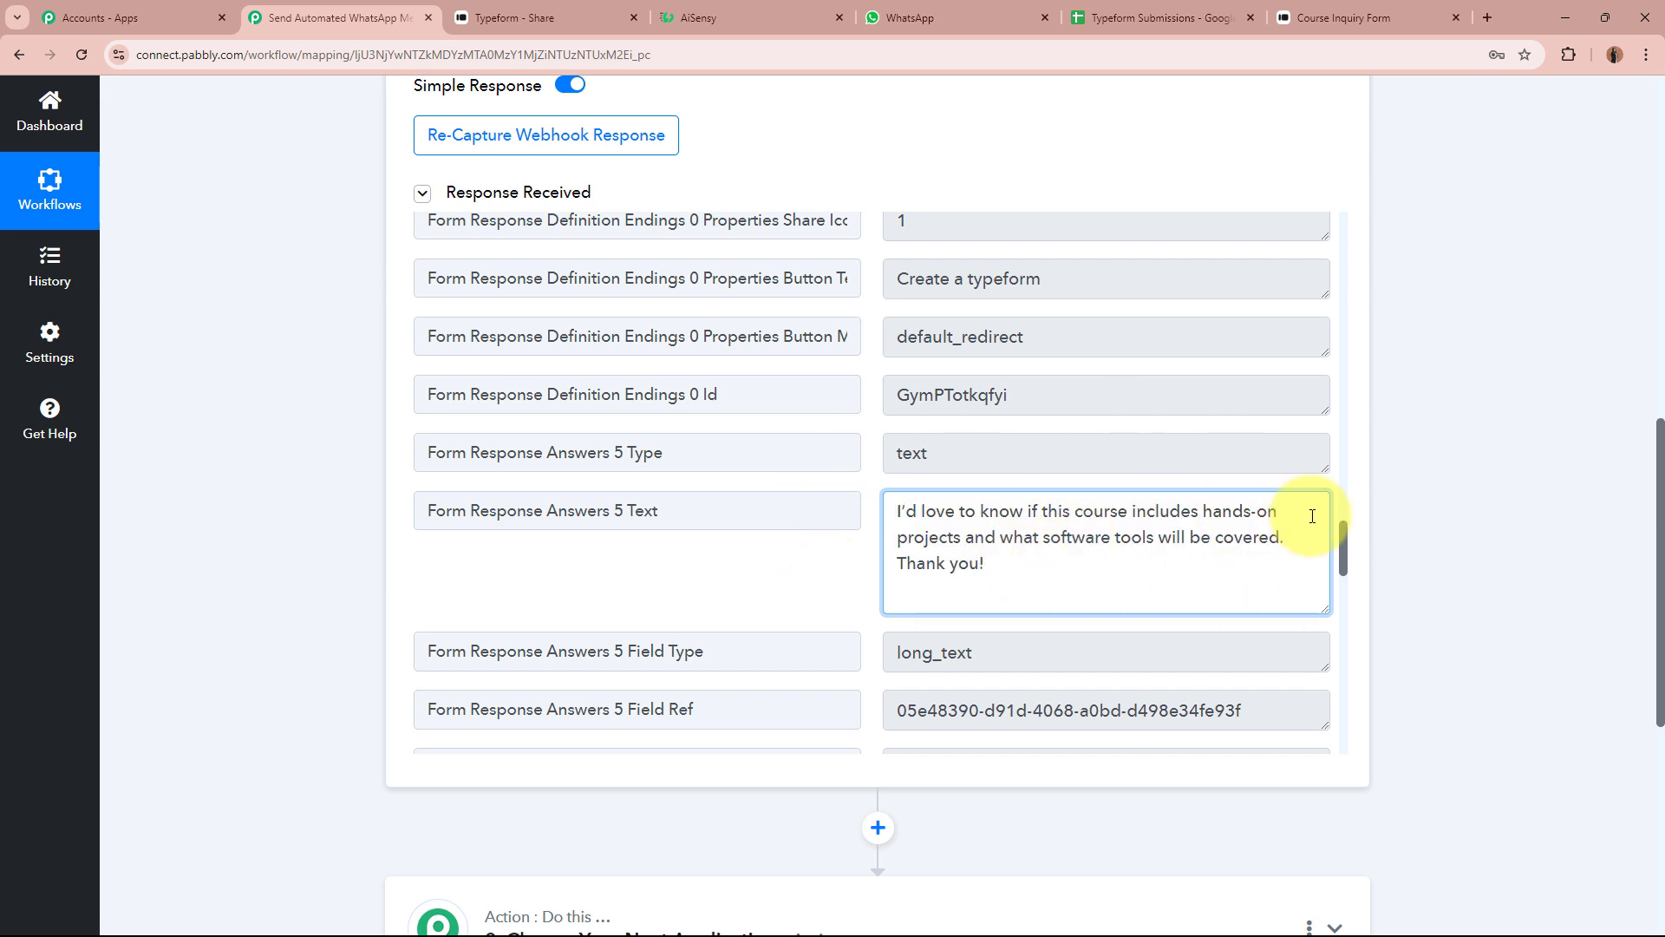
{"action": "left_click", "coordinate": [1476, 502]}
{"action": "scroll", "coordinate": [968, 495], "scroll_direction": "up", "scroll_amount": 4}
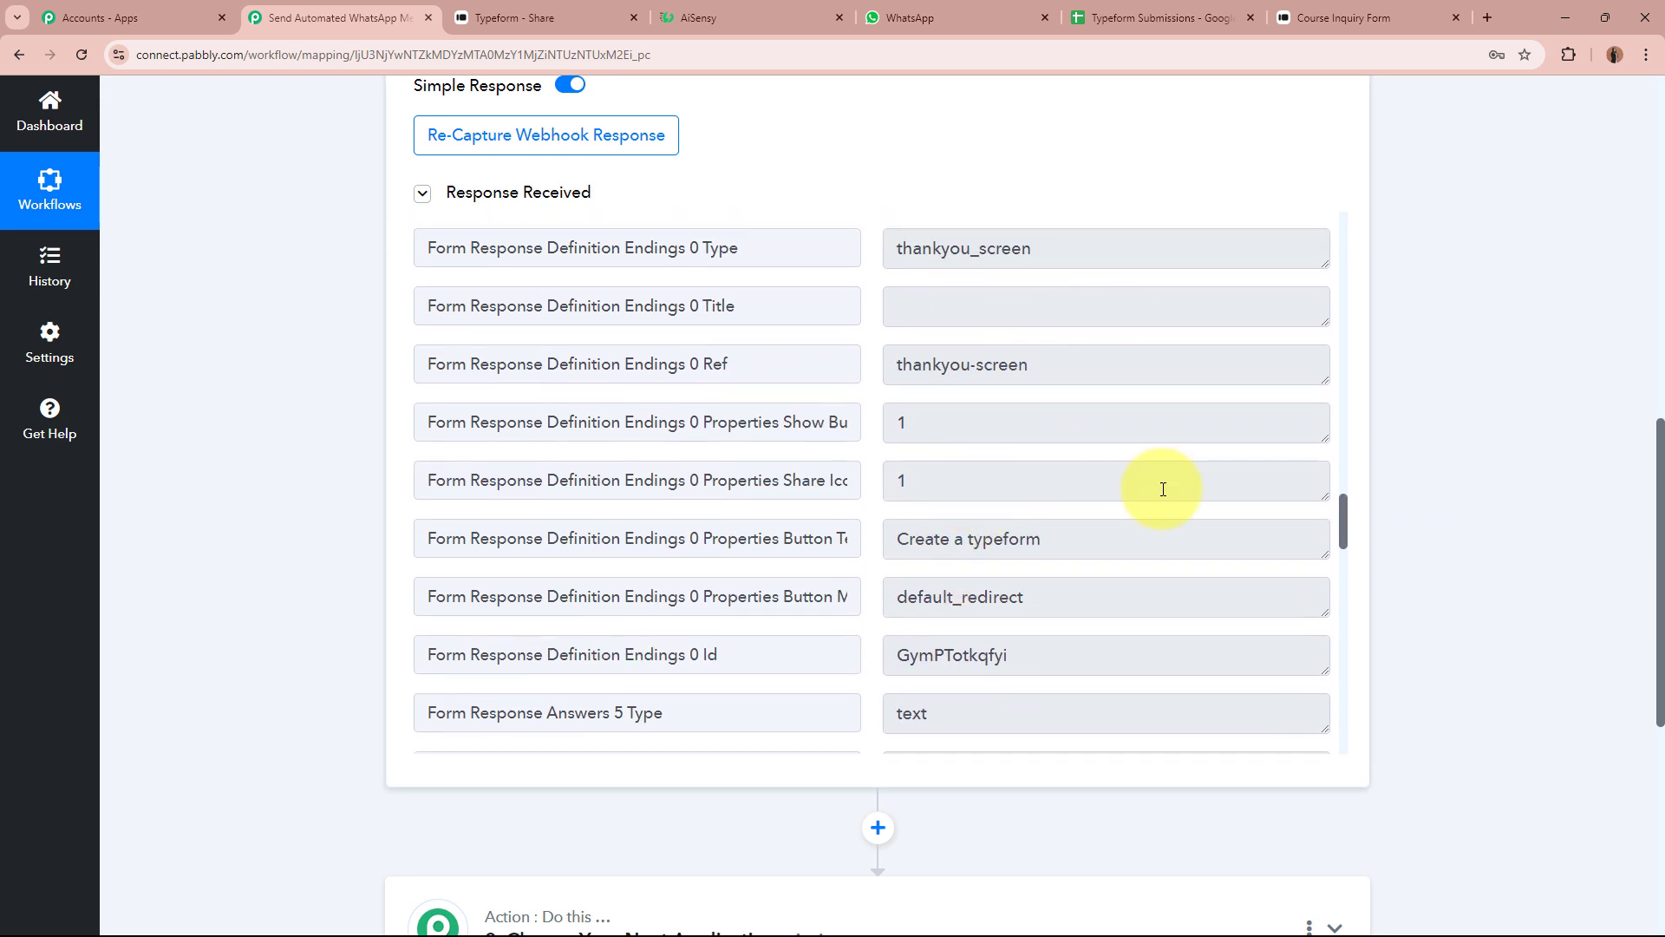
{"action": "scroll", "coordinate": [1509, 490], "scroll_direction": "up", "scroll_amount": 5}
{"action": "scroll", "coordinate": [1509, 485], "scroll_direction": "up", "scroll_amount": 5}
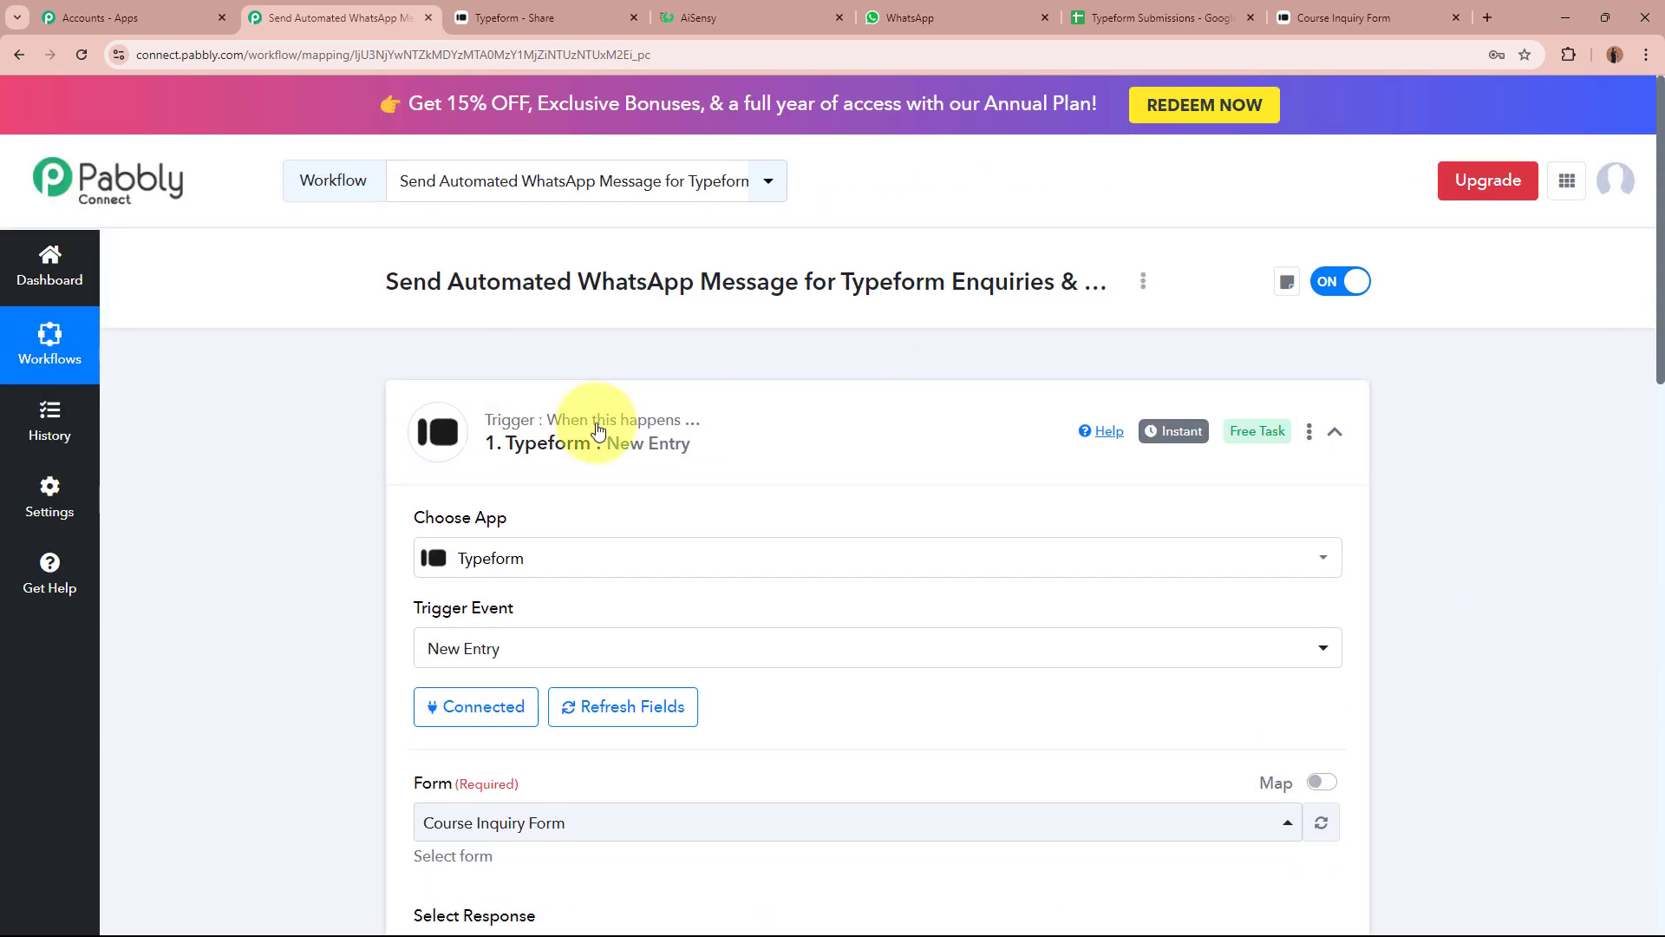
{"action": "left_click", "coordinate": [862, 435]}
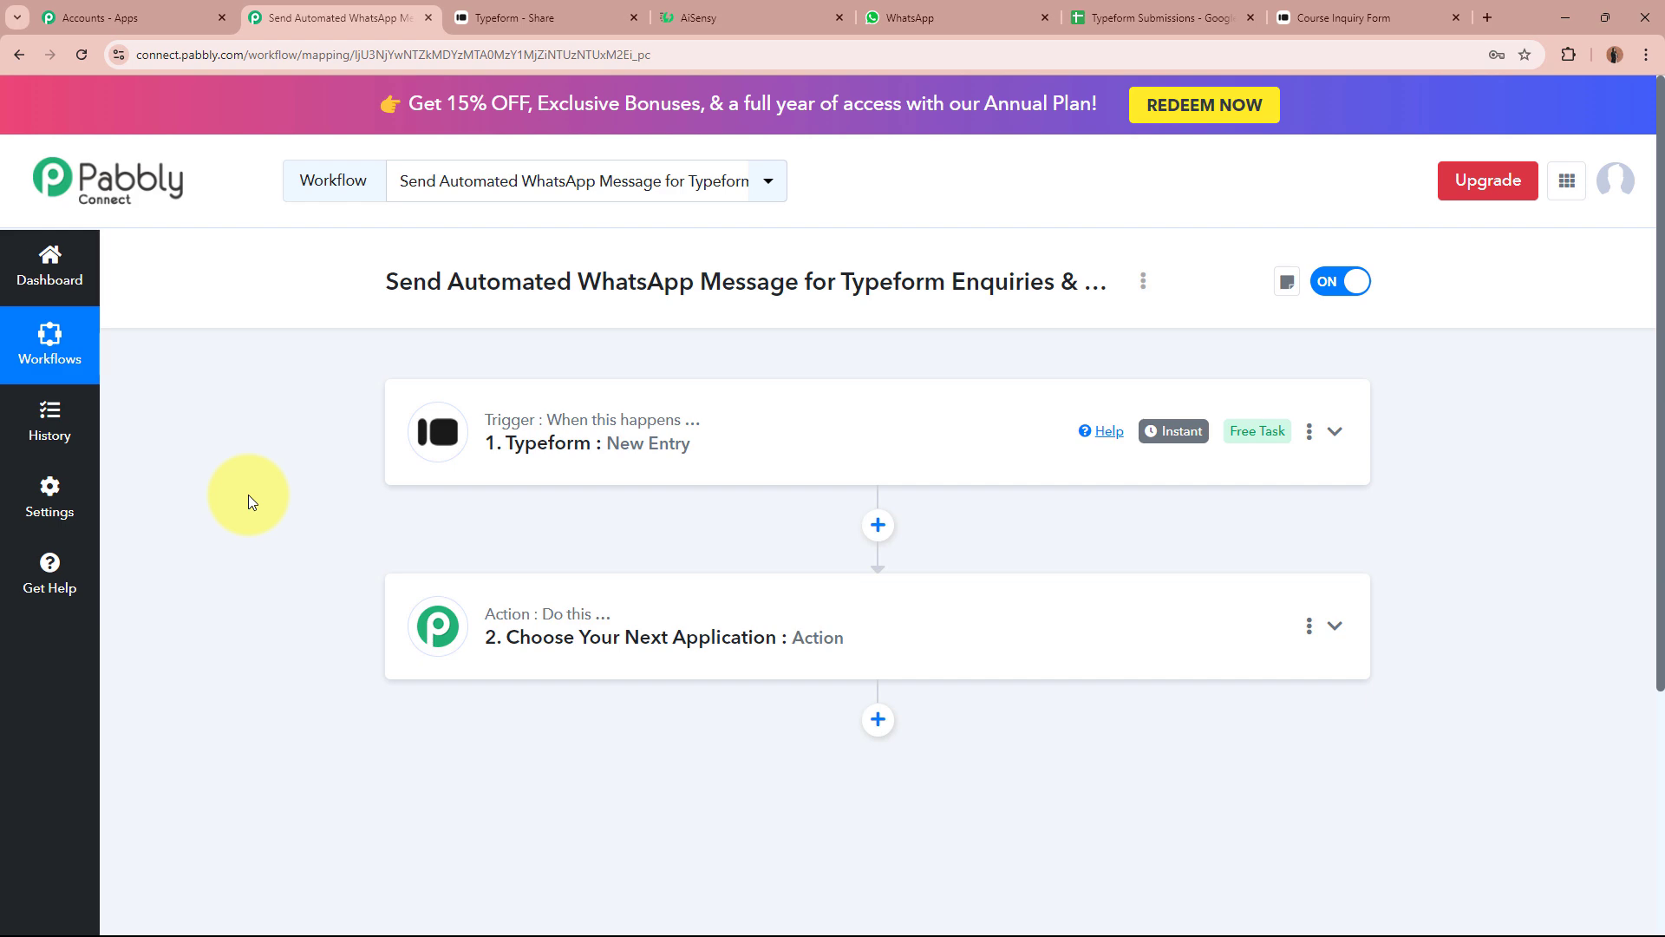
- Switch to AiSensy and examine the greeting and student name placeholder in typeform_message_template
{"action": "left_click", "coordinate": [785, 7]}
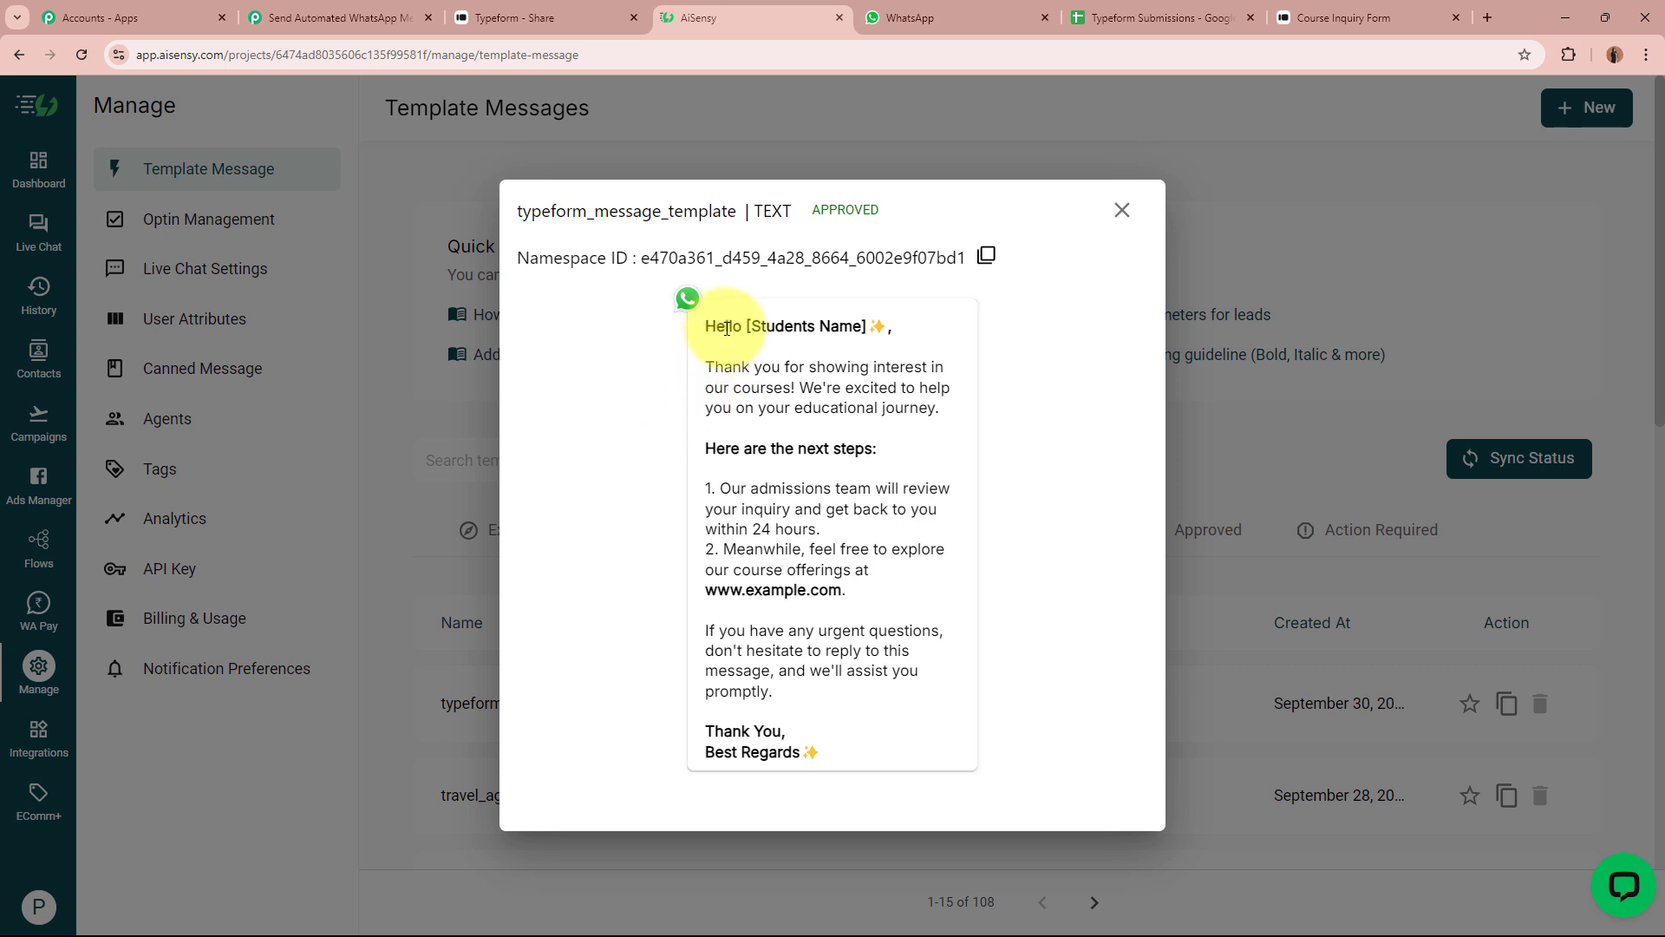
{"action": "left_click_drag", "start_coordinate": [702, 326], "coordinate": [885, 754]}
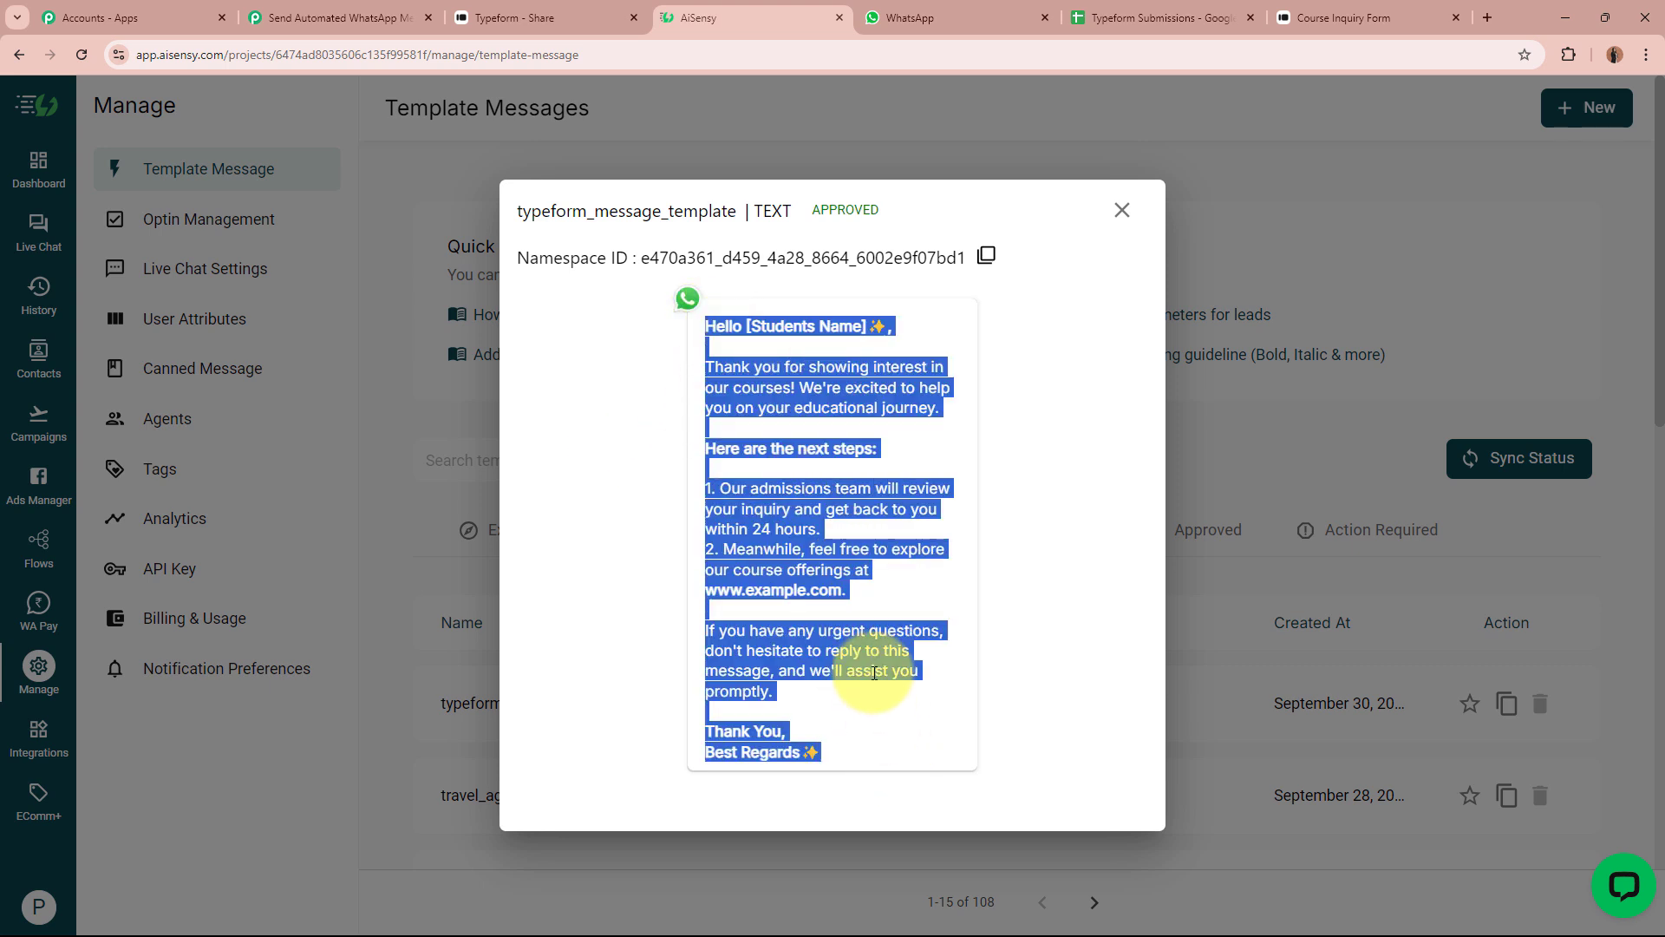
{"action": "left_click", "coordinate": [852, 635]}
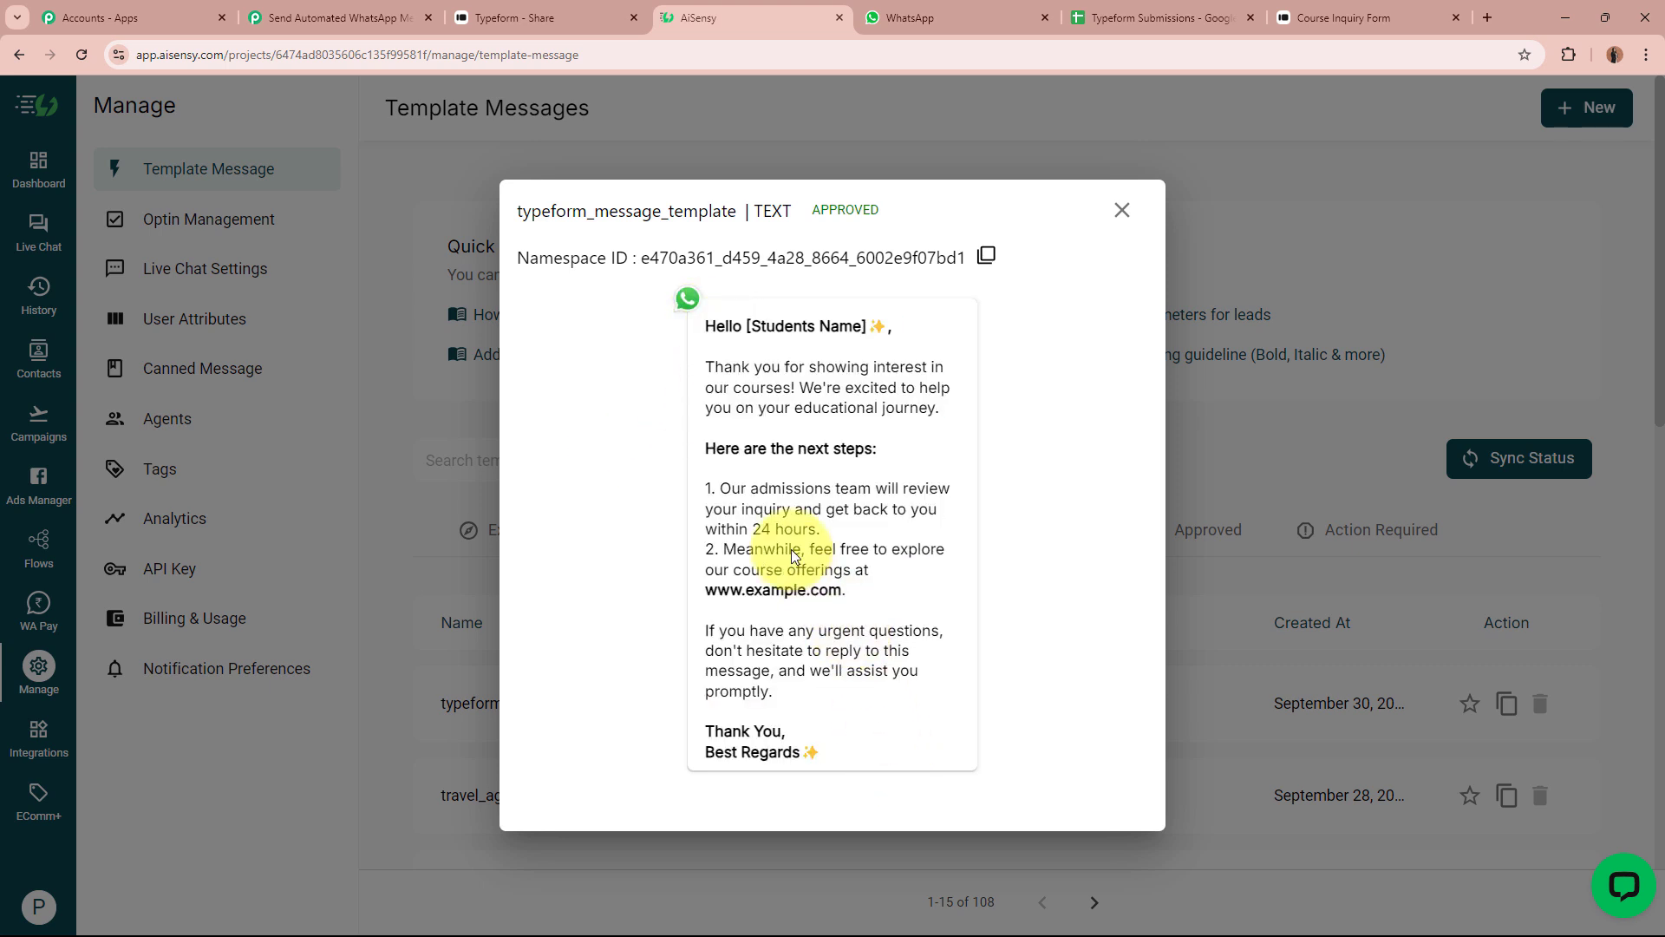
{"action": "triple_click", "coordinate": [732, 324]}
{"action": "left_click", "coordinate": [743, 324]}
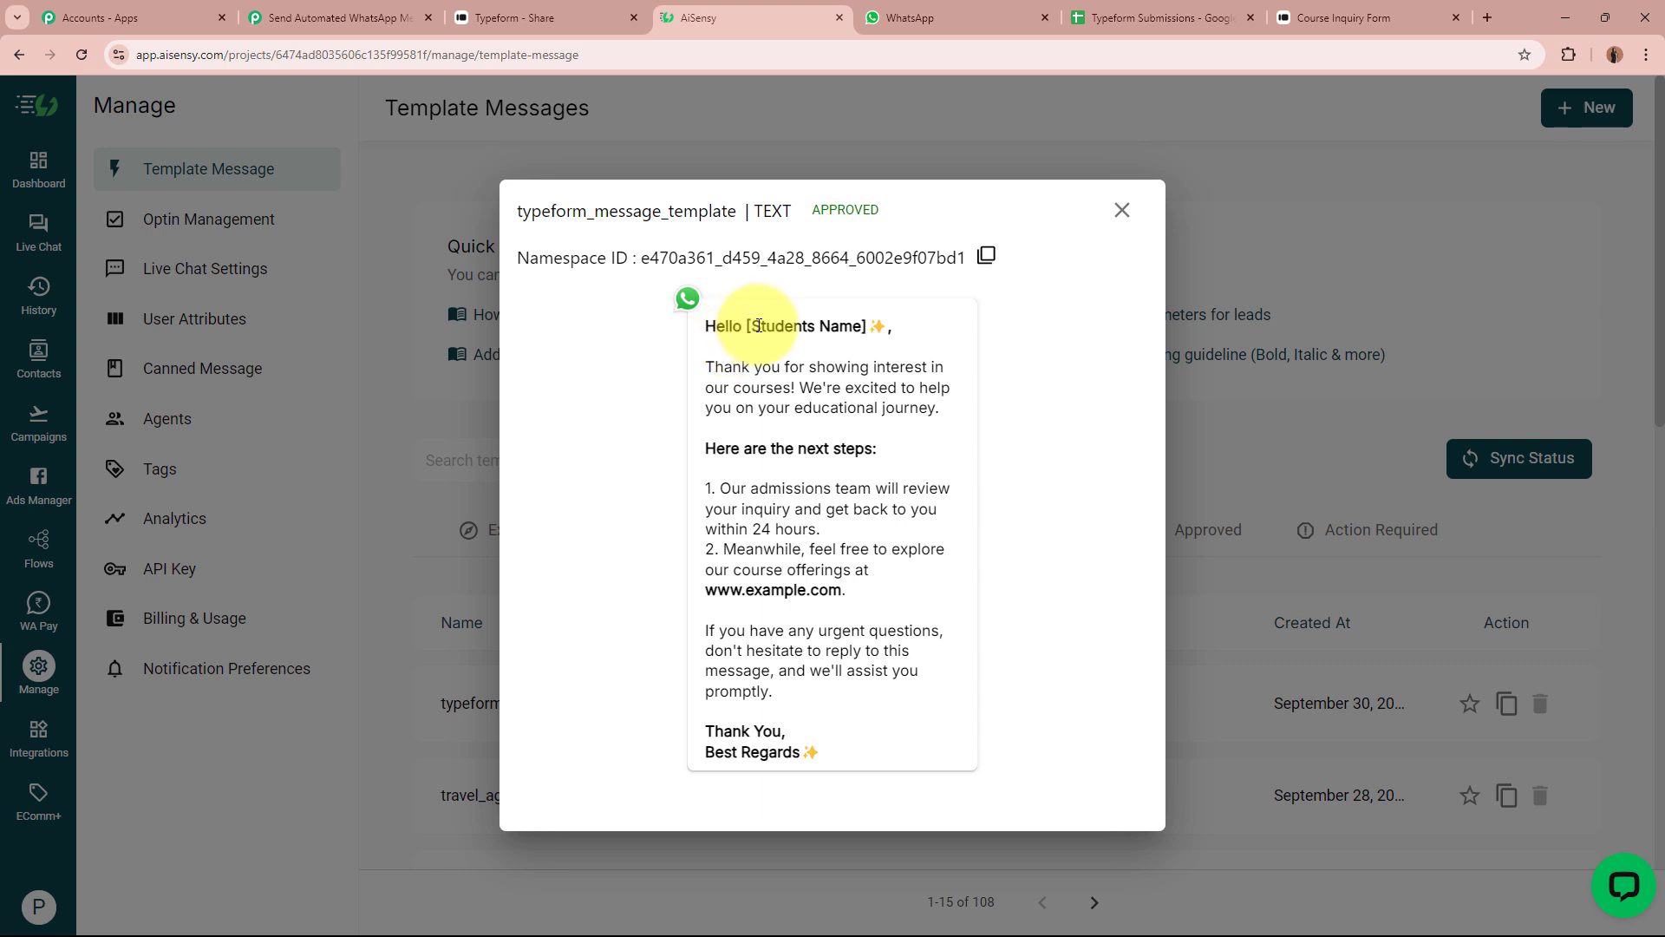
{"action": "left_click_drag", "start_coordinate": [749, 326], "coordinate": [866, 324]}
{"action": "left_click", "coordinate": [758, 321]}
{"action": "left_click_drag", "start_coordinate": [749, 325], "coordinate": [868, 322]}
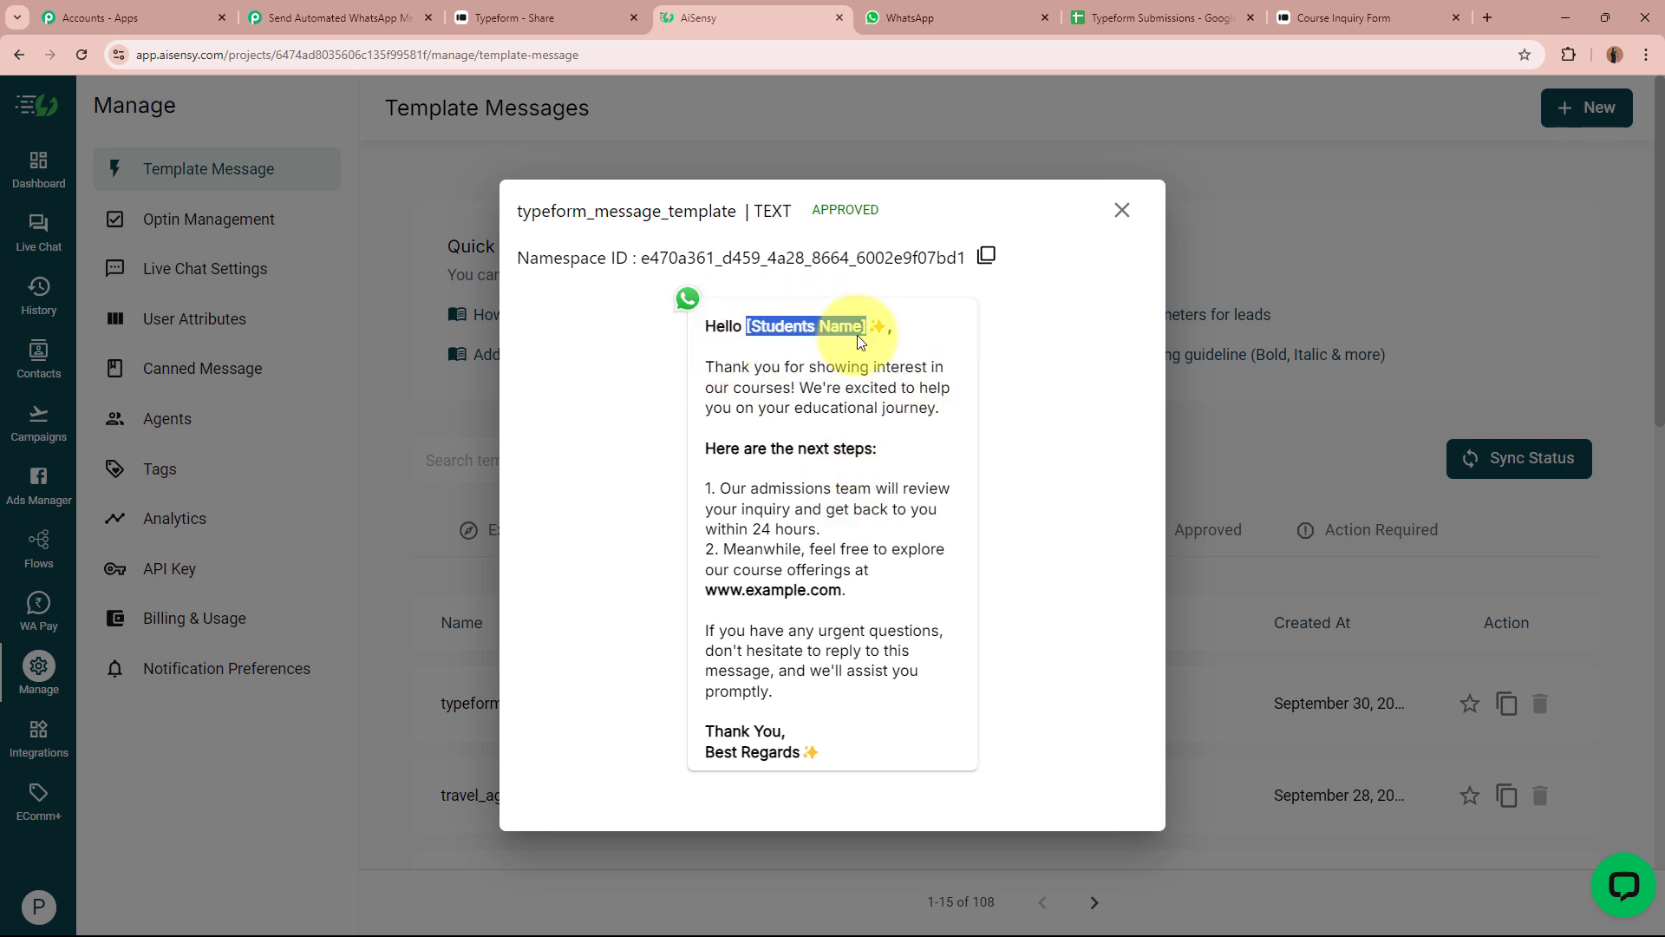
{"action": "left_click", "coordinate": [949, 337]}
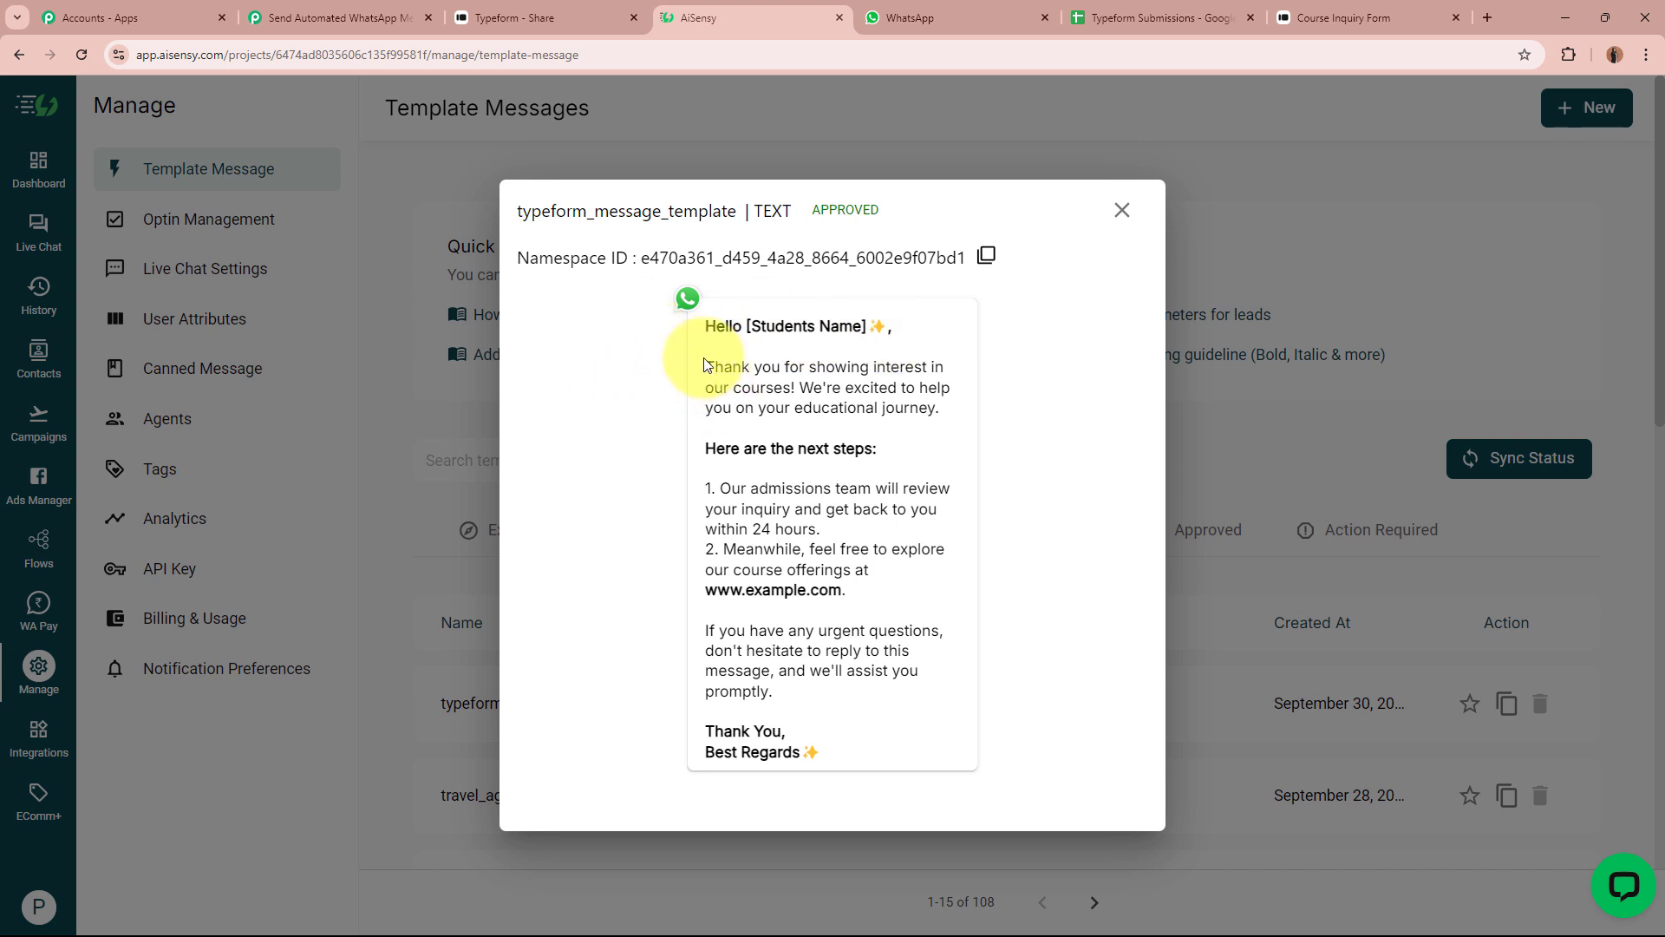
- Read through the template's thank-you text, next steps, website link and closing lines
{"action": "left_click_drag", "start_coordinate": [704, 360], "coordinate": [918, 402]}
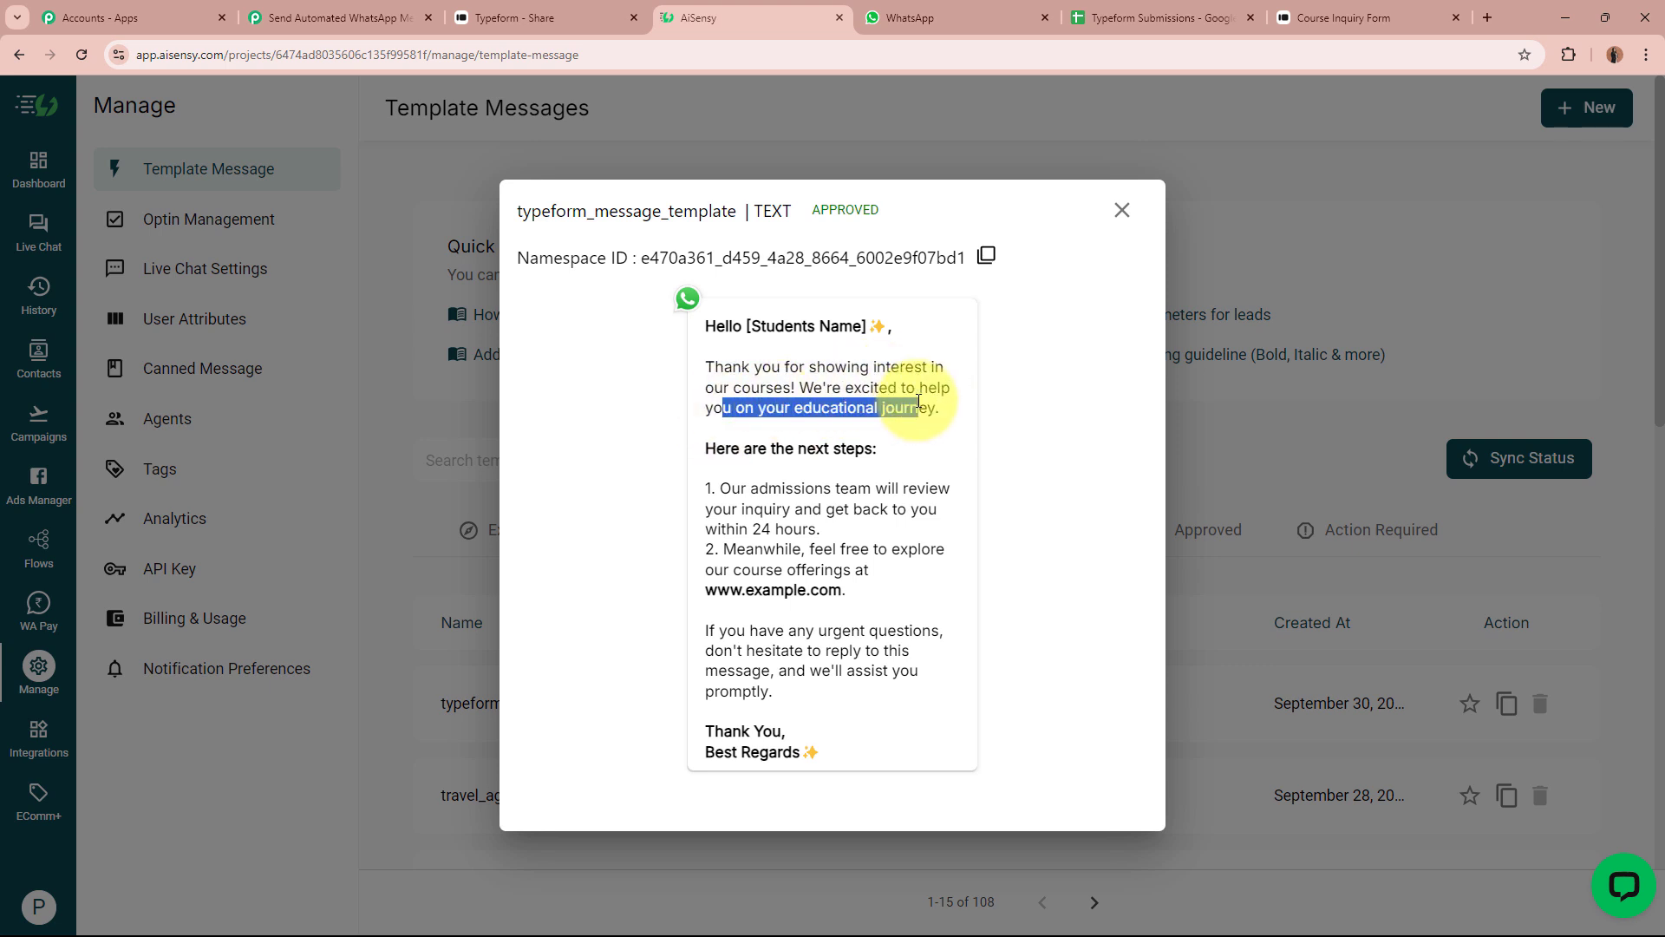
{"action": "left_click_drag", "start_coordinate": [716, 448], "coordinate": [863, 449]}
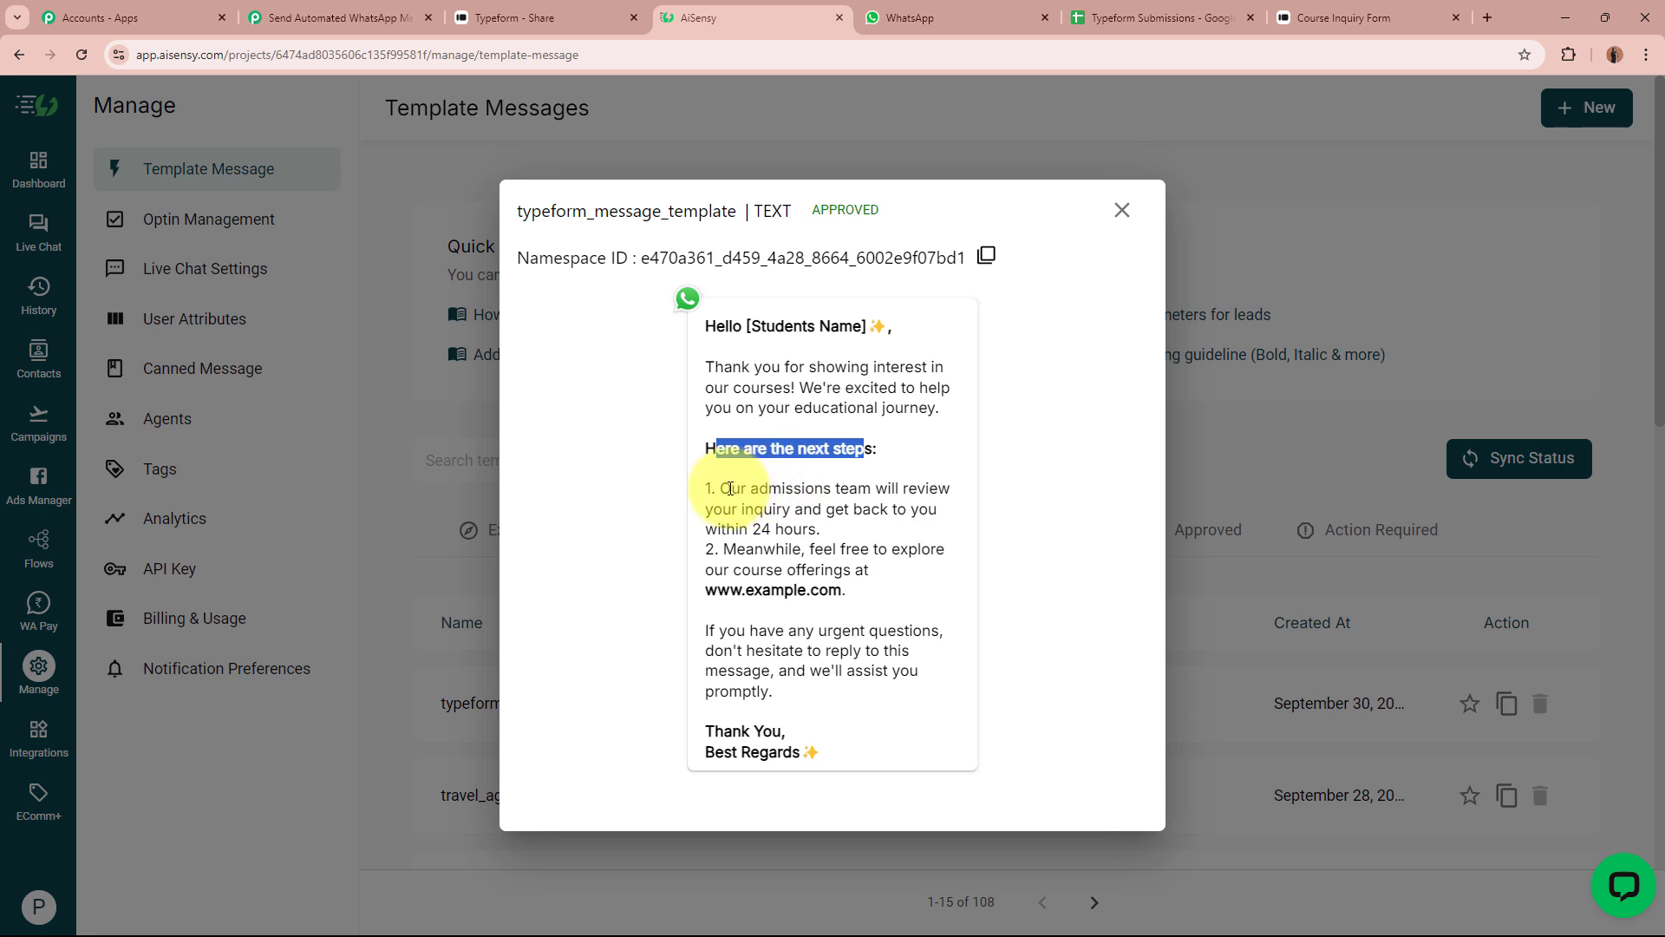
{"action": "left_click_drag", "start_coordinate": [730, 488], "coordinate": [833, 572]}
{"action": "left_click", "coordinate": [713, 595]}
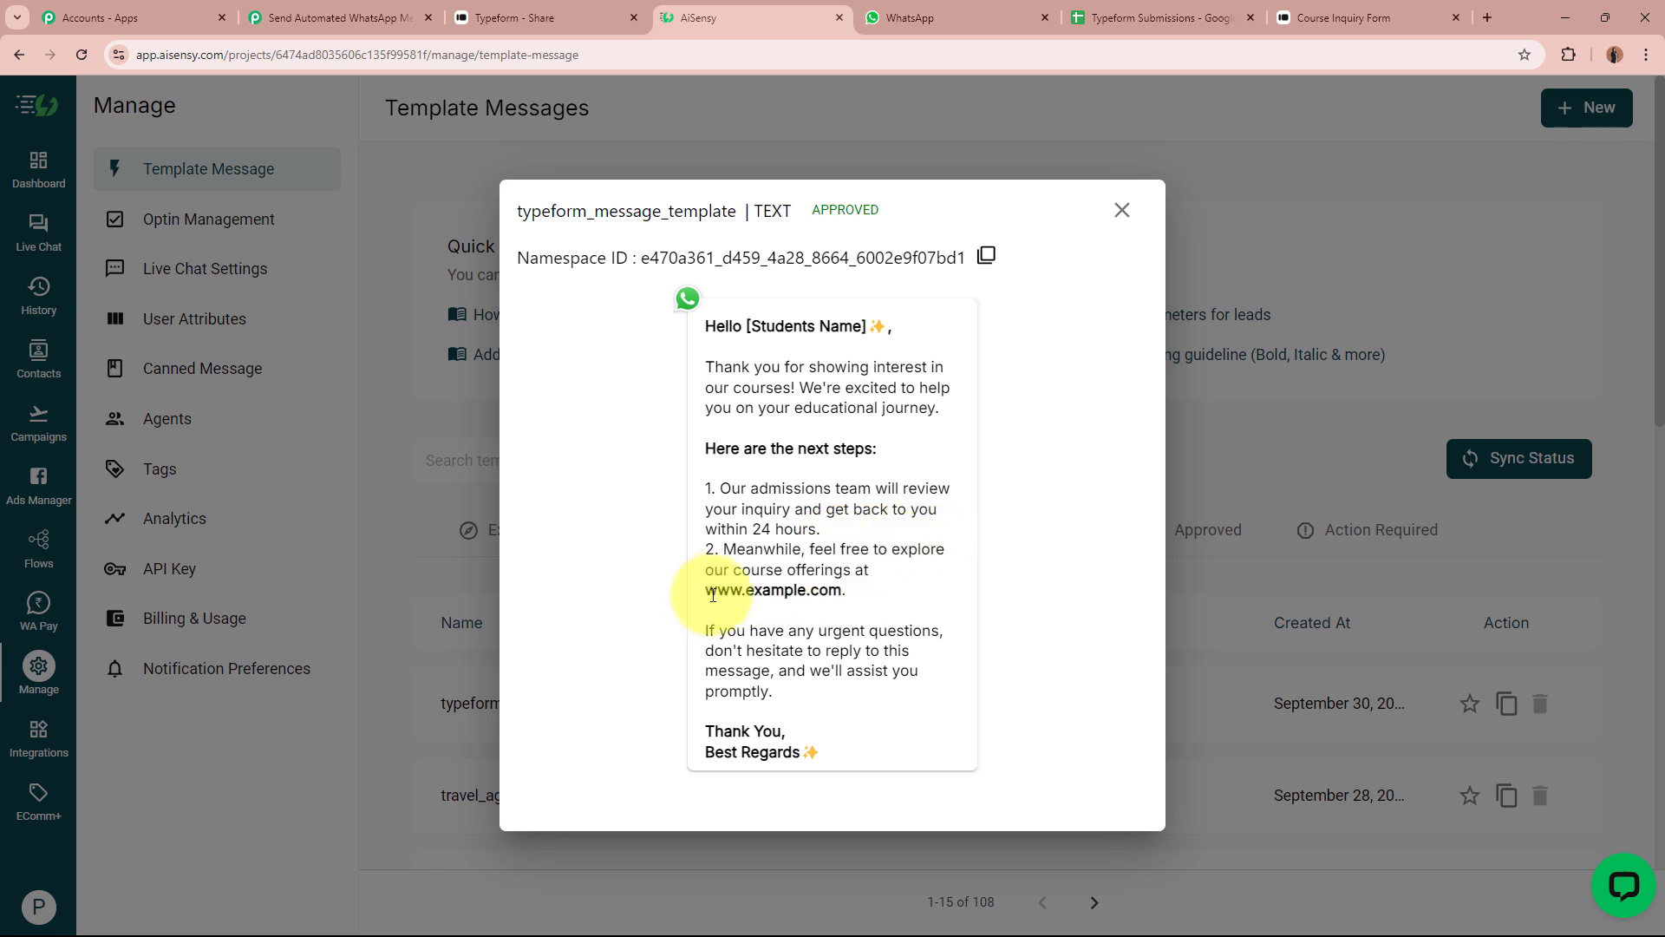
{"action": "left_click_drag", "start_coordinate": [713, 595], "coordinate": [874, 595]}
{"action": "left_click", "coordinate": [874, 597]}
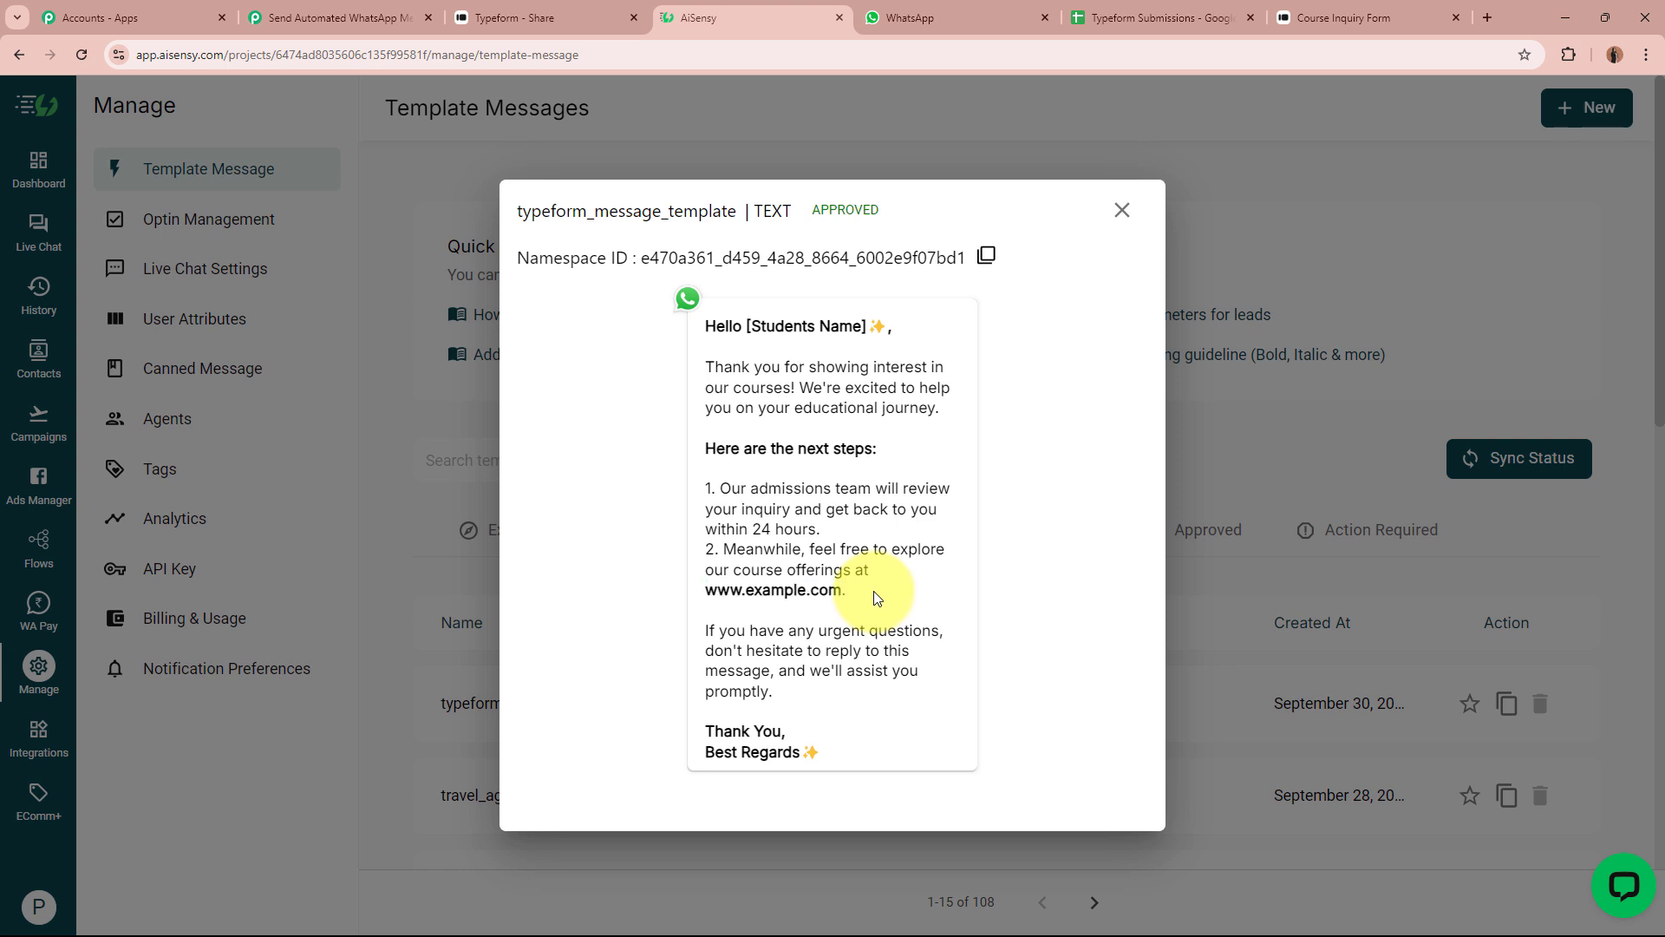
{"action": "left_click_drag", "start_coordinate": [708, 632], "coordinate": [867, 633]}
{"action": "left_click", "coordinate": [740, 650]}
{"action": "left_click_drag", "start_coordinate": [740, 651], "coordinate": [733, 772]}
{"action": "left_click", "coordinate": [847, 742]}
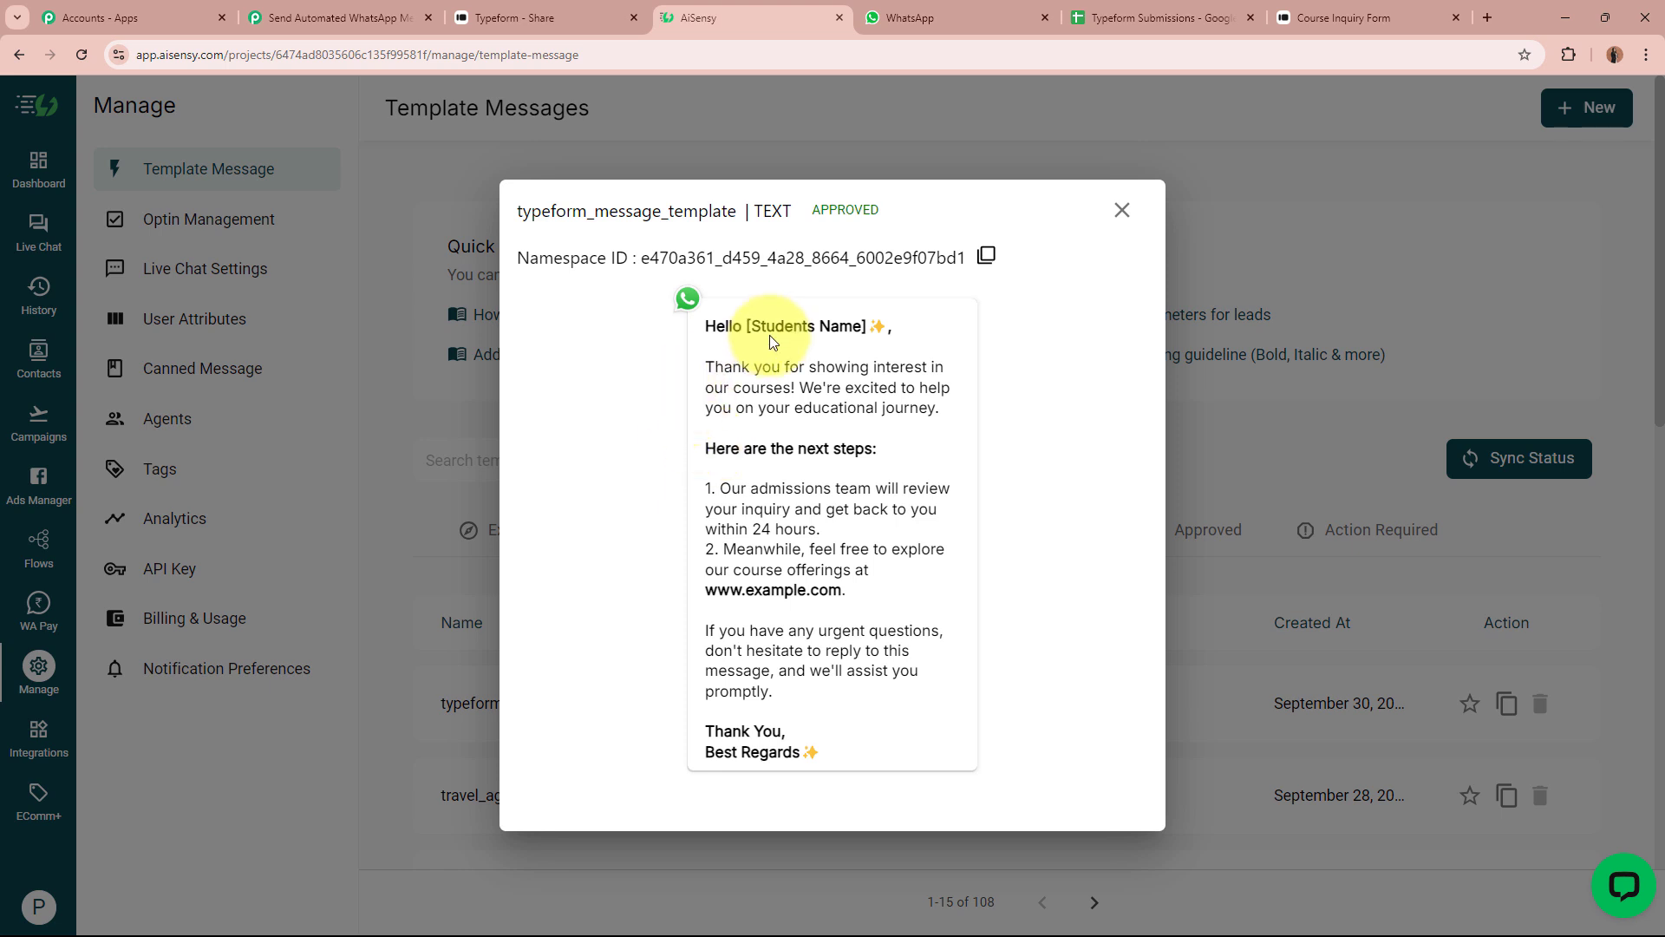
{"action": "left_click_drag", "start_coordinate": [705, 322], "coordinate": [859, 742]}
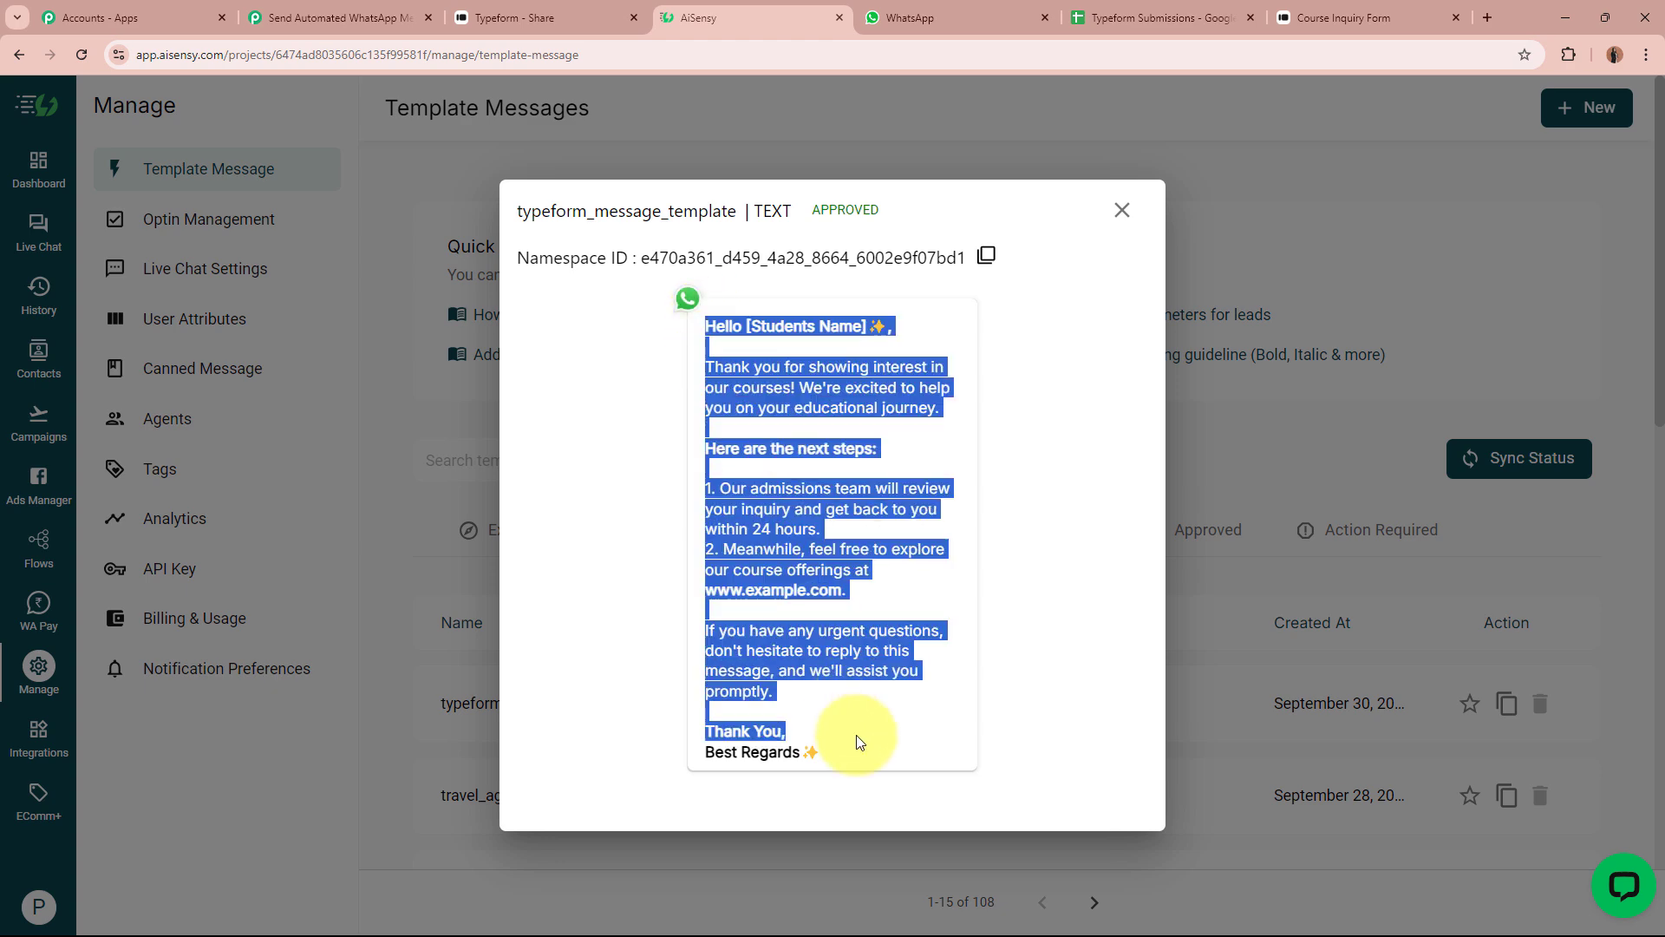
{"action": "left_click", "coordinate": [863, 747]}
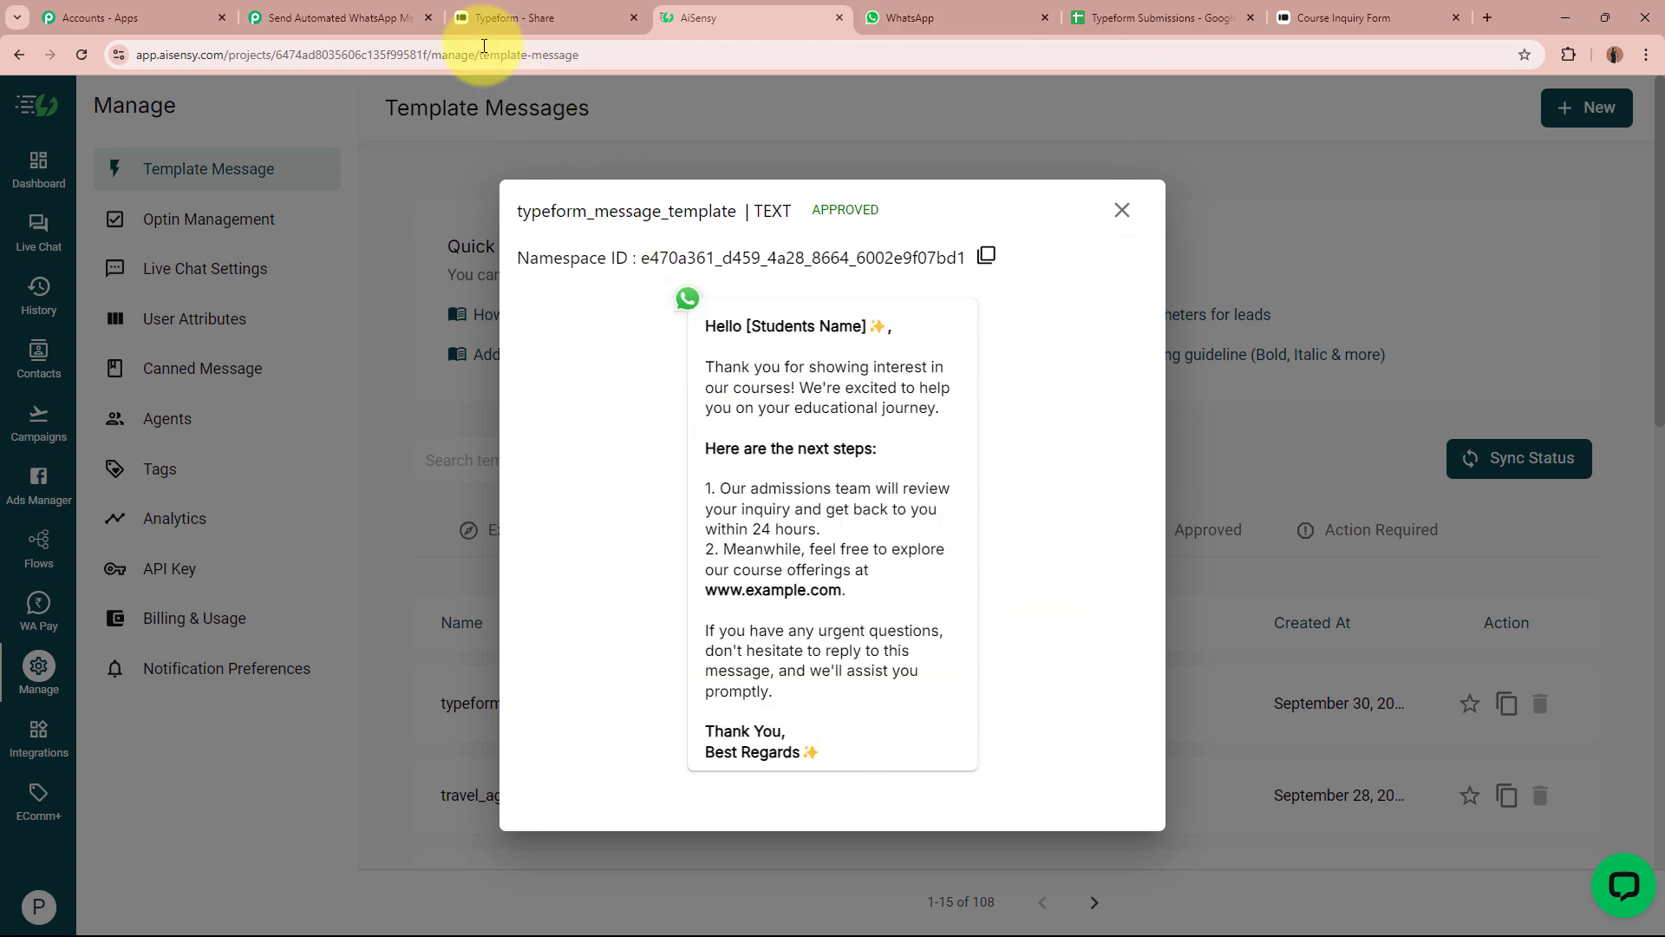
- Back in the Pabbly Connect workflow, set the action app to WhatsApp by AiSensy and its event to Send Template Message
{"action": "left_click", "coordinate": [351, 8]}
{"action": "left_click", "coordinate": [662, 632]}
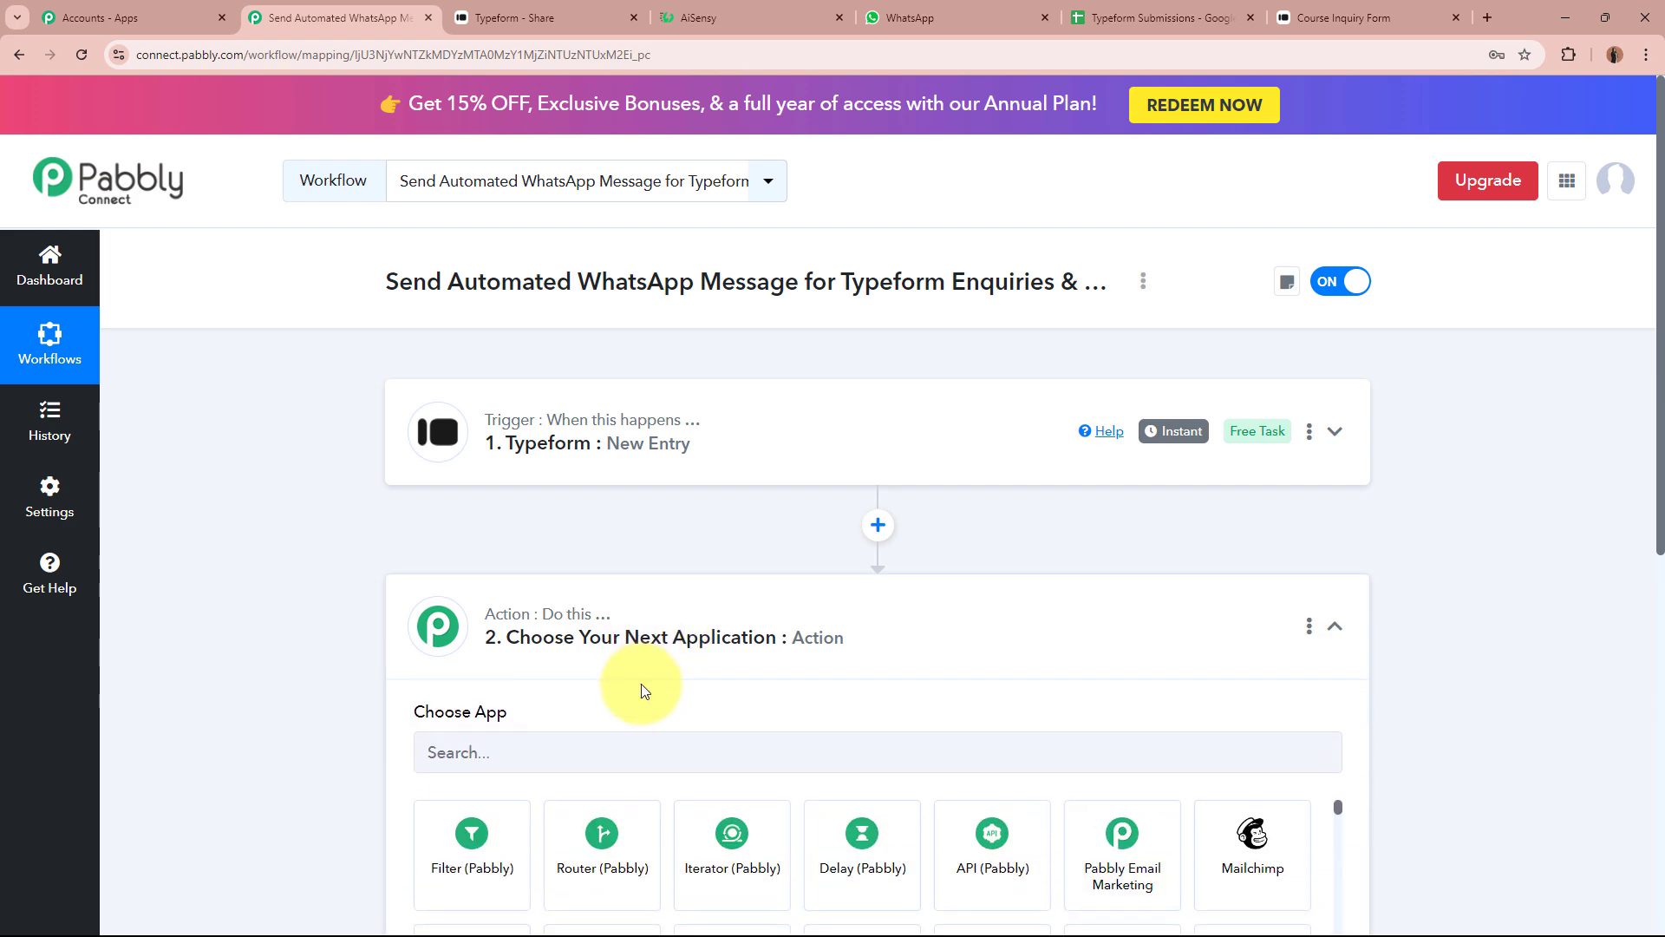
{"action": "left_click", "coordinate": [665, 454]}
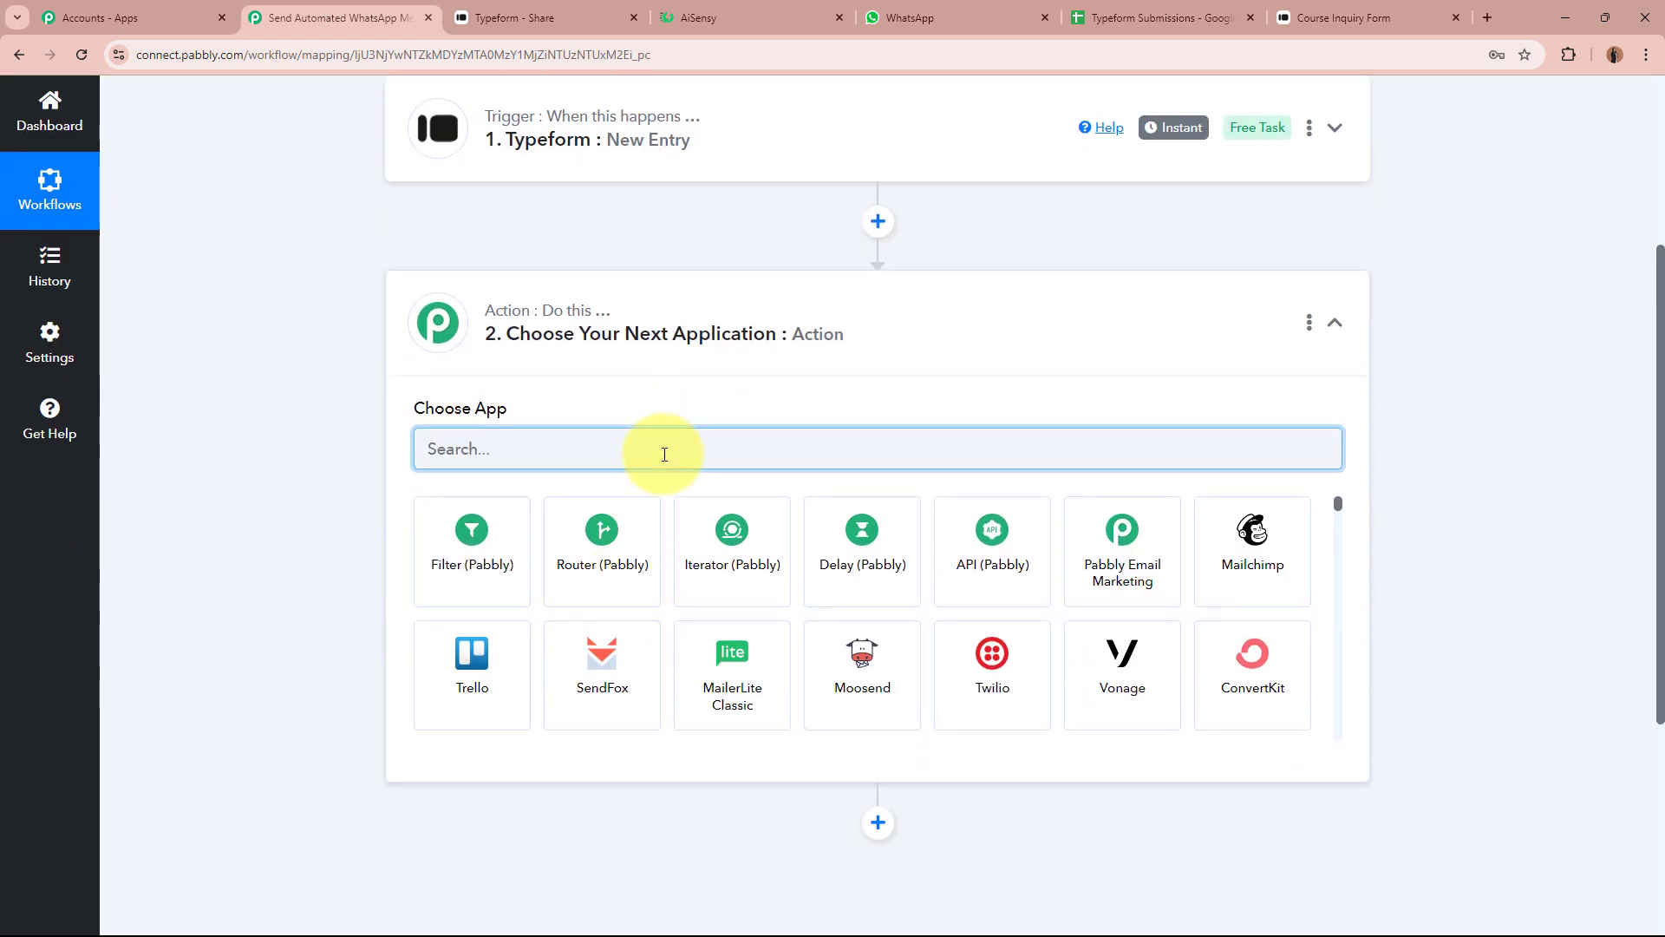
{"action": "type", "text": "WhatsA"}
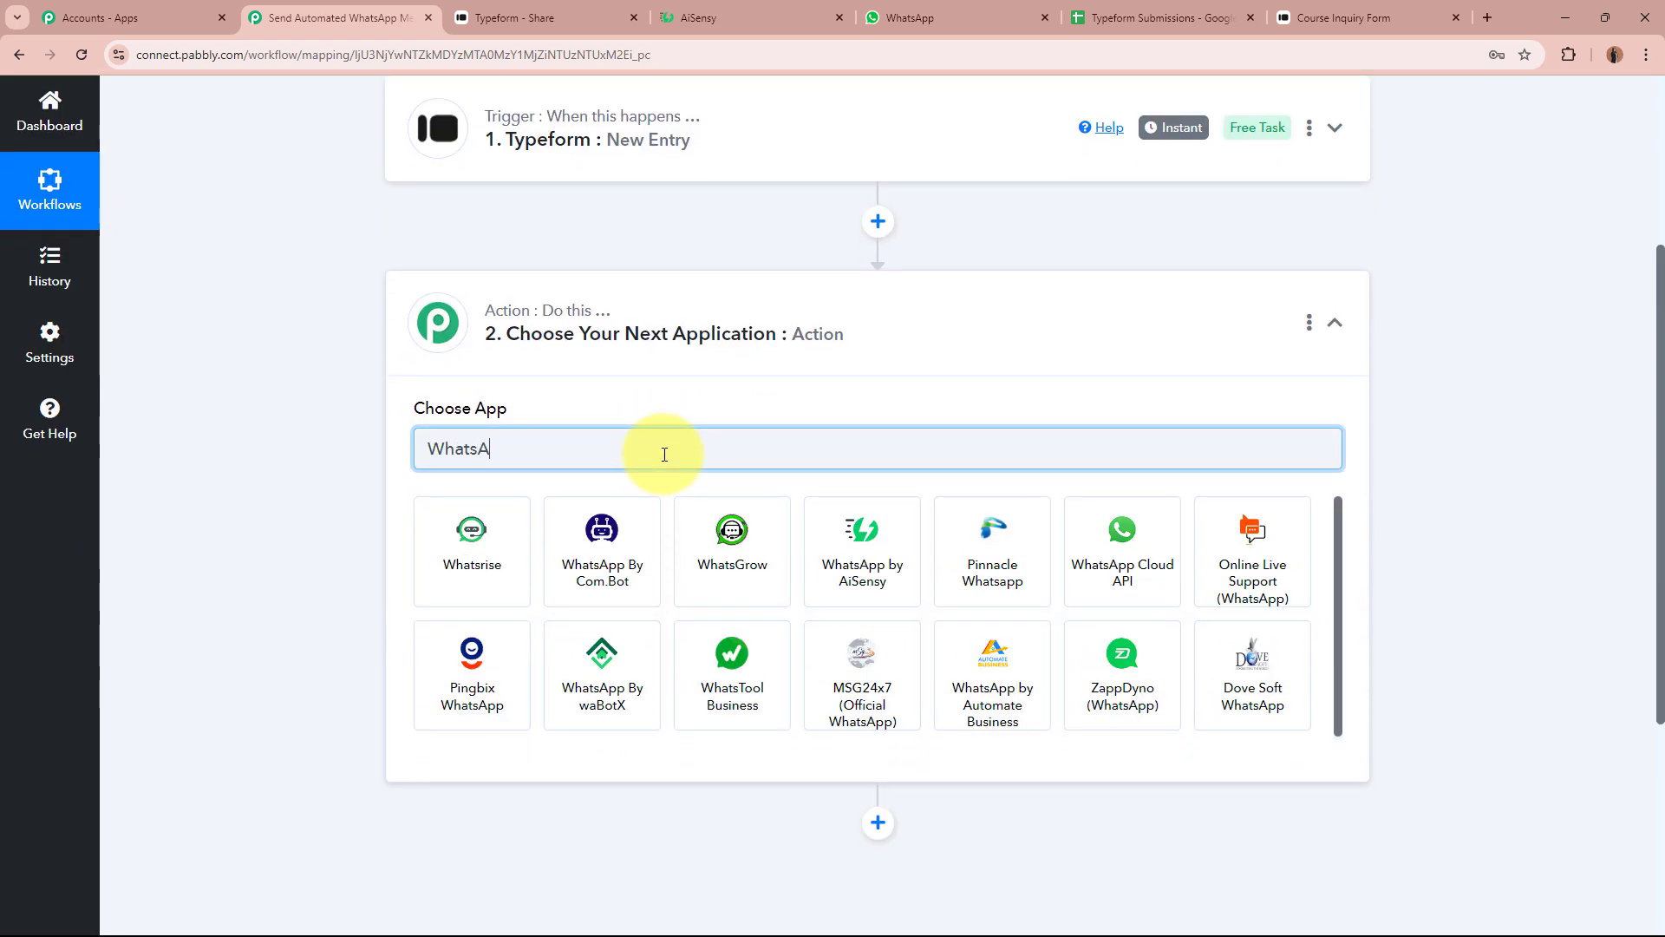
{"action": "left_click", "coordinate": [595, 576]}
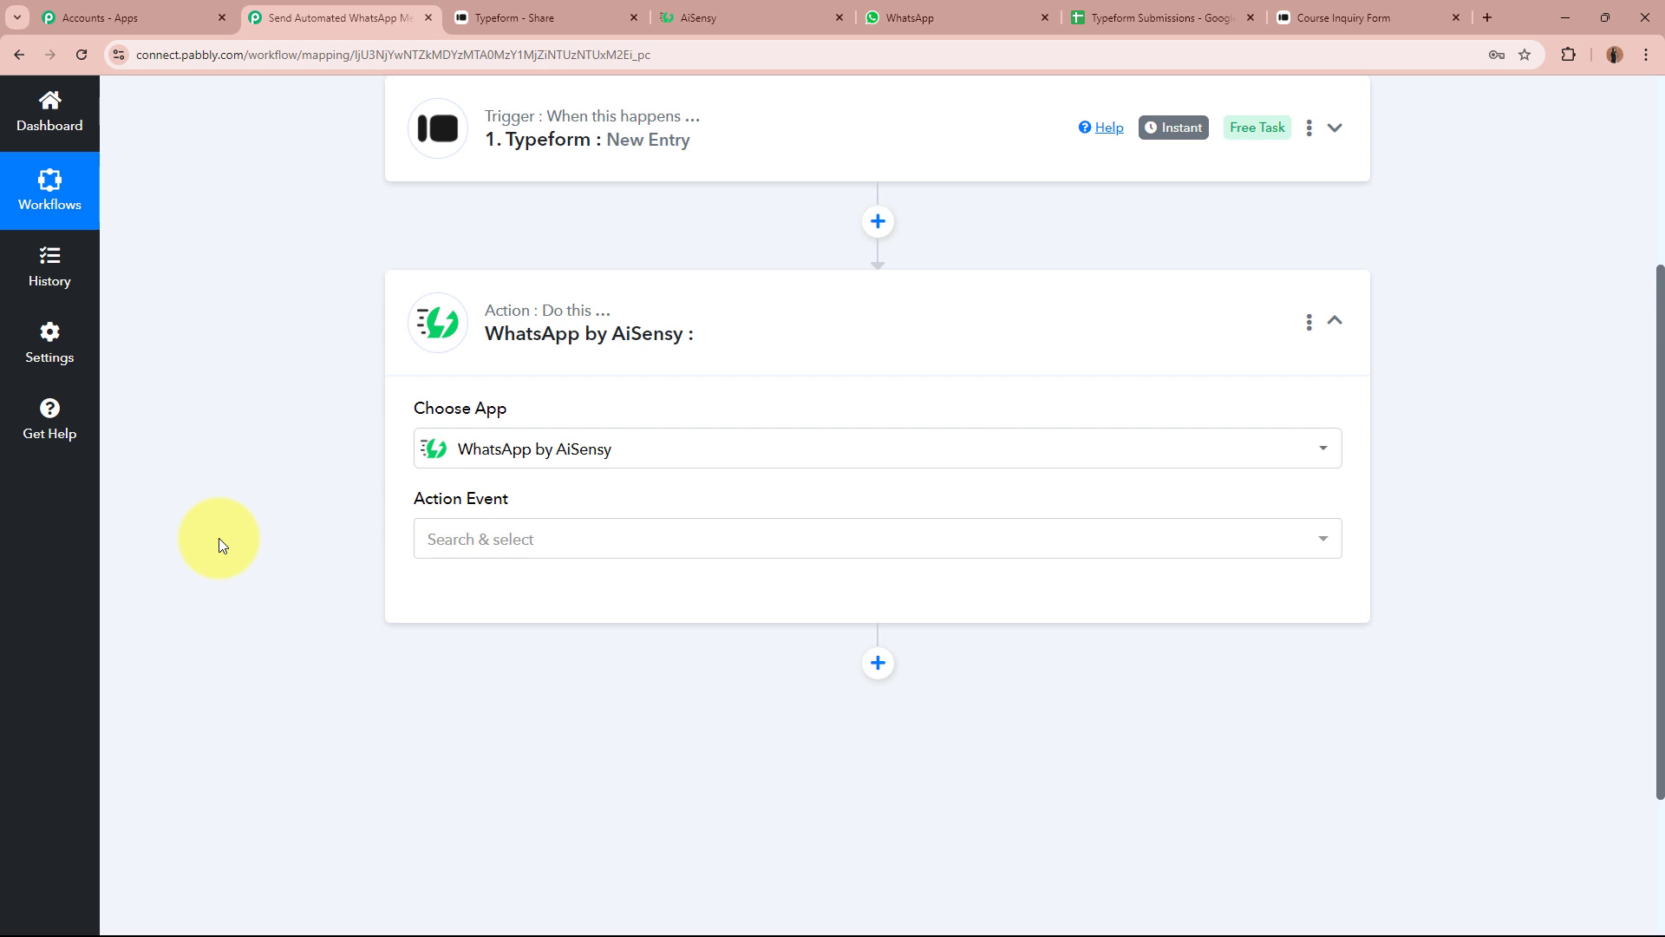
{"action": "left_click", "coordinate": [595, 539]}
{"action": "left_click", "coordinate": [656, 661]}
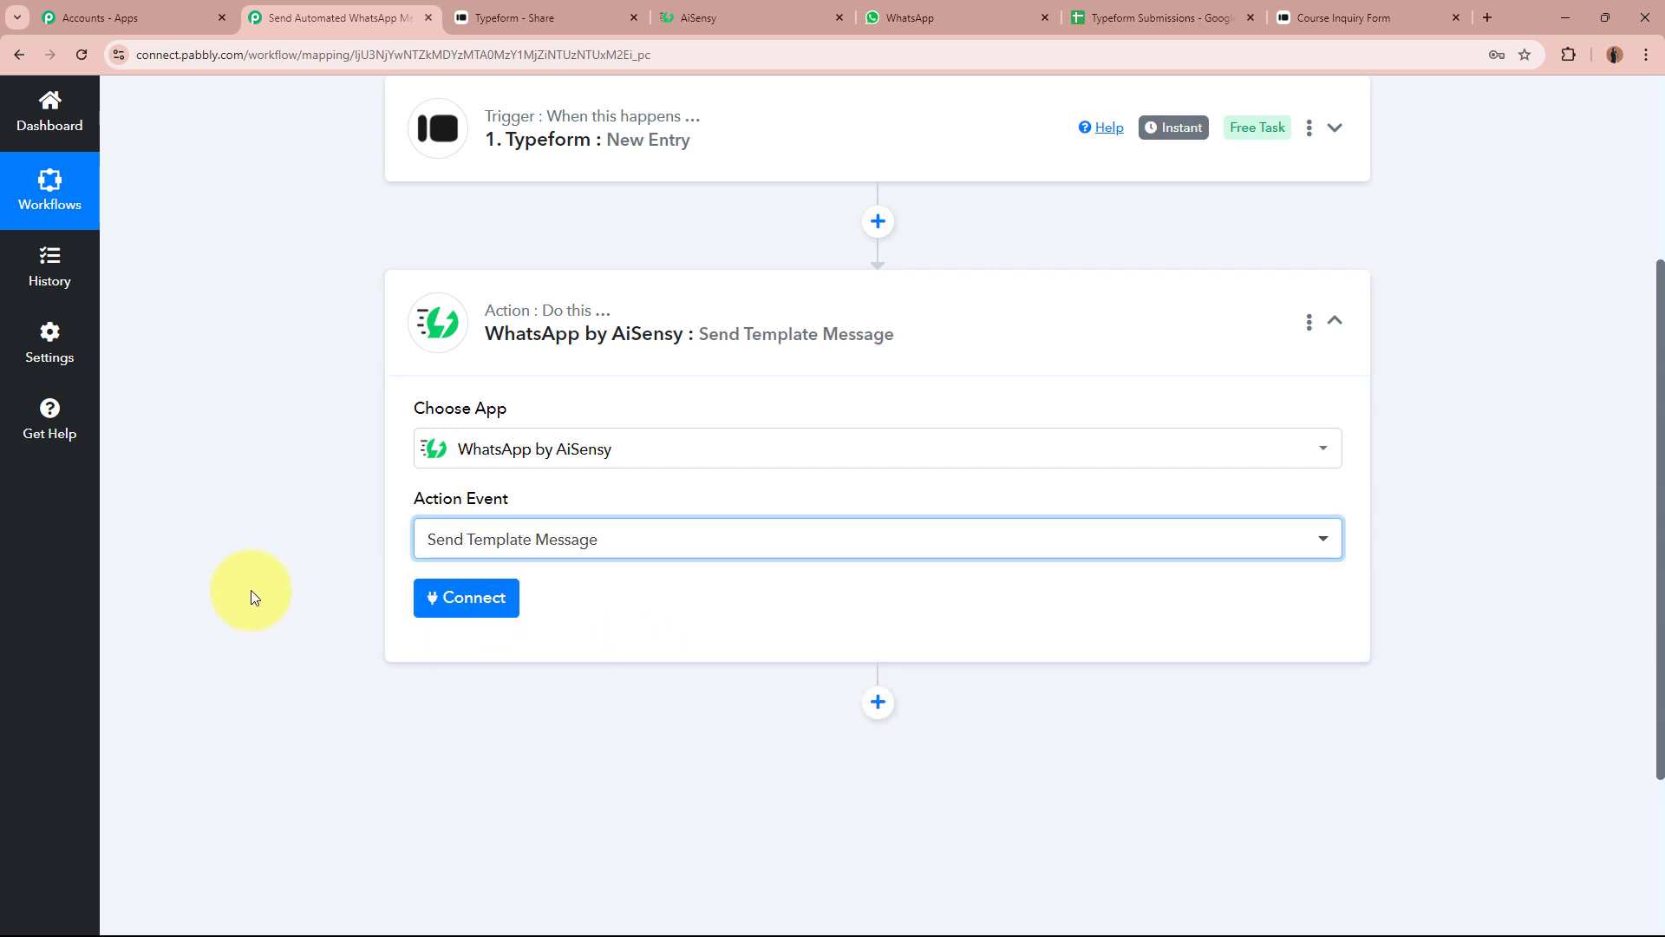
- Start a new WhatsApp by AiSensy connection for the action and read the instructions for obtaining the API key
{"action": "left_click", "coordinate": [449, 599]}
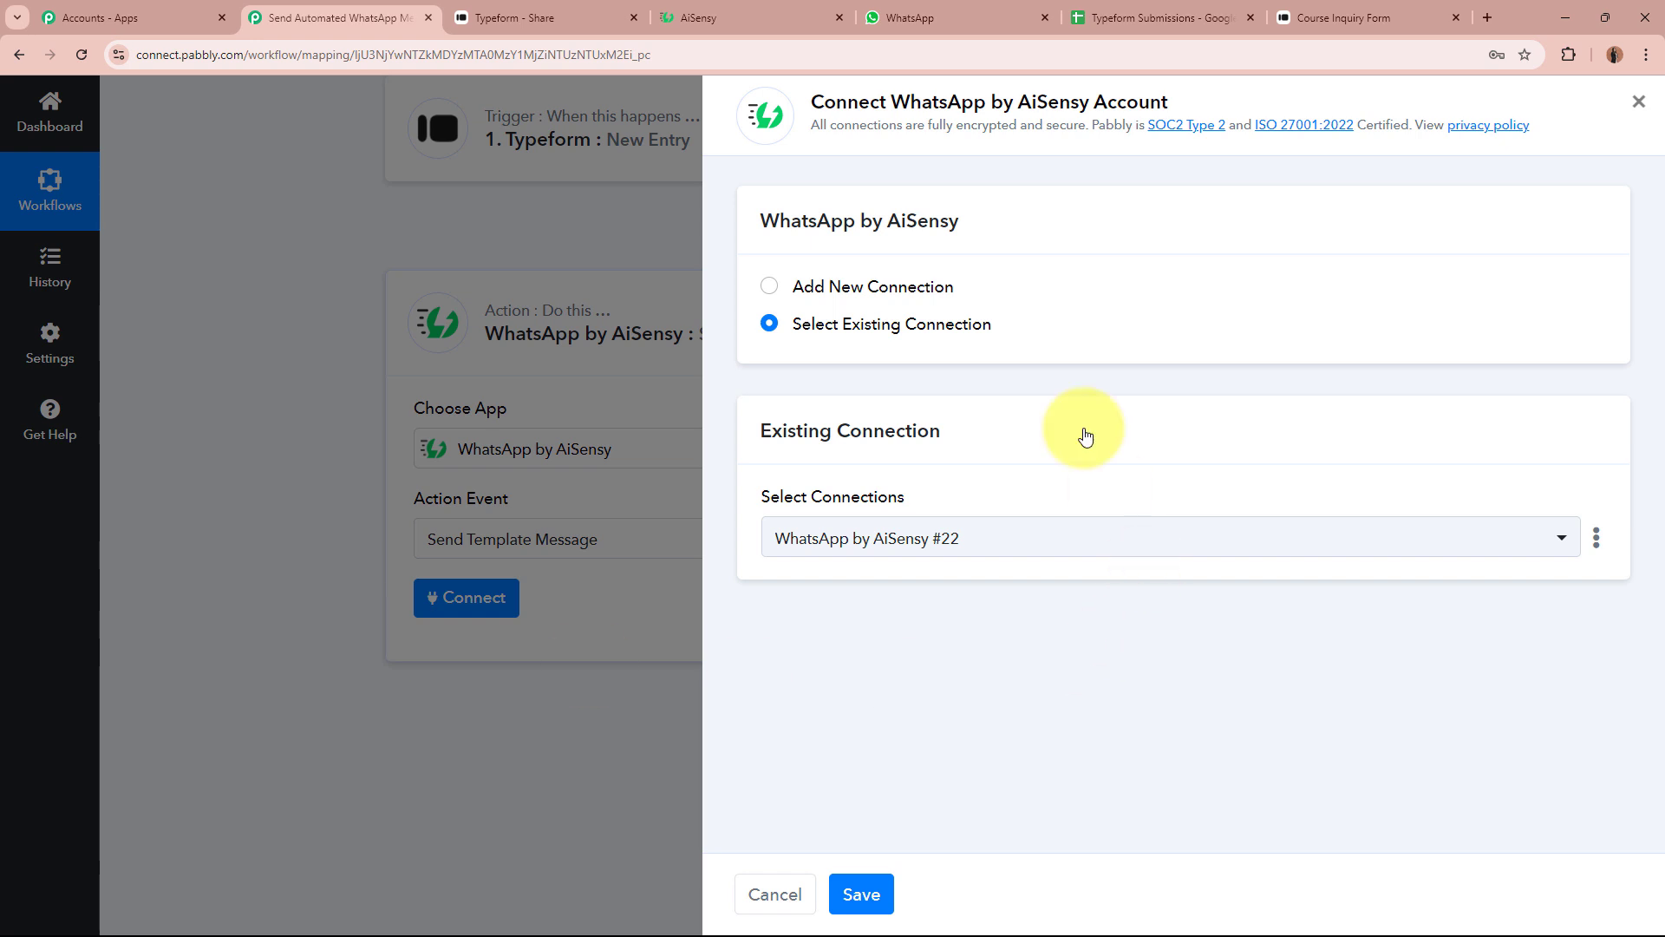
{"action": "left_click", "coordinate": [768, 288]}
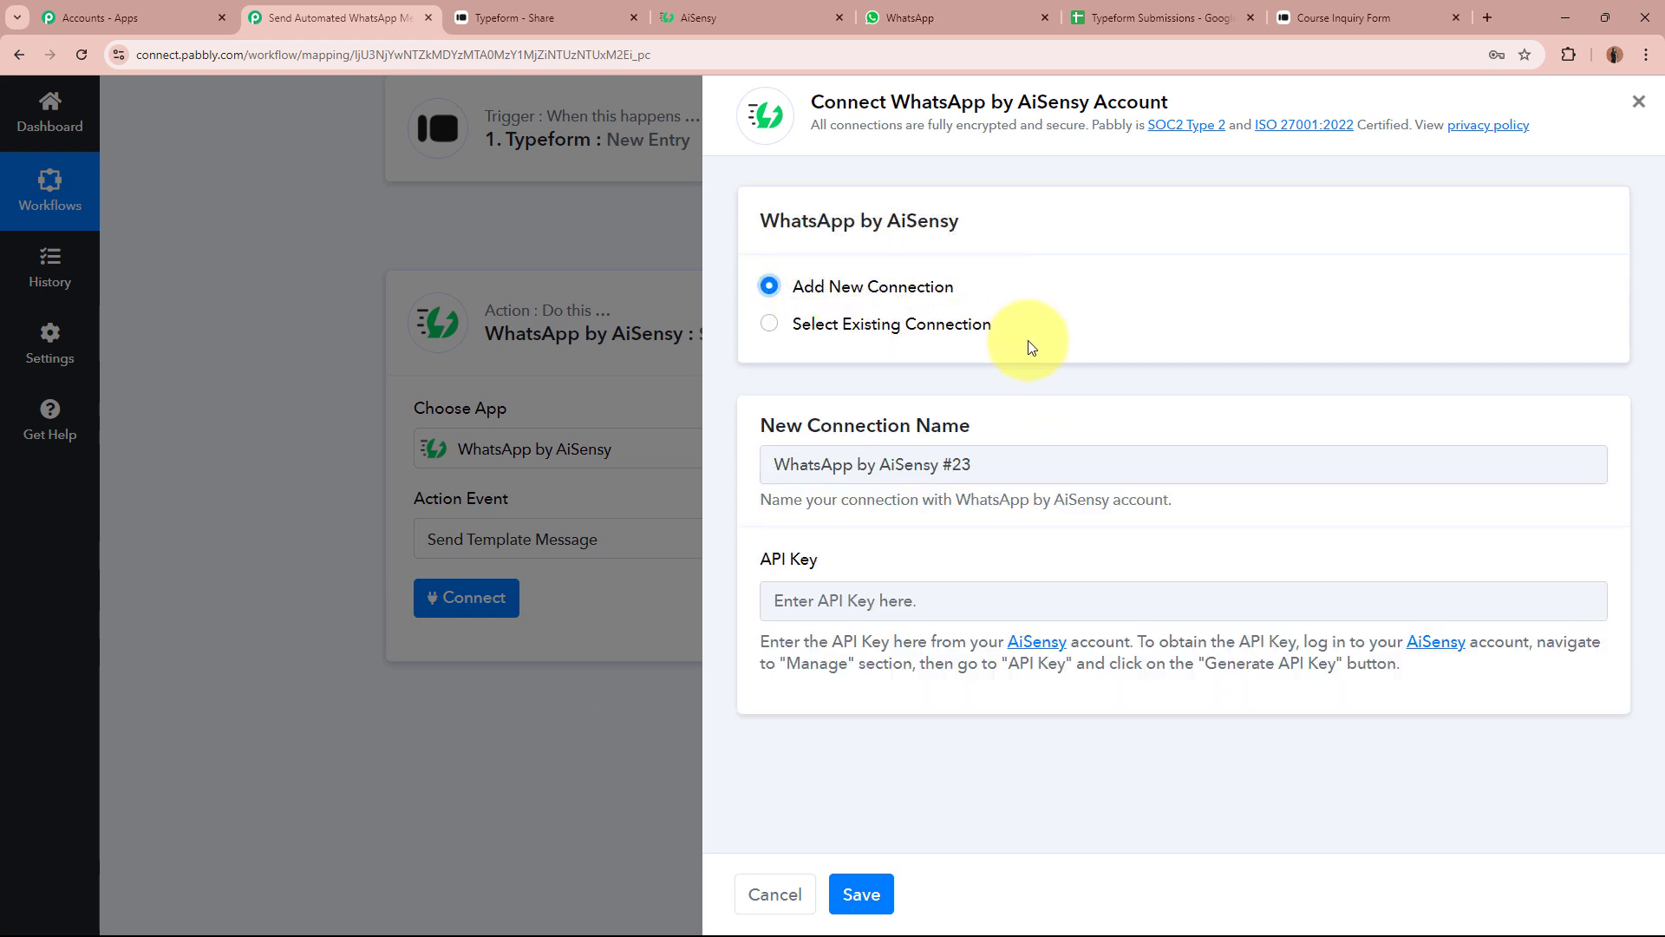
{"action": "left_click_drag", "start_coordinate": [761, 559], "coordinate": [878, 565]}
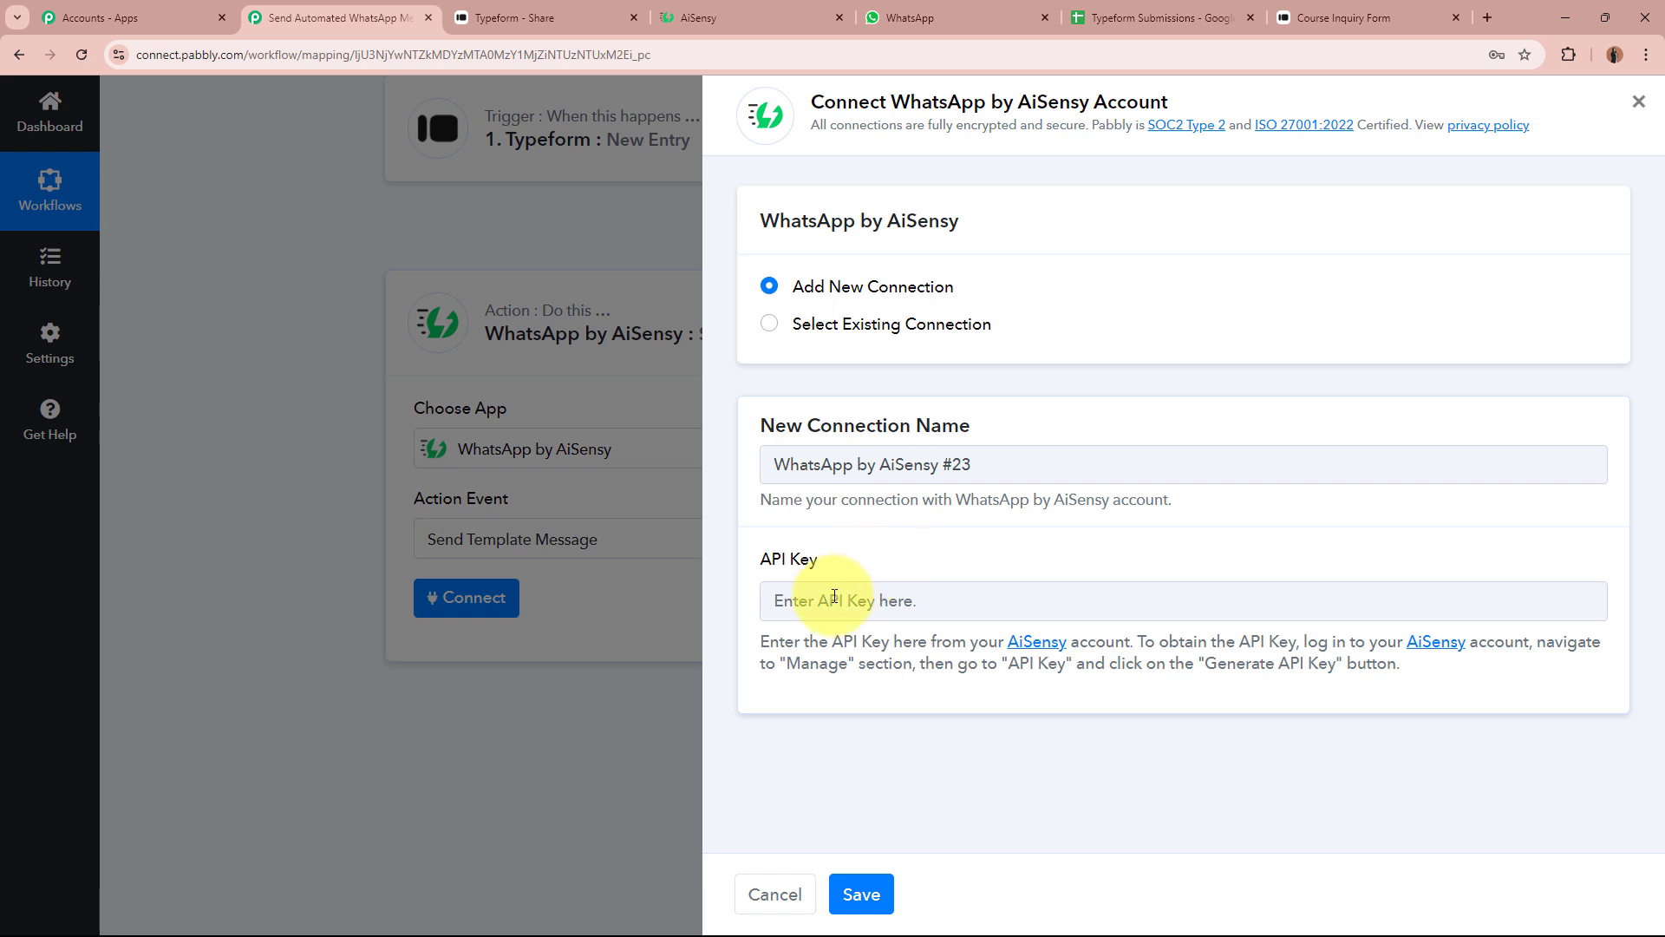
{"action": "left_click_drag", "start_coordinate": [760, 642], "coordinate": [1423, 680]}
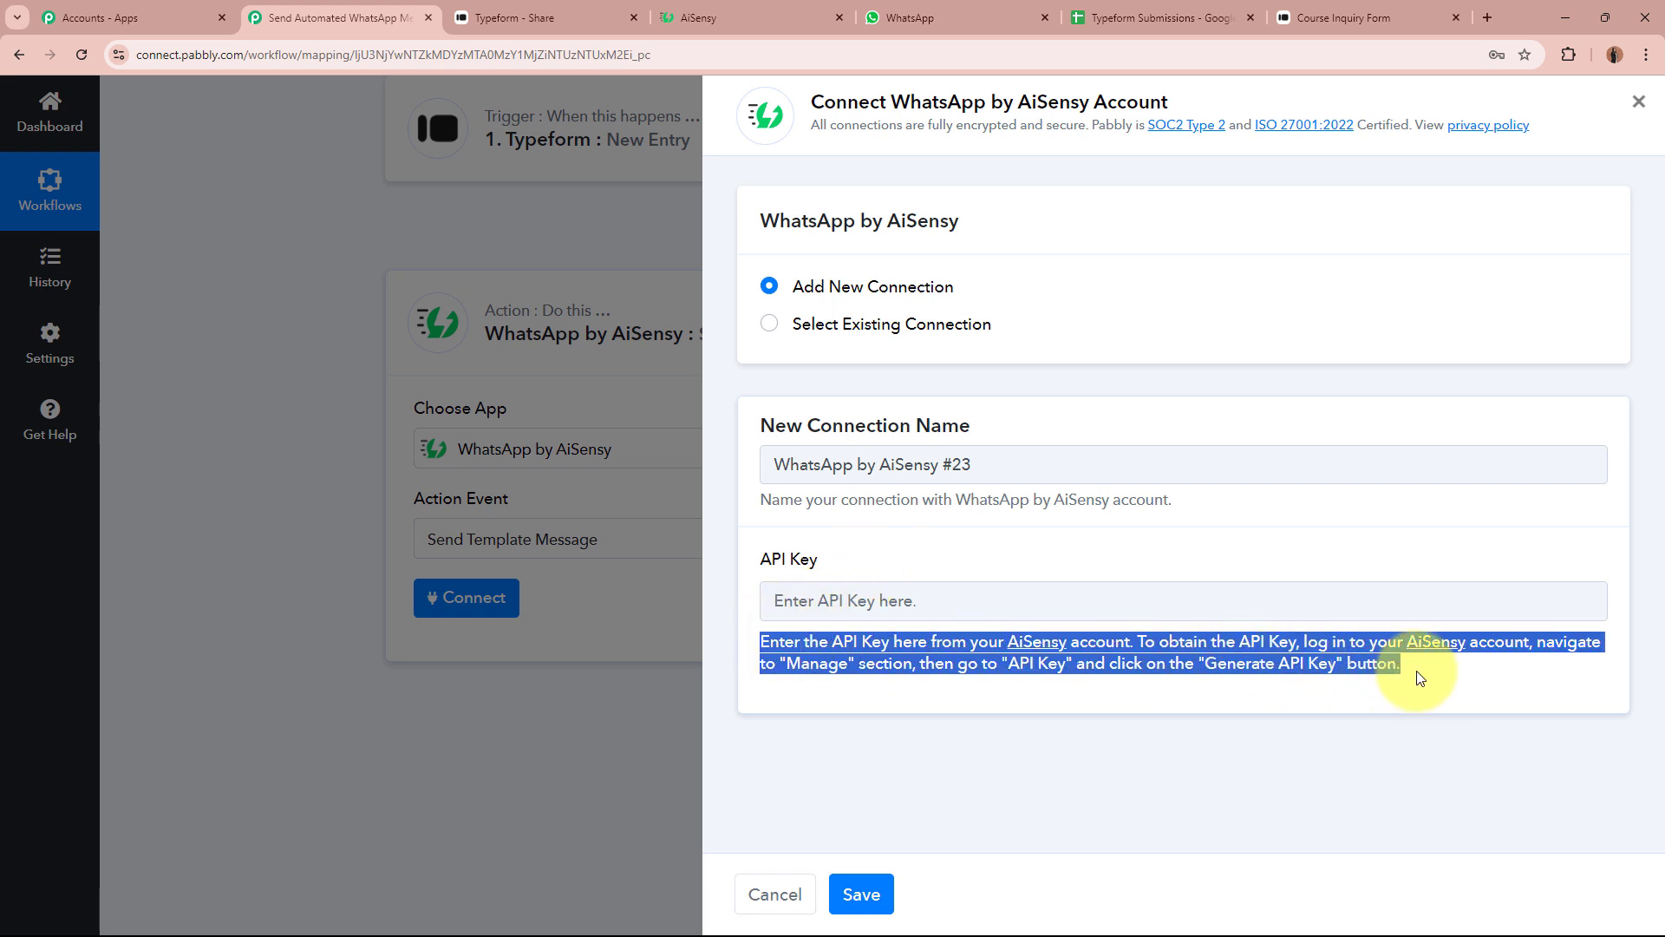
{"action": "left_click", "coordinate": [1420, 678]}
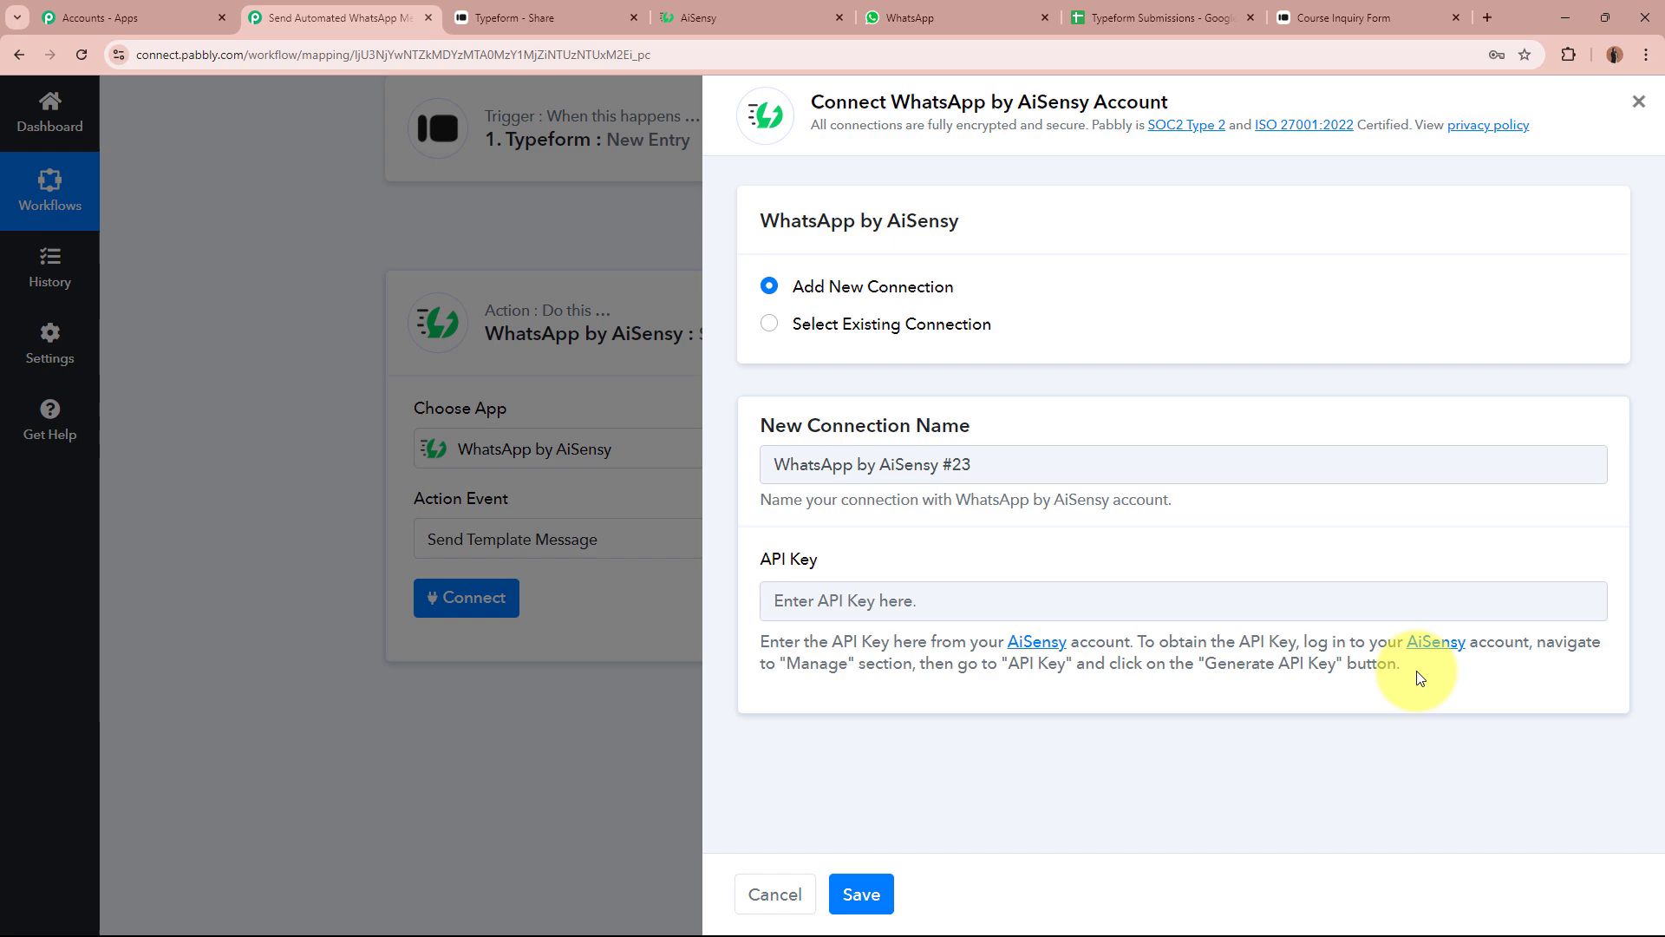
- Switch to AiSensy, close the template preview, and copy the account's API key from the Manage section
{"action": "left_click", "coordinate": [773, 5]}
{"action": "left_click", "coordinate": [1123, 211]}
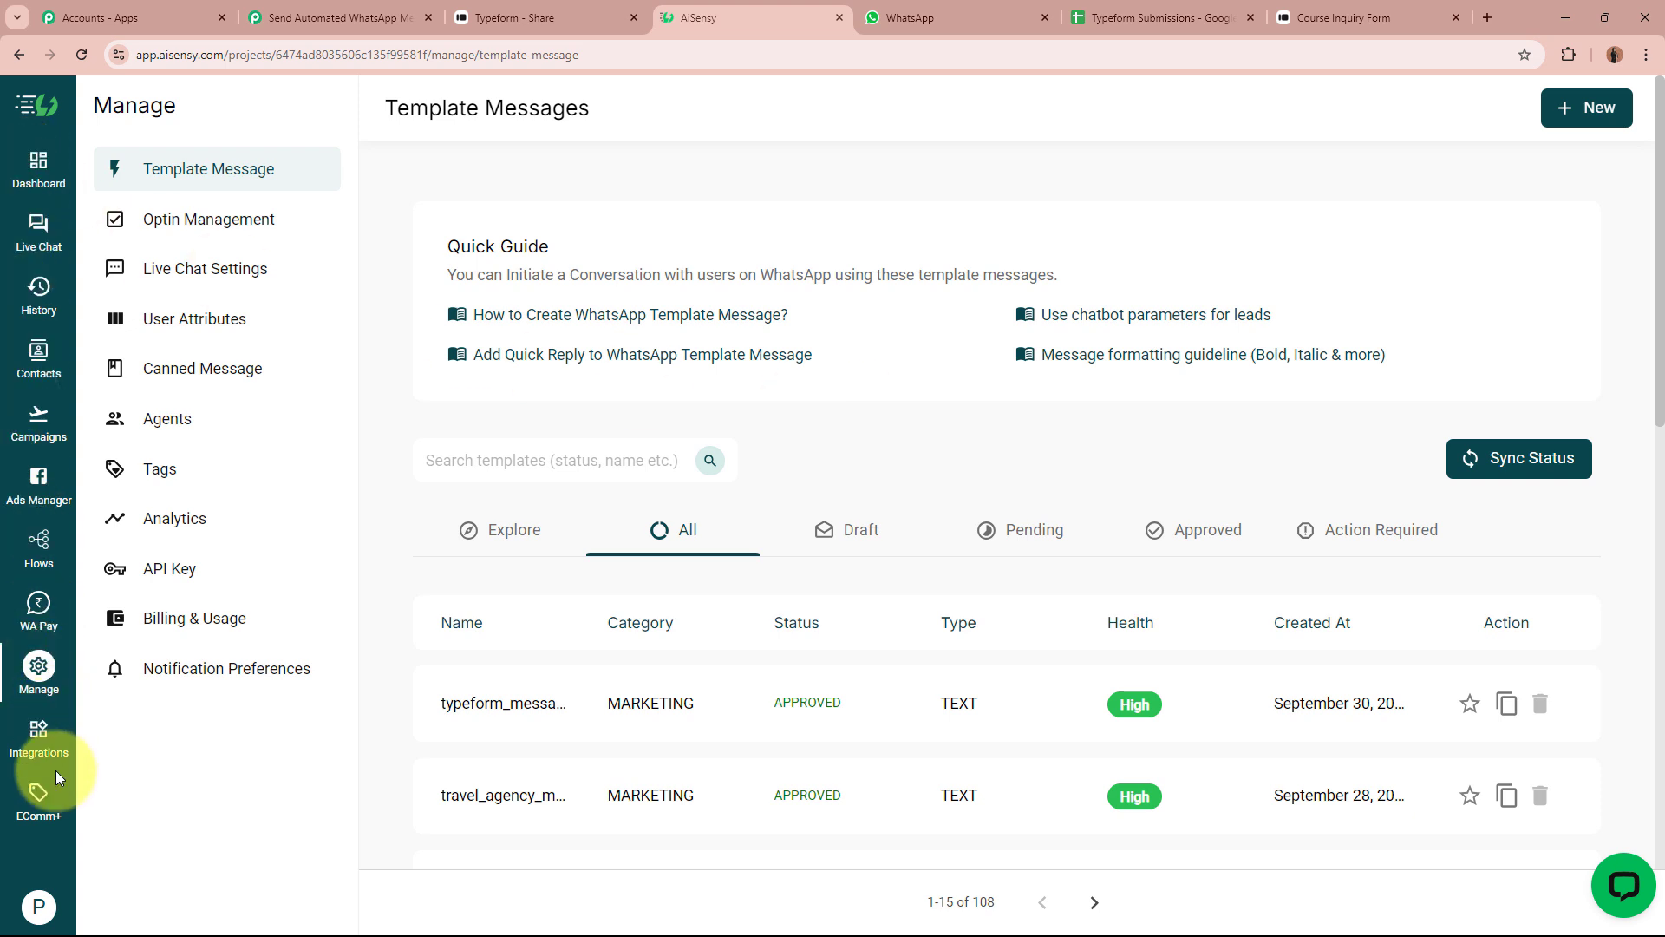
{"action": "left_click", "coordinate": [49, 687]}
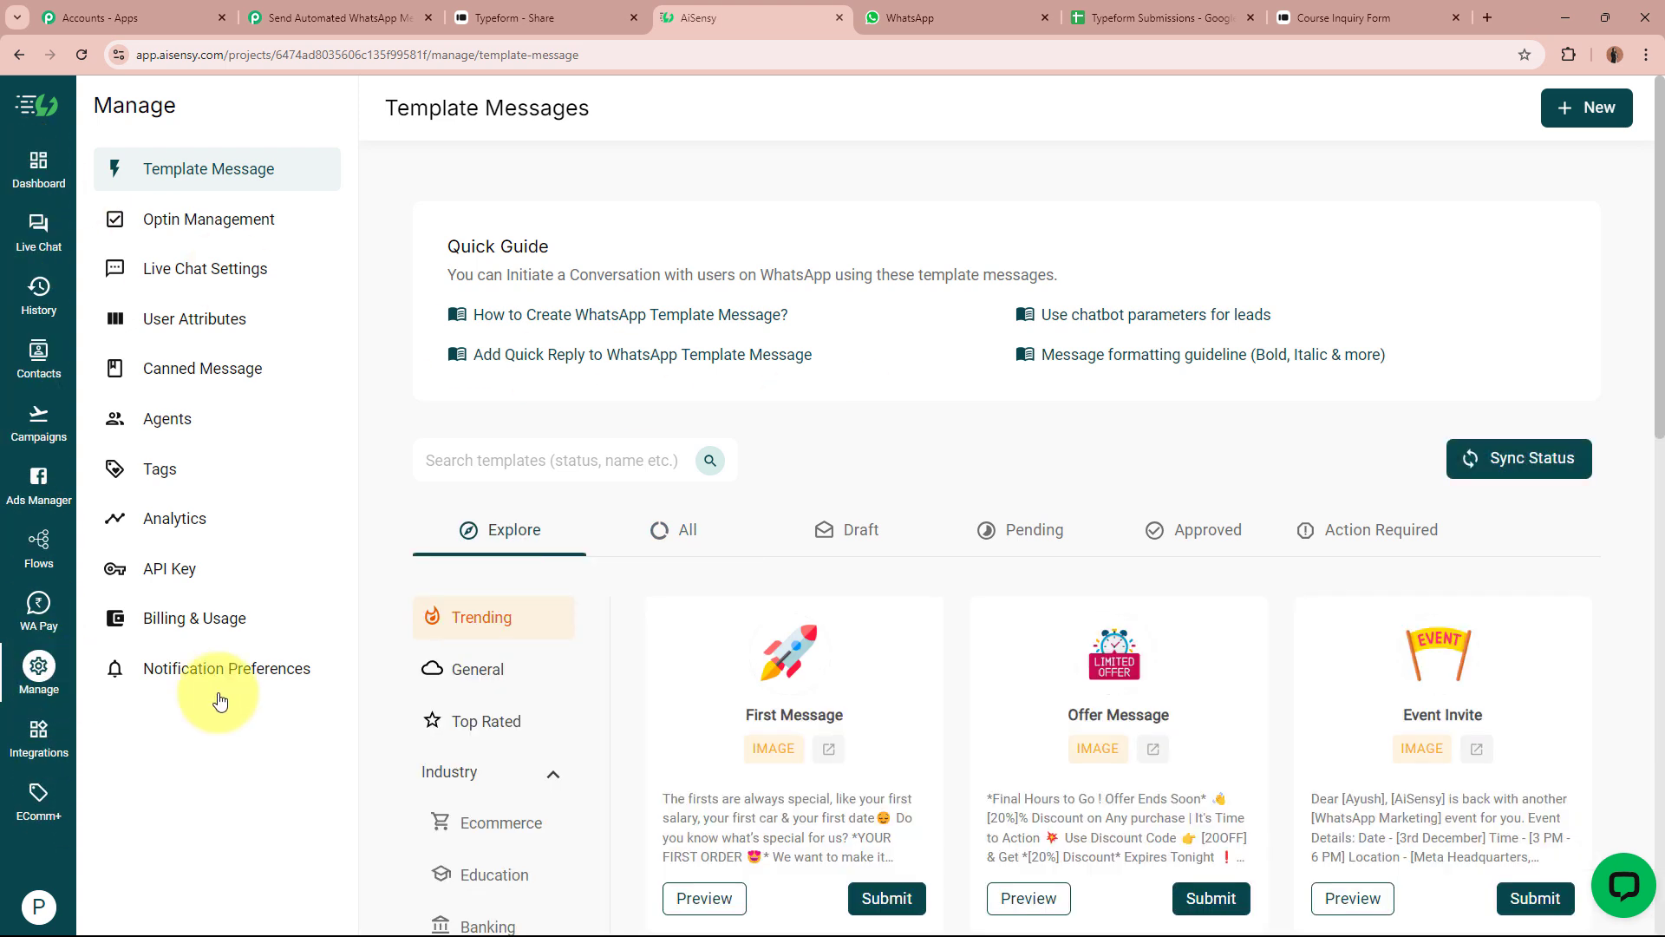
{"action": "left_click", "coordinate": [216, 575]}
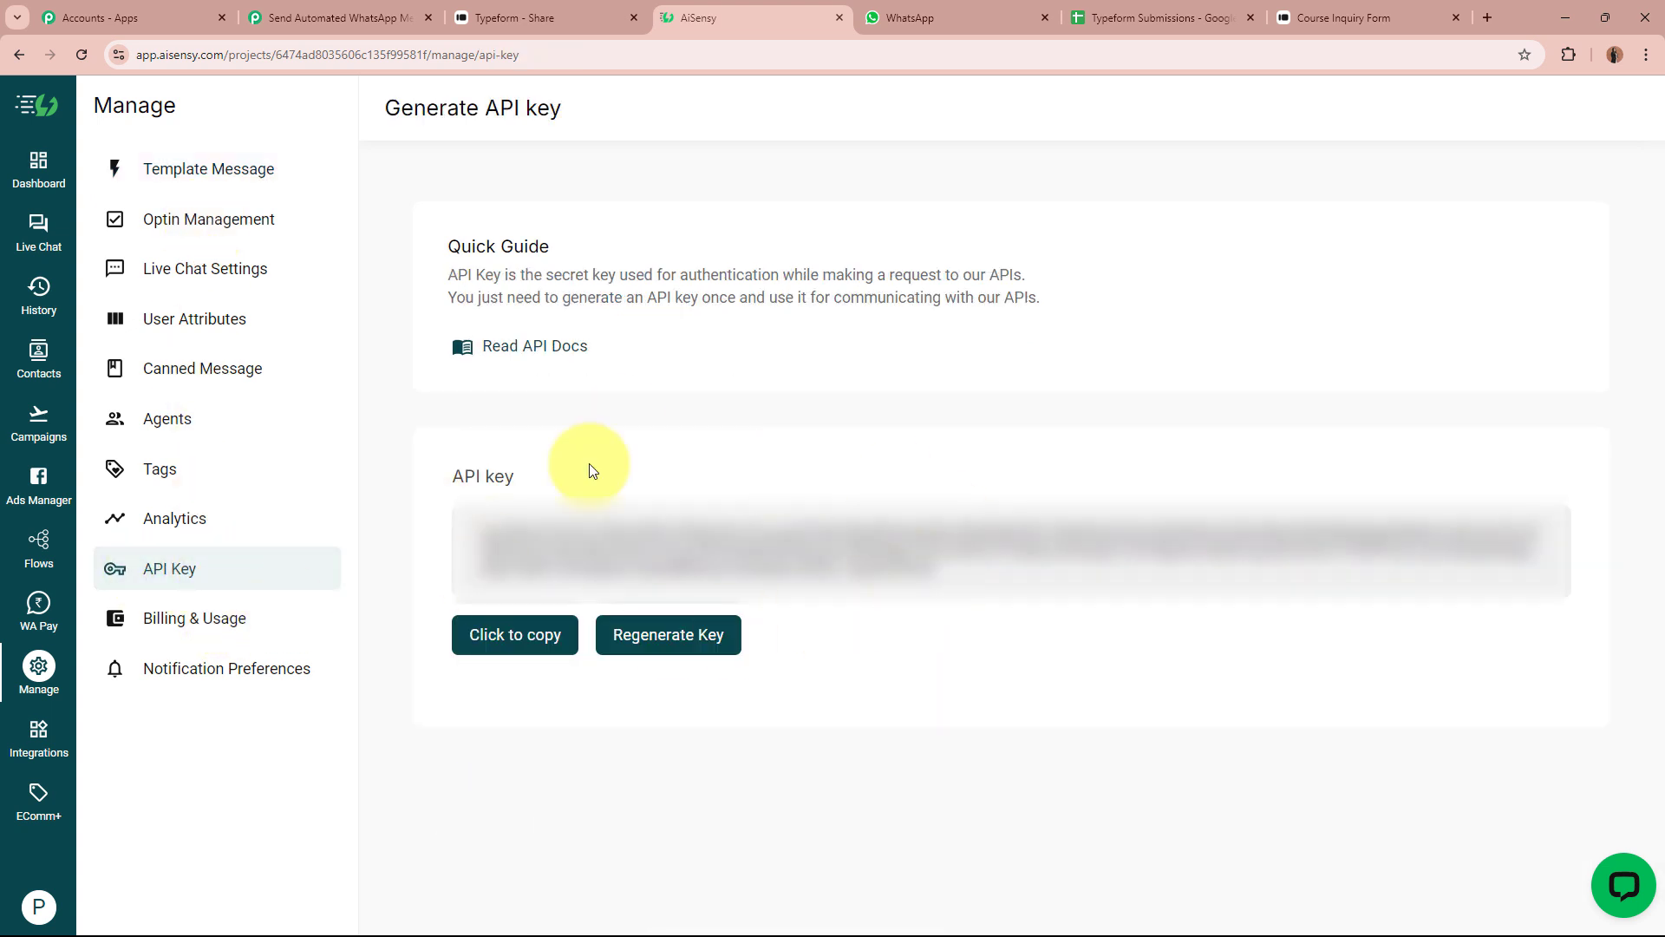
{"action": "left_click", "coordinate": [516, 637]}
- Back in the Pabbly Connect workflow, paste the API key into the new AiSensy connection and save it
{"action": "left_click", "coordinate": [338, 18]}
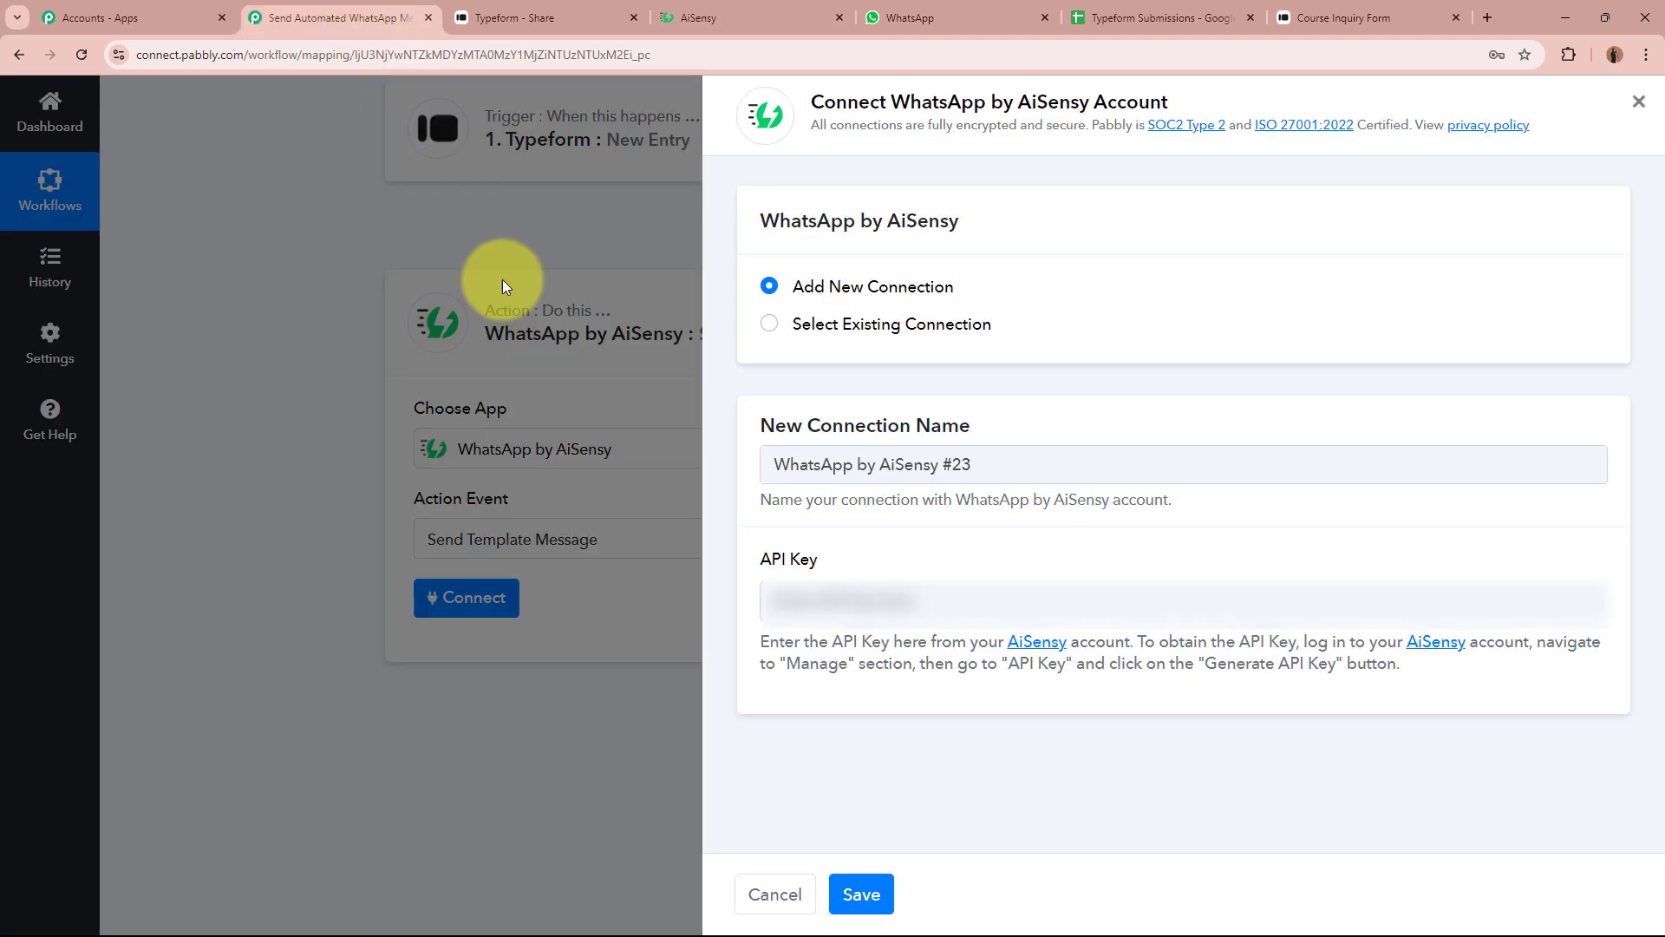
{"action": "left_click", "coordinate": [838, 598]}
{"action": "key", "text": "ctrl+v"}
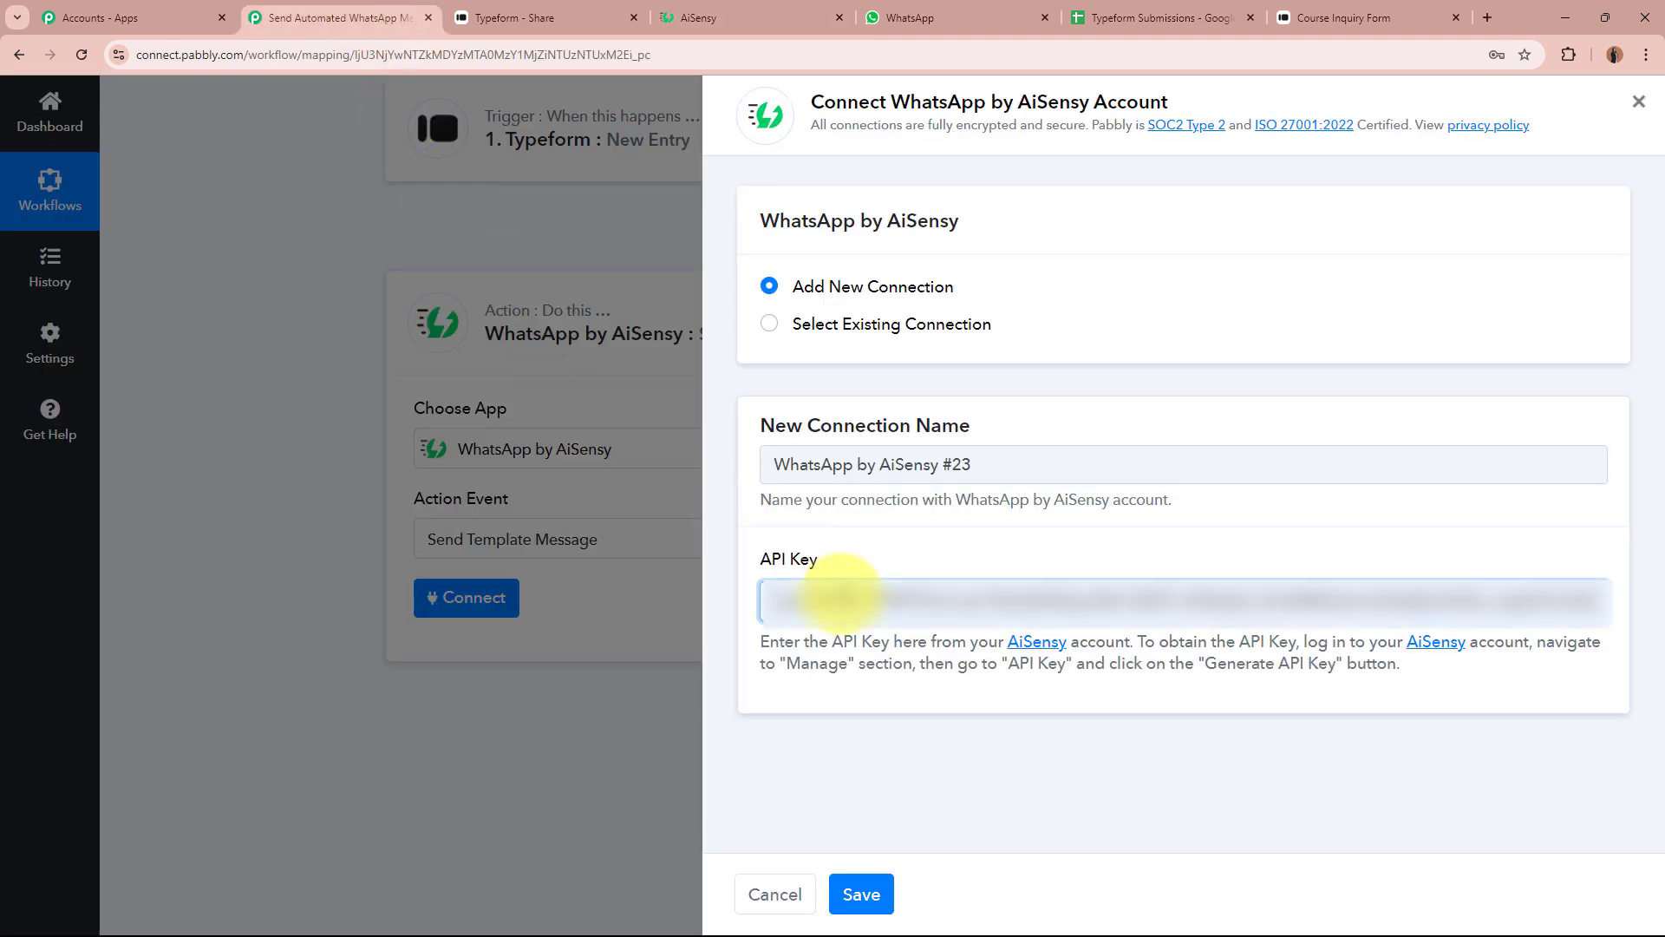
{"action": "left_click", "coordinate": [876, 894]}
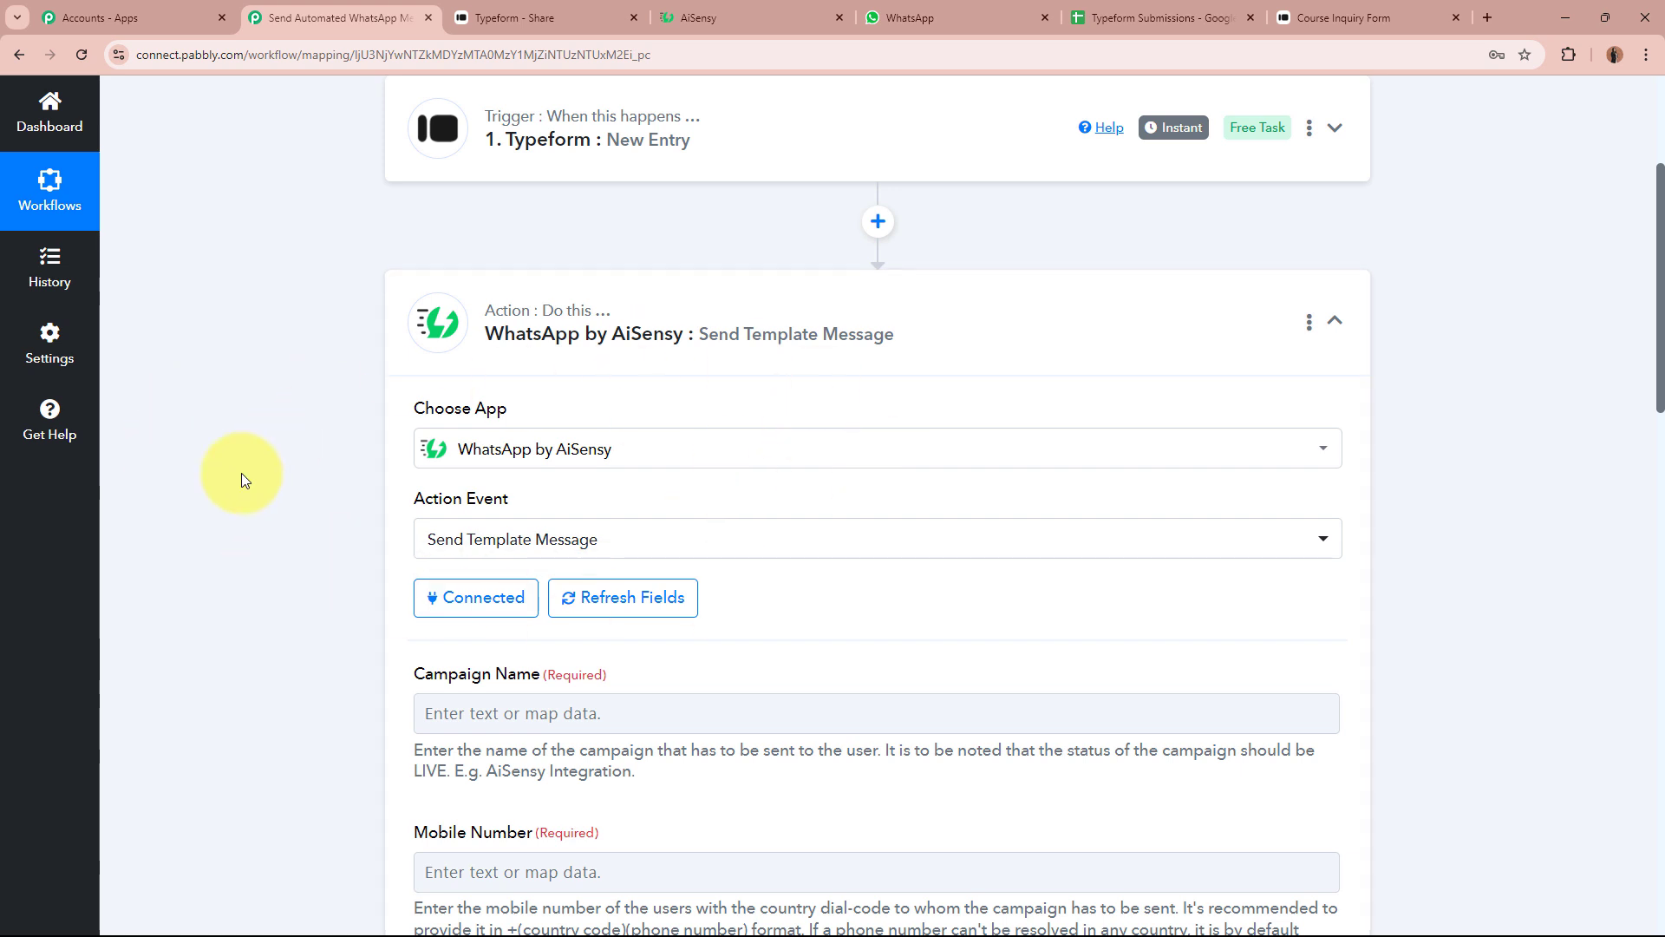
- Switch to AiSensy and start launching a new campaign of the API Campaign type
{"action": "scroll", "coordinate": [241, 472], "scroll_direction": "down", "scroll_amount": 3}
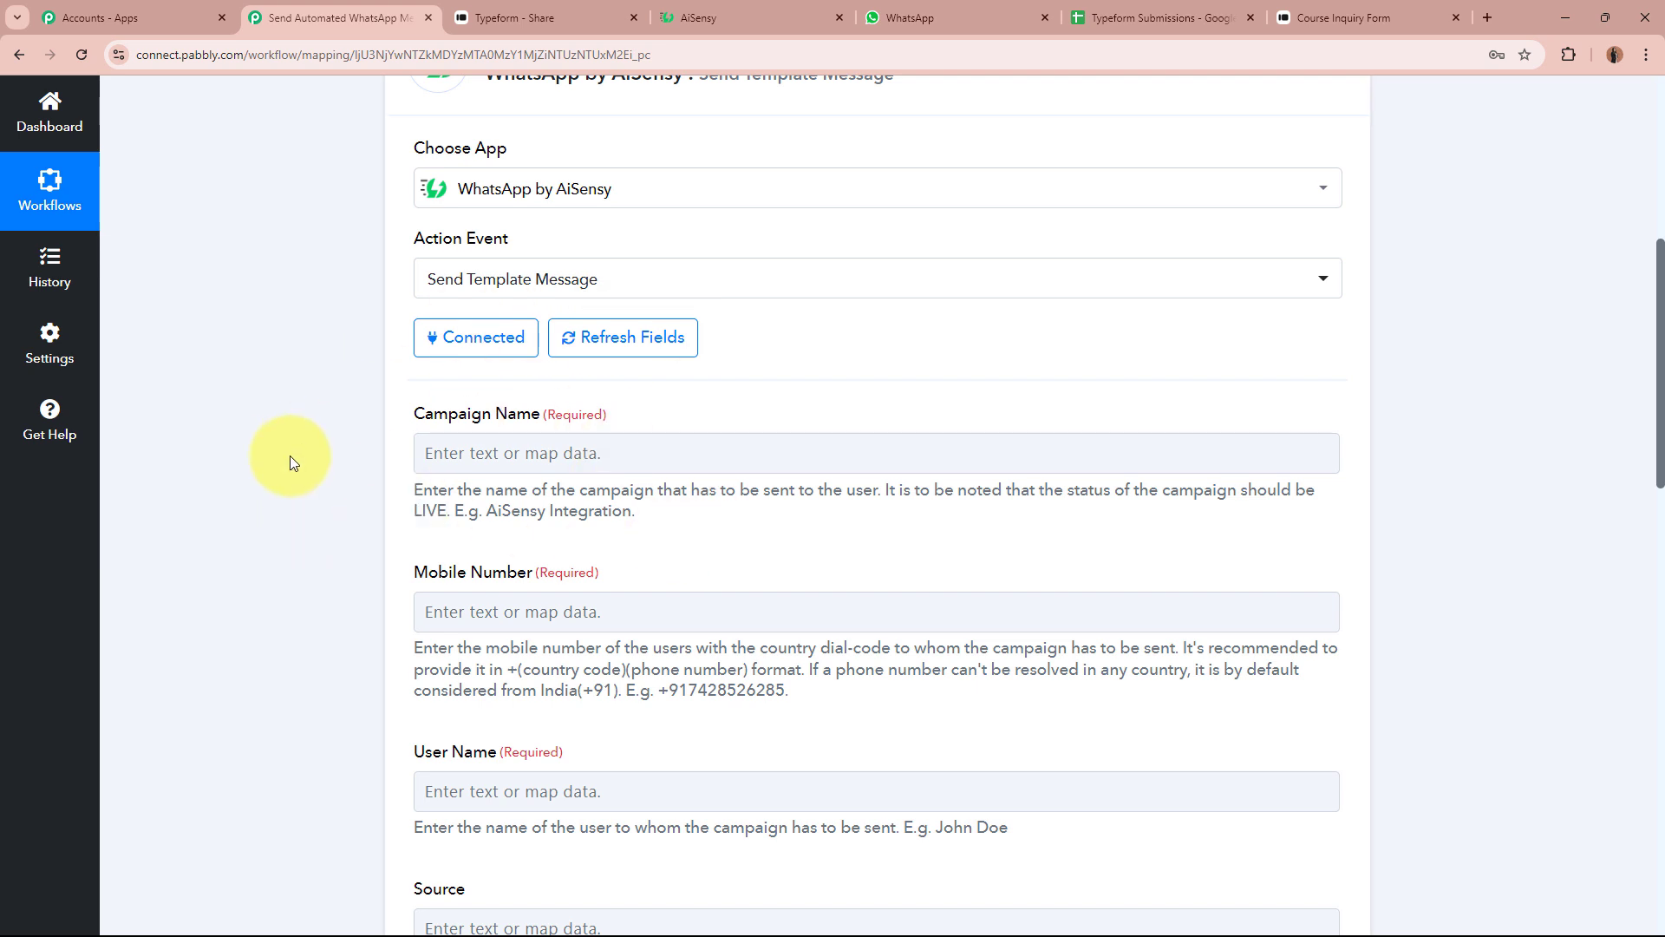
{"action": "left_click", "coordinate": [728, 17]}
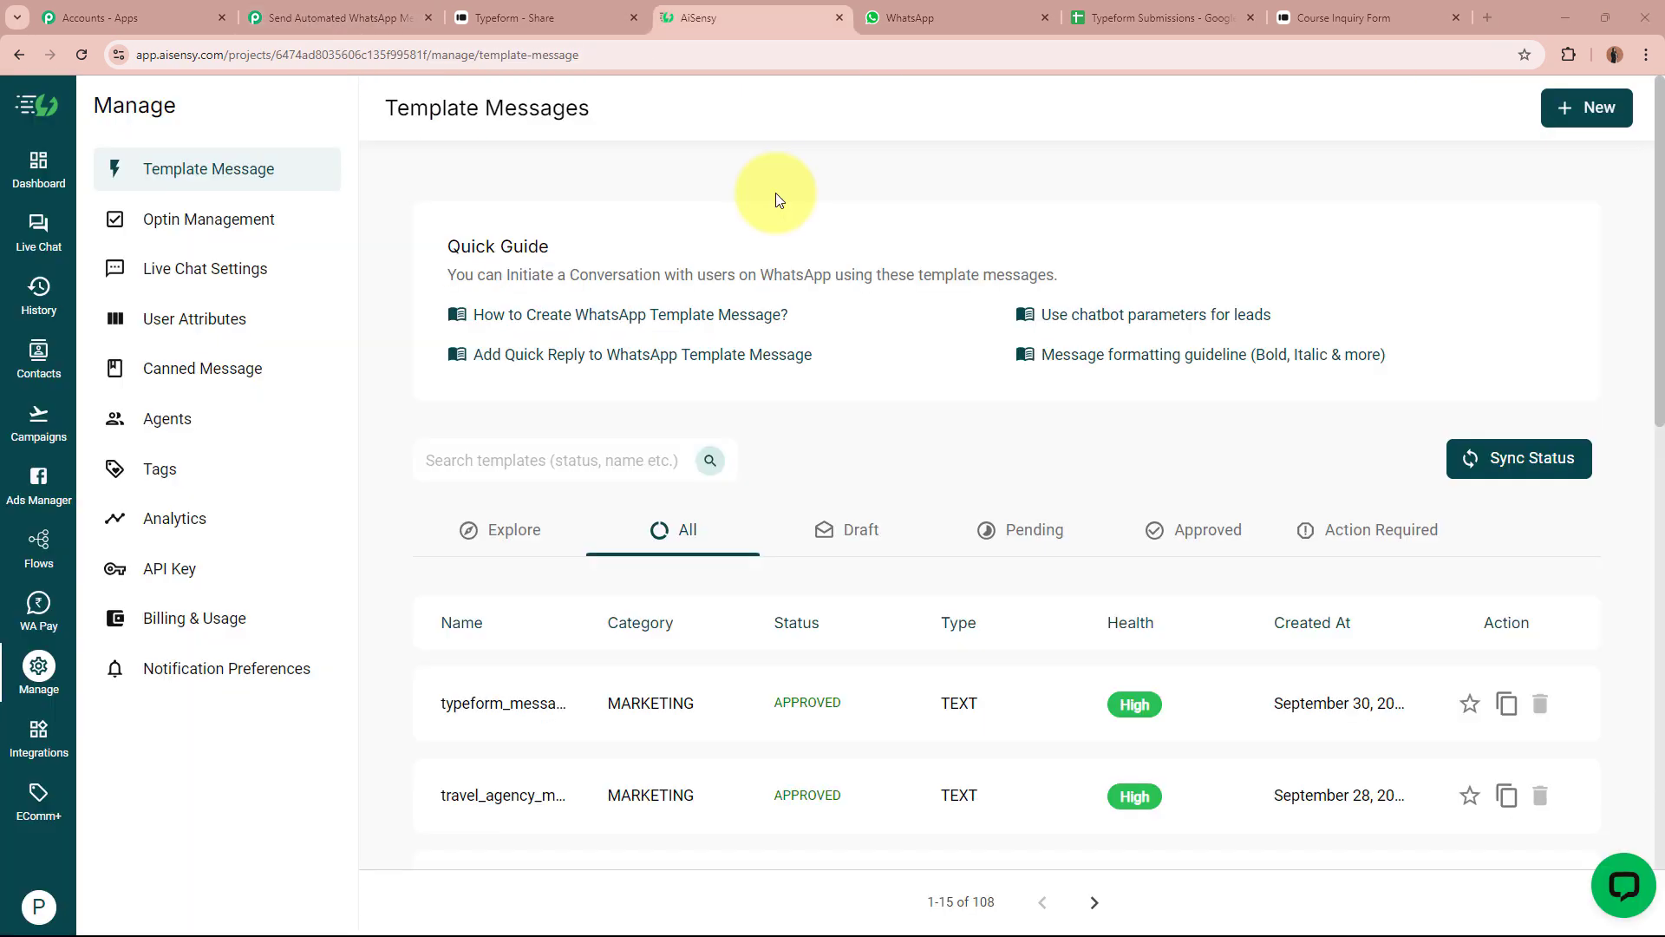
{"action": "left_click", "coordinate": [50, 432]}
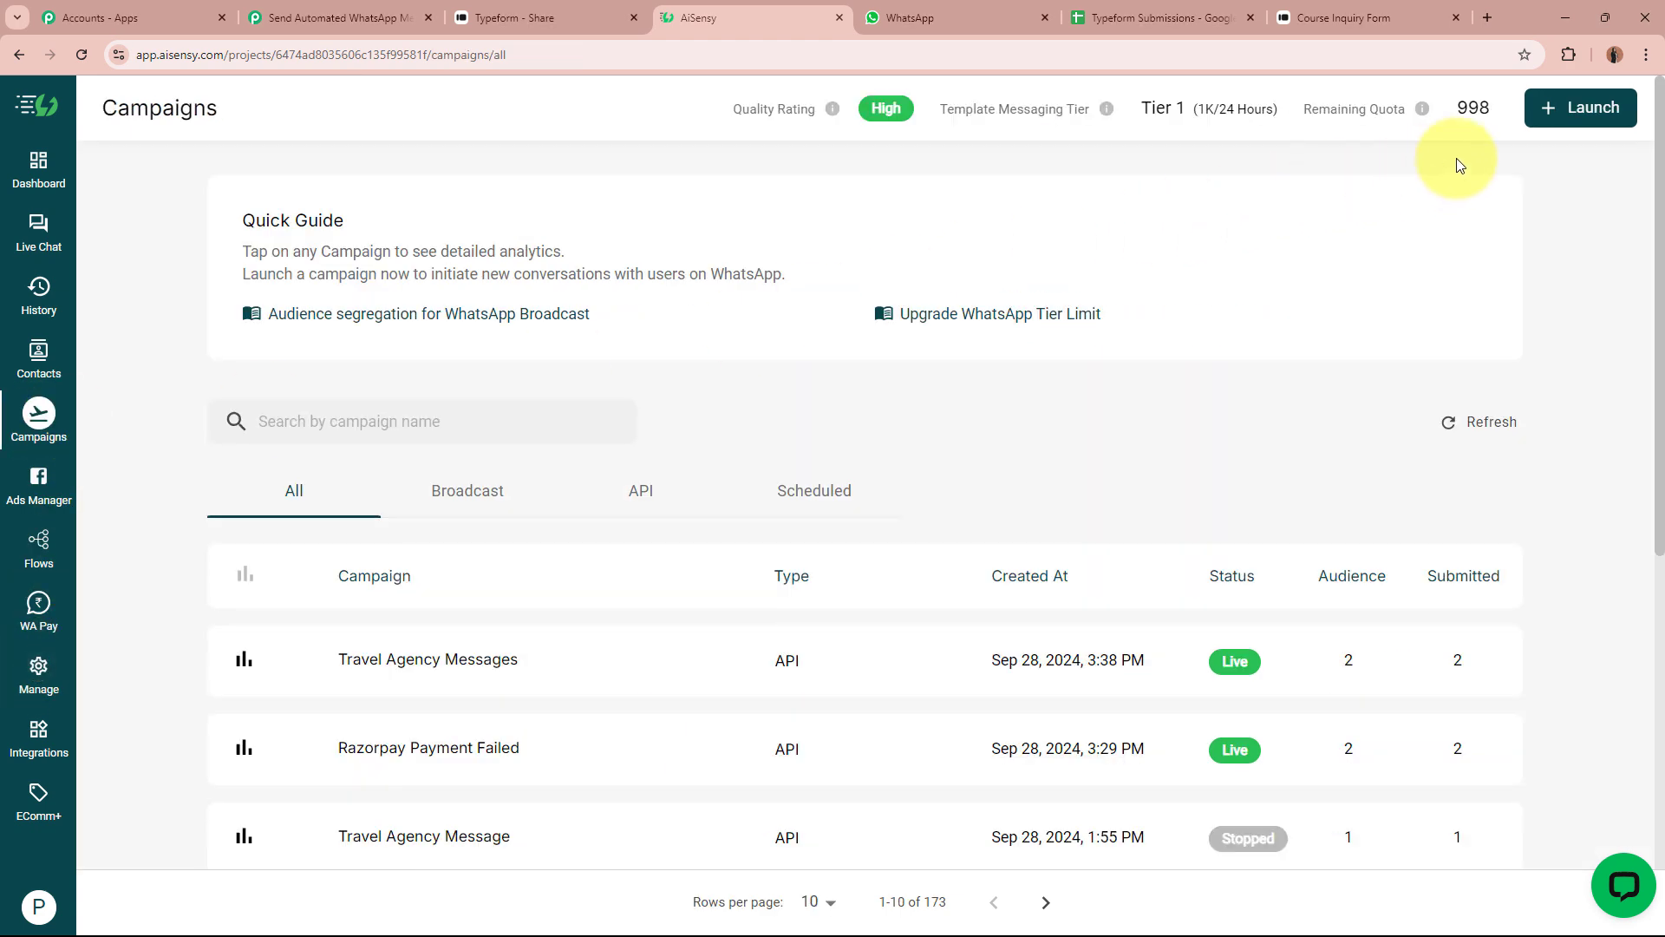
{"action": "left_click", "coordinate": [1557, 126]}
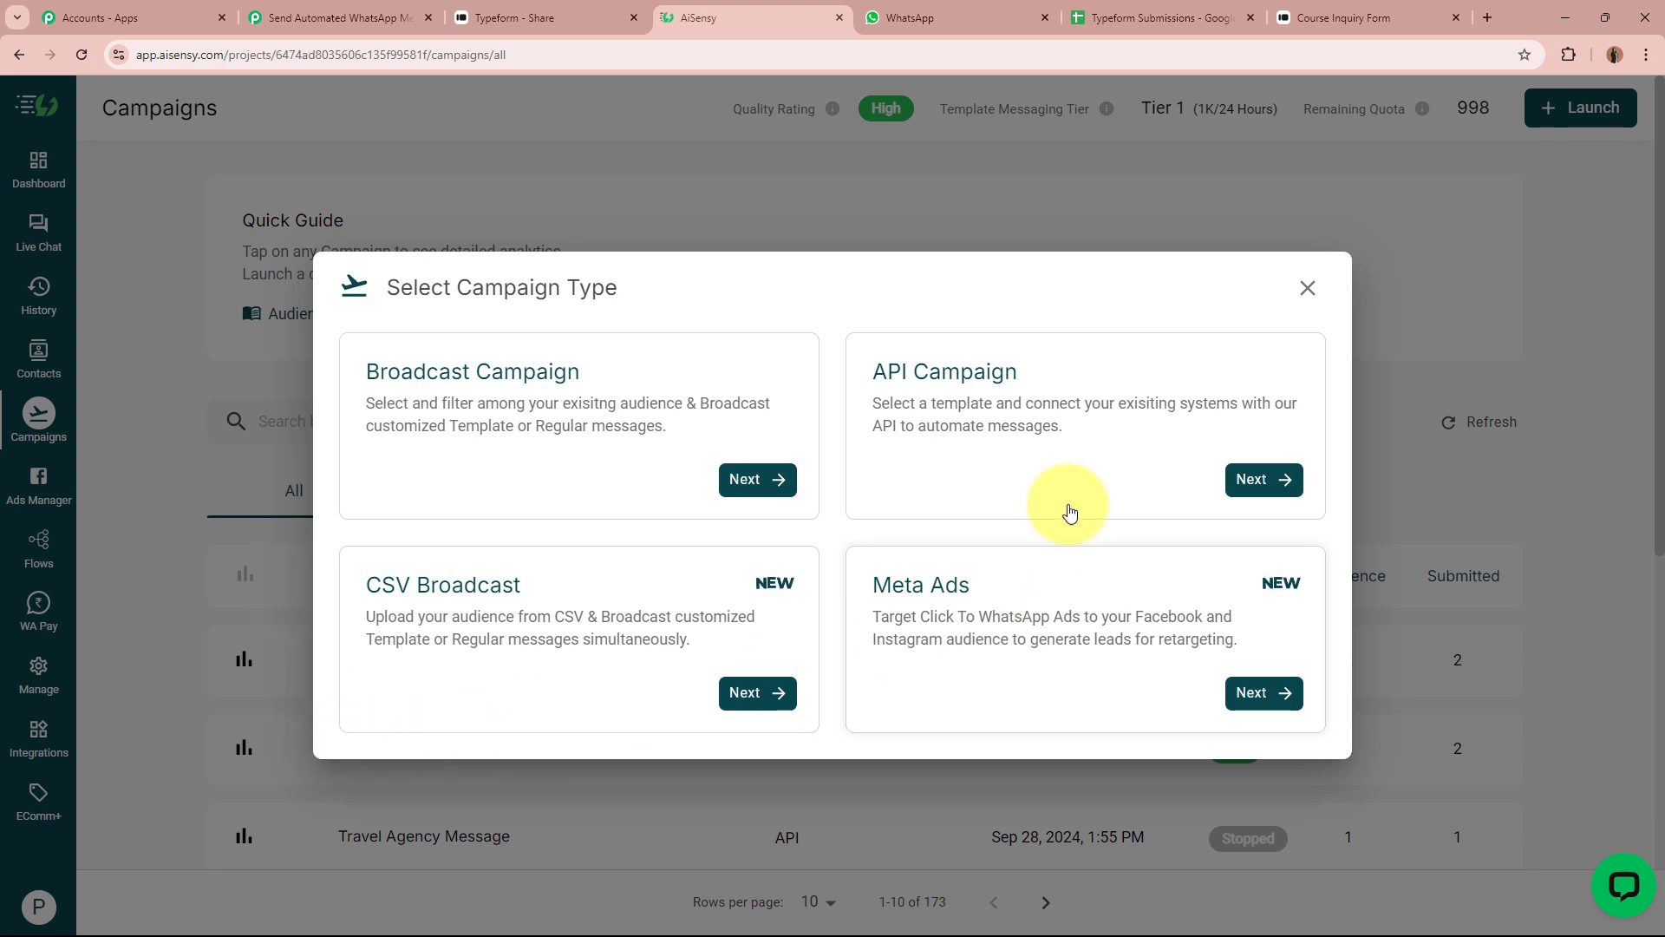
{"action": "left_click", "coordinate": [1080, 465]}
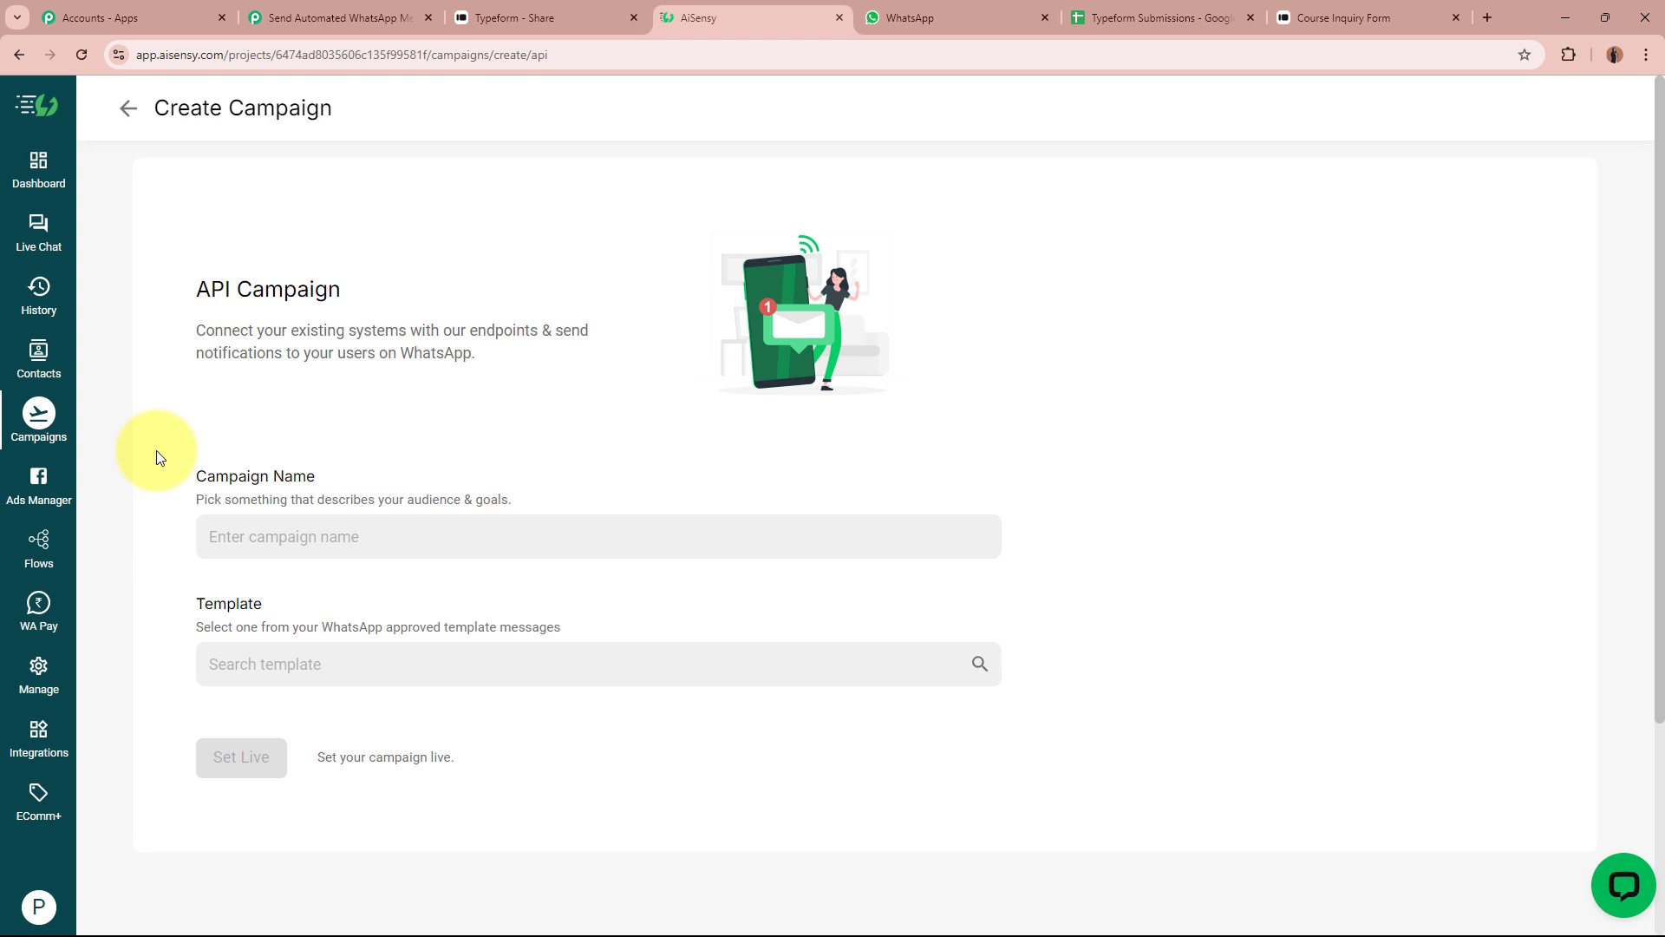
- Name the new API campaign Course Enquiry Messages
{"action": "left_click_drag", "start_coordinate": [174, 482], "coordinate": [402, 513]}
{"action": "left_click", "coordinate": [422, 535]}
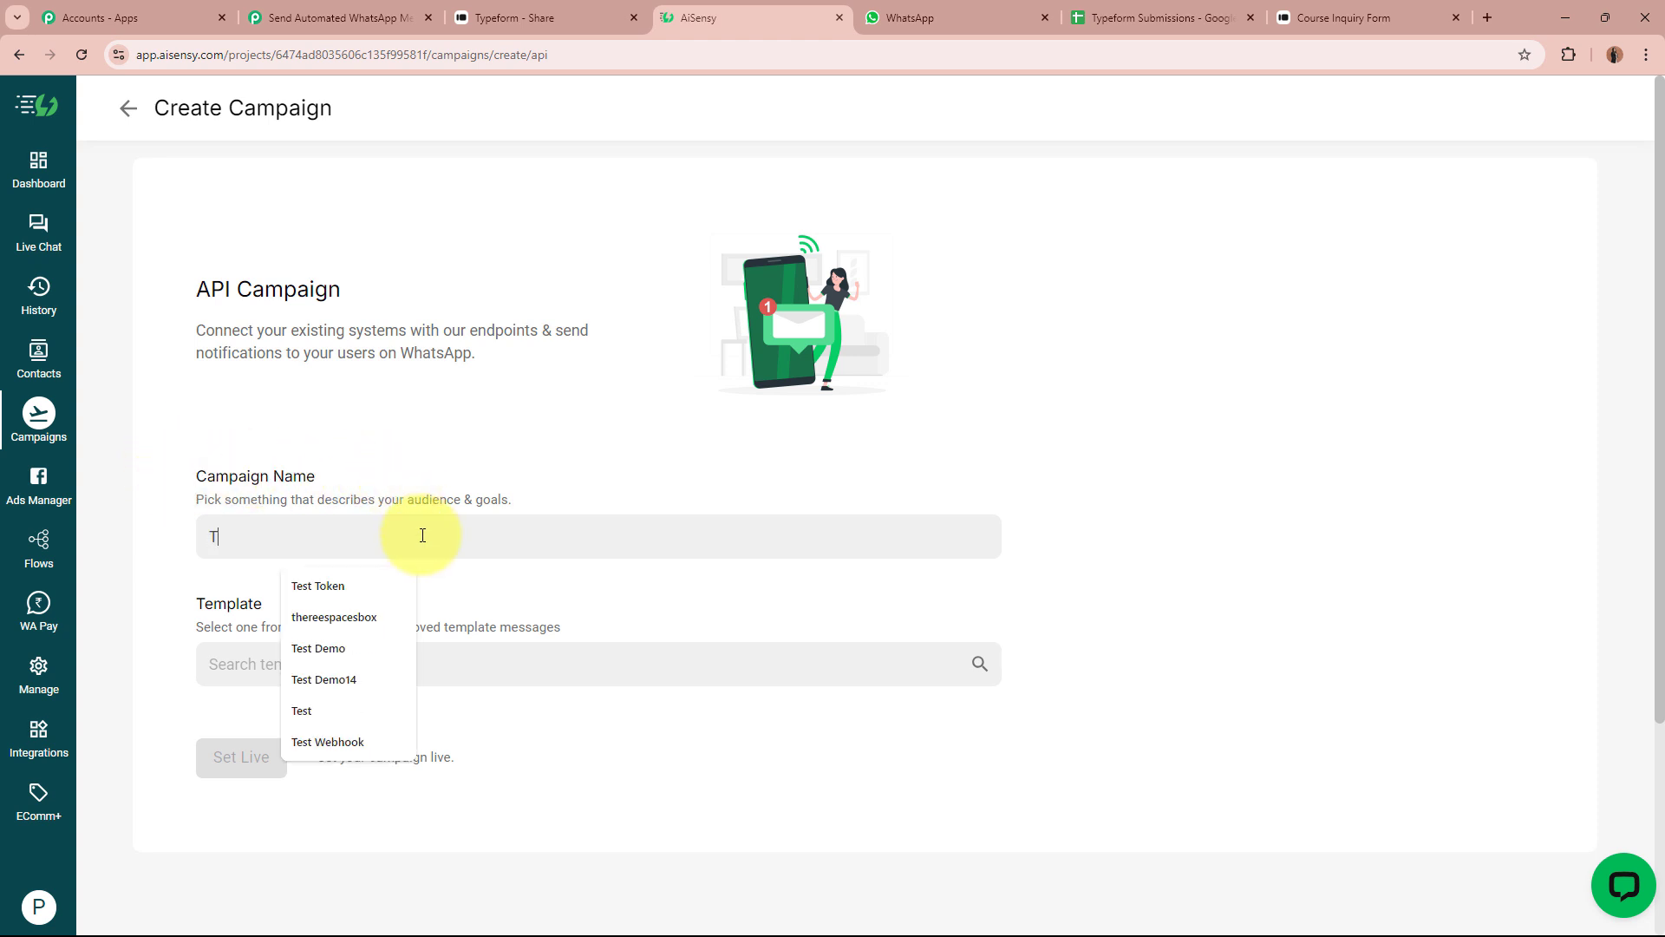
{"action": "type", "text": "Te"}
{"action": "key", "text": "ctrl+a"}
{"action": "key", "text": "ctrl+v"}
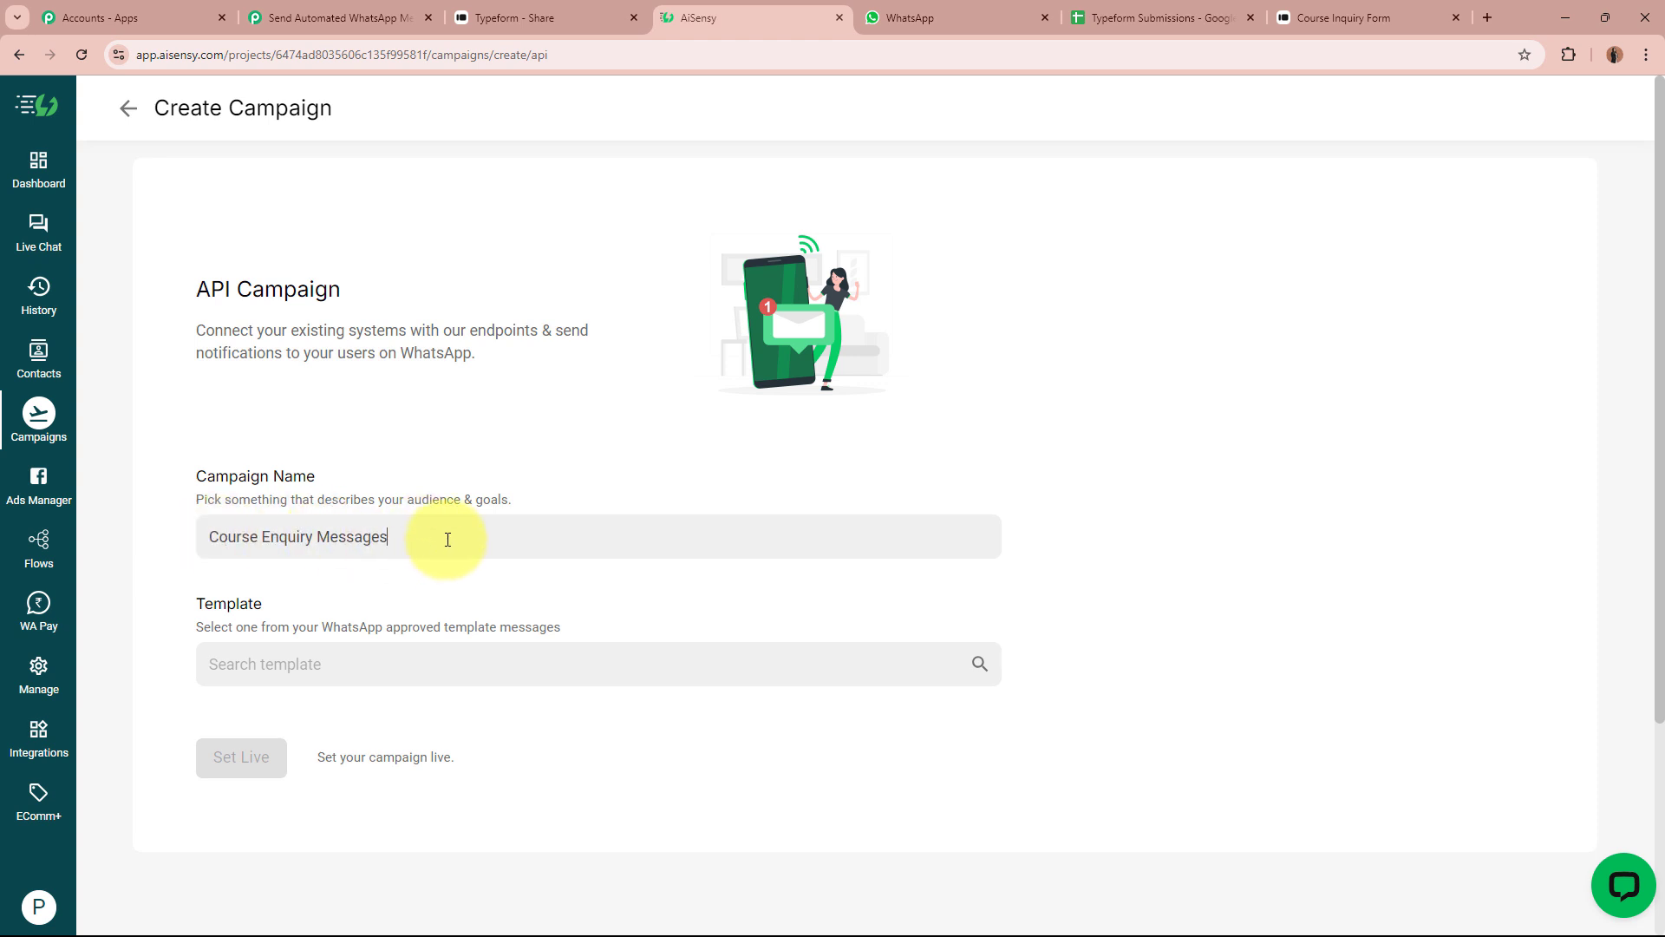
{"action": "key", "text": "ctrl+a"}
{"action": "left_click", "coordinate": [447, 539]}
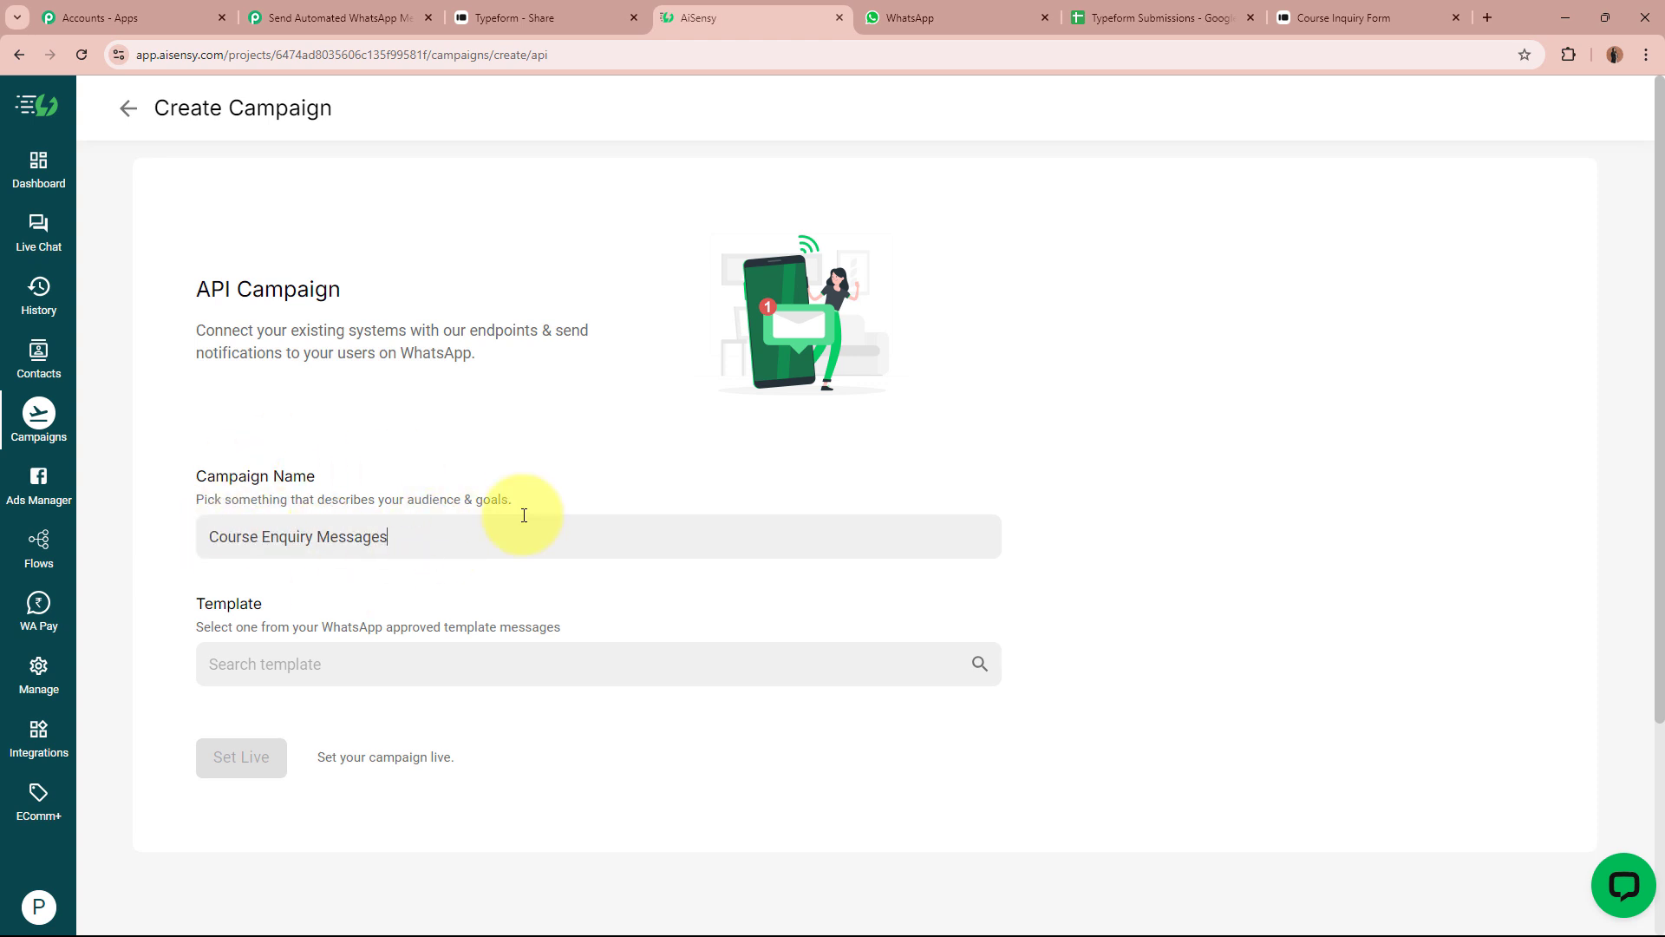
- Assign typeform_message_template to the campaign, set it live and open its overview
{"action": "left_click", "coordinate": [347, 675]}
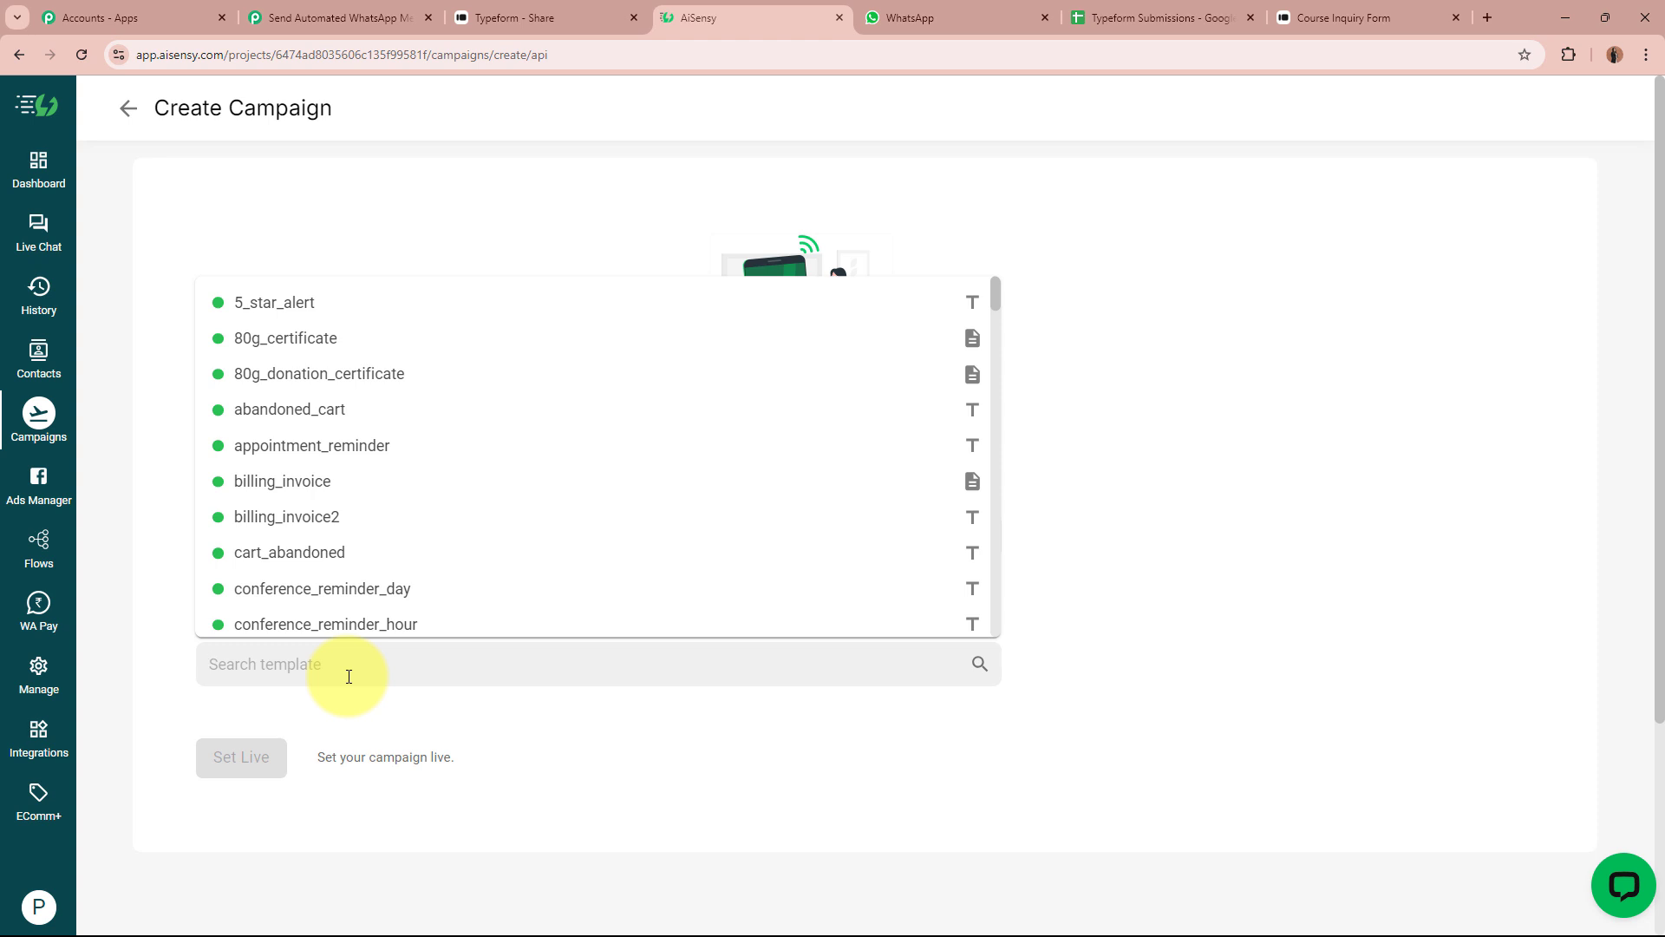
{"action": "type", "text": "ty"}
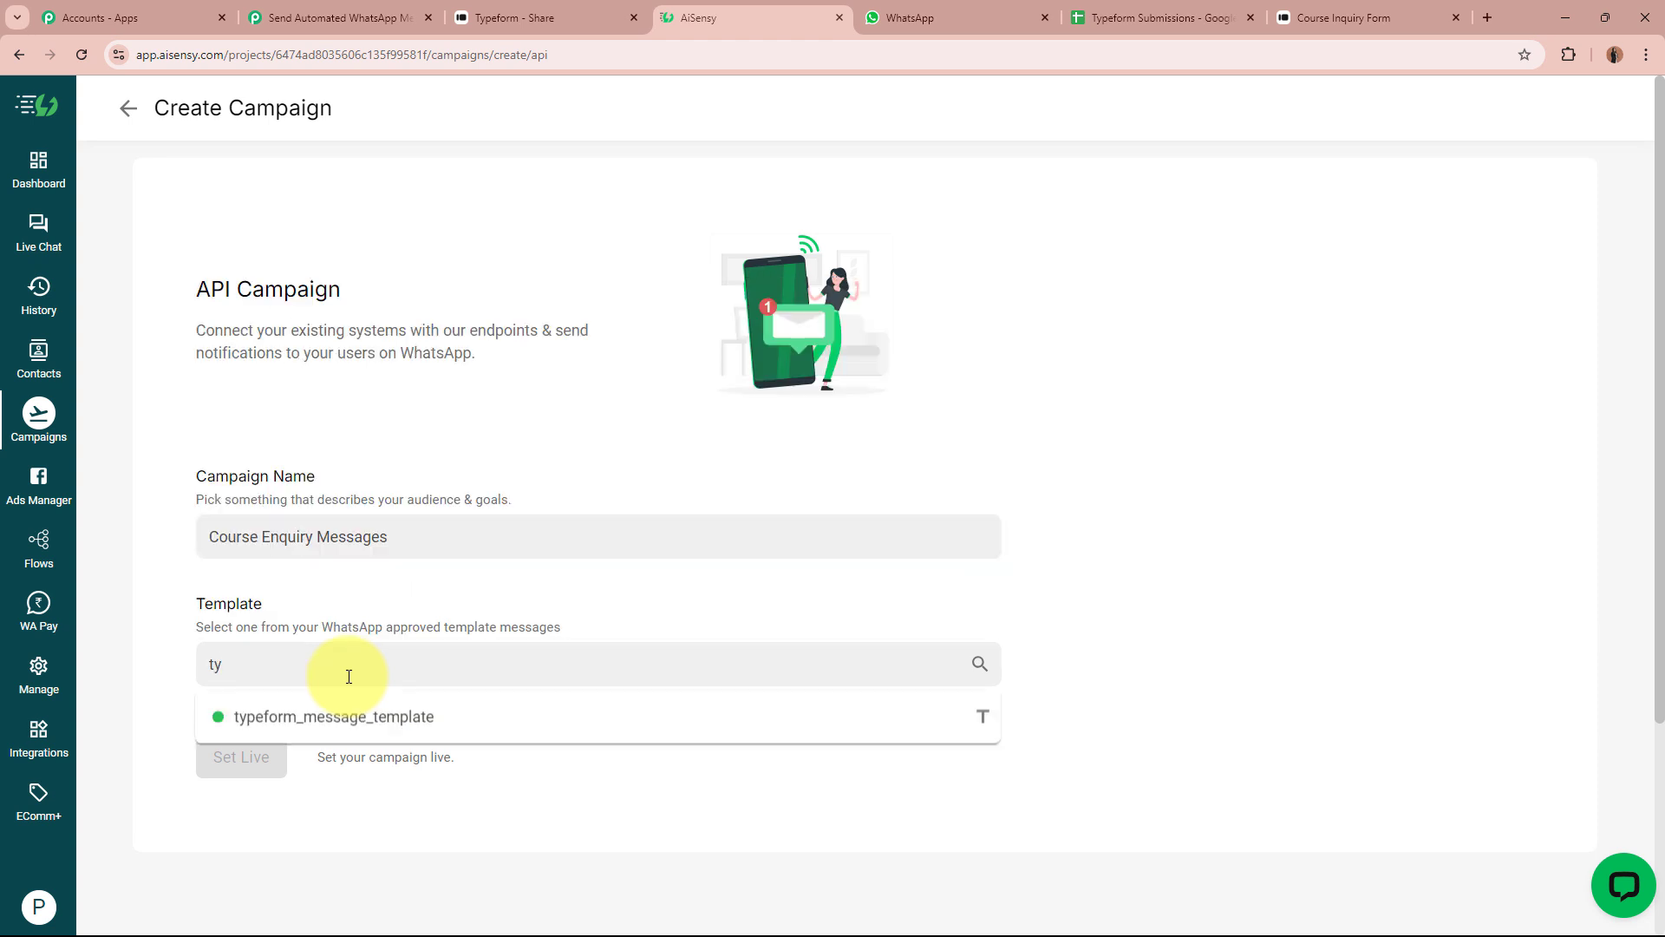
{"action": "left_click", "coordinate": [428, 718]}
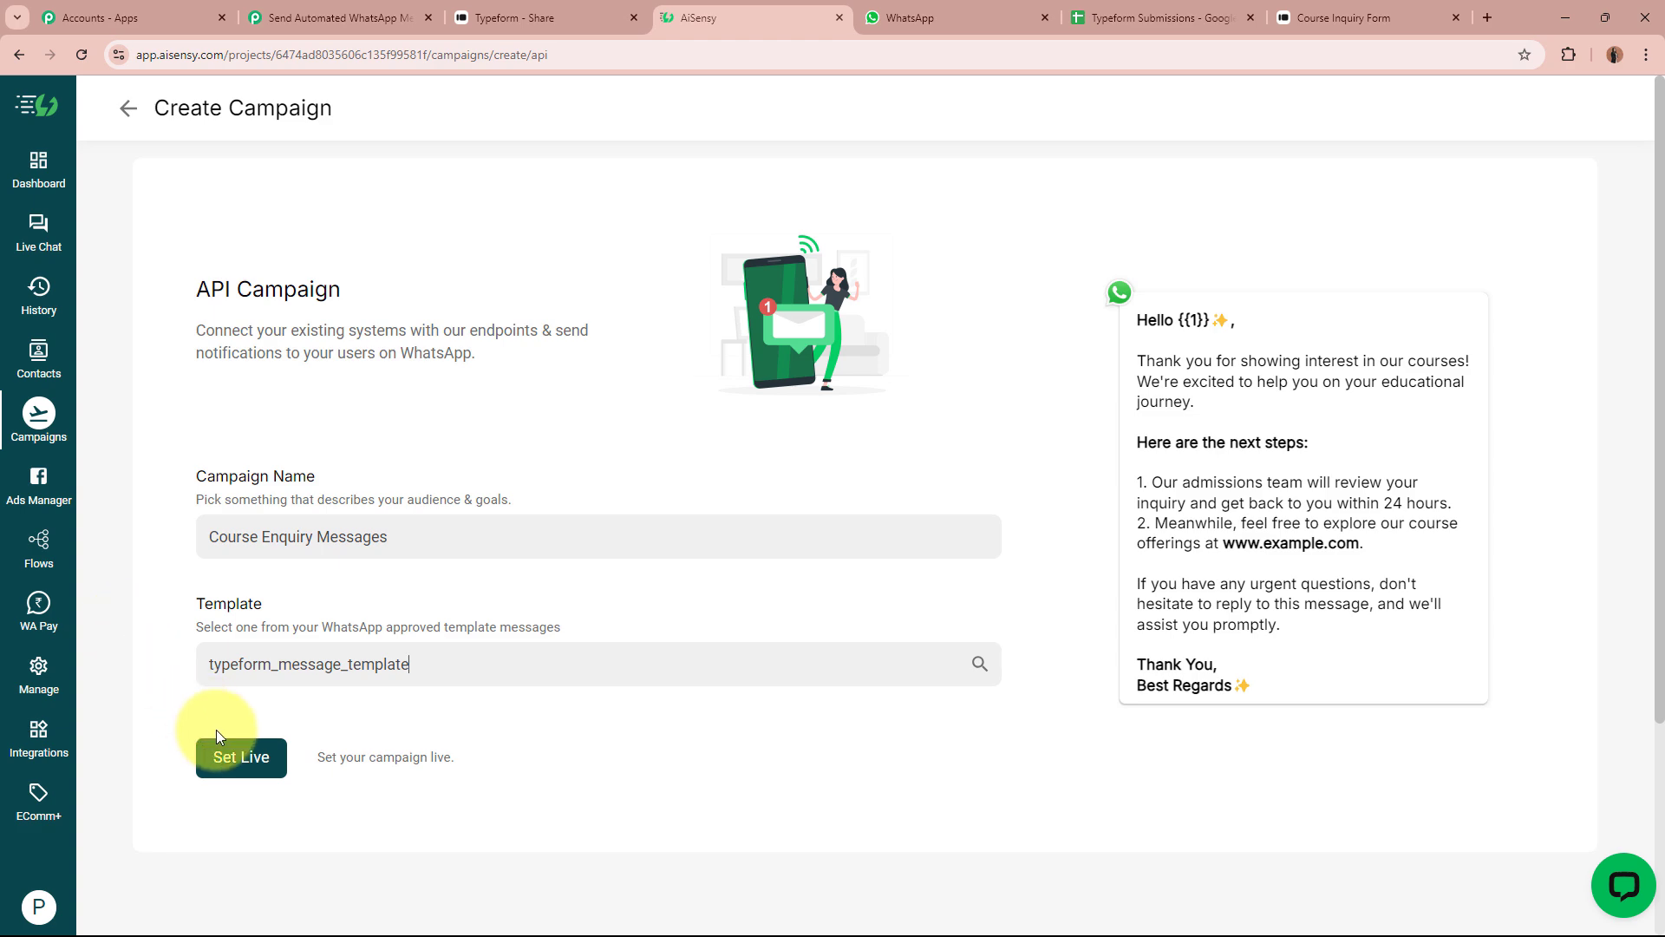
{"action": "left_click", "coordinate": [261, 768]}
{"action": "left_click", "coordinate": [331, 783]}
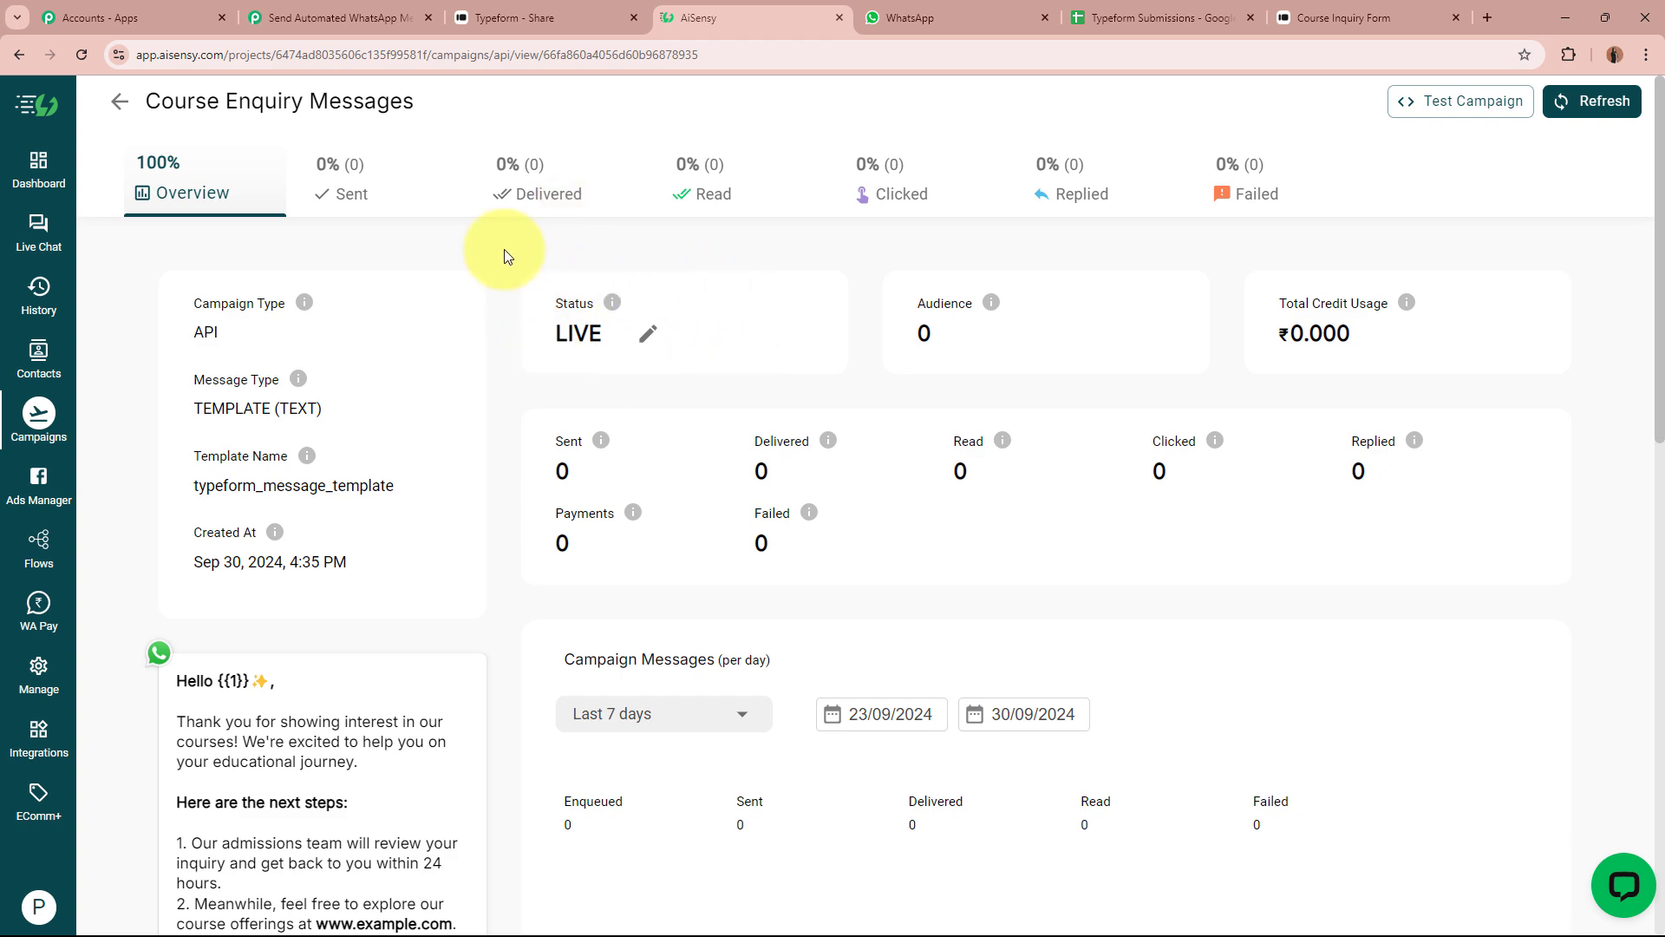
- Back in the Pabbly Connect workflow, check the live-status requirement against the AiSensy campaign and set the Campaign Name to Course Enquiry Messages
{"action": "left_click", "coordinate": [334, 18]}
{"action": "left_click_drag", "start_coordinate": [1030, 491], "coordinate": [664, 511]}
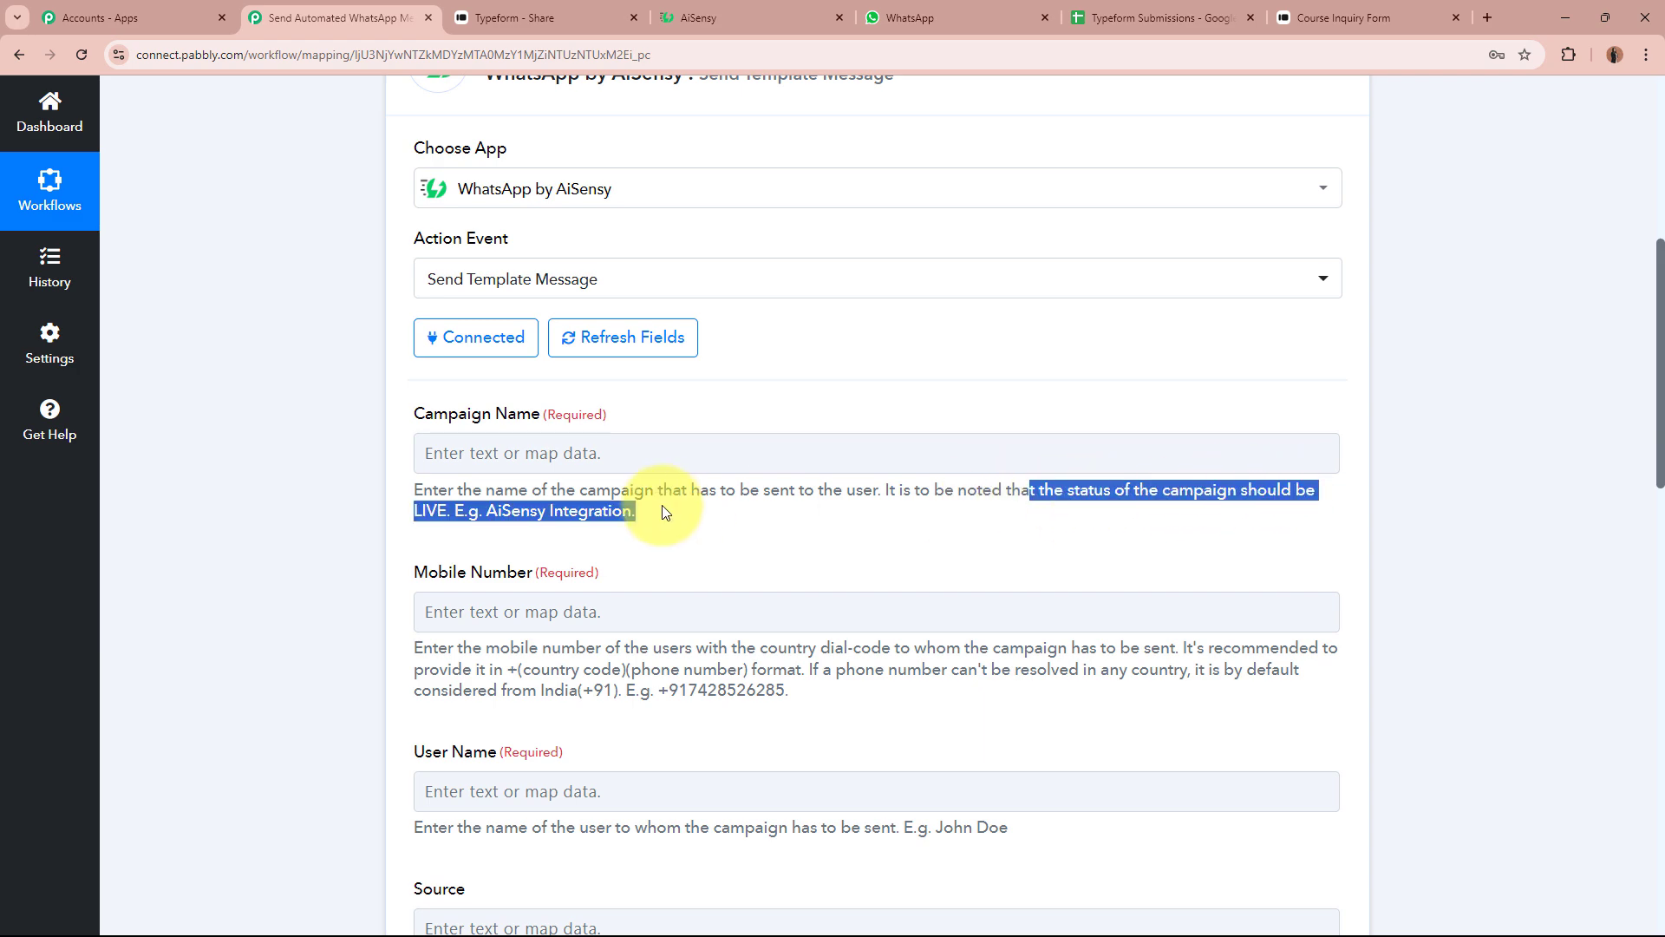
{"action": "left_click", "coordinate": [613, 491]}
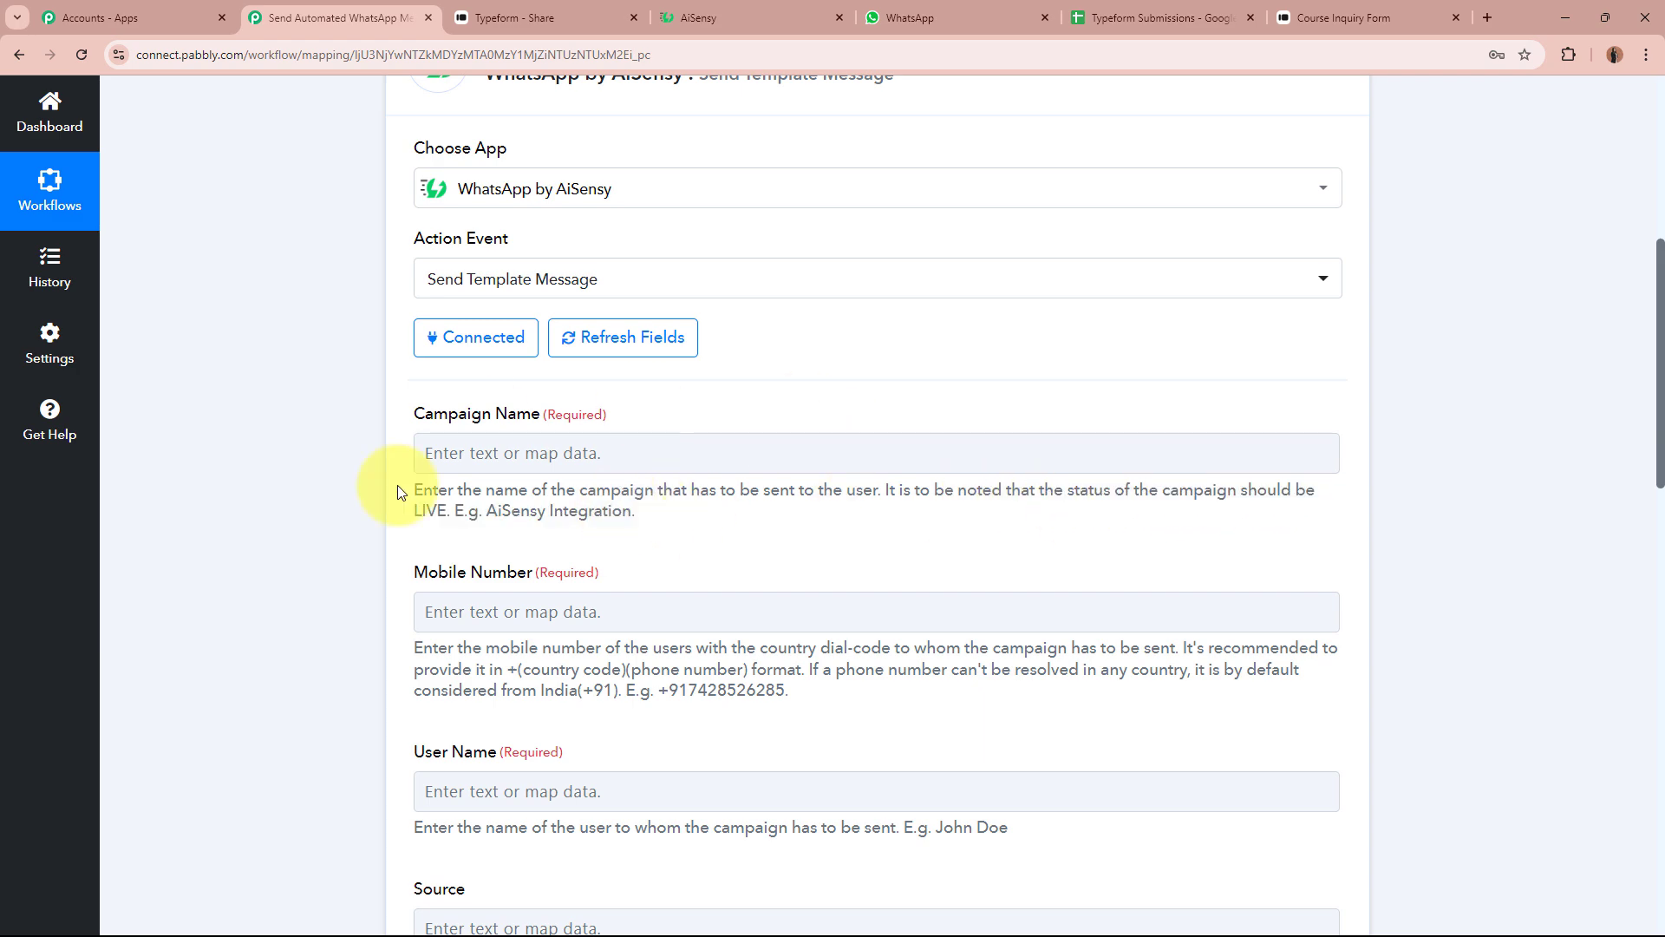
{"action": "left_click", "coordinate": [785, 19]}
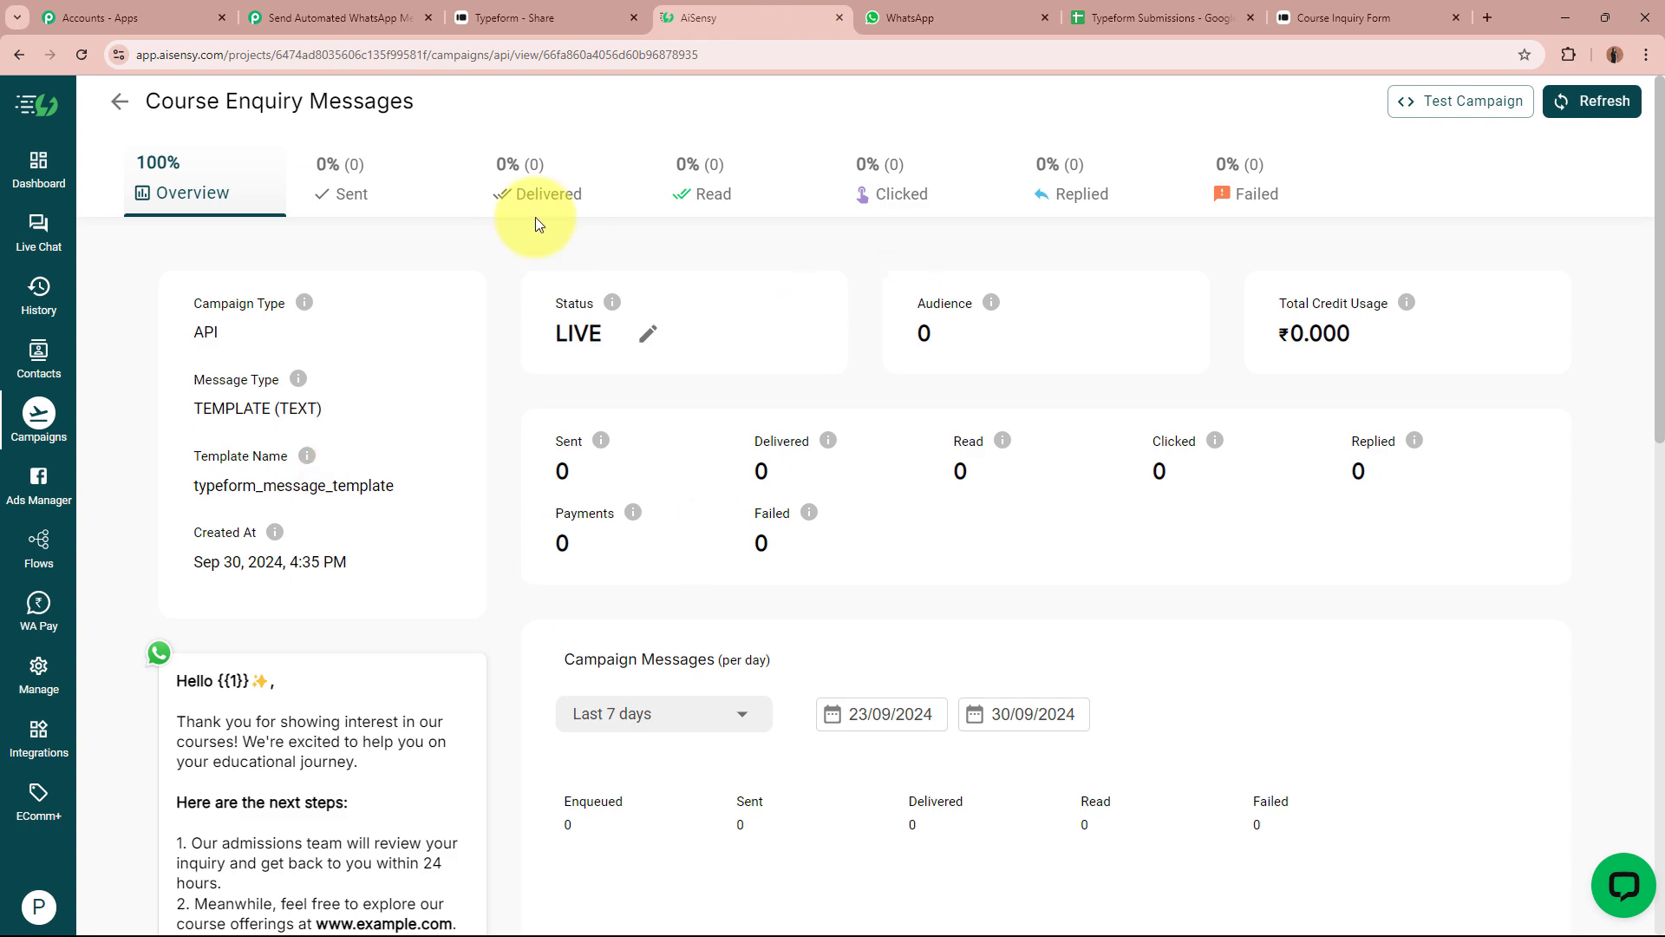
{"action": "left_click", "coordinate": [347, 19]}
{"action": "left_click", "coordinate": [618, 453]}
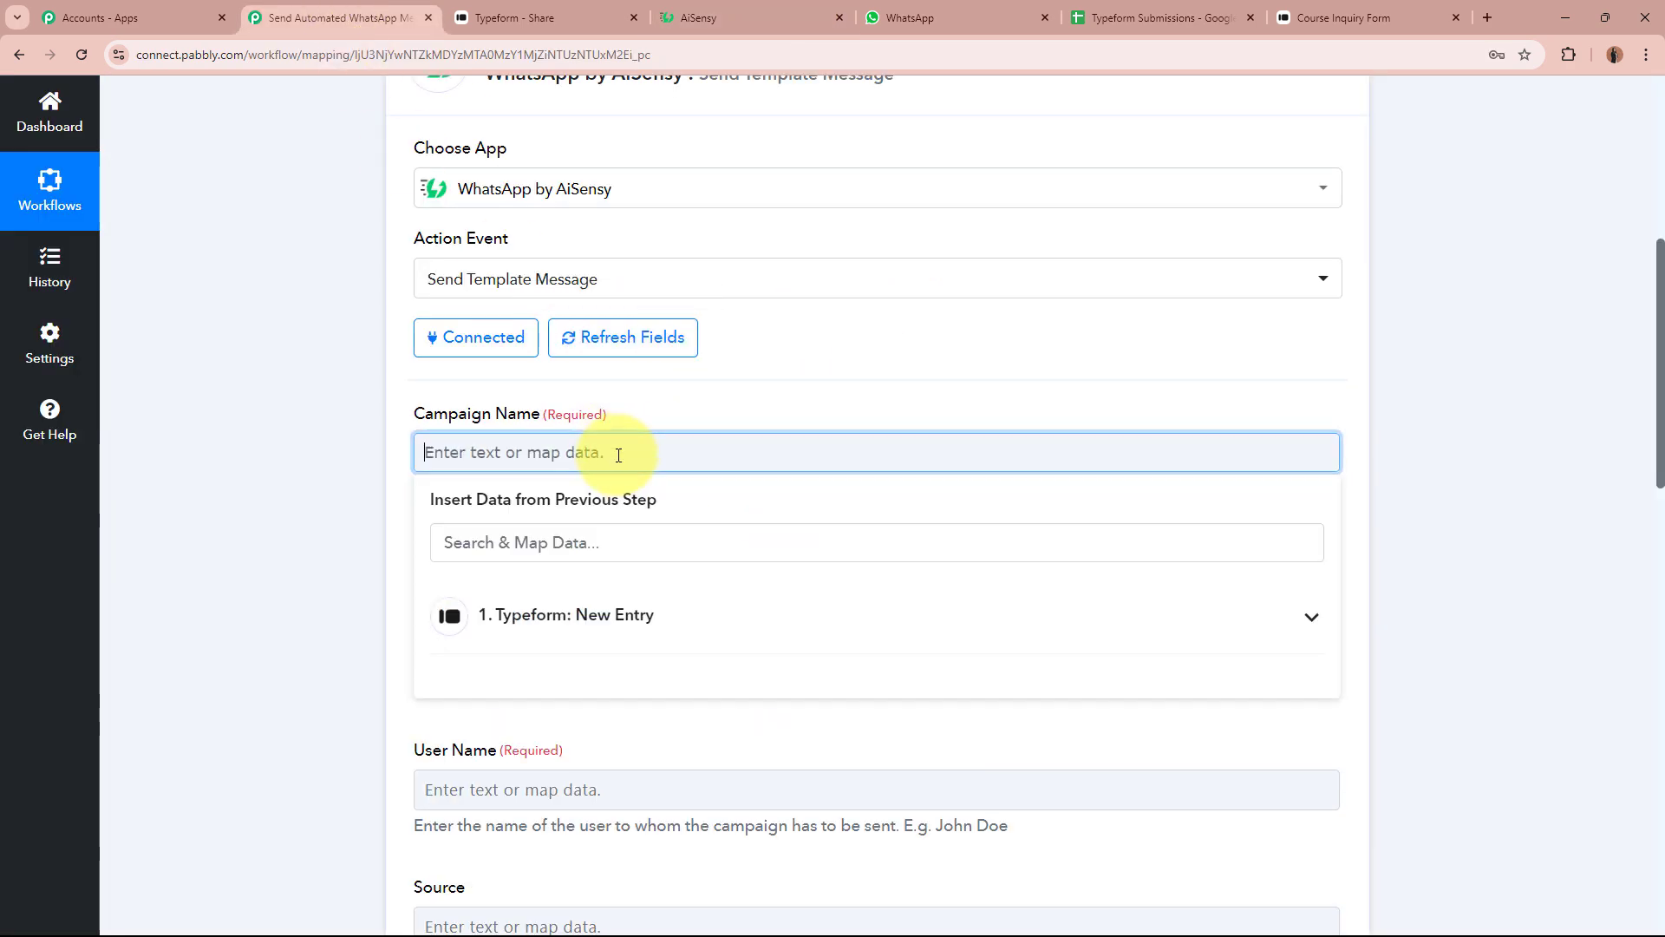
{"action": "key", "text": "ctrl+v"}
{"action": "left_click", "coordinate": [236, 445]}
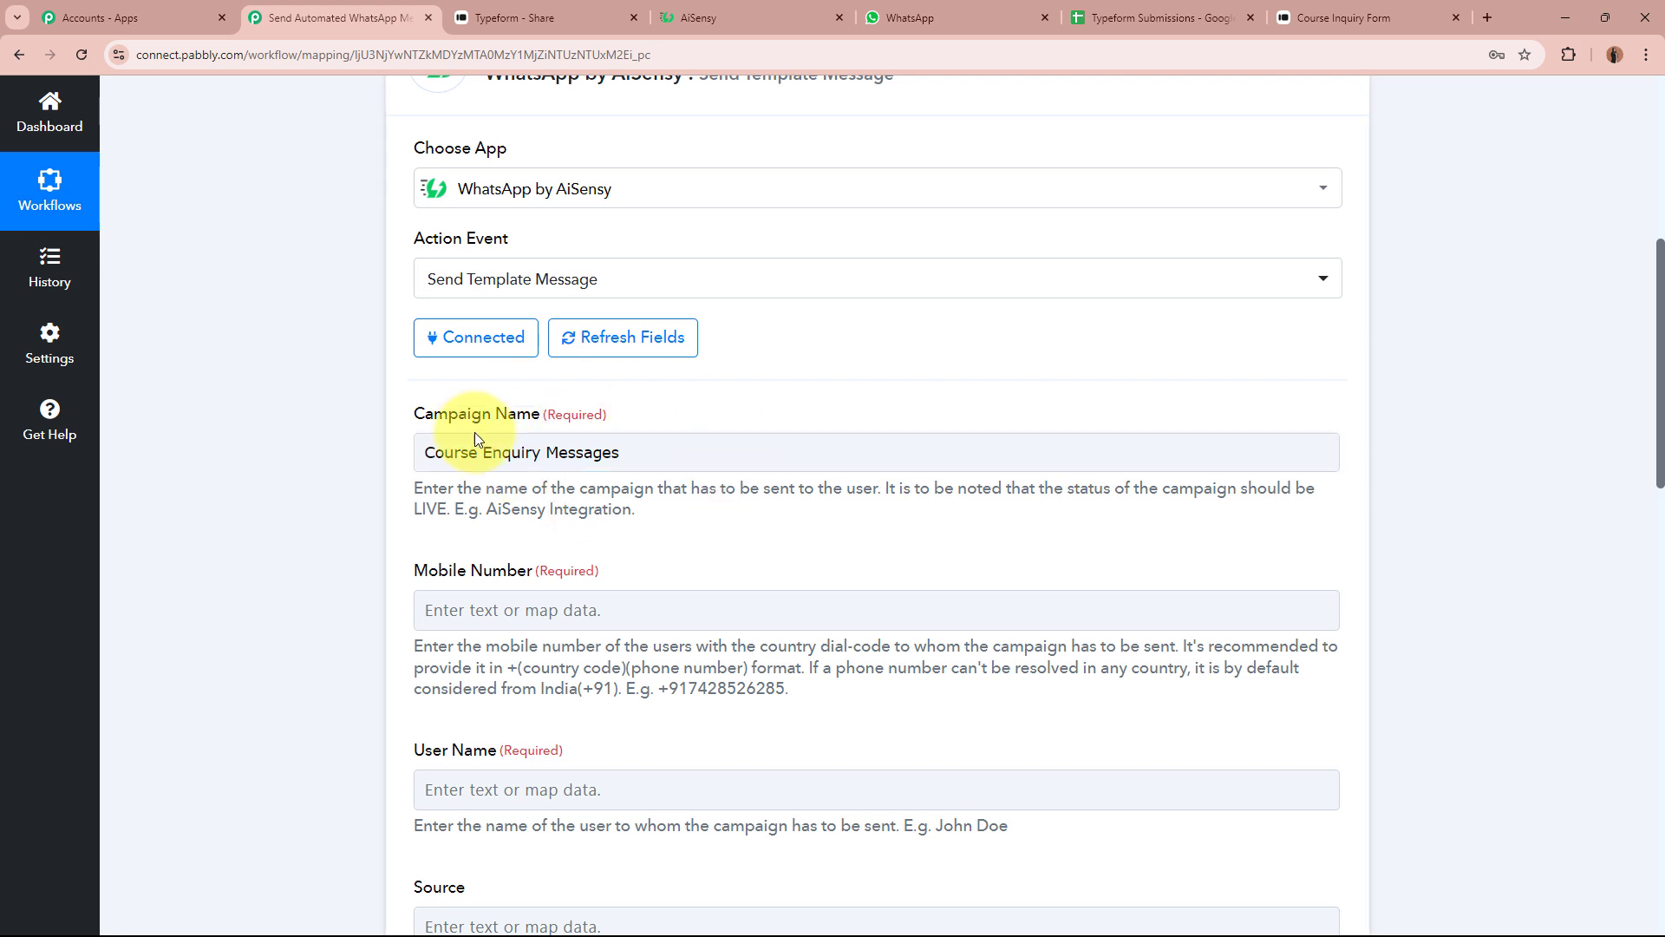
{"action": "left_click", "coordinate": [439, 452]}
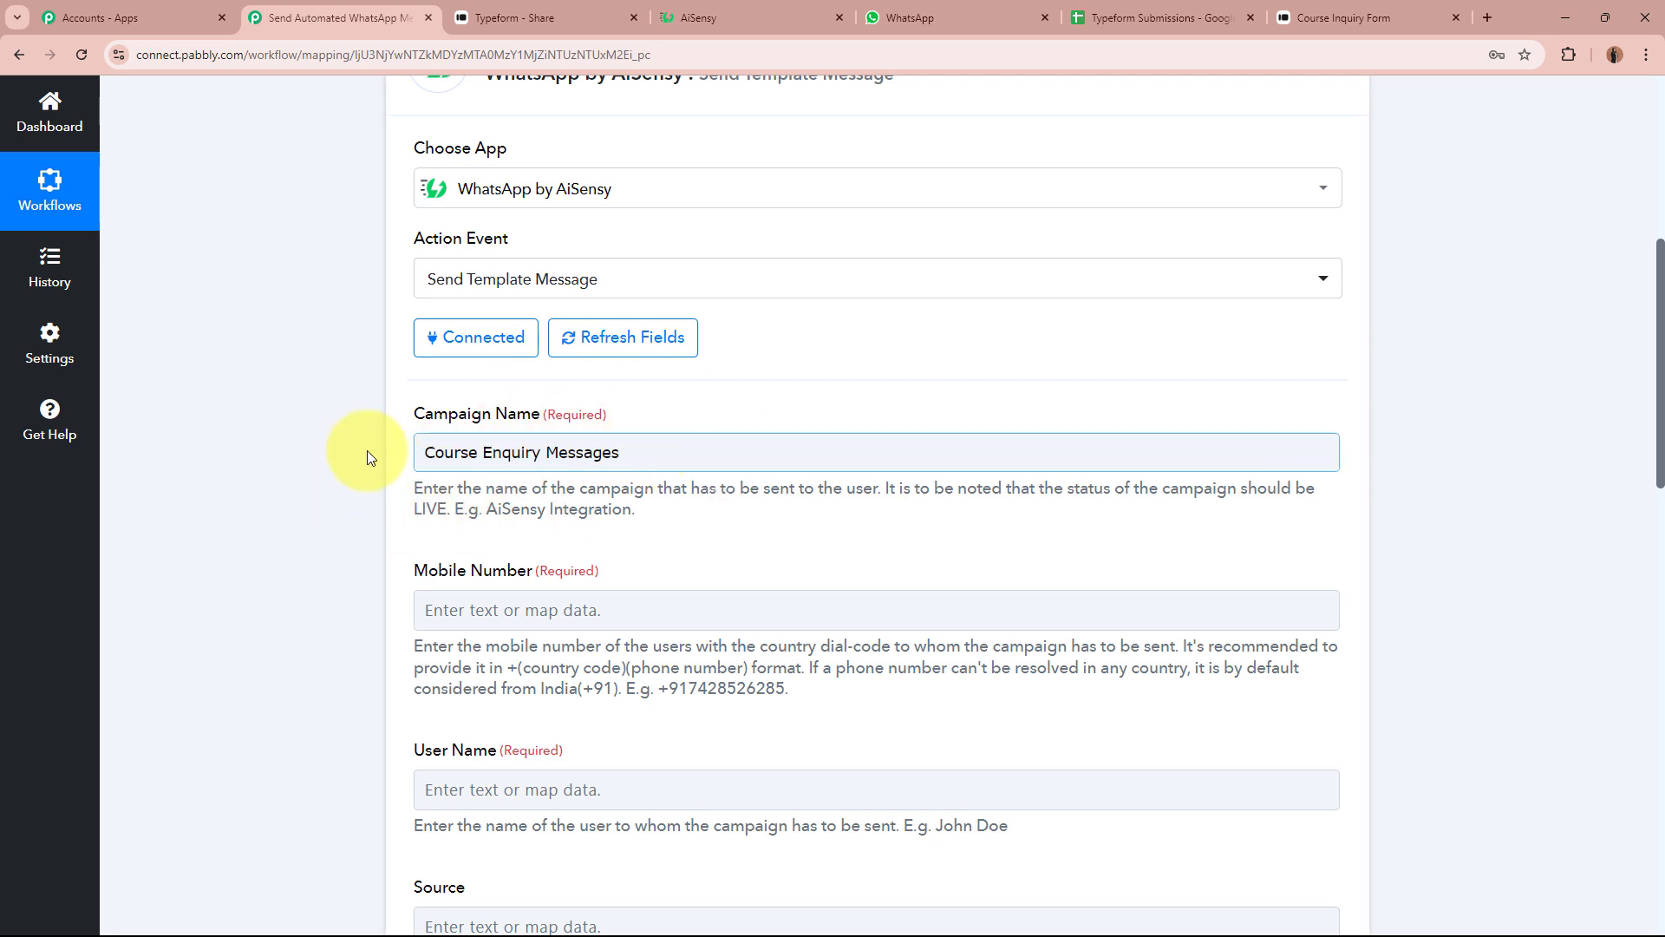
- Map the Mobile Number field to Form Response Answers 2 Phone Number from the Typeform New Entry data
{"action": "scroll", "coordinate": [267, 471], "scroll_direction": "down", "scroll_amount": 2}
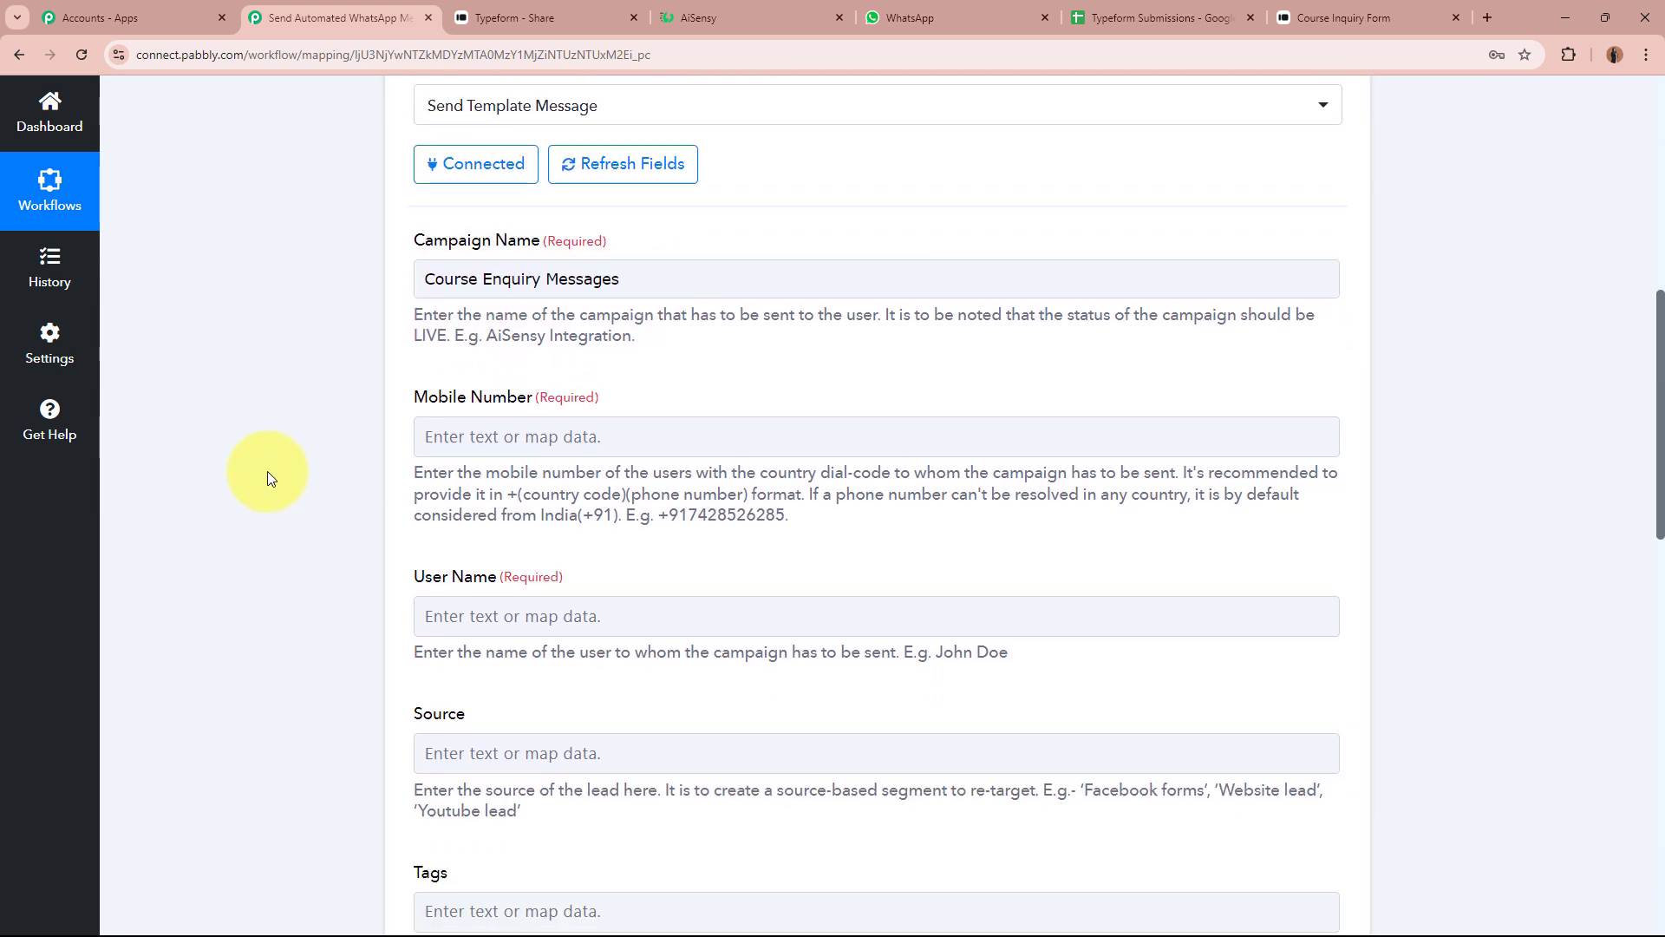
{"action": "scroll", "coordinate": [267, 465], "scroll_direction": "down", "scroll_amount": 1}
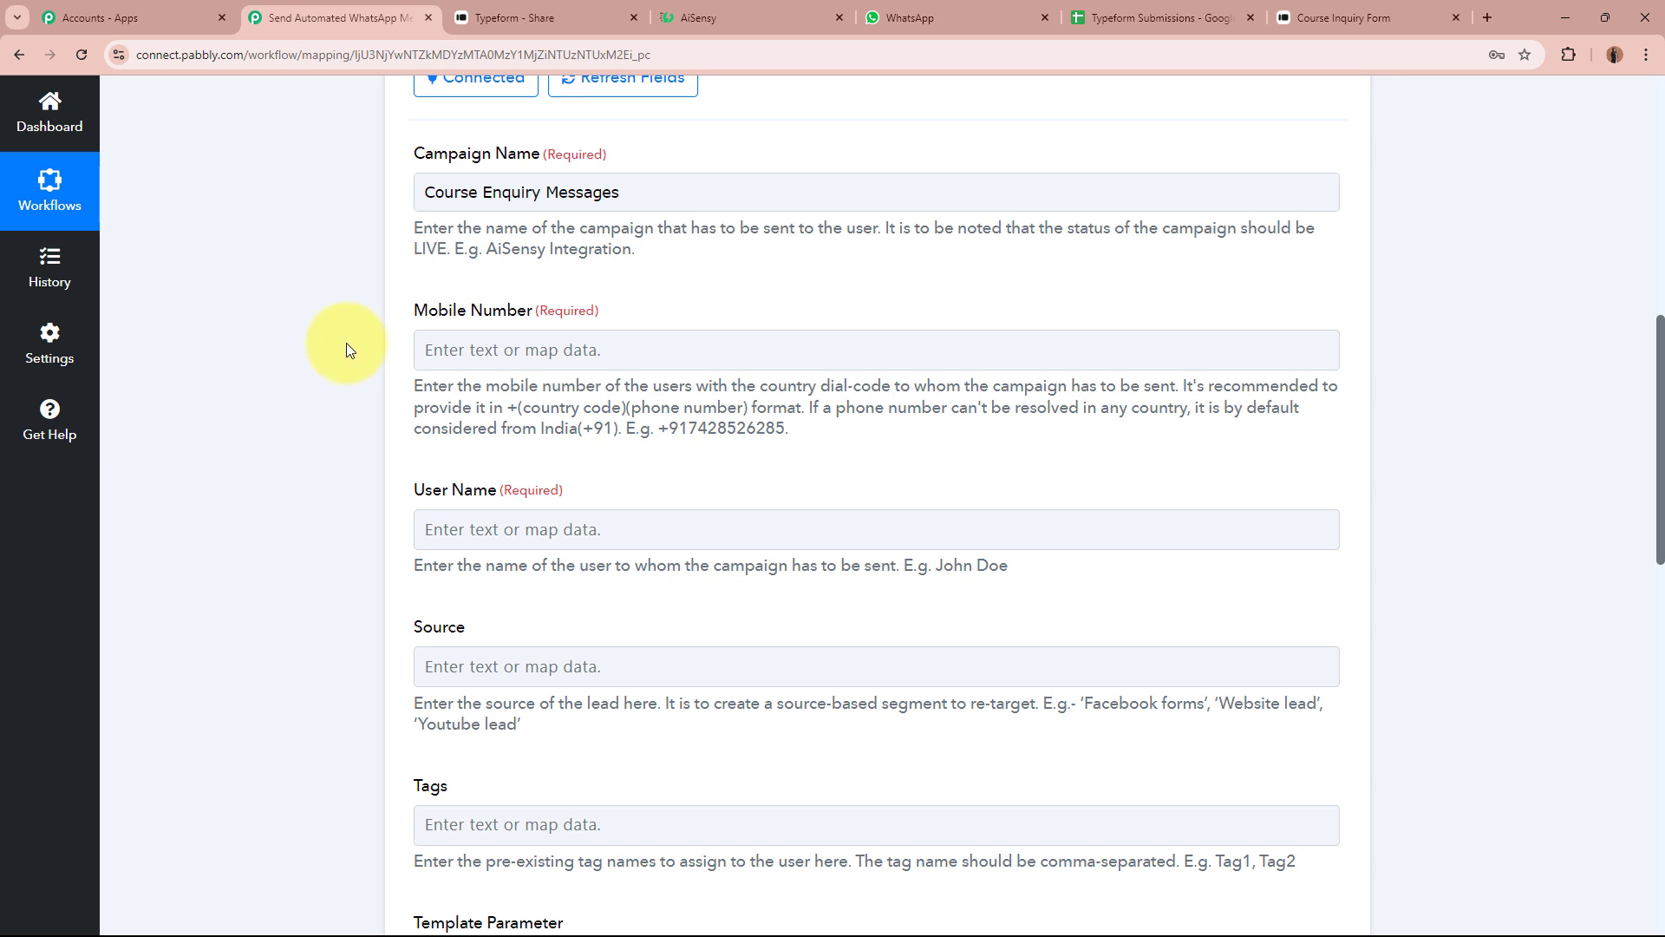
{"action": "scroll", "coordinate": [346, 350], "scroll_direction": "up", "scroll_amount": 6}
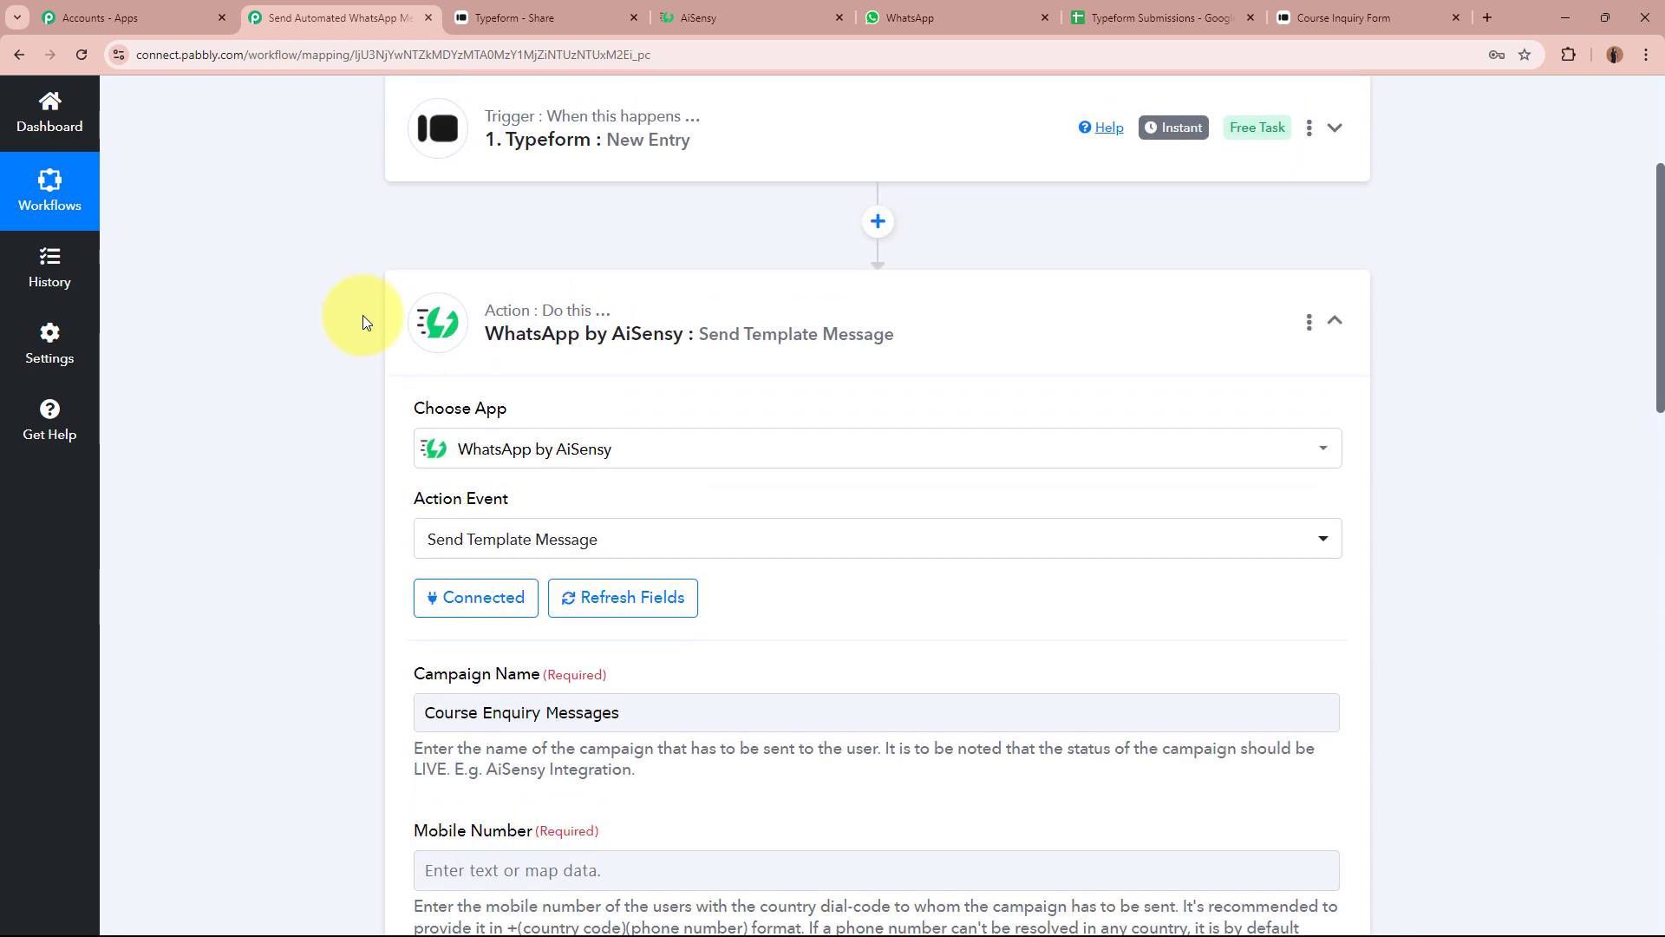
{"action": "scroll", "coordinate": [321, 446], "scroll_direction": "down", "scroll_amount": 4}
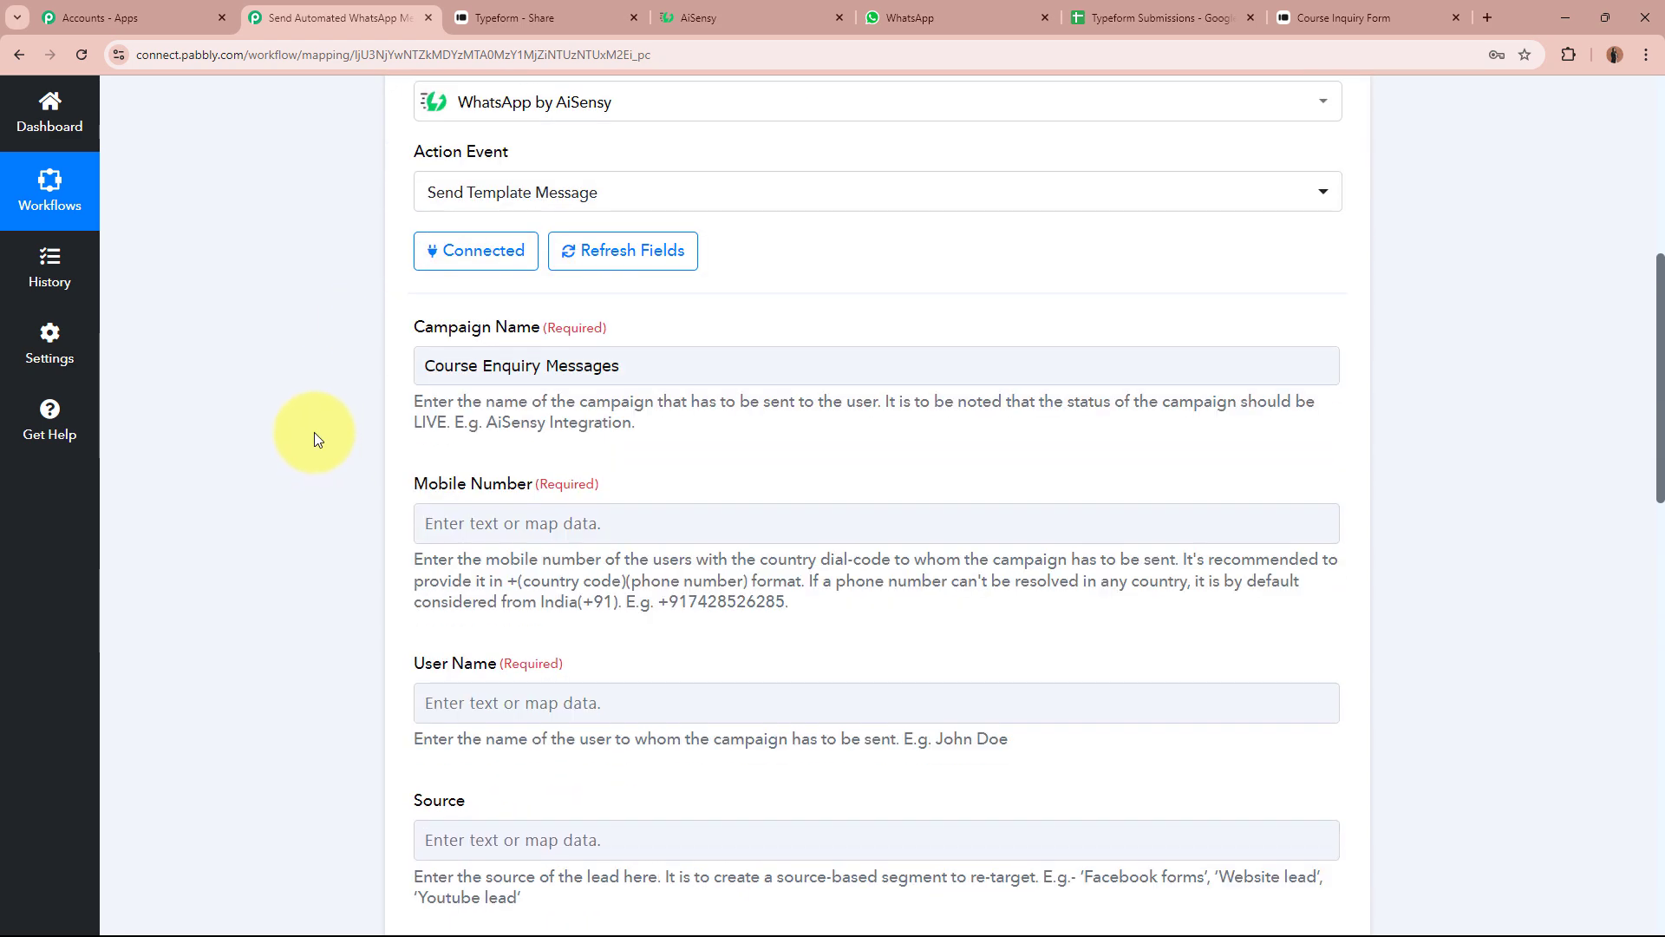
{"action": "scroll", "coordinate": [314, 430], "scroll_direction": "down", "scroll_amount": 2}
{"action": "left_click", "coordinate": [553, 357]}
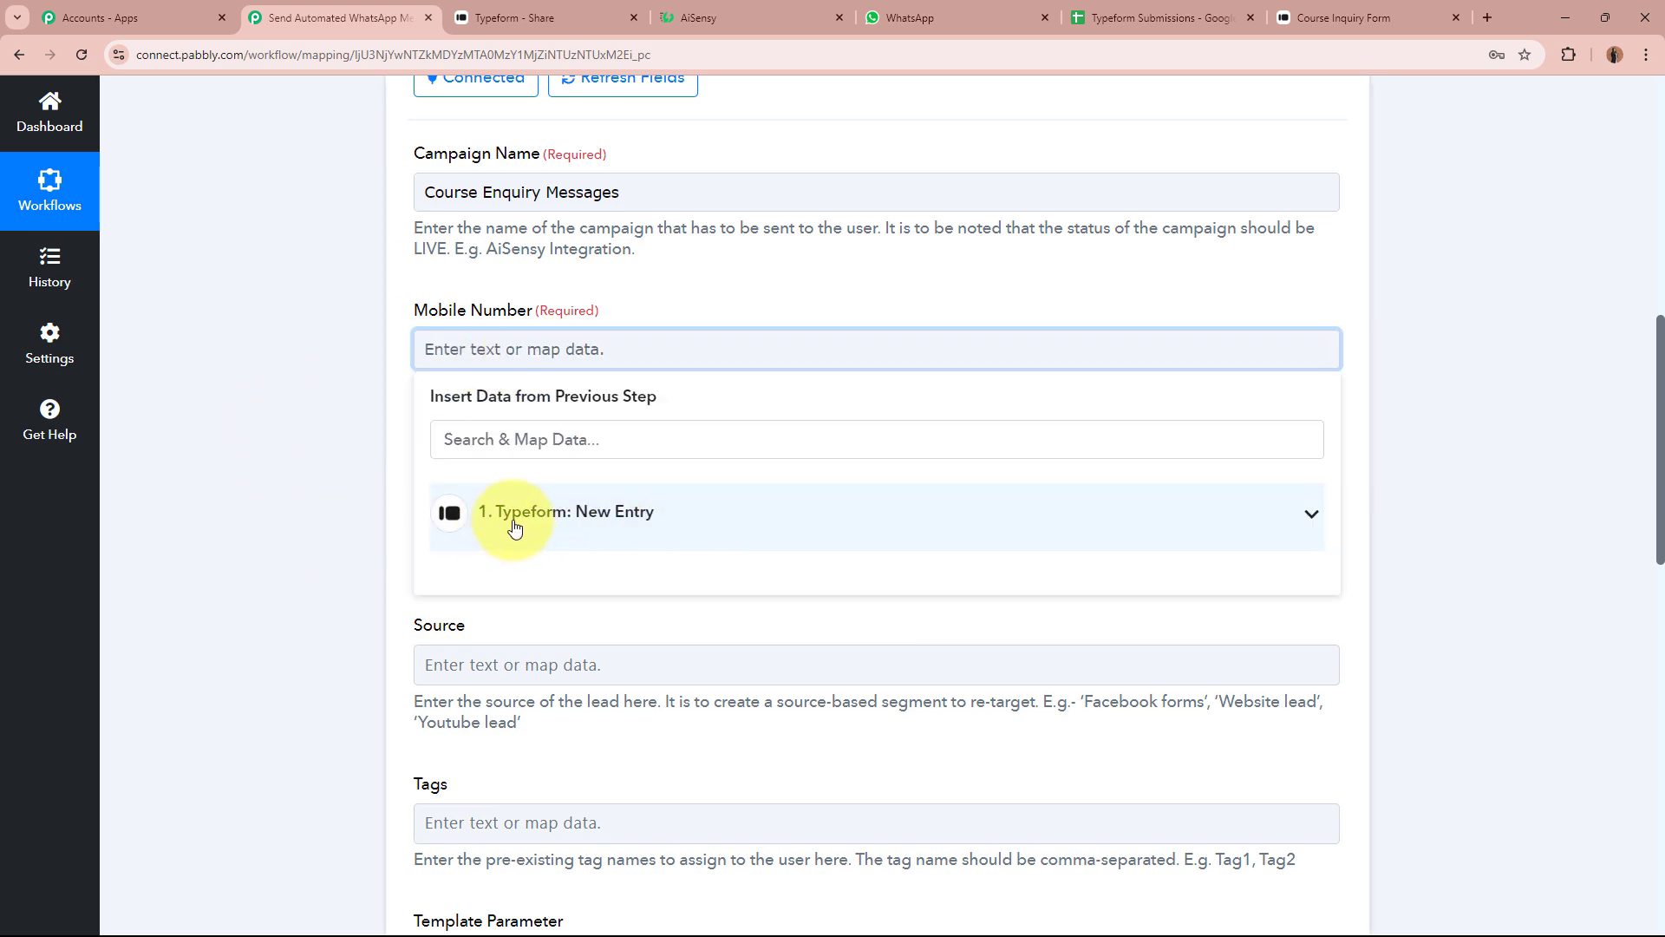
{"action": "left_click", "coordinate": [683, 525]}
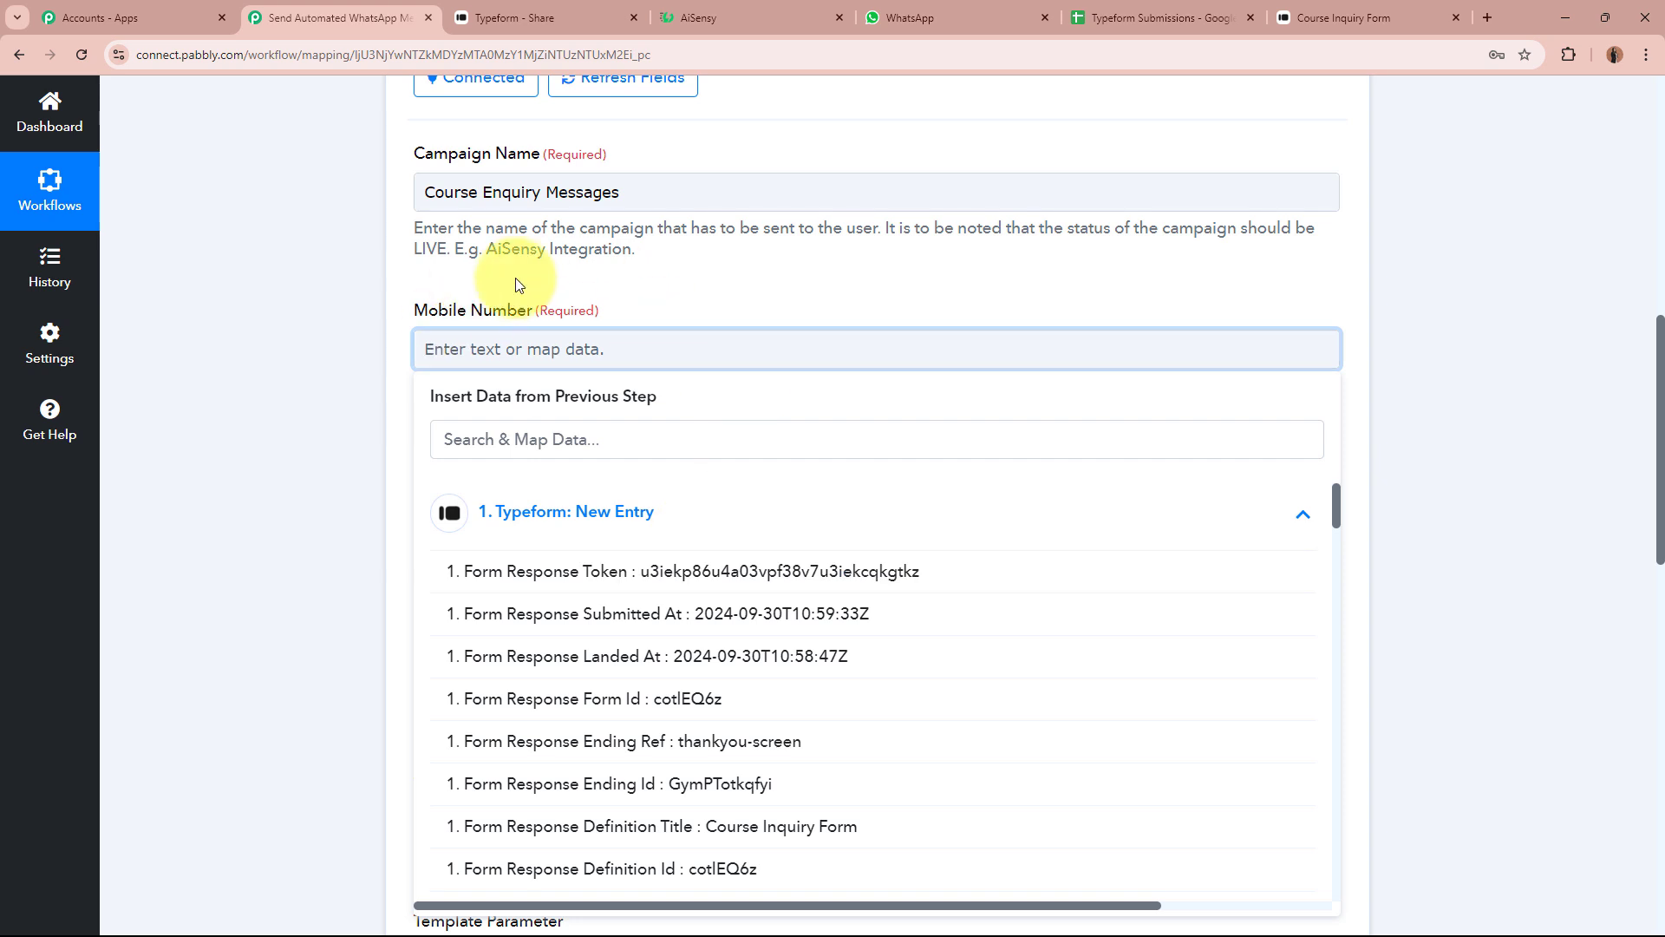
{"action": "left_click", "coordinate": [659, 438]}
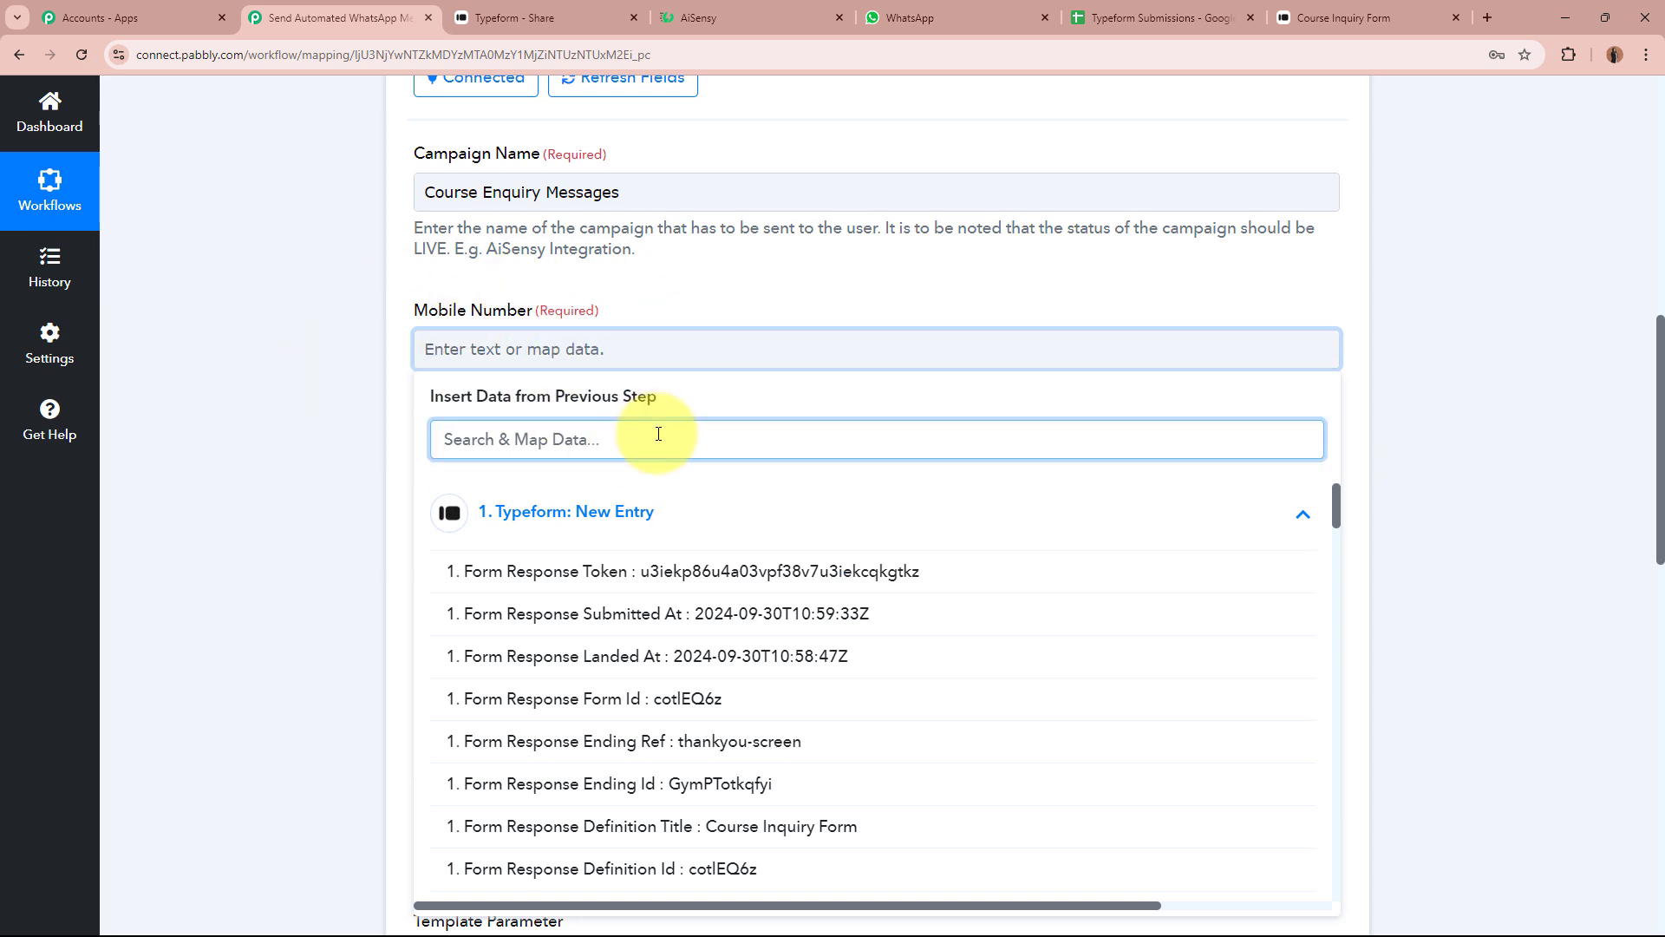
{"action": "type", "text": "+9"}
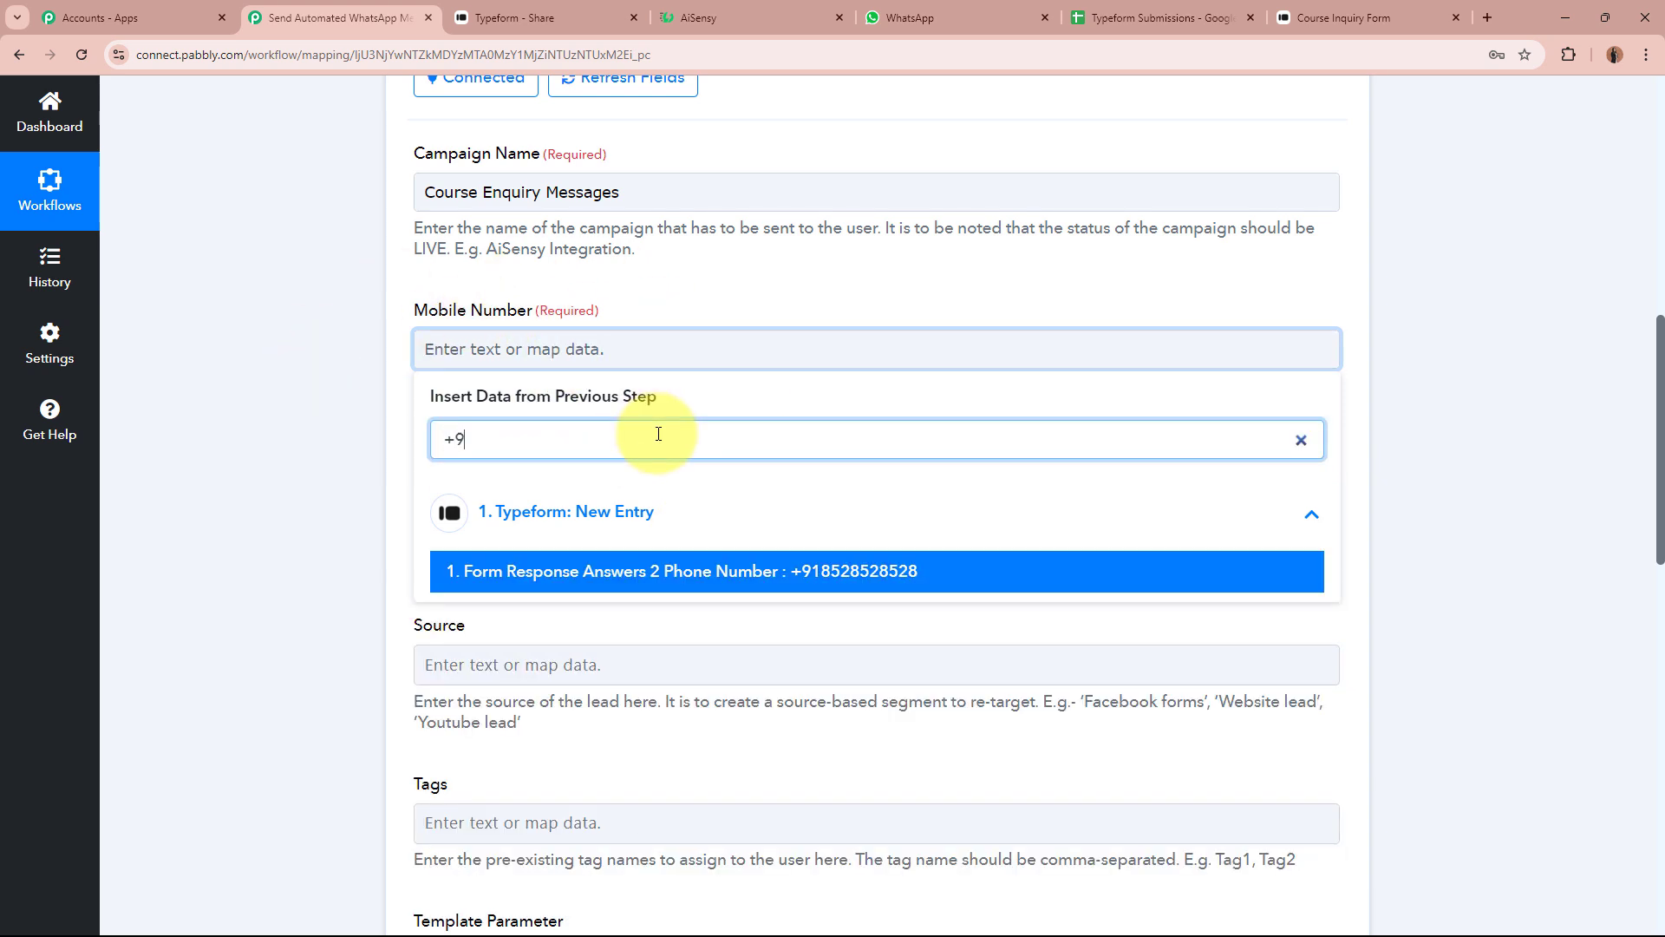
{"action": "type", "text": "1"}
{"action": "key", "text": "BackSpace"}
{"action": "key", "text": "BackSpace"}
{"action": "key", "text": "BackSpace"}
{"action": "type", "text": "Phone"}
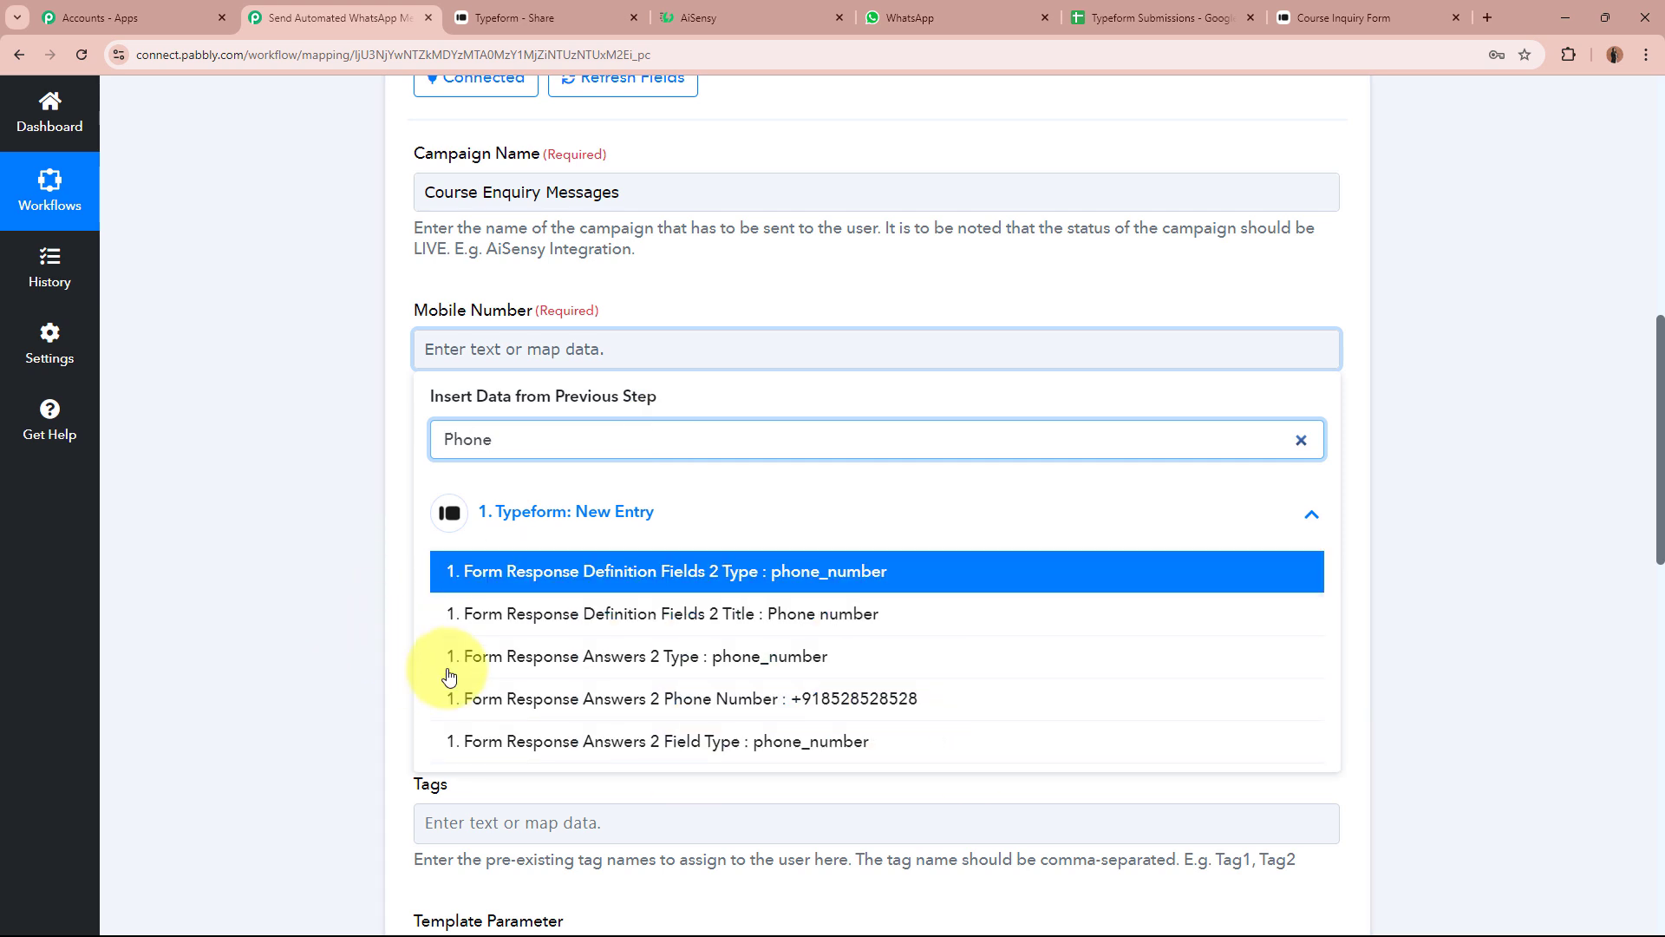
{"action": "left_click", "coordinate": [972, 706]}
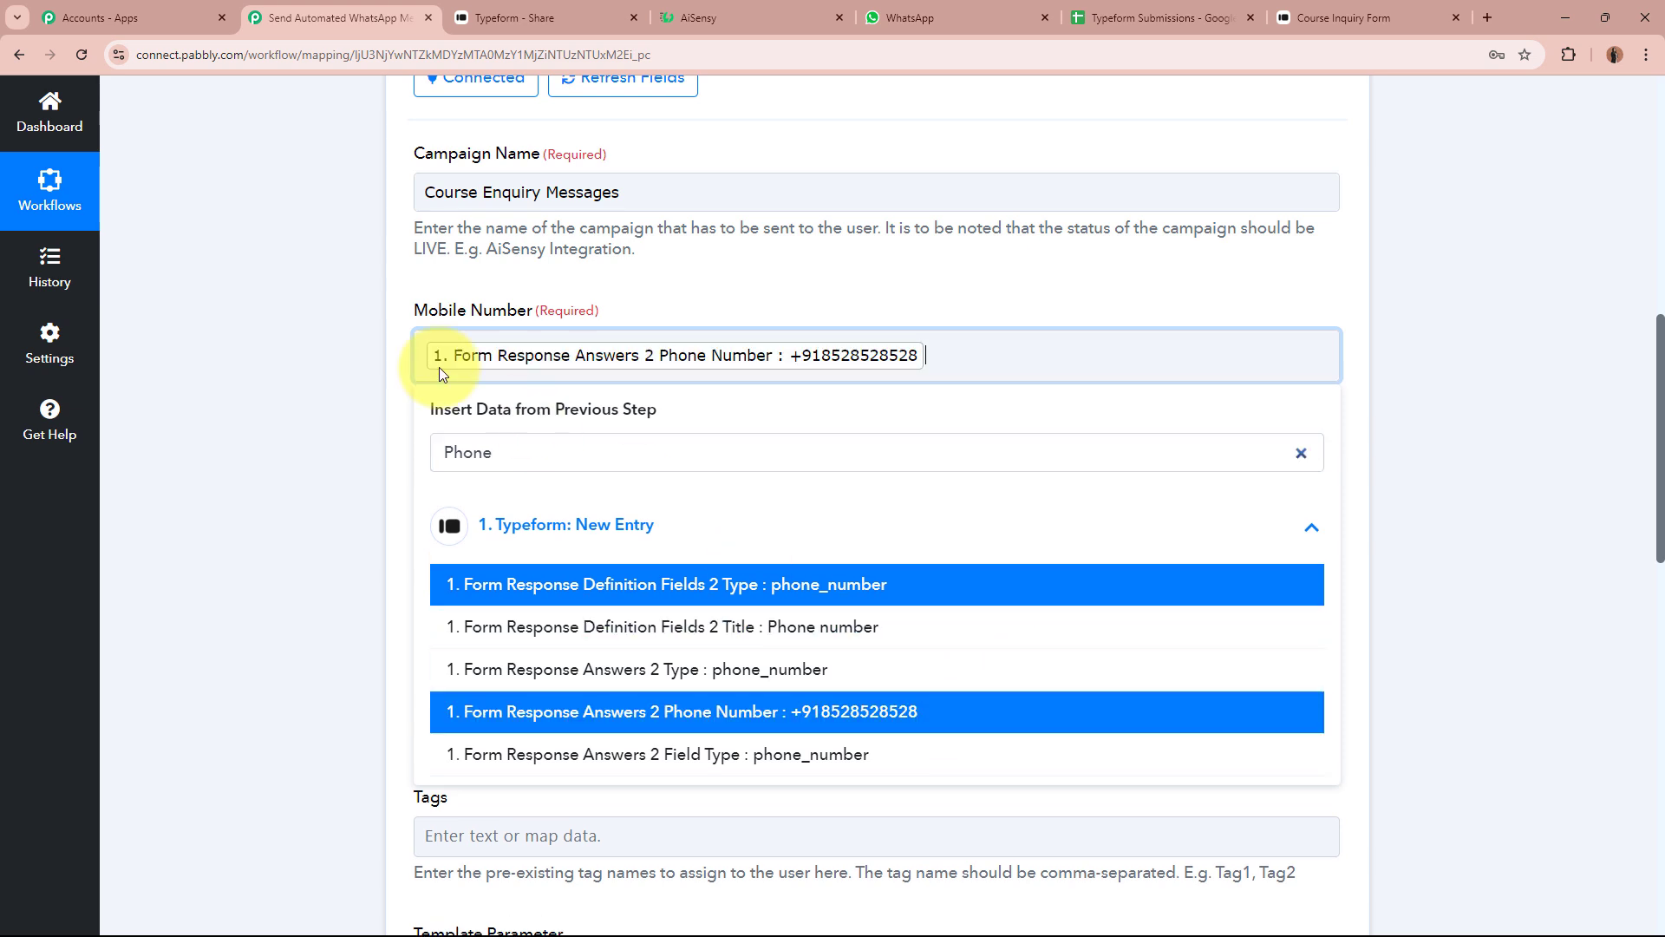
{"action": "left_click", "coordinate": [311, 315]}
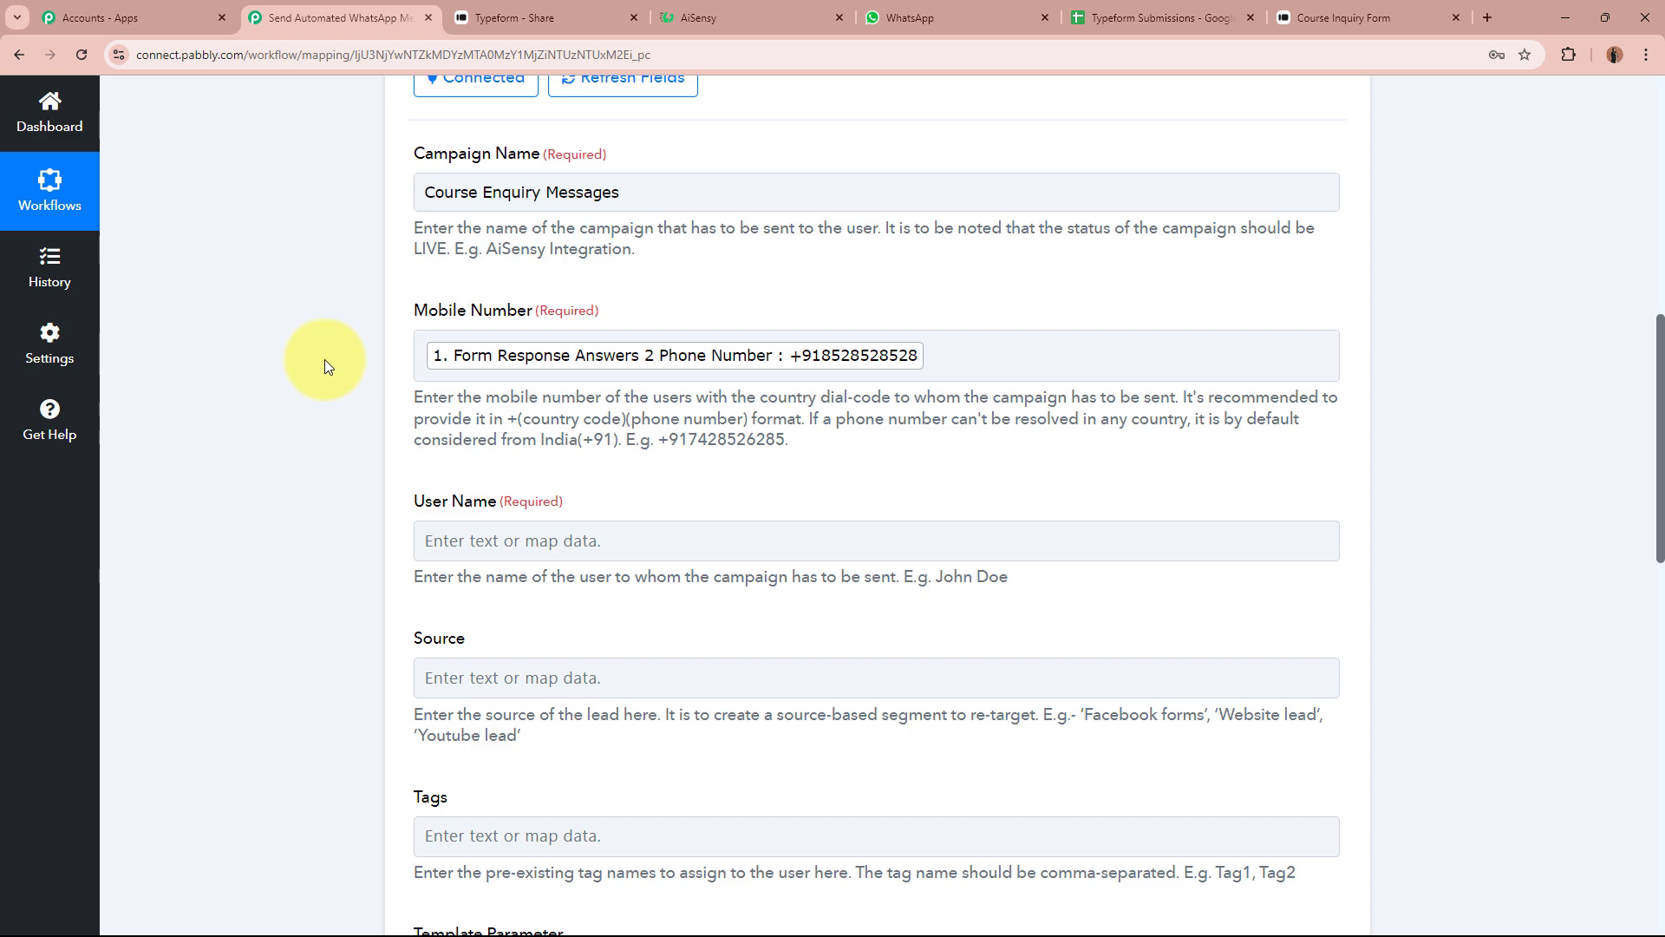
- Map the User Name field to Form Response Answers 0 Text followed by Form Response Answers 1 Type
{"action": "scroll", "coordinate": [392, 430], "scroll_direction": "up", "scroll_amount": 8}
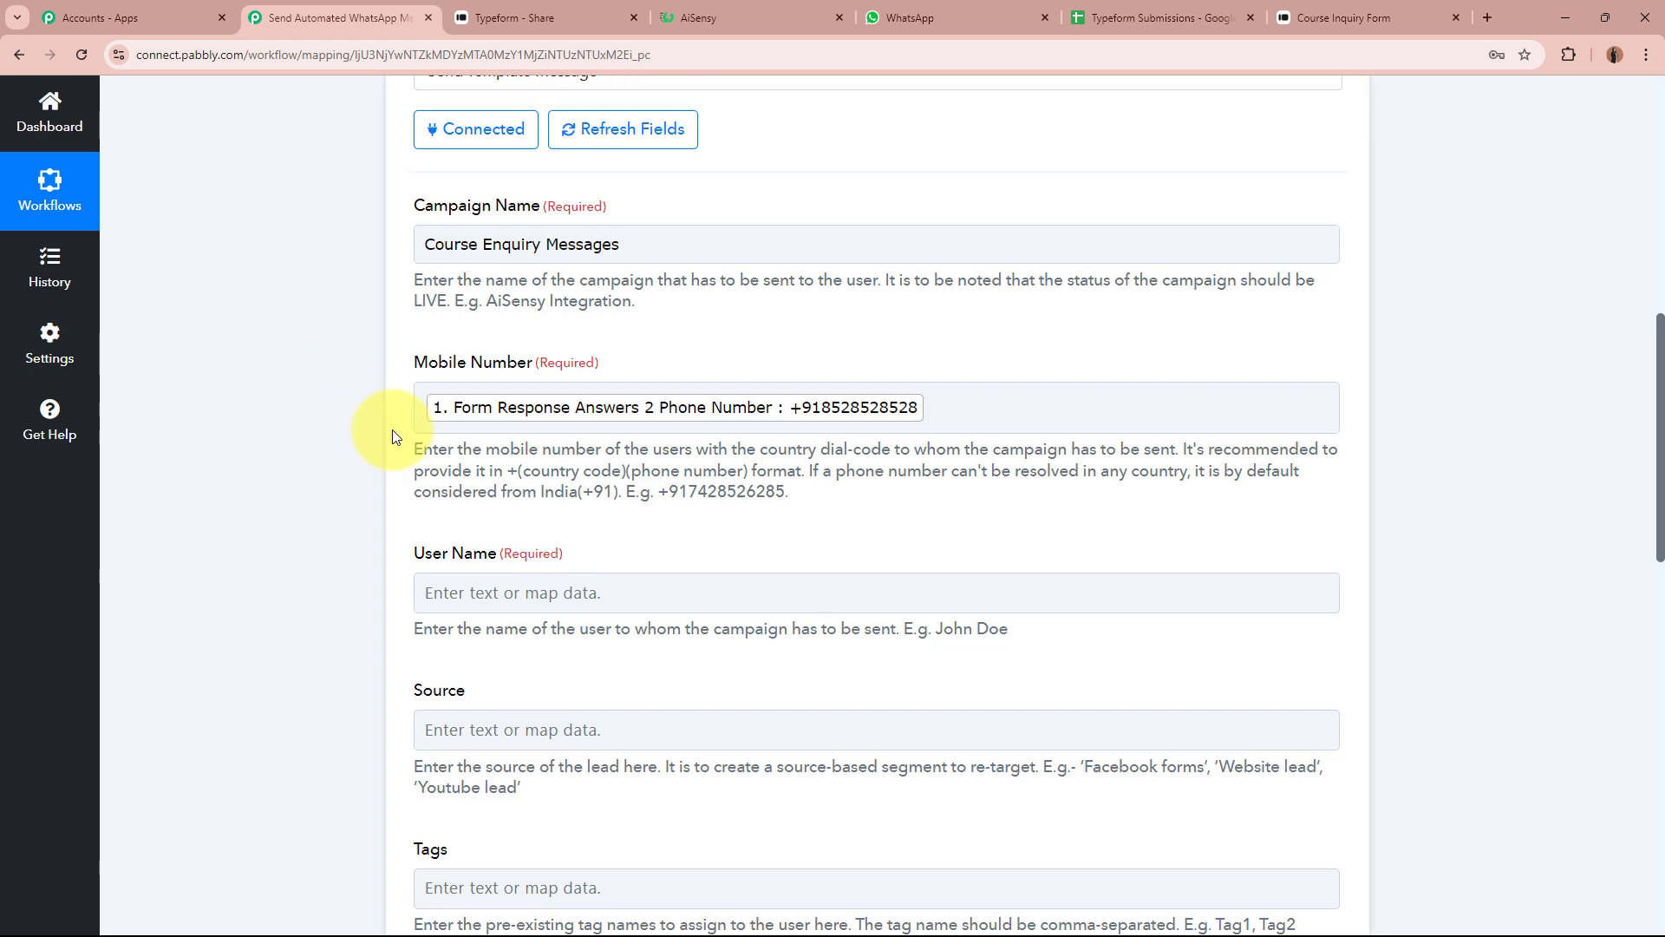
{"action": "scroll", "coordinate": [316, 459], "scroll_direction": "down", "scroll_amount": 6}
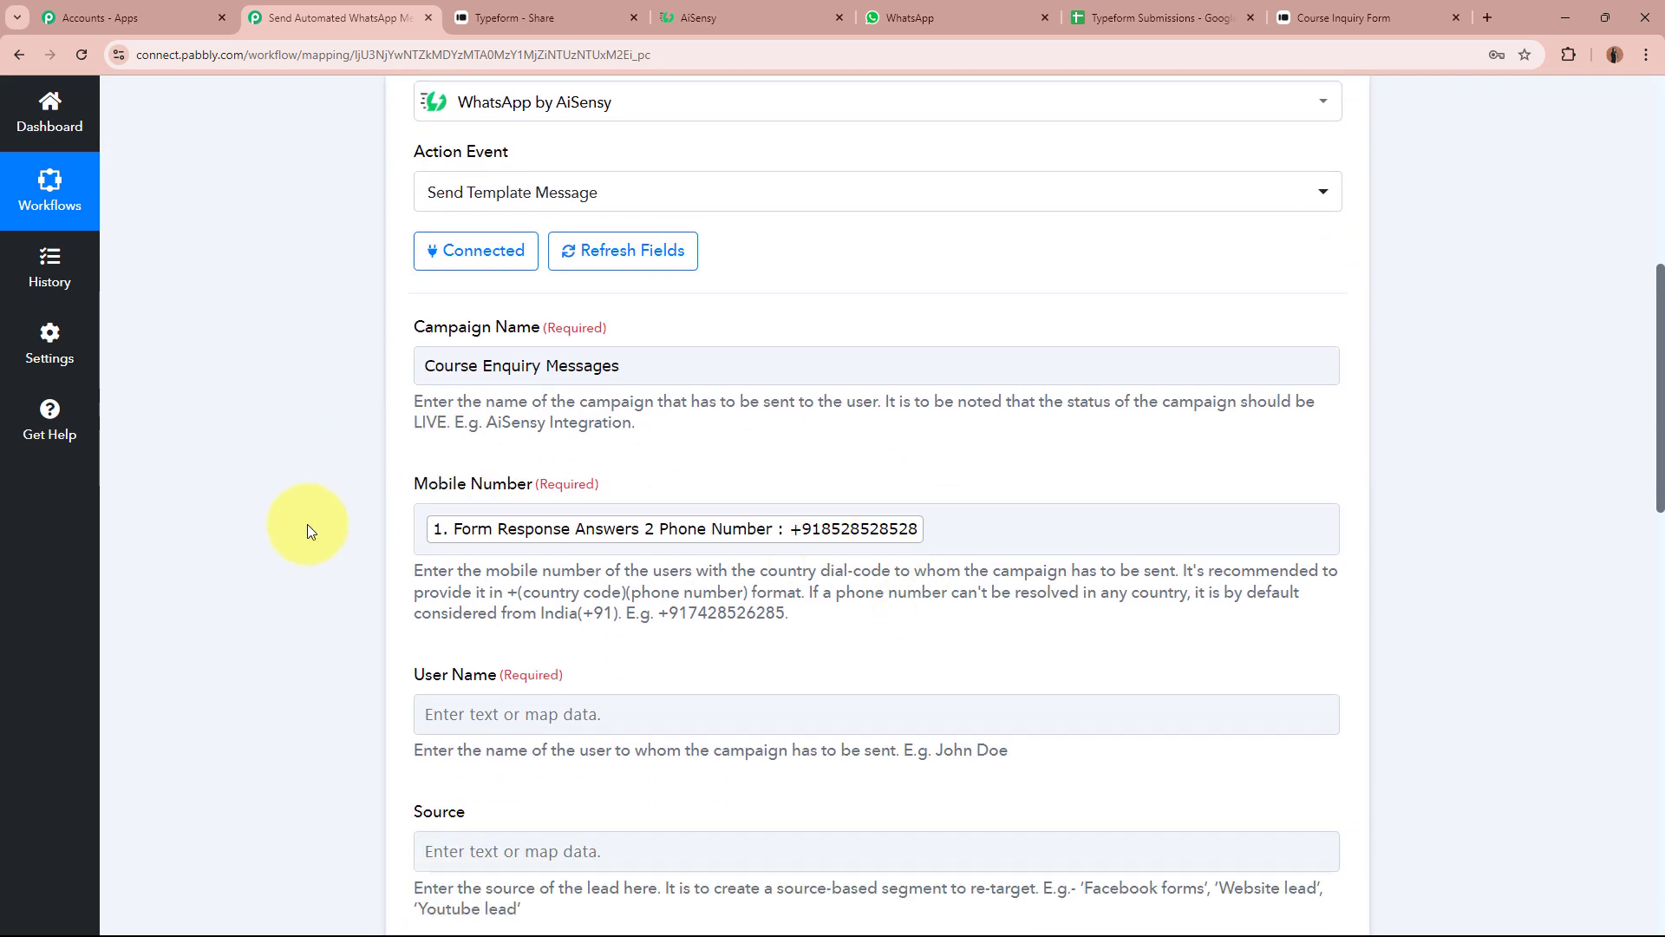
{"action": "scroll", "coordinate": [238, 499], "scroll_direction": "down", "scroll_amount": 1}
{"action": "scroll", "coordinate": [238, 490], "scroll_direction": "down", "scroll_amount": 4}
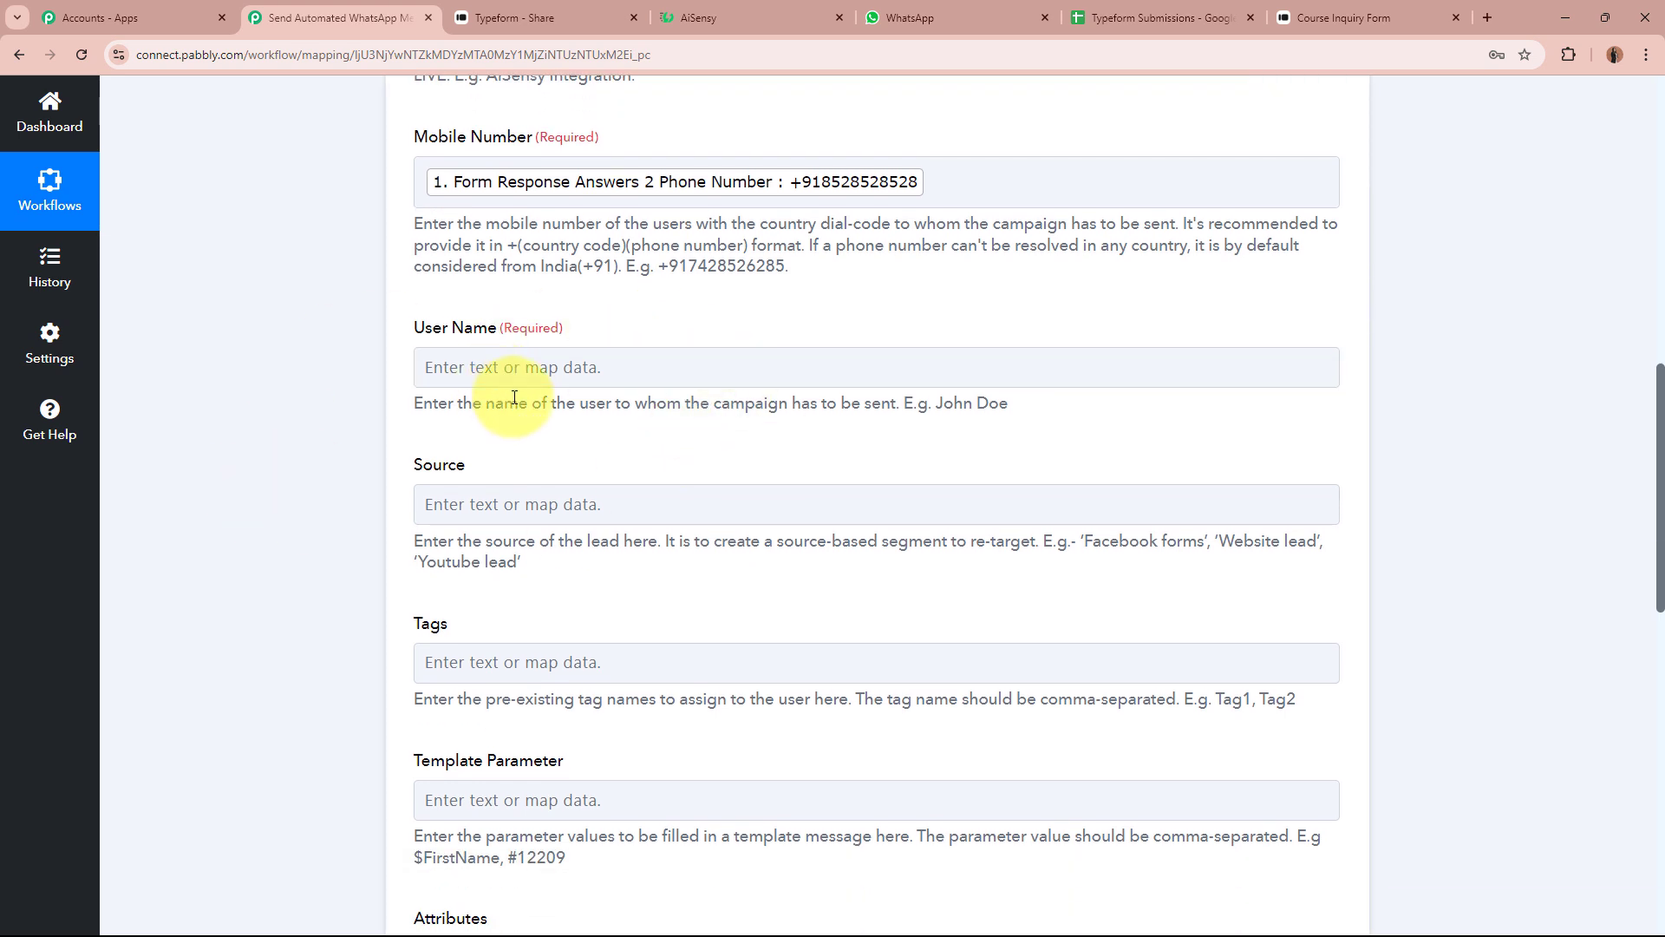
{"action": "left_click_drag", "start_coordinate": [478, 401], "coordinate": [1011, 401]}
{"action": "left_click", "coordinate": [737, 370]}
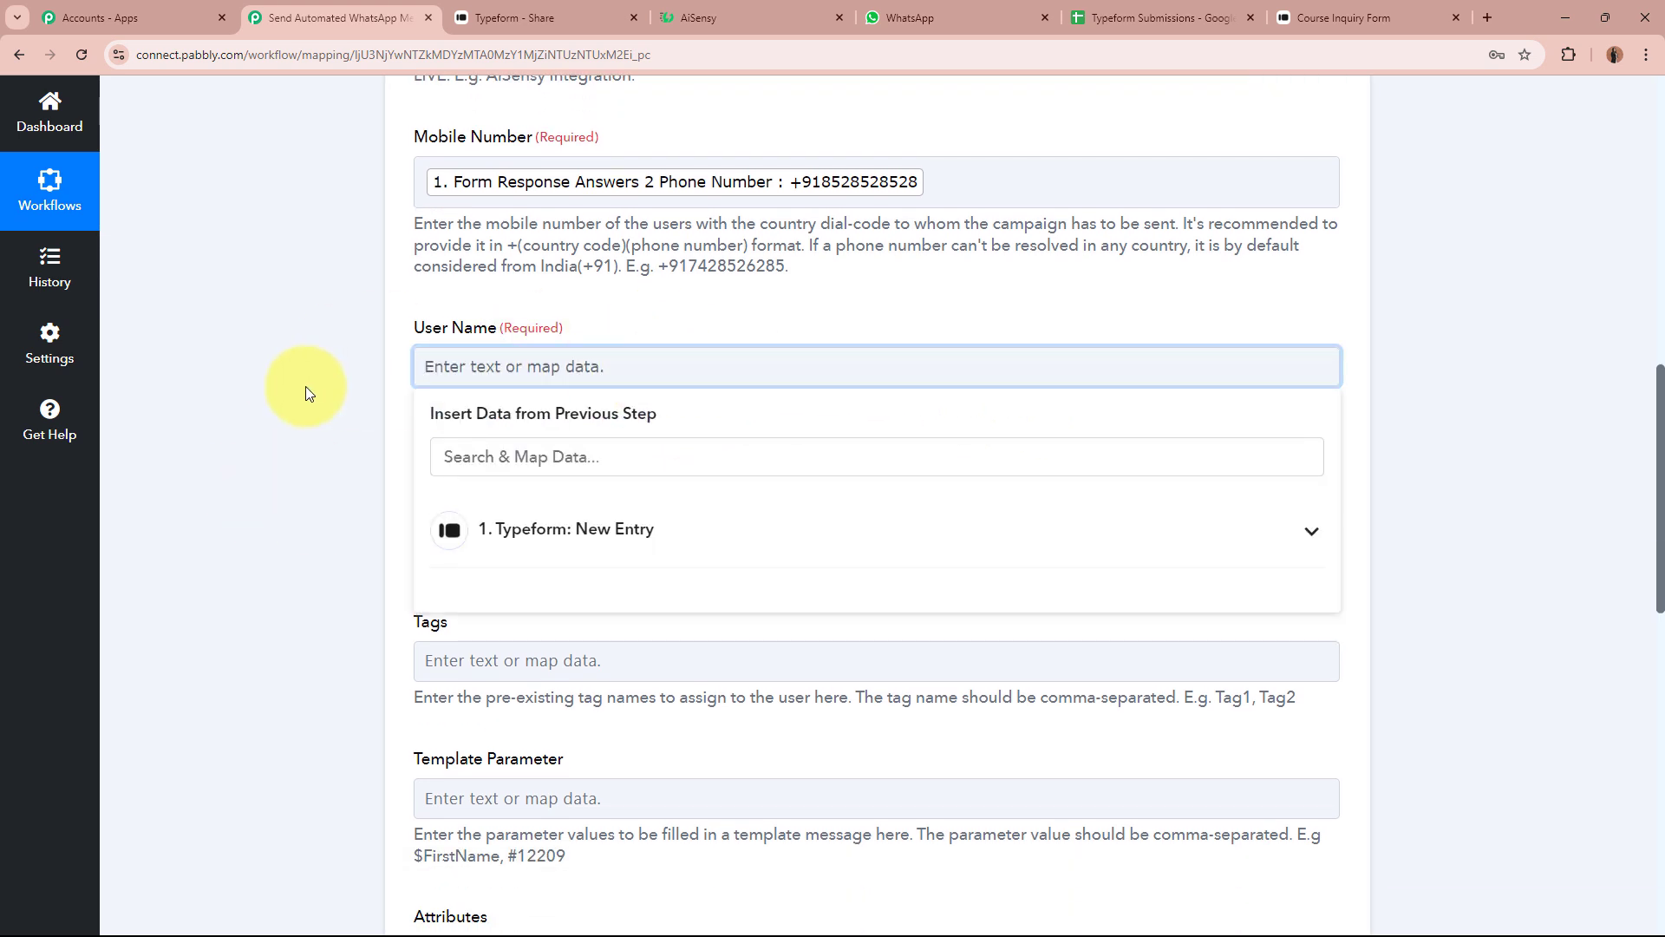
{"action": "left_click", "coordinate": [664, 459]}
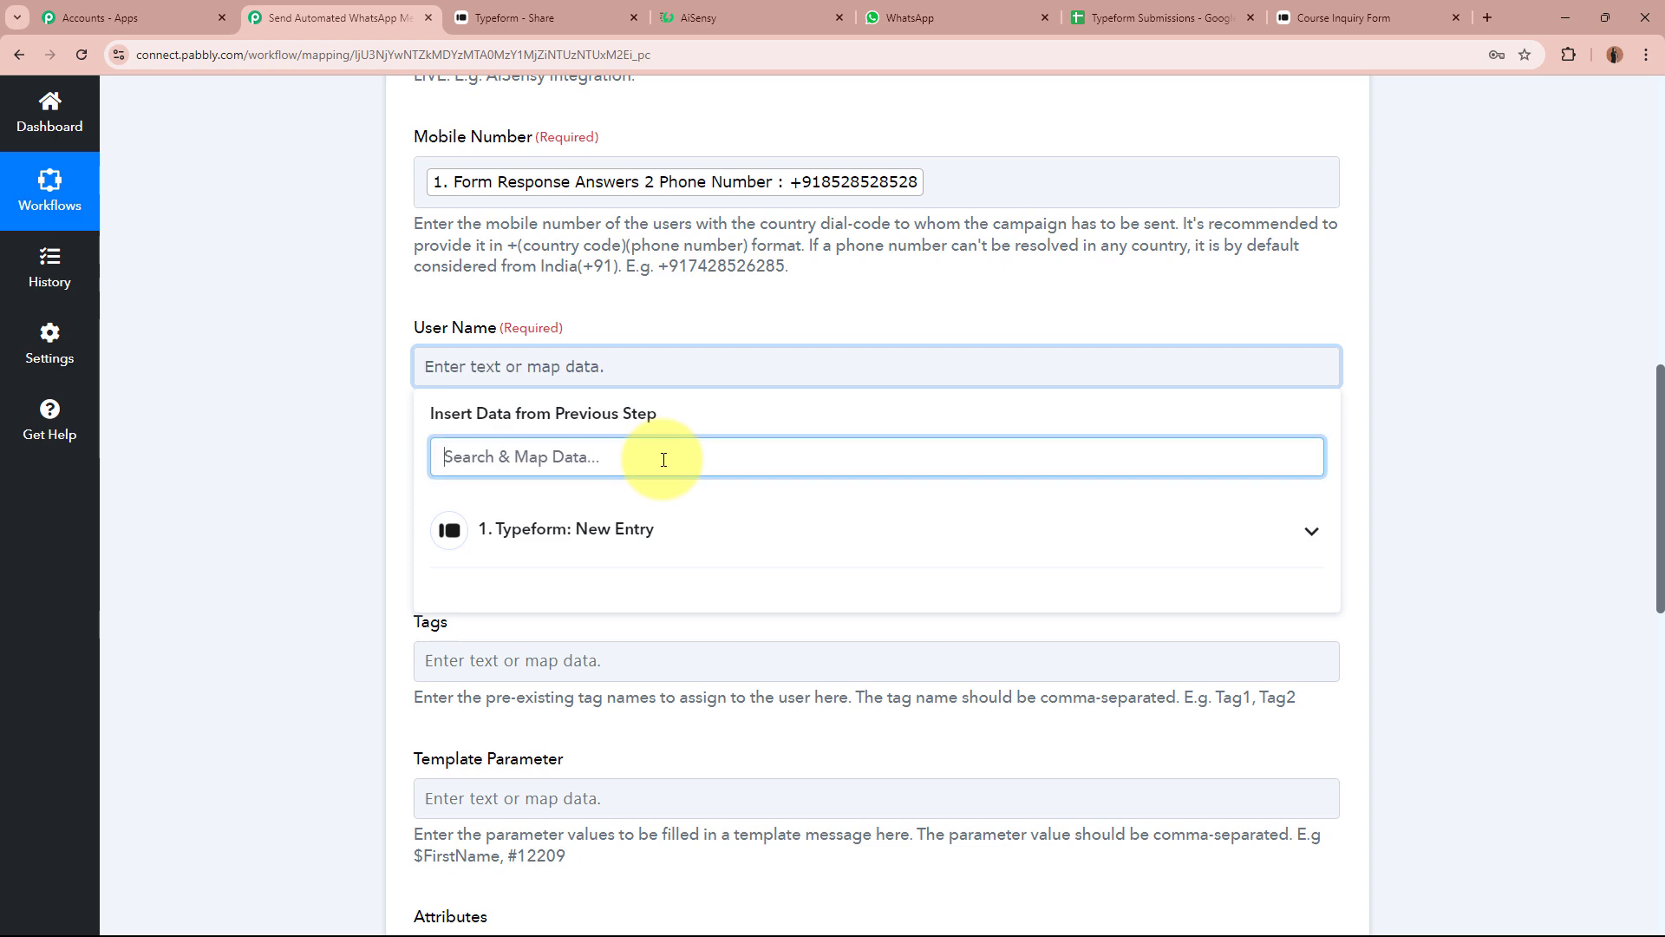
{"action": "type", "text": "text"}
{"action": "left_click", "coordinate": [810, 825]}
{"action": "left_click", "coordinate": [796, 686]}
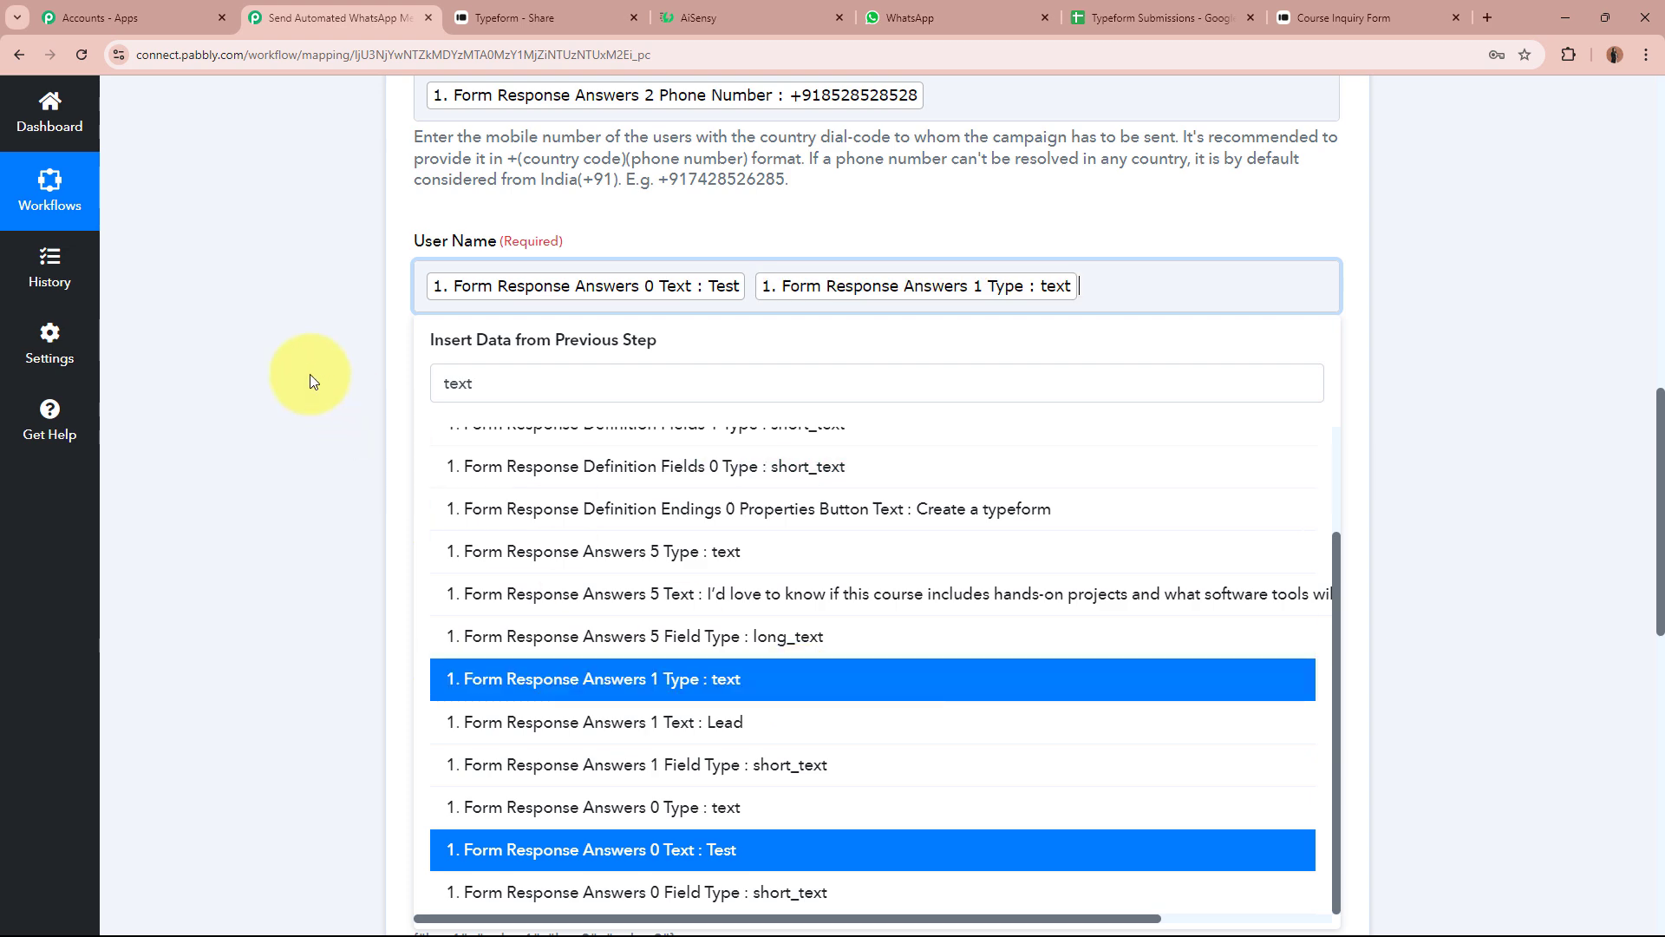
{"action": "left_click", "coordinate": [310, 373]}
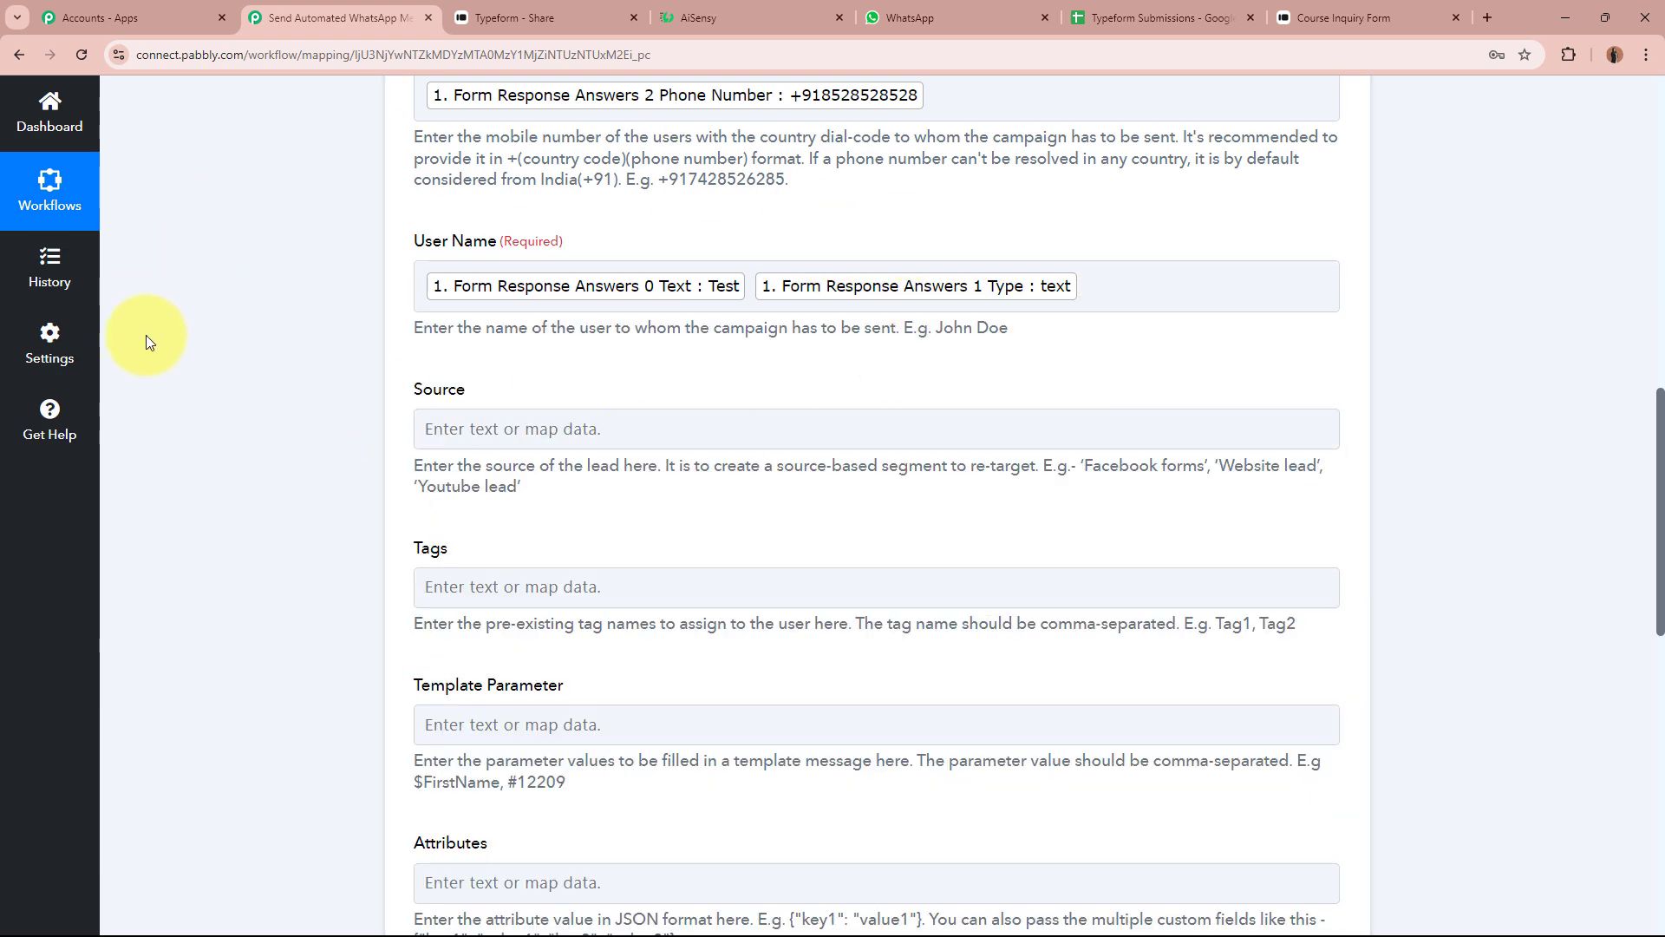
- Review the Source, Tags and Template Parameter fields of the Send Template Message action
{"action": "scroll", "coordinate": [144, 331], "scroll_direction": "down", "scroll_amount": 3}
{"action": "left_click_drag", "start_coordinate": [409, 129], "coordinate": [488, 134]}
{"action": "double_click", "coordinate": [430, 287]}
{"action": "left_click", "coordinate": [179, 298]}
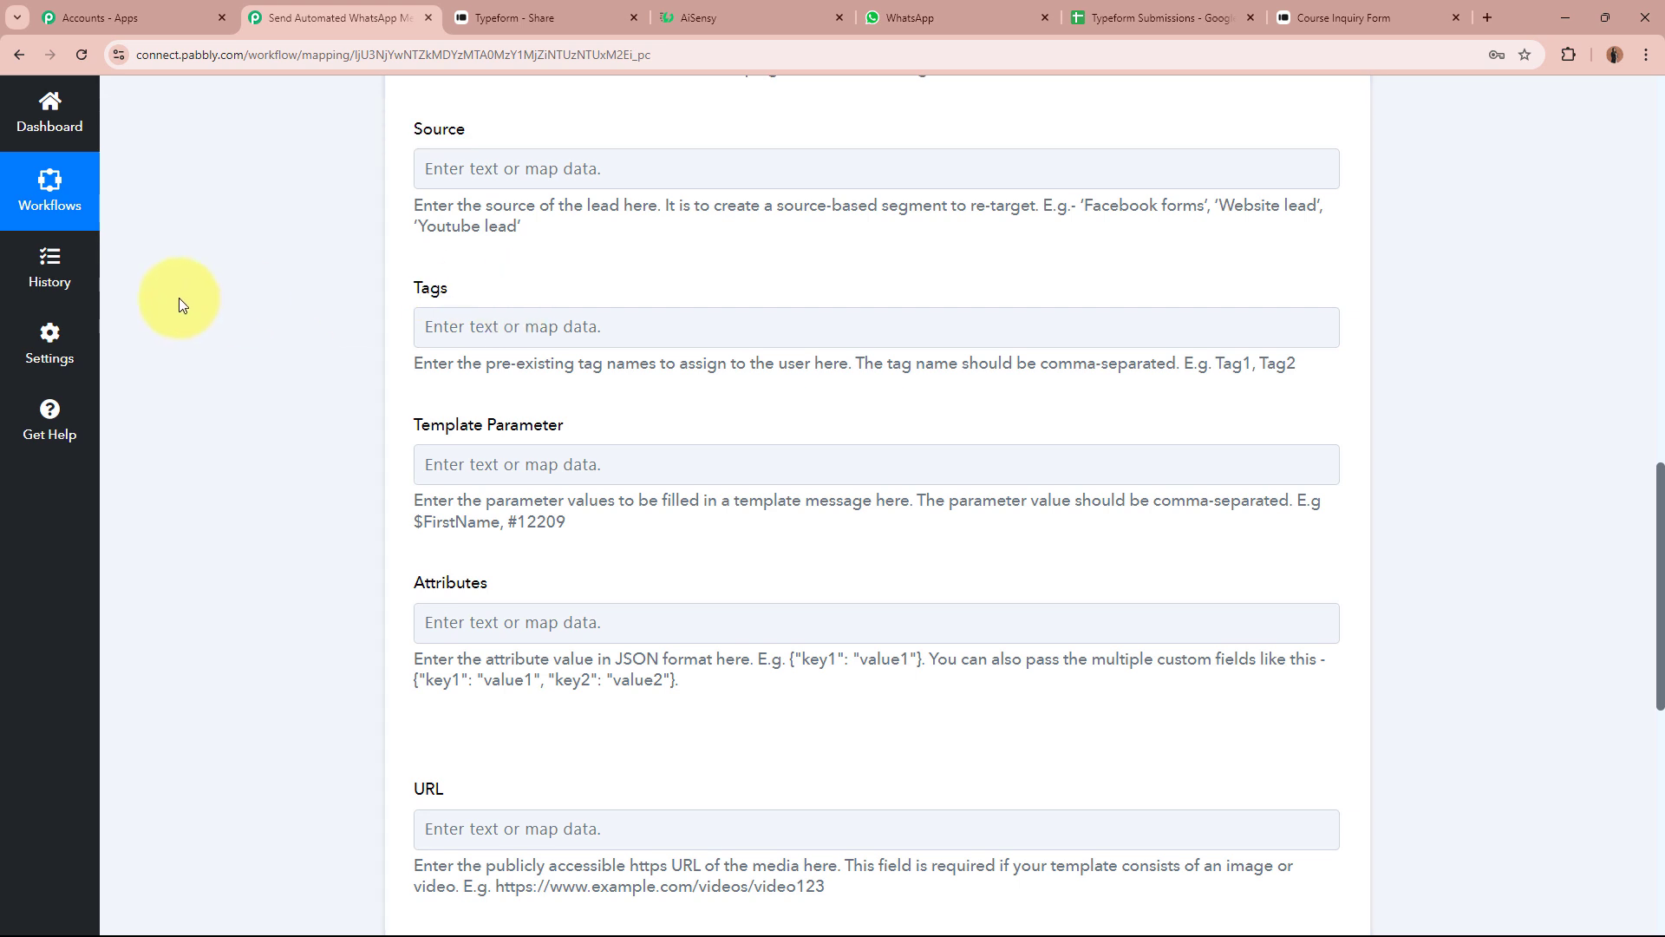
{"action": "scroll", "coordinate": [179, 299], "scroll_direction": "down", "scroll_amount": 1}
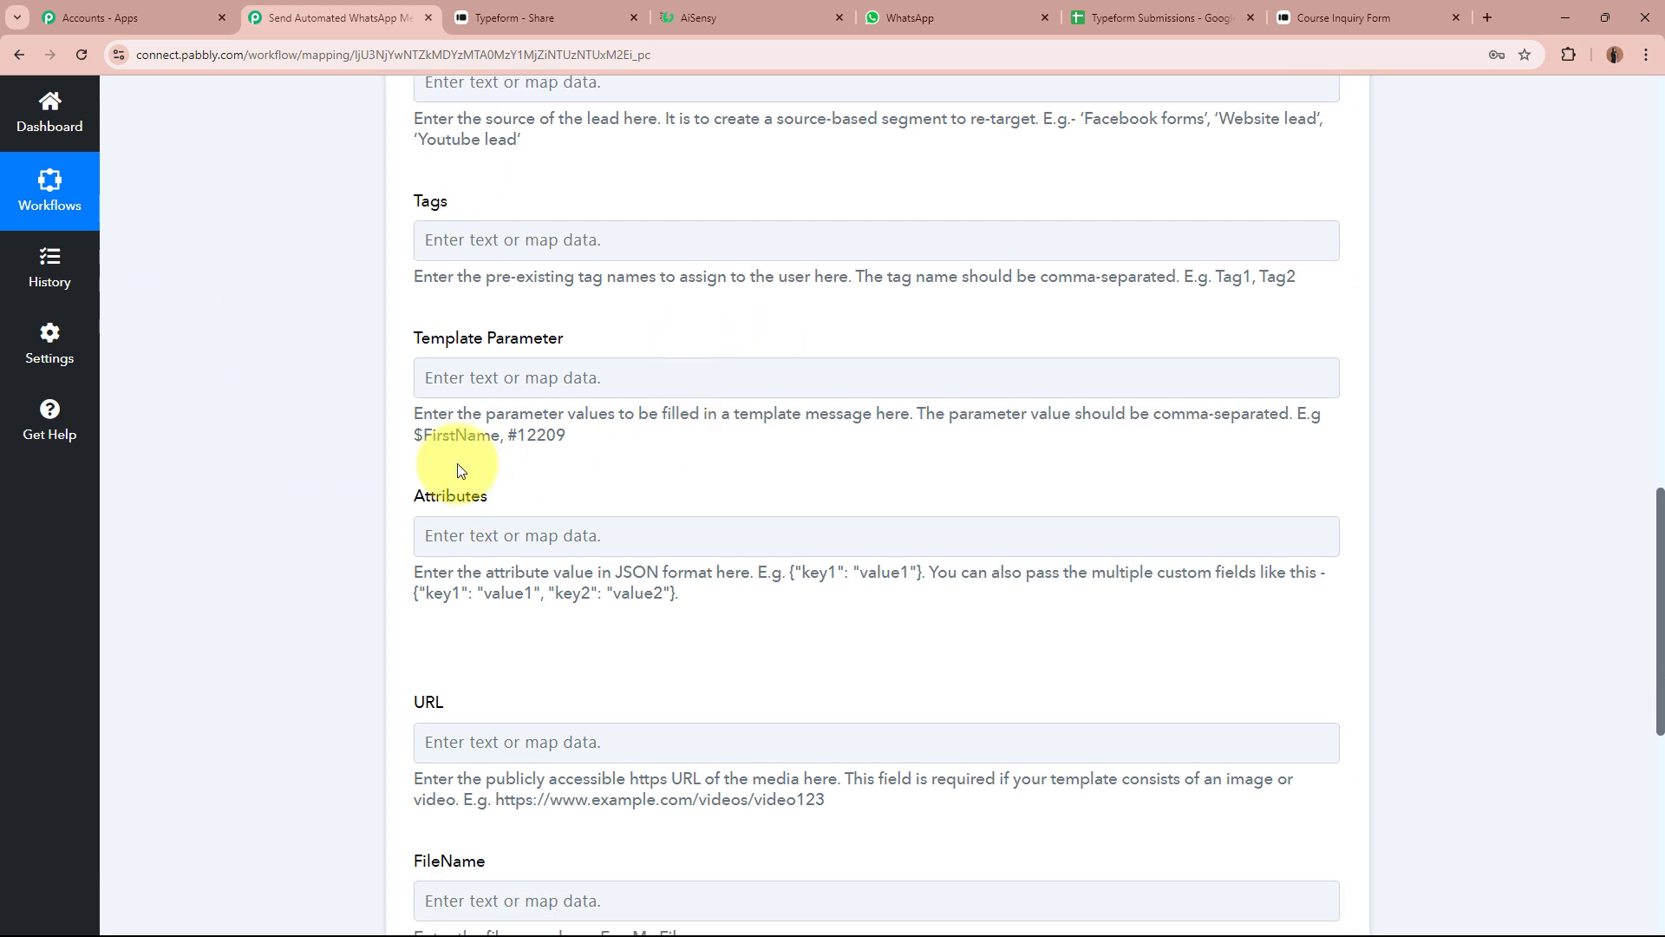
{"action": "left_click_drag", "start_coordinate": [418, 339], "coordinate": [602, 346]}
{"action": "left_click", "coordinate": [185, 371]}
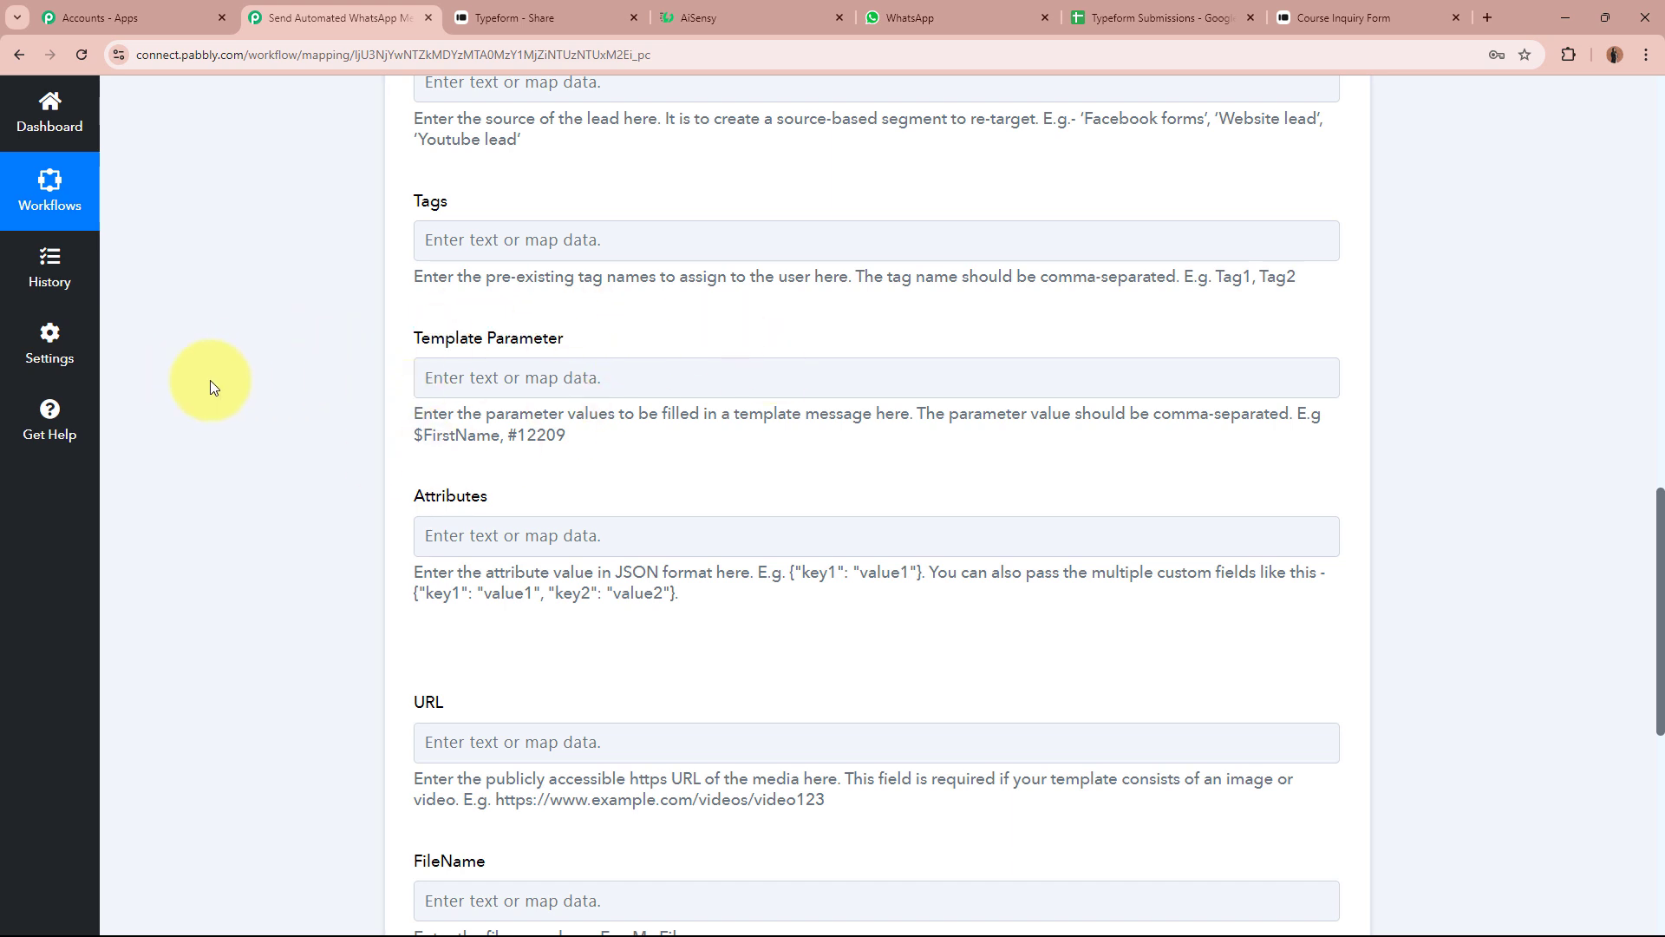
- Switch to AiSensy and examine the {{1}} placeholder in the Course Enquiry Messages campaign's message
{"action": "left_click", "coordinate": [701, 18]}
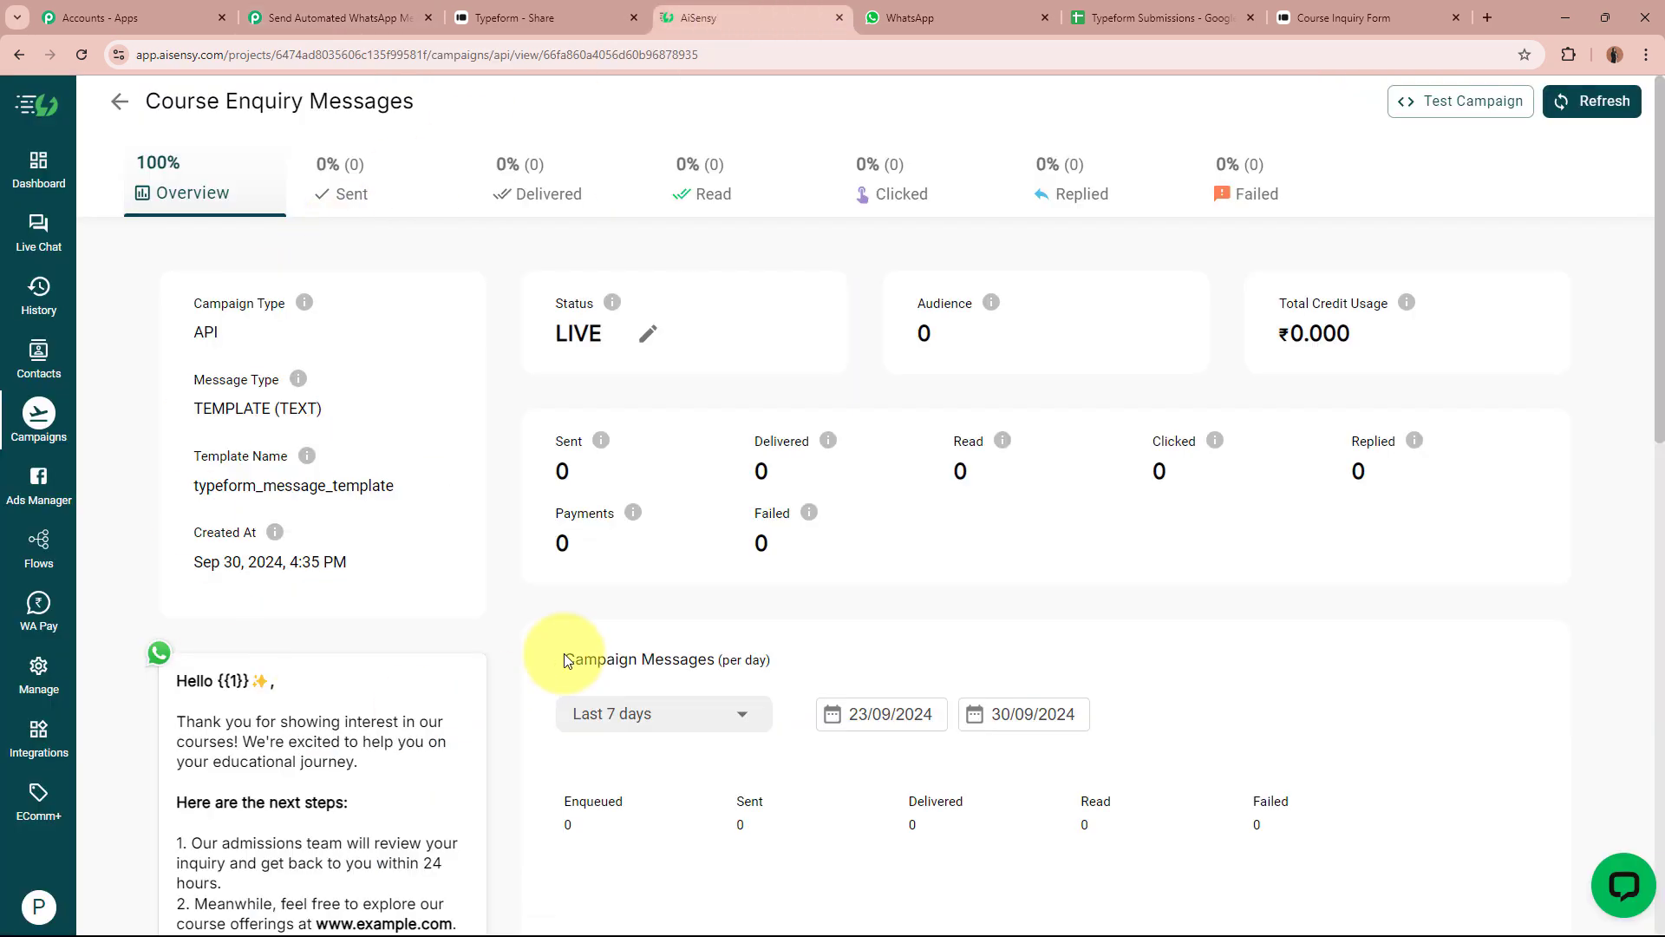
{"action": "scroll", "coordinate": [564, 661], "scroll_direction": "down", "scroll_amount": 4}
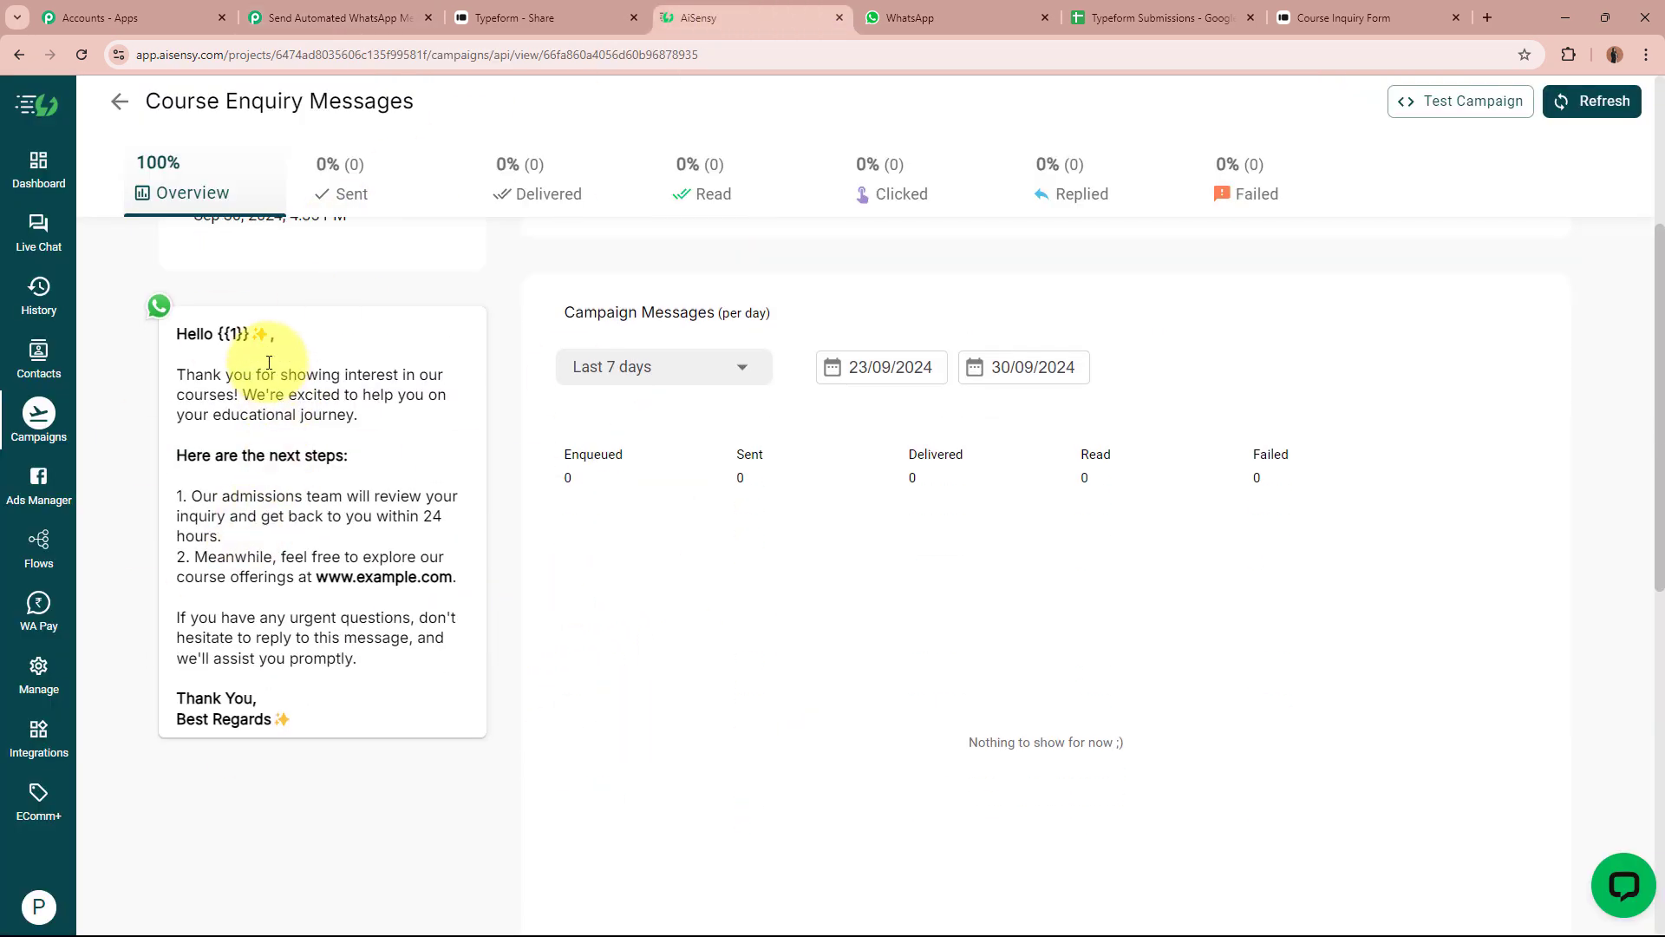
{"action": "left_click_drag", "start_coordinate": [219, 335], "coordinate": [252, 334]}
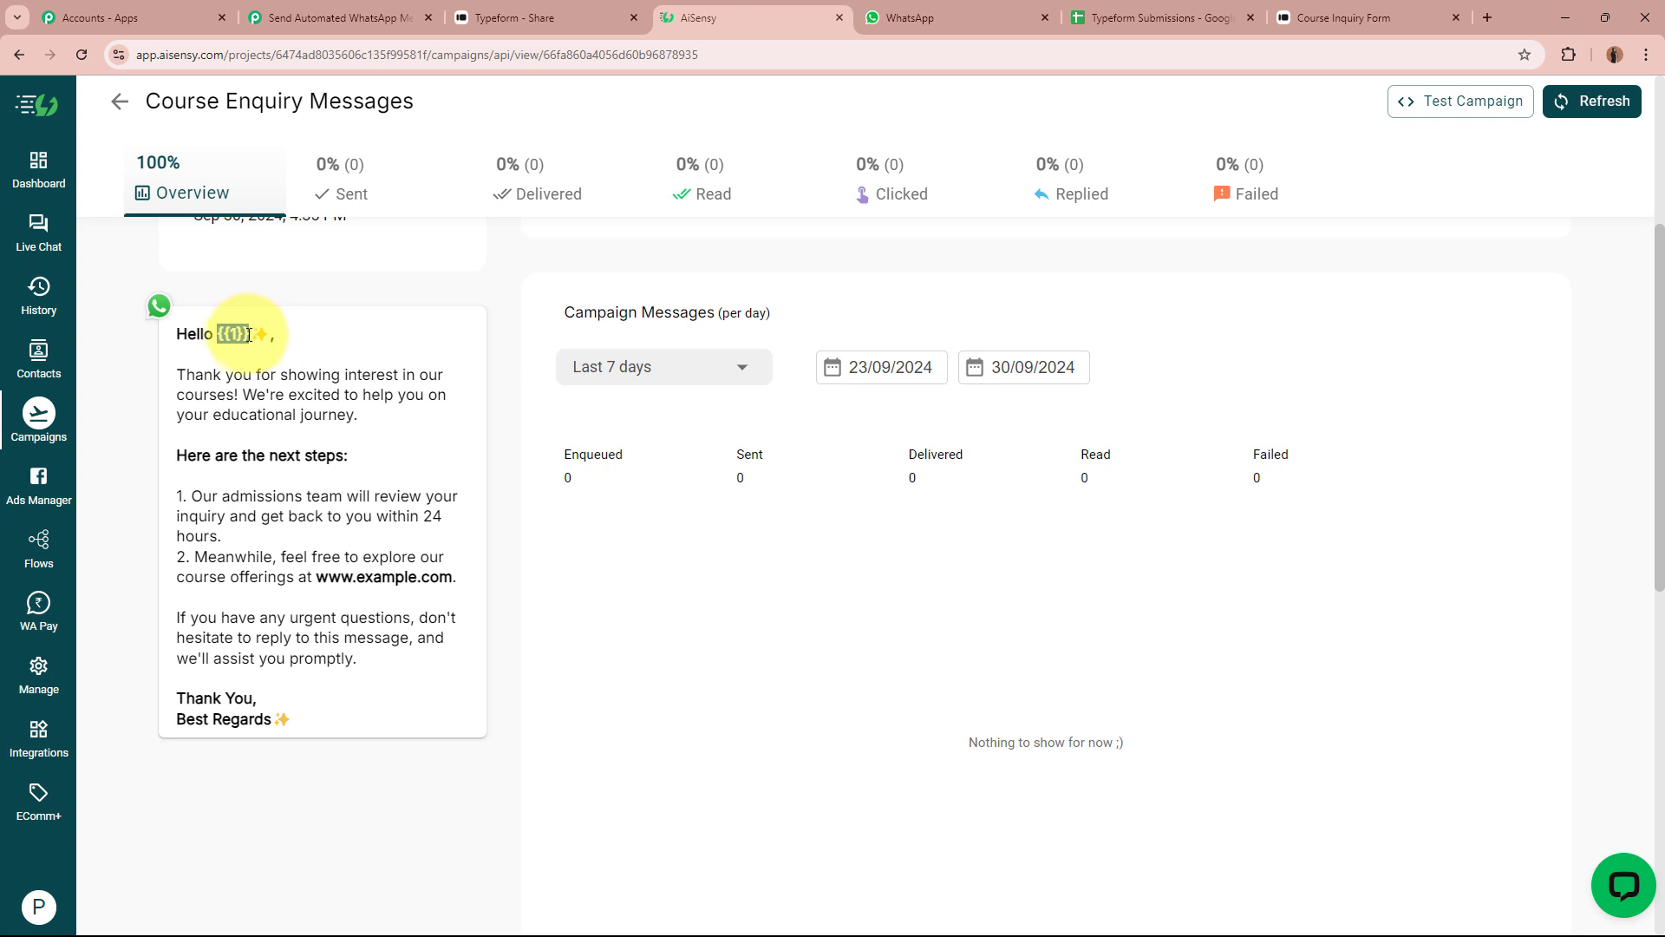
{"action": "left_click", "coordinate": [247, 335]}
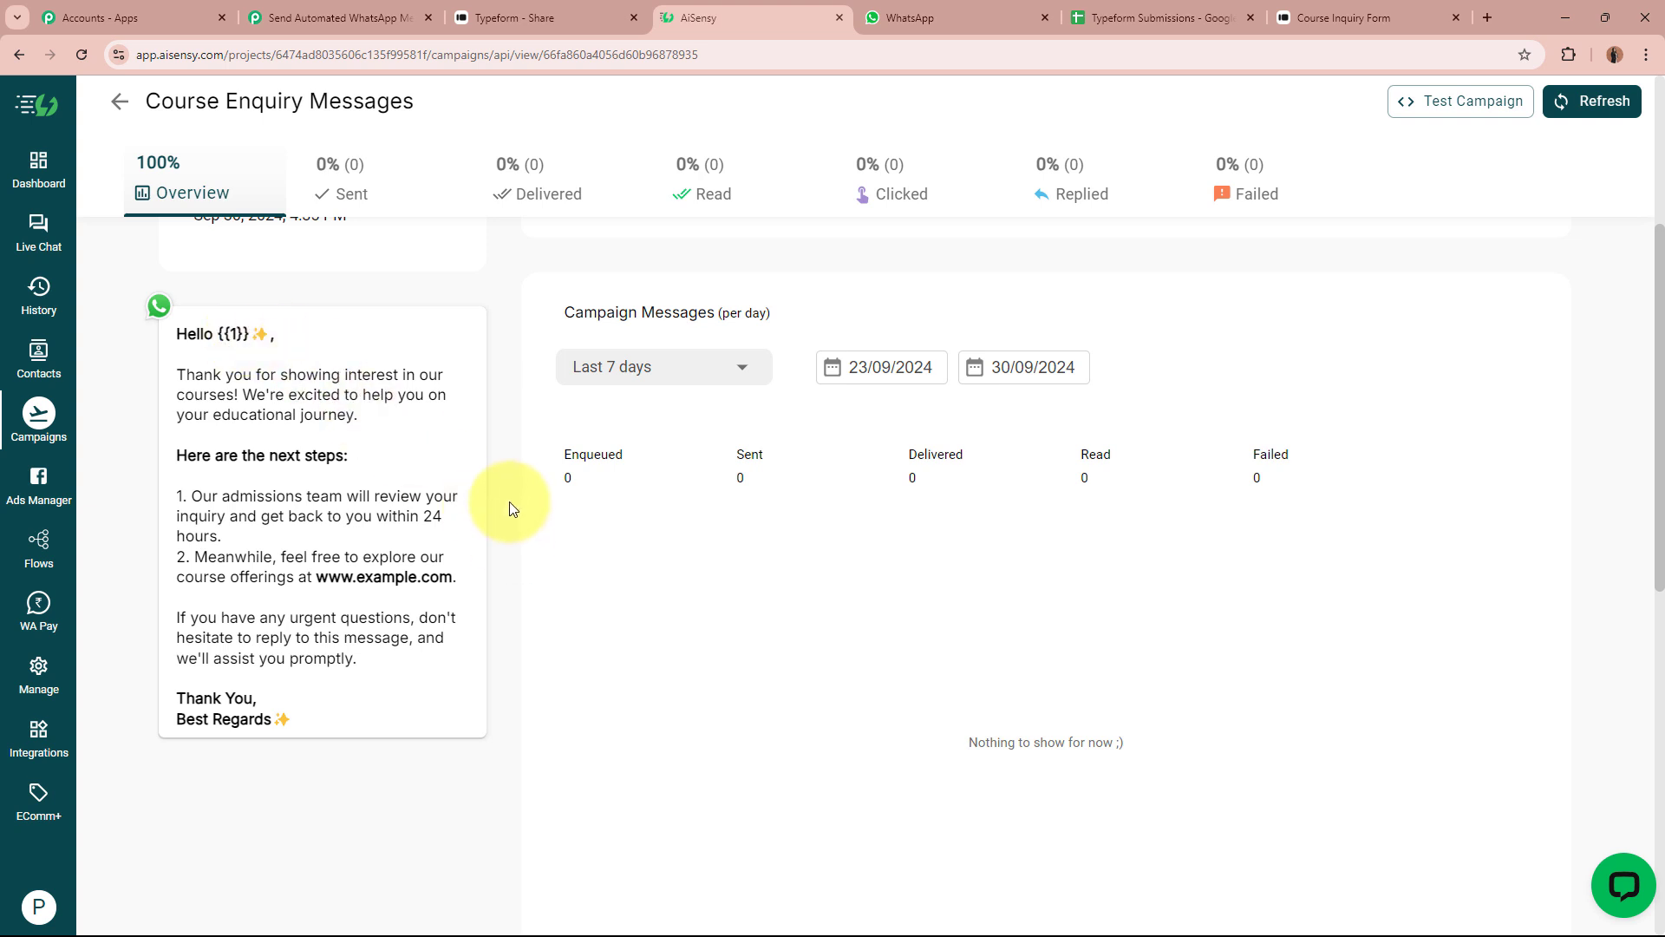
- Back in the Pabbly Connect workflow, map Template Parameter to Form Response Answers 0 Text and Form Response Answers 1 Text
{"action": "left_click", "coordinate": [303, 18]}
{"action": "left_click", "coordinate": [556, 379]}
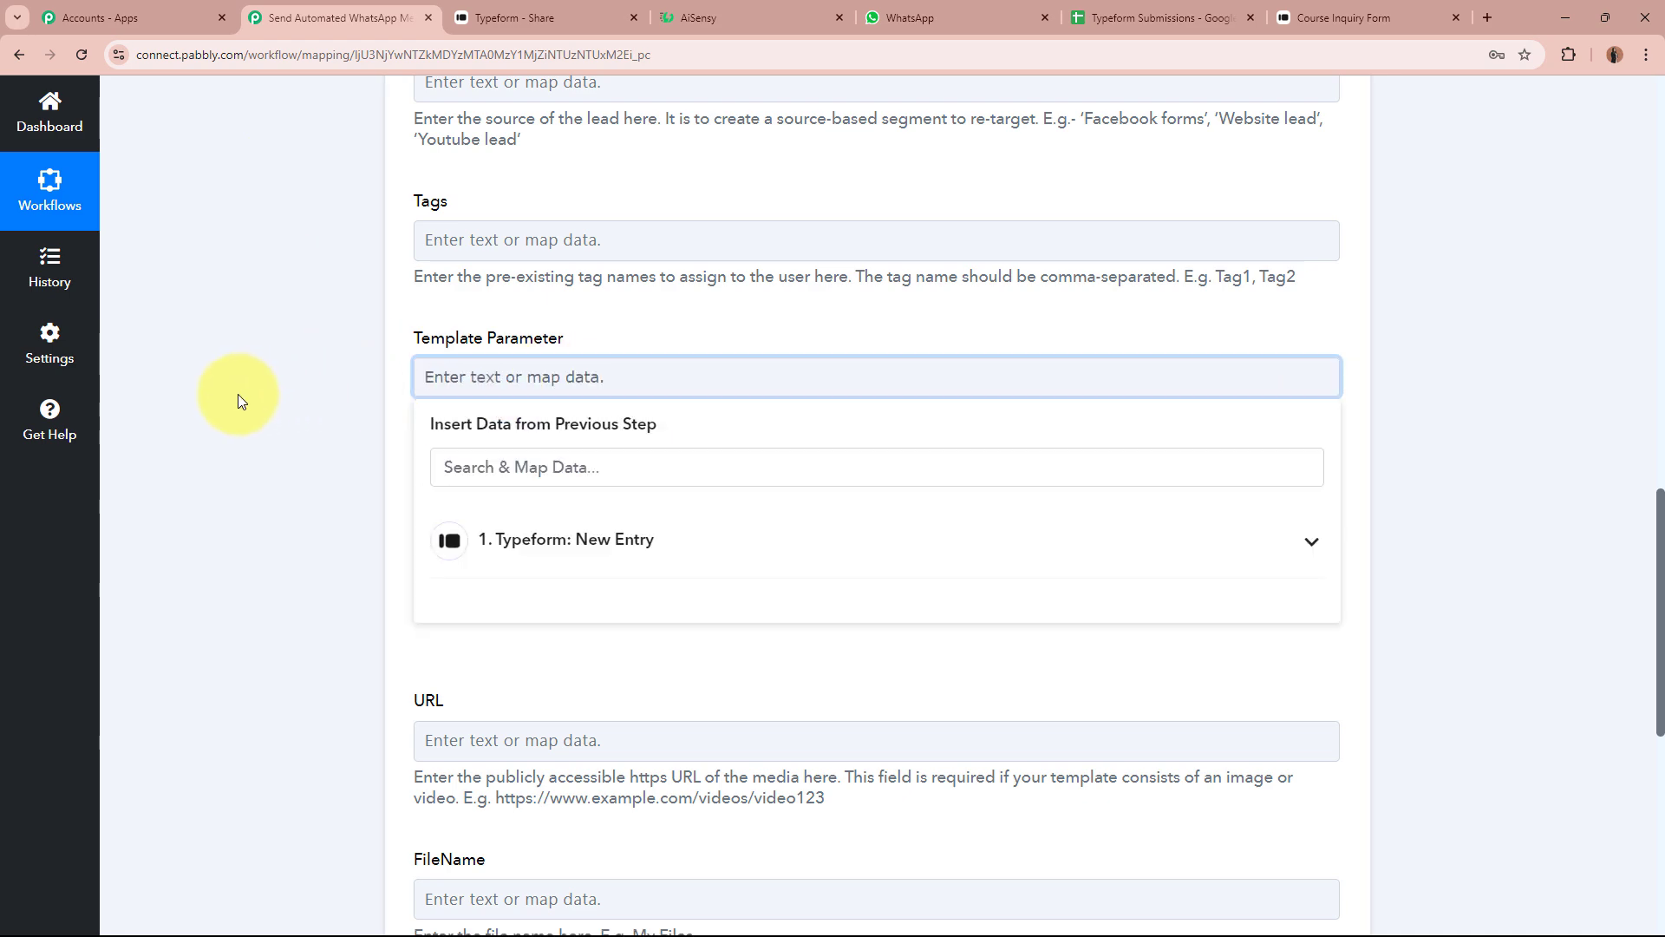
{"action": "left_click", "coordinate": [828, 13]}
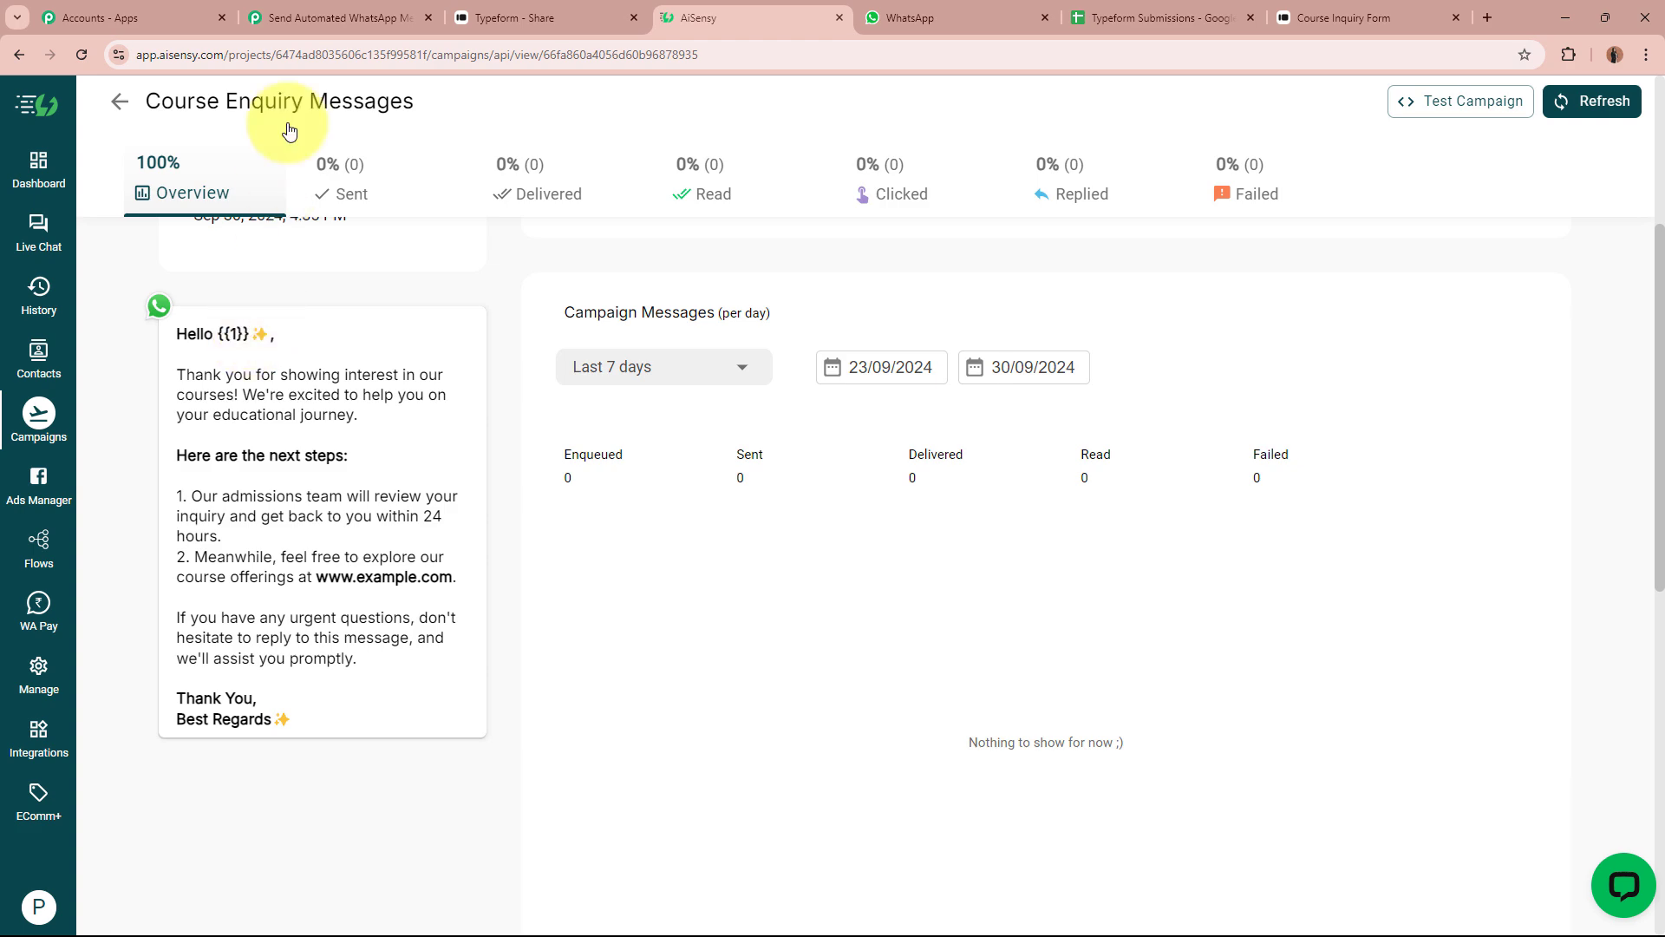
{"action": "left_click", "coordinate": [329, 17]}
{"action": "left_click", "coordinate": [587, 469]}
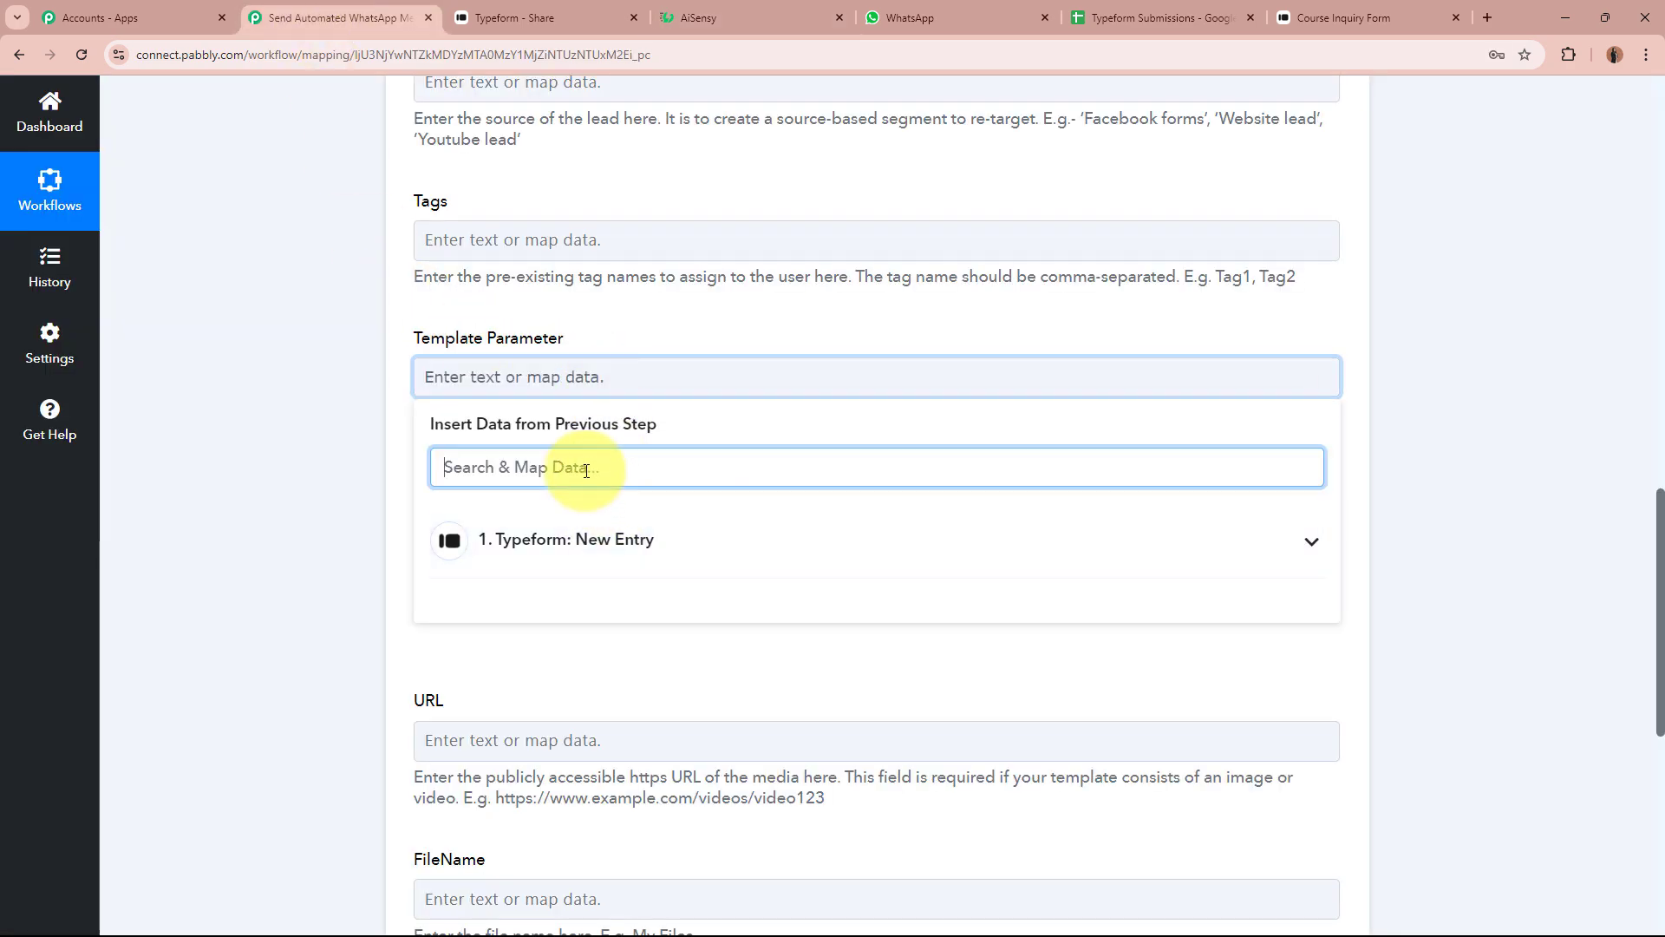
{"action": "type", "text": "Text"}
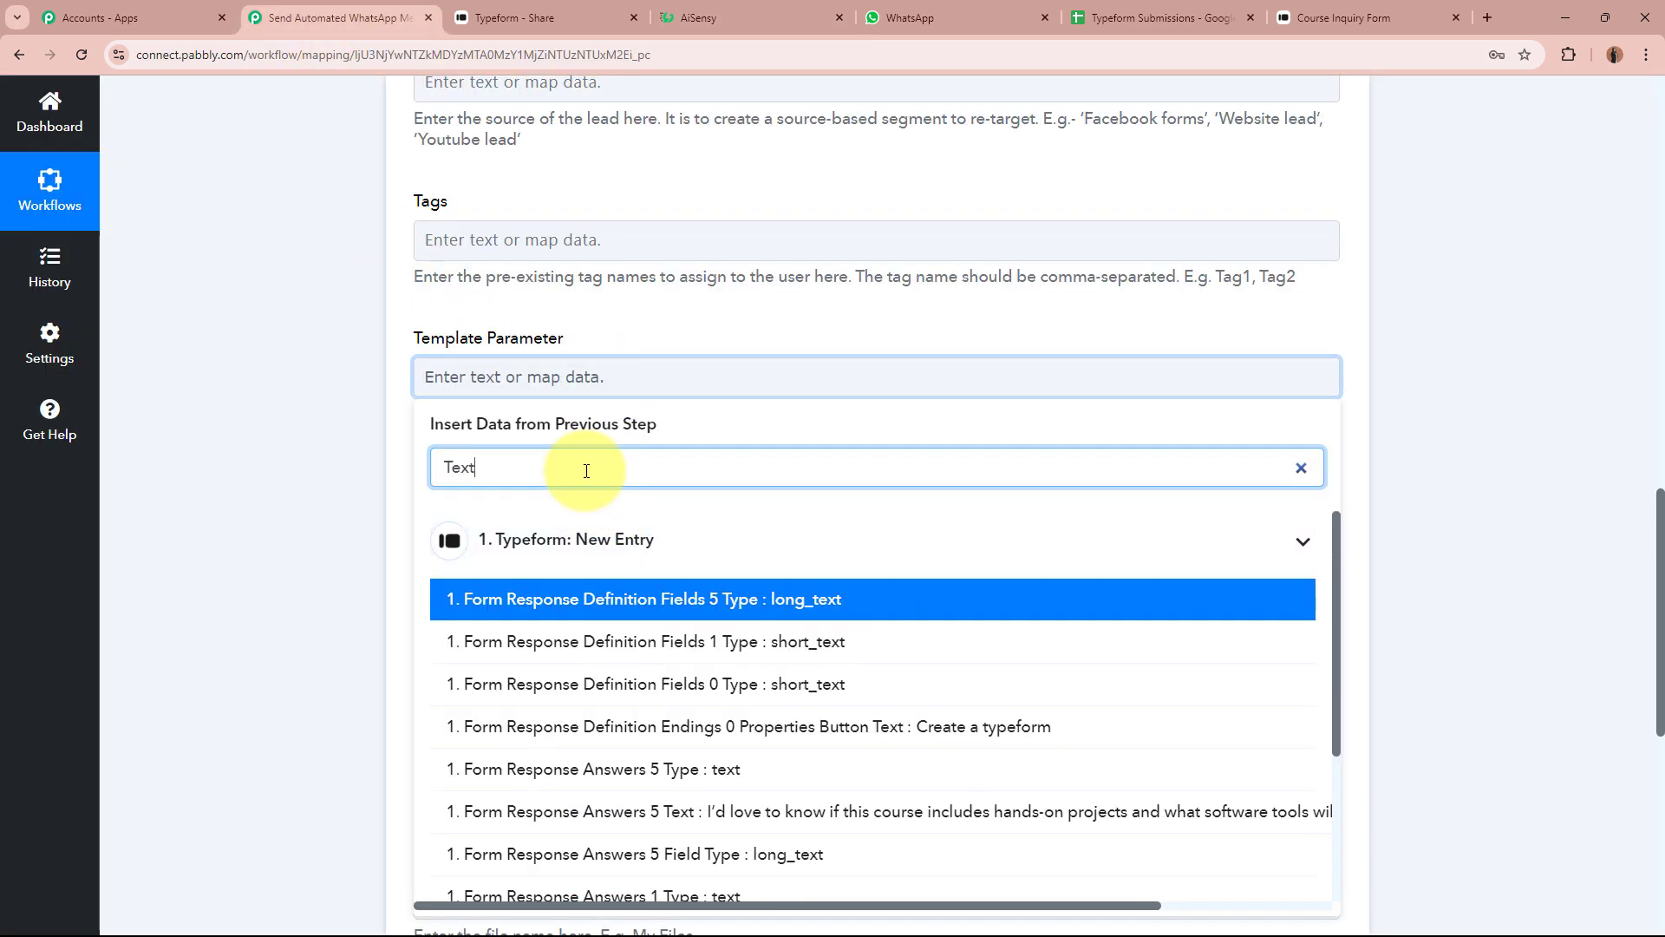
{"action": "scroll", "coordinate": [746, 816], "scroll_direction": "down", "scroll_amount": 3}
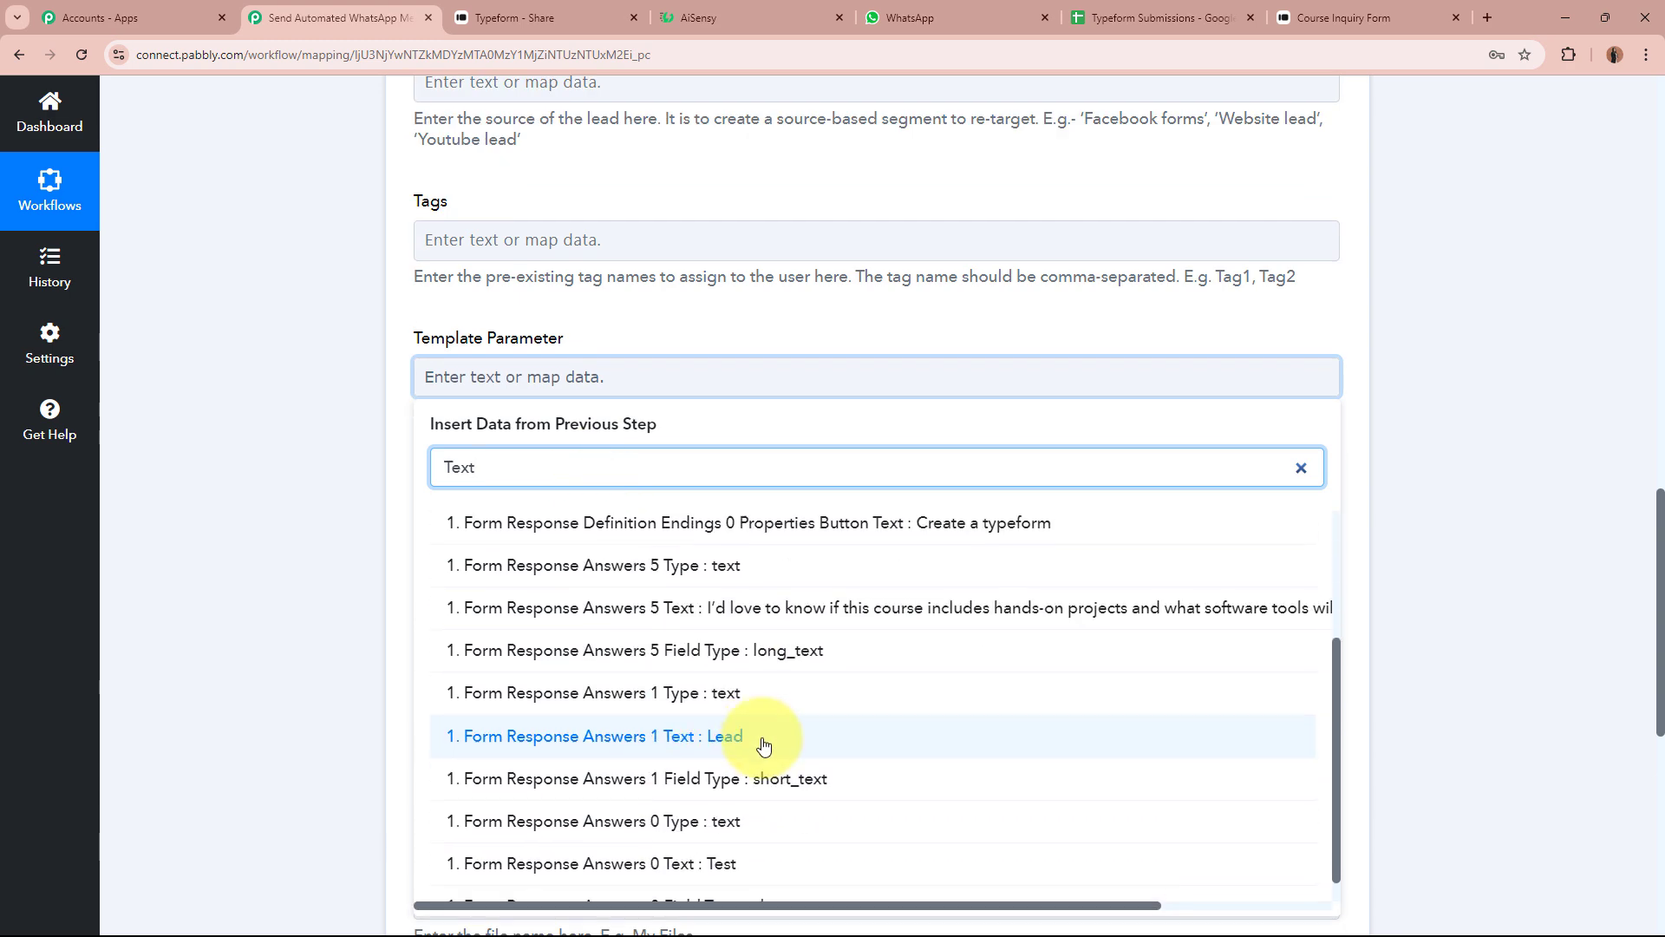
{"action": "left_click", "coordinate": [767, 850]}
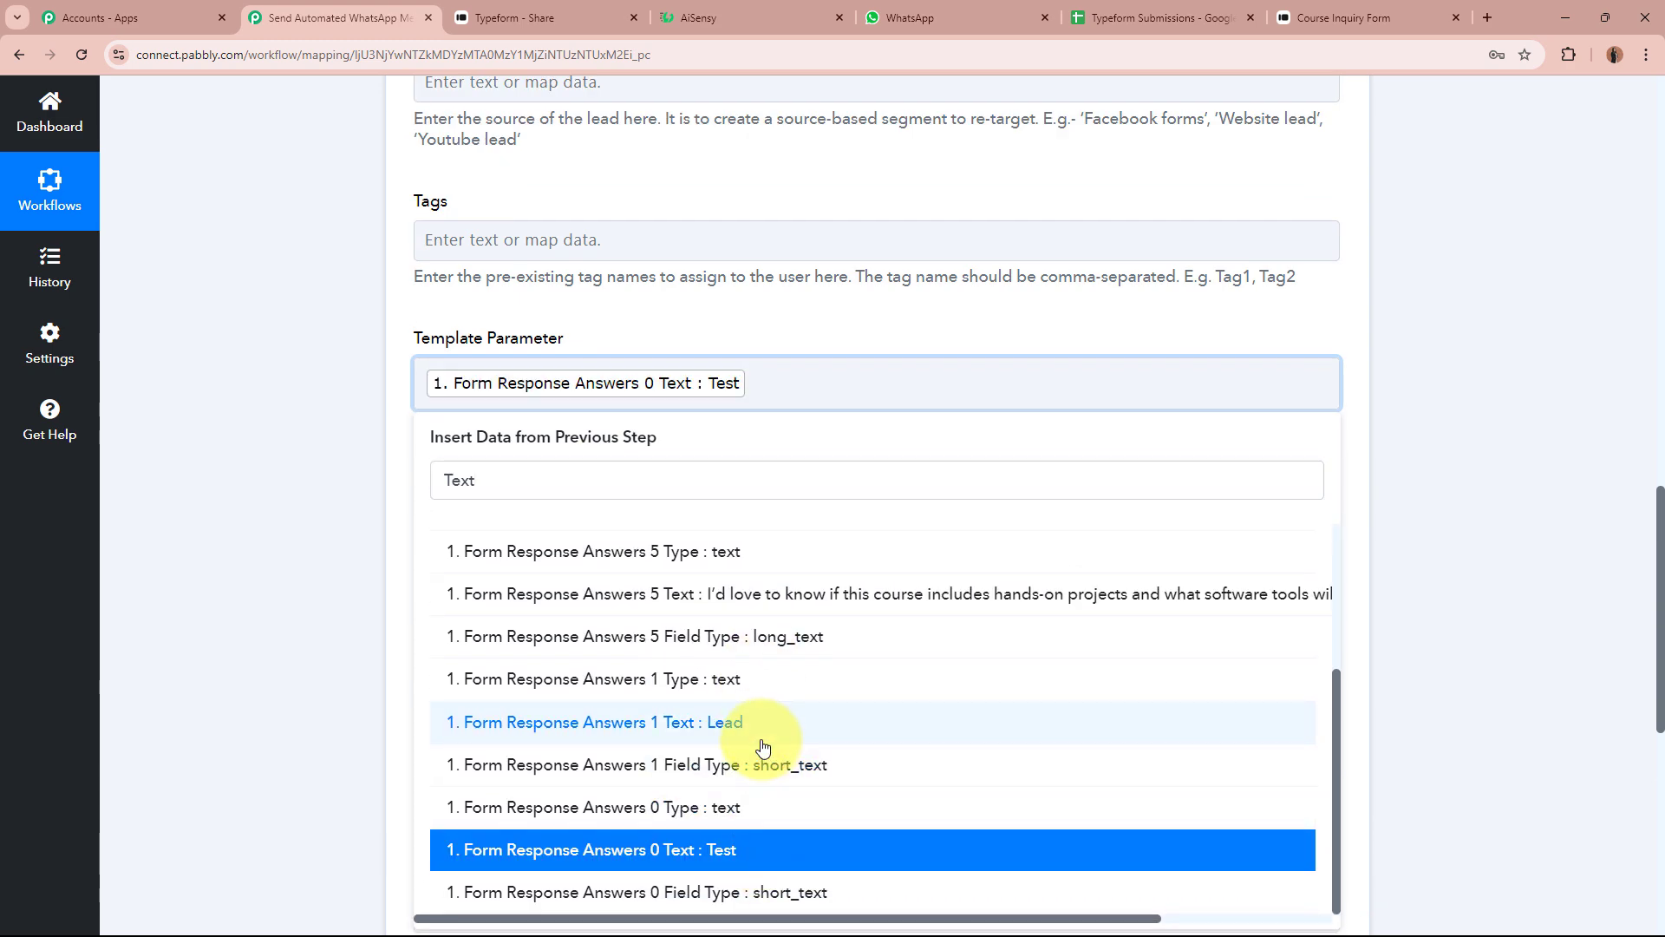
{"action": "left_click", "coordinate": [764, 733]}
{"action": "left_click", "coordinate": [299, 505]}
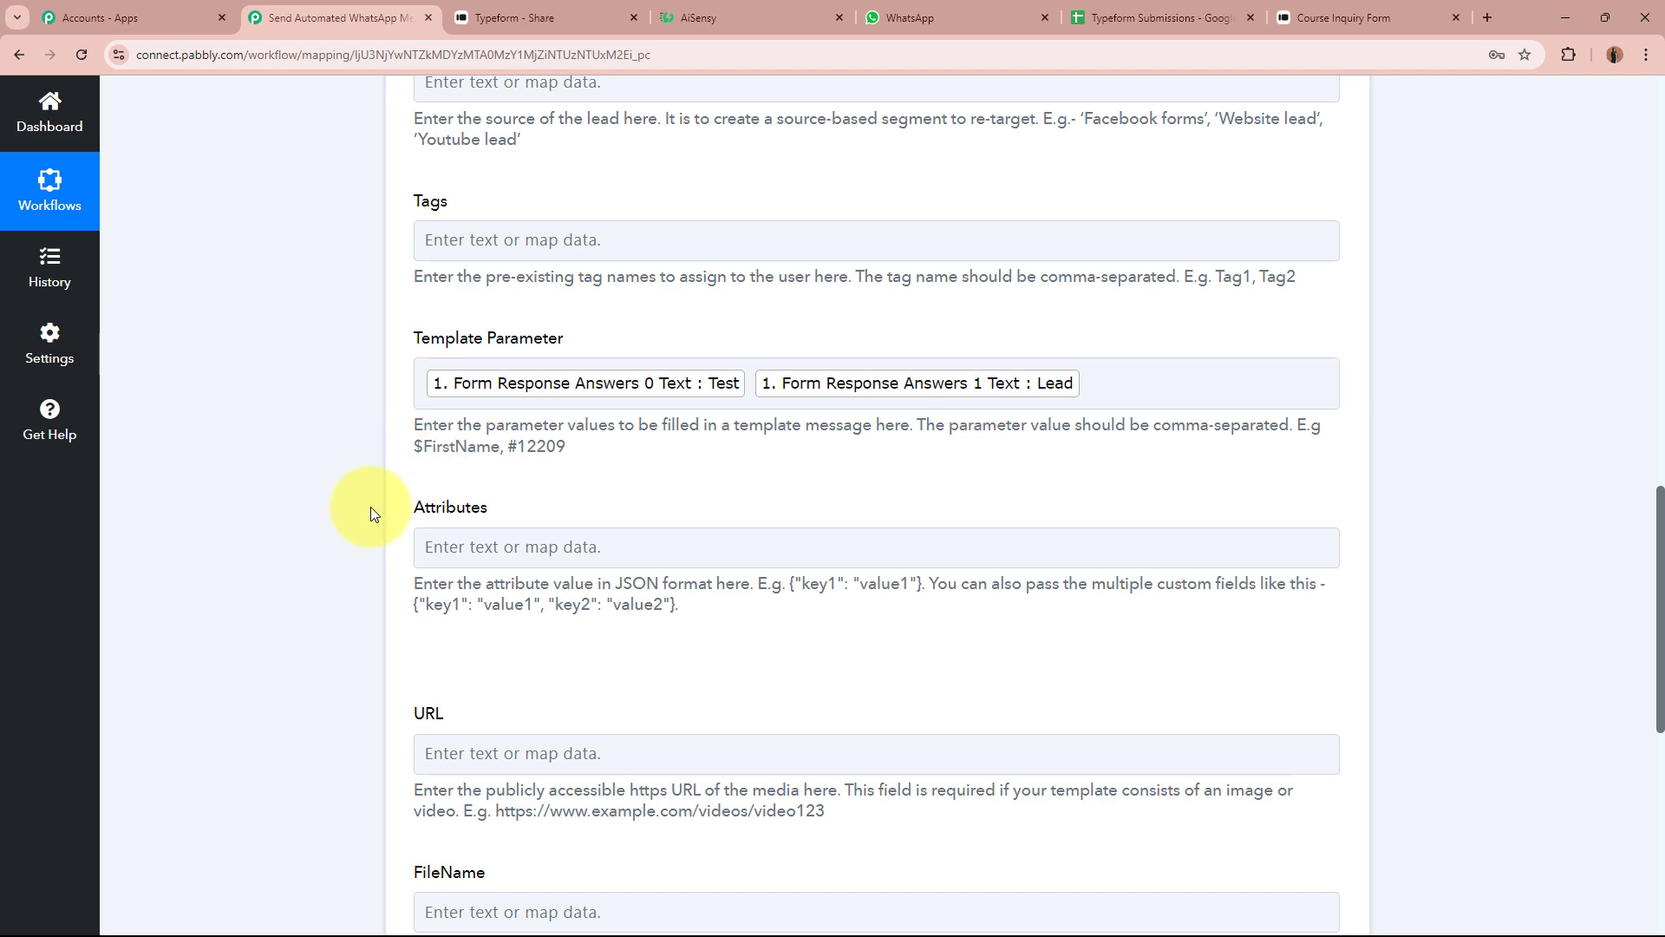
- Replace the mapped phone answer in the Send Template Message action's Mobile Number field with a pasted WhatsApp phone number
{"action": "scroll", "coordinate": [331, 558], "scroll_direction": "down", "scroll_amount": 3}
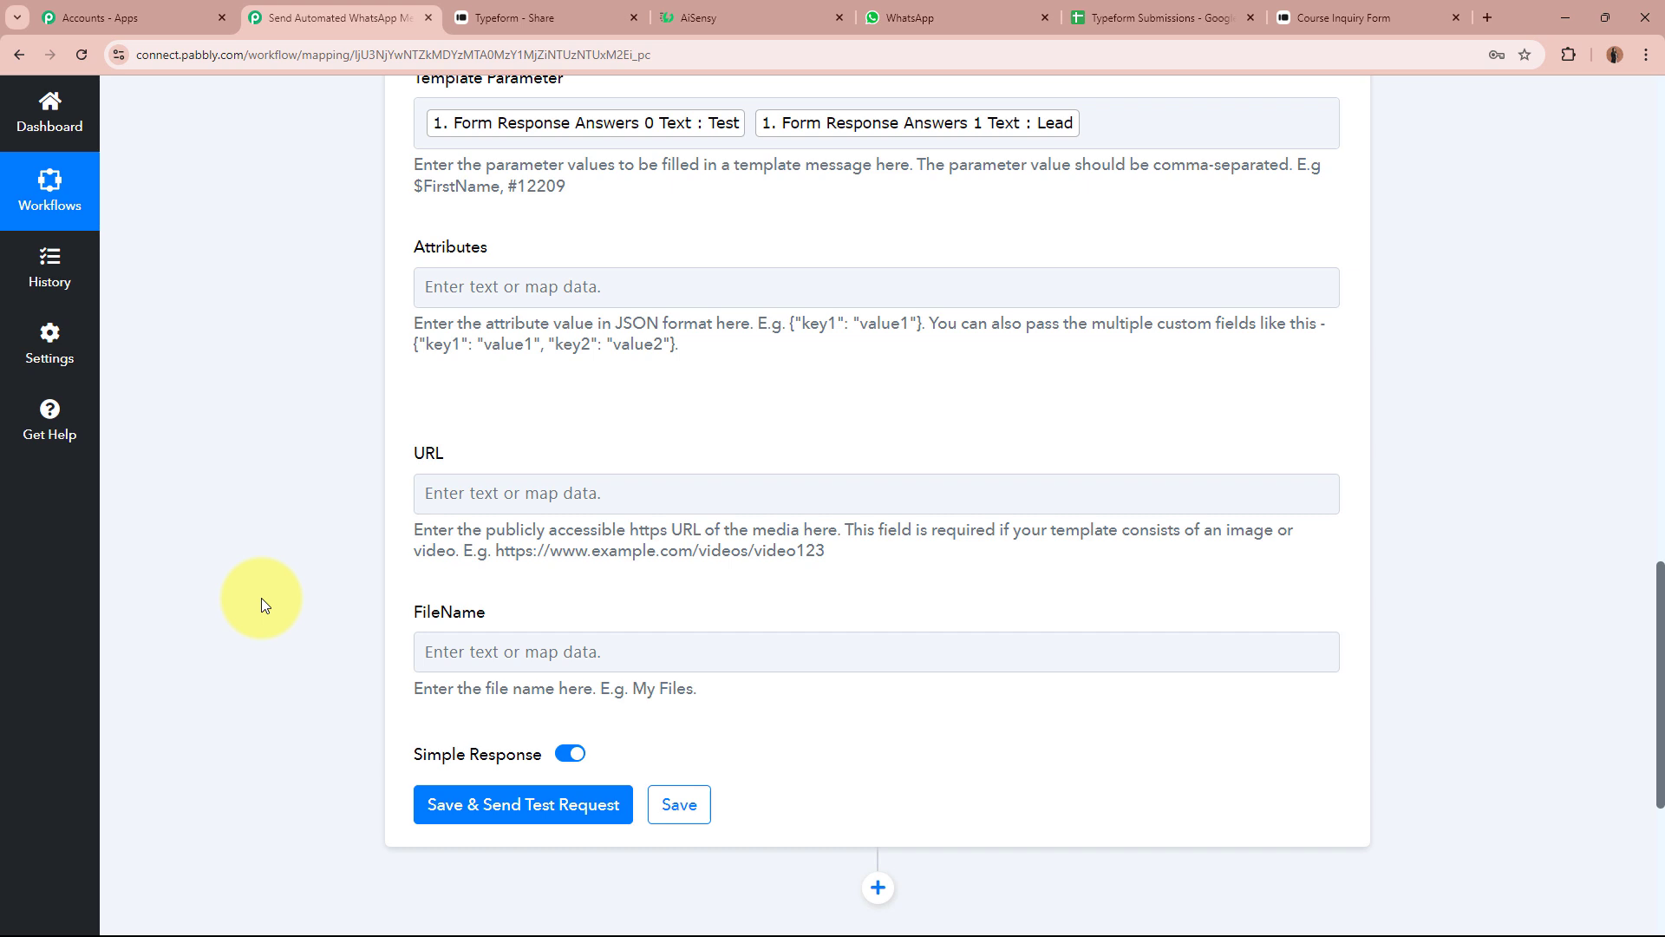
{"action": "scroll", "coordinate": [261, 608], "scroll_direction": "down", "scroll_amount": 2}
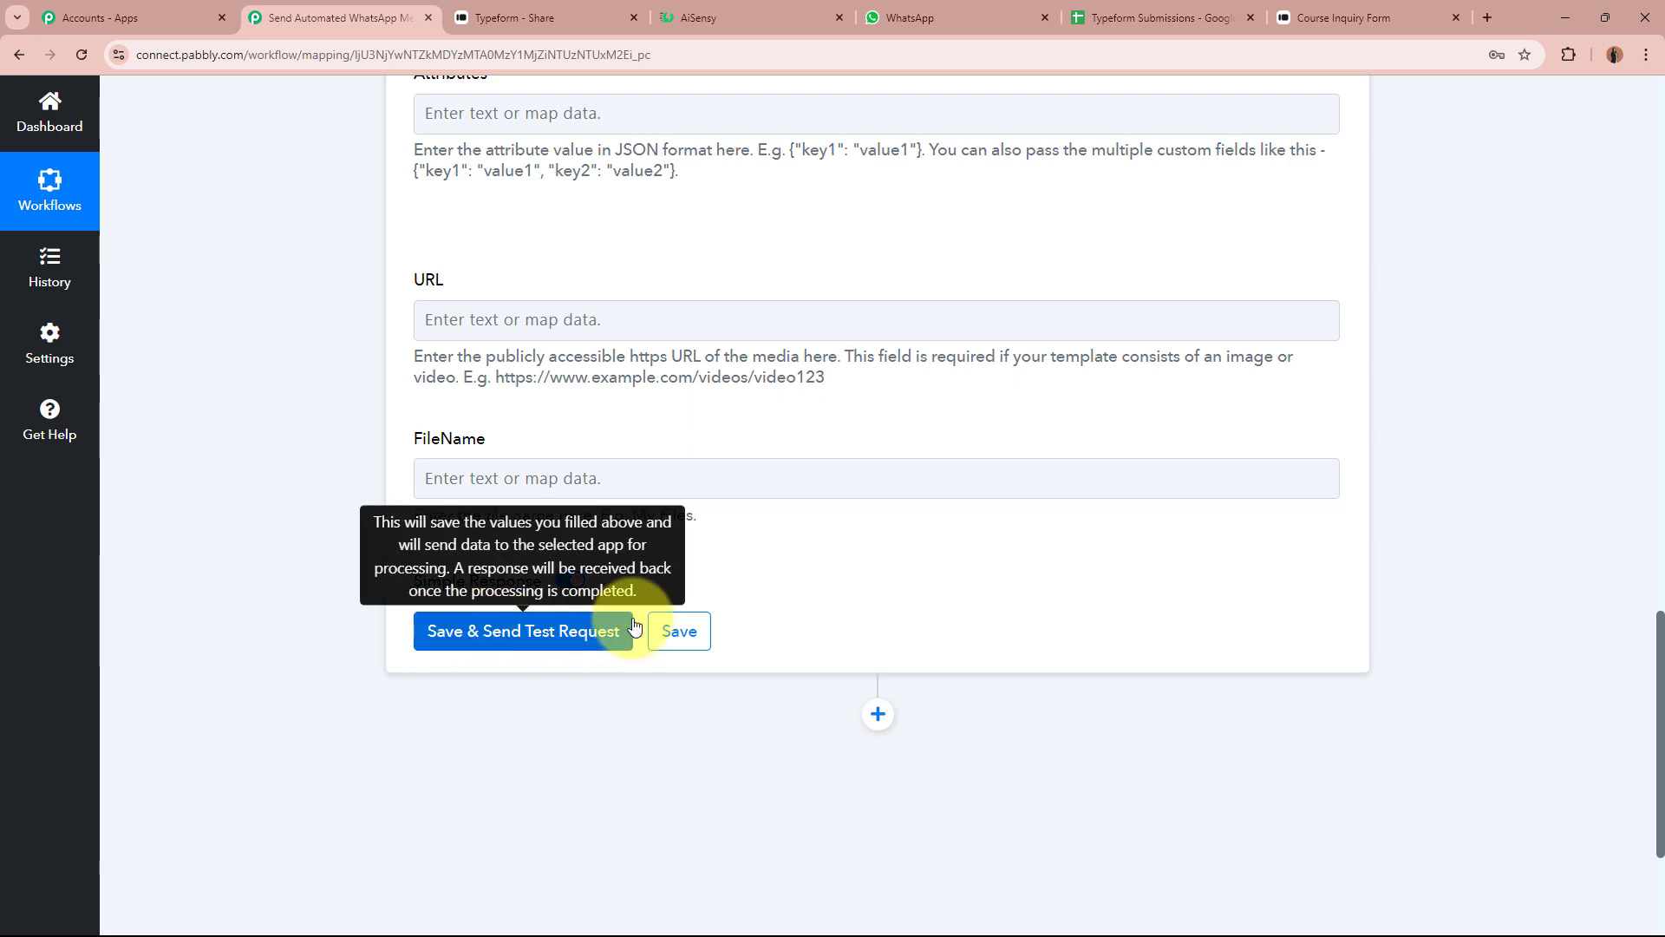
{"action": "scroll", "coordinate": [796, 586], "scroll_direction": "up", "scroll_amount": 1}
{"action": "scroll", "coordinate": [795, 581], "scroll_direction": "up", "scroll_amount": 10}
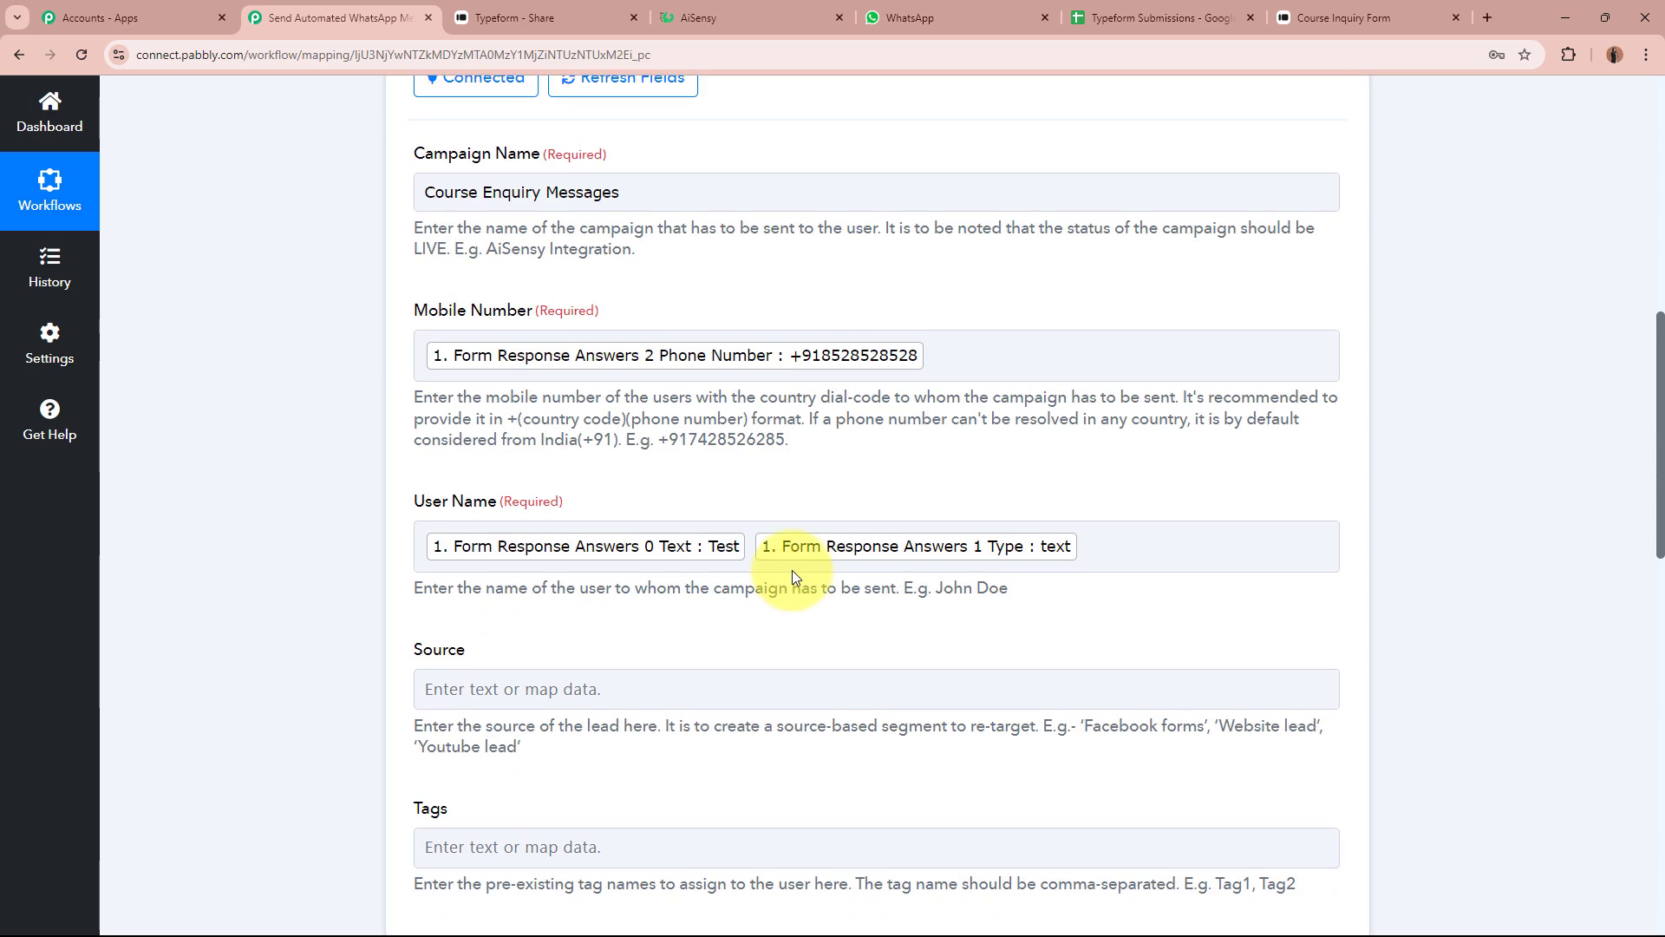
{"action": "left_click", "coordinate": [824, 367]}
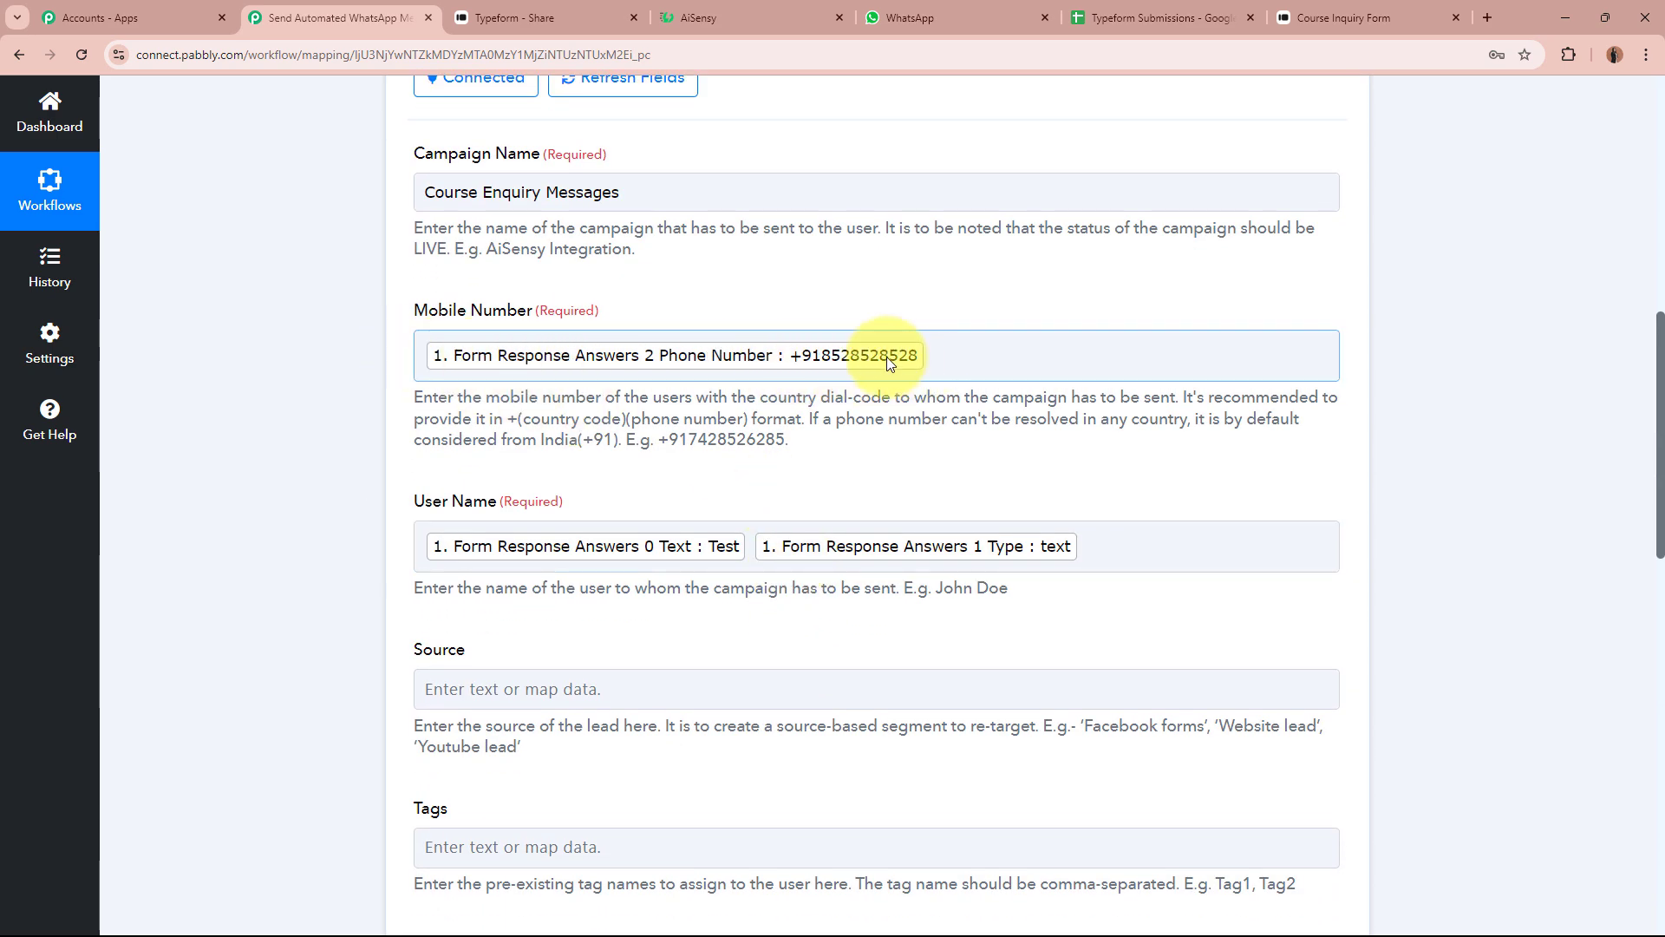
{"action": "left_click_drag", "start_coordinate": [392, 307], "coordinate": [401, 405]}
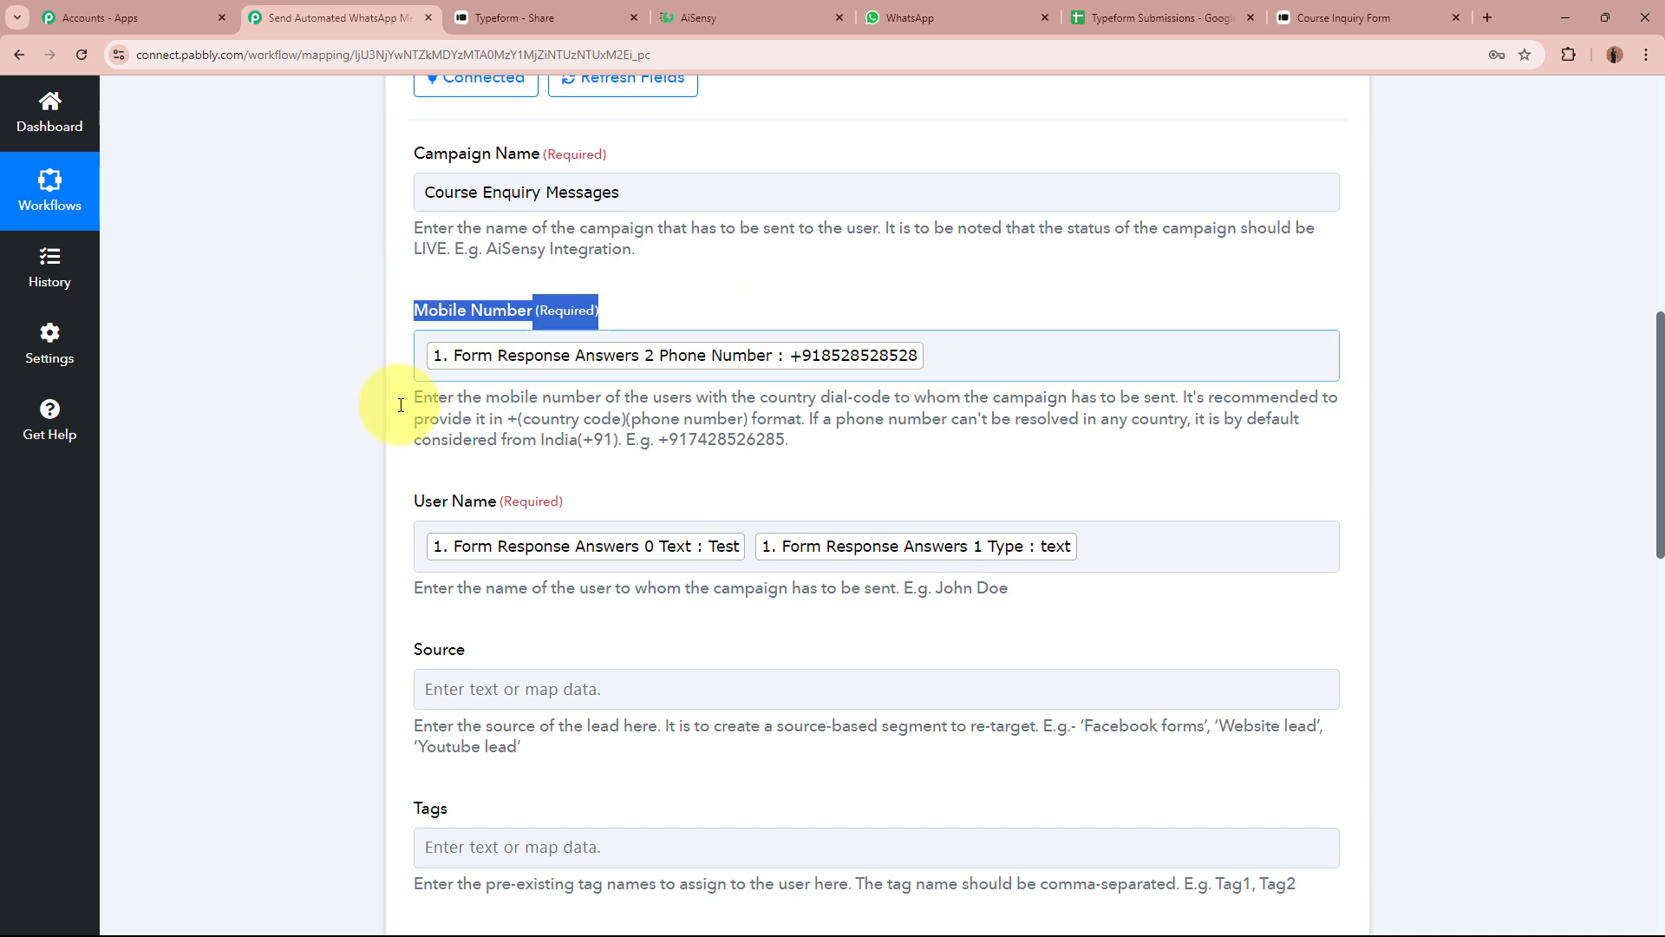
{"action": "left_click", "coordinate": [330, 424]}
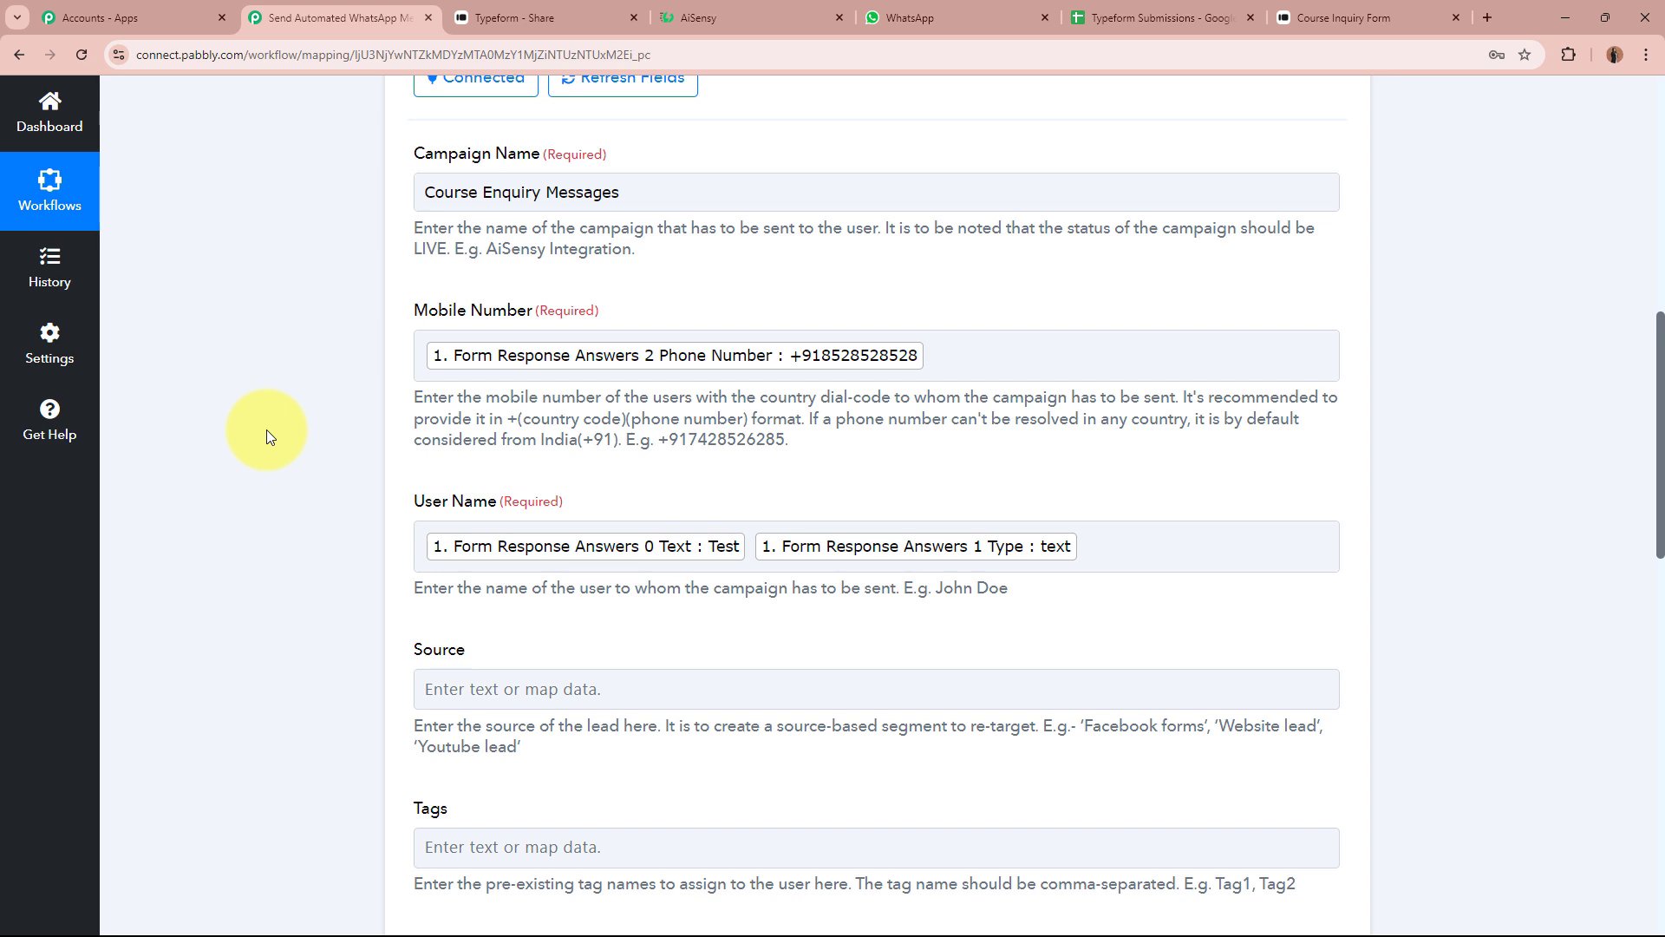
{"action": "left_click", "coordinate": [1093, 344]}
{"action": "key", "text": "BackSpace"}
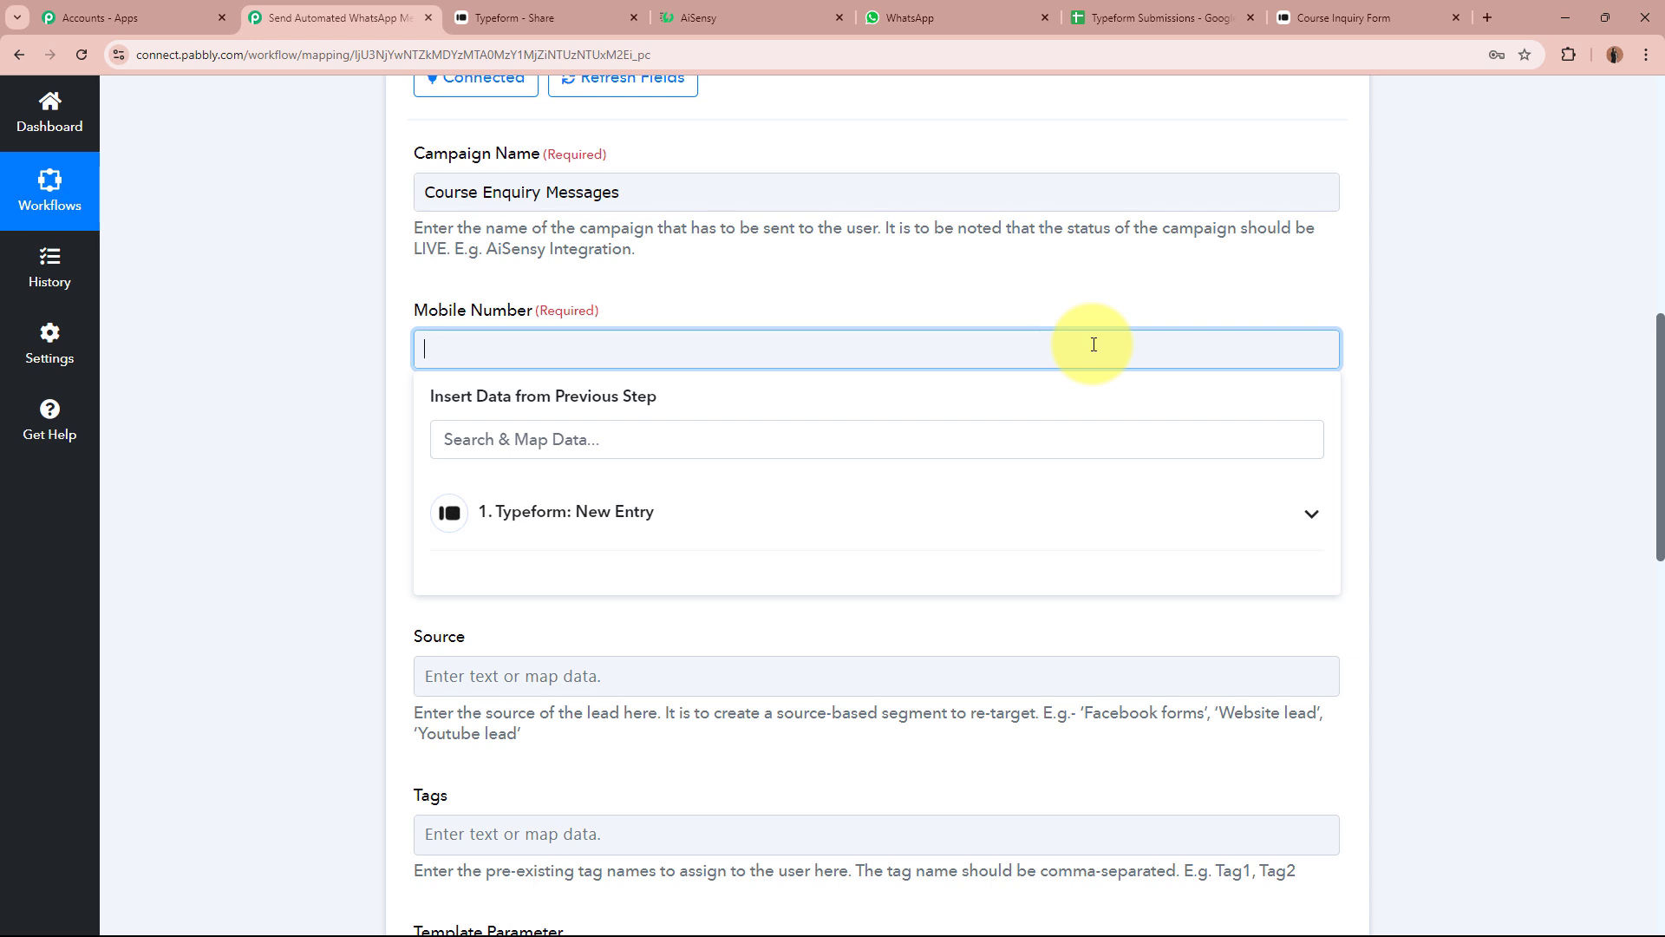
{"action": "key", "text": "ctrl+v"}
{"action": "left_click", "coordinate": [165, 434]}
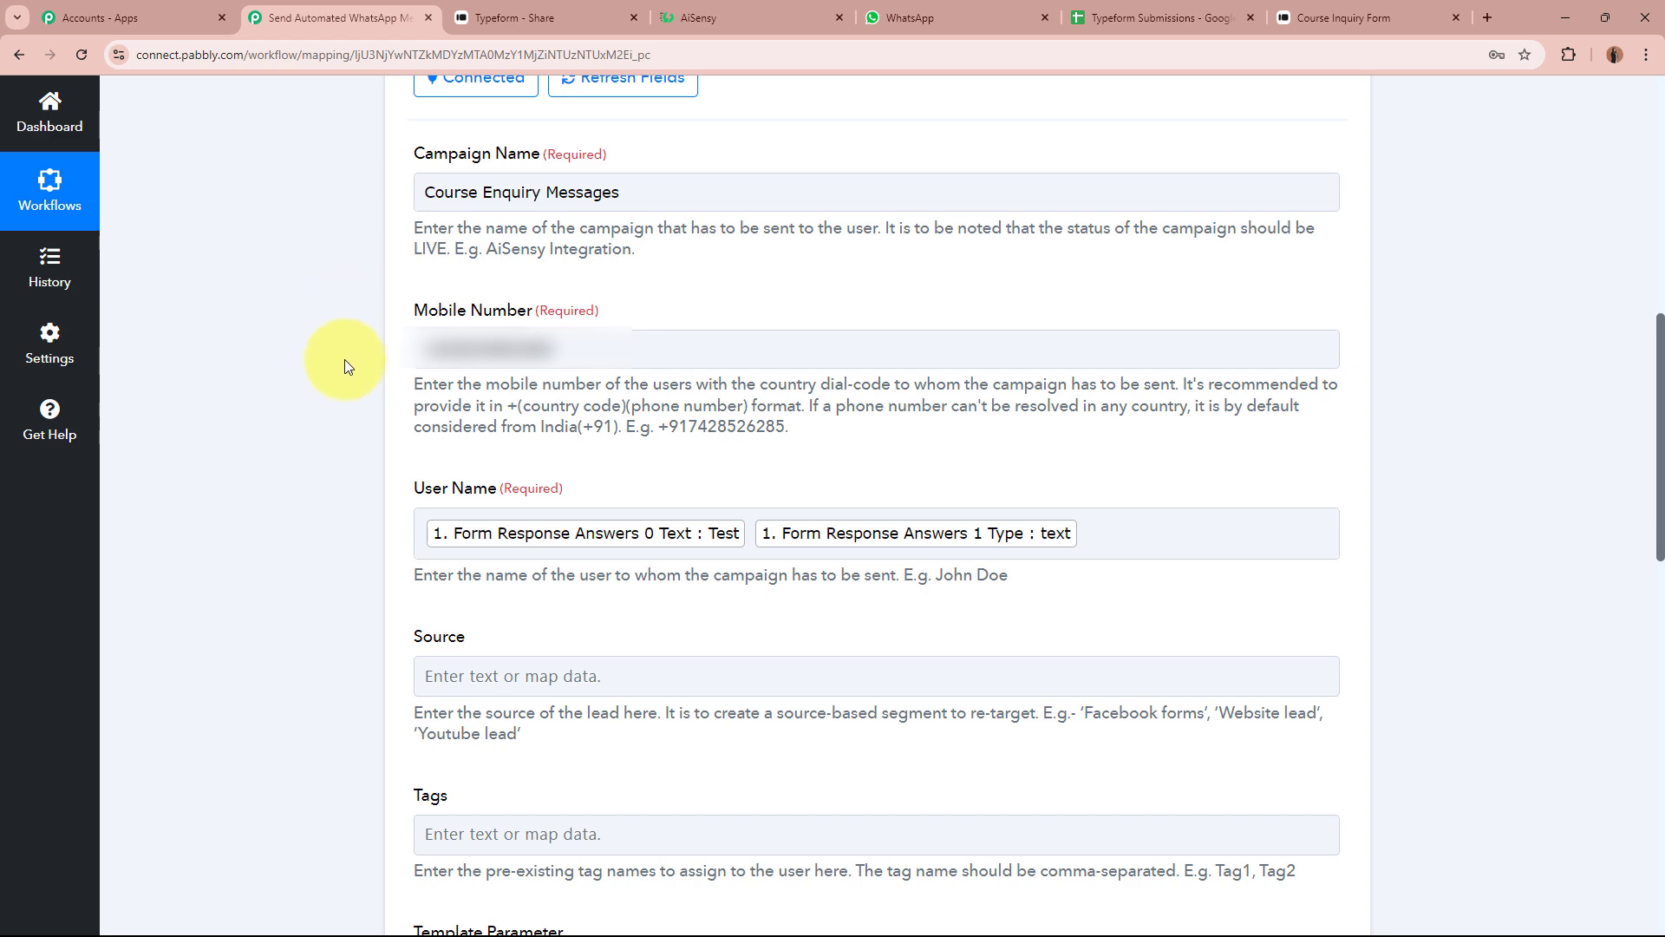
- Save the Send Template Message action, send a test request, and check the Success and Submitted Message Id response values
{"action": "scroll", "coordinate": [345, 359], "scroll_direction": "down", "scroll_amount": 13}
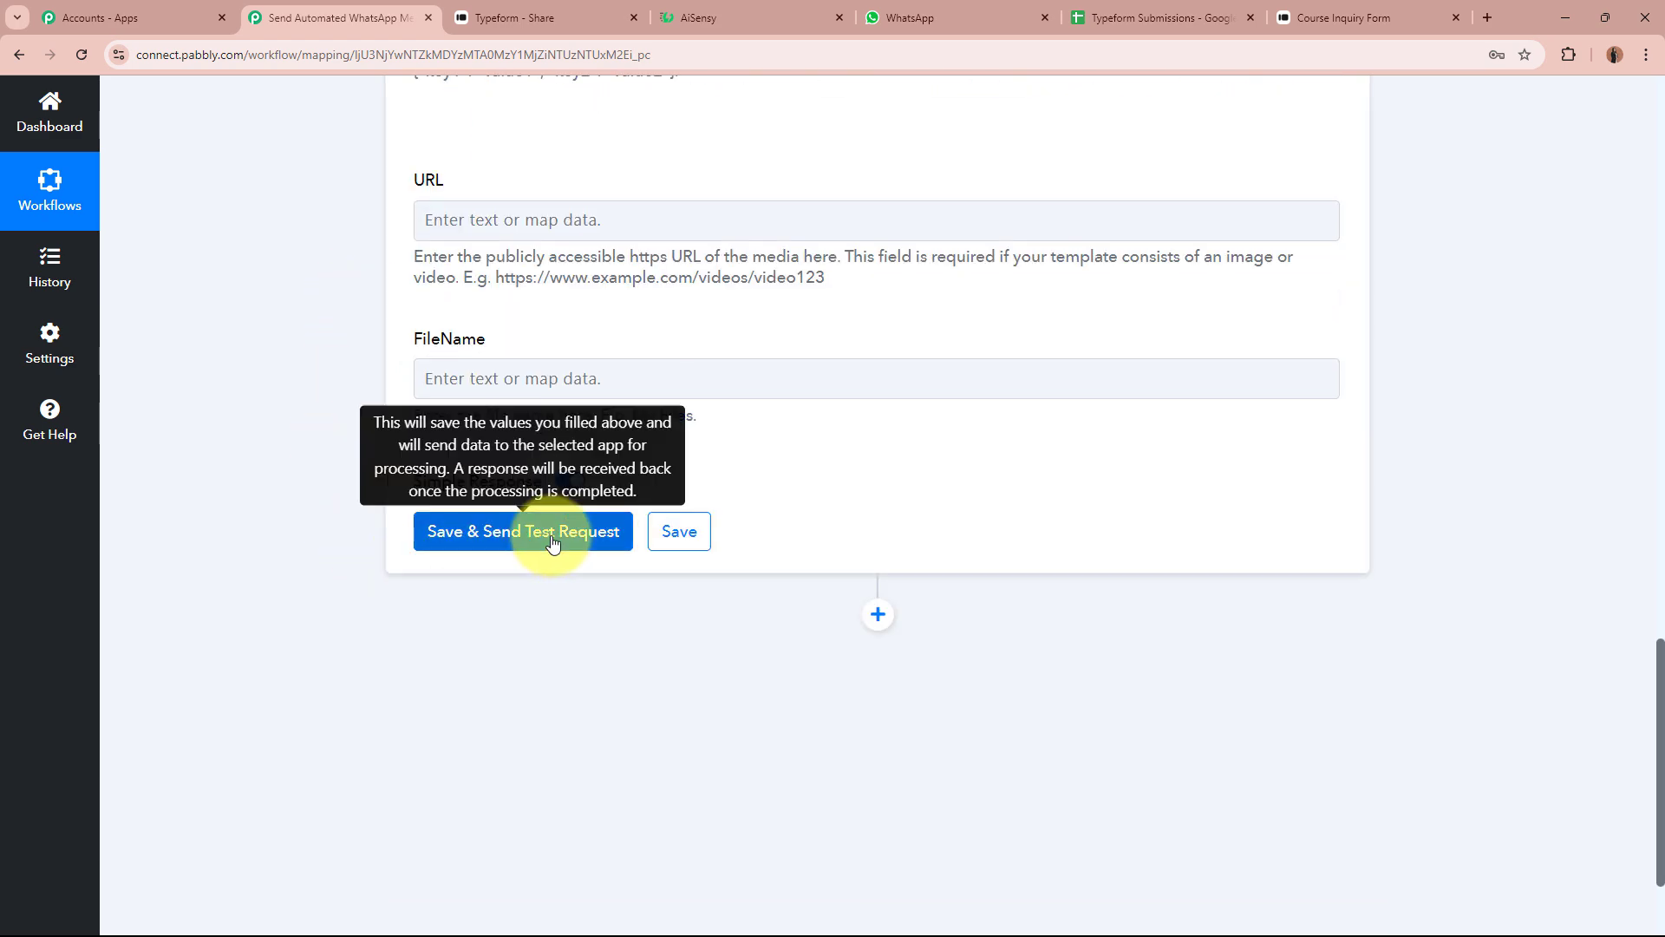
{"action": "left_click", "coordinate": [552, 538]}
{"action": "scroll", "coordinate": [201, 512], "scroll_direction": "down", "scroll_amount": 2}
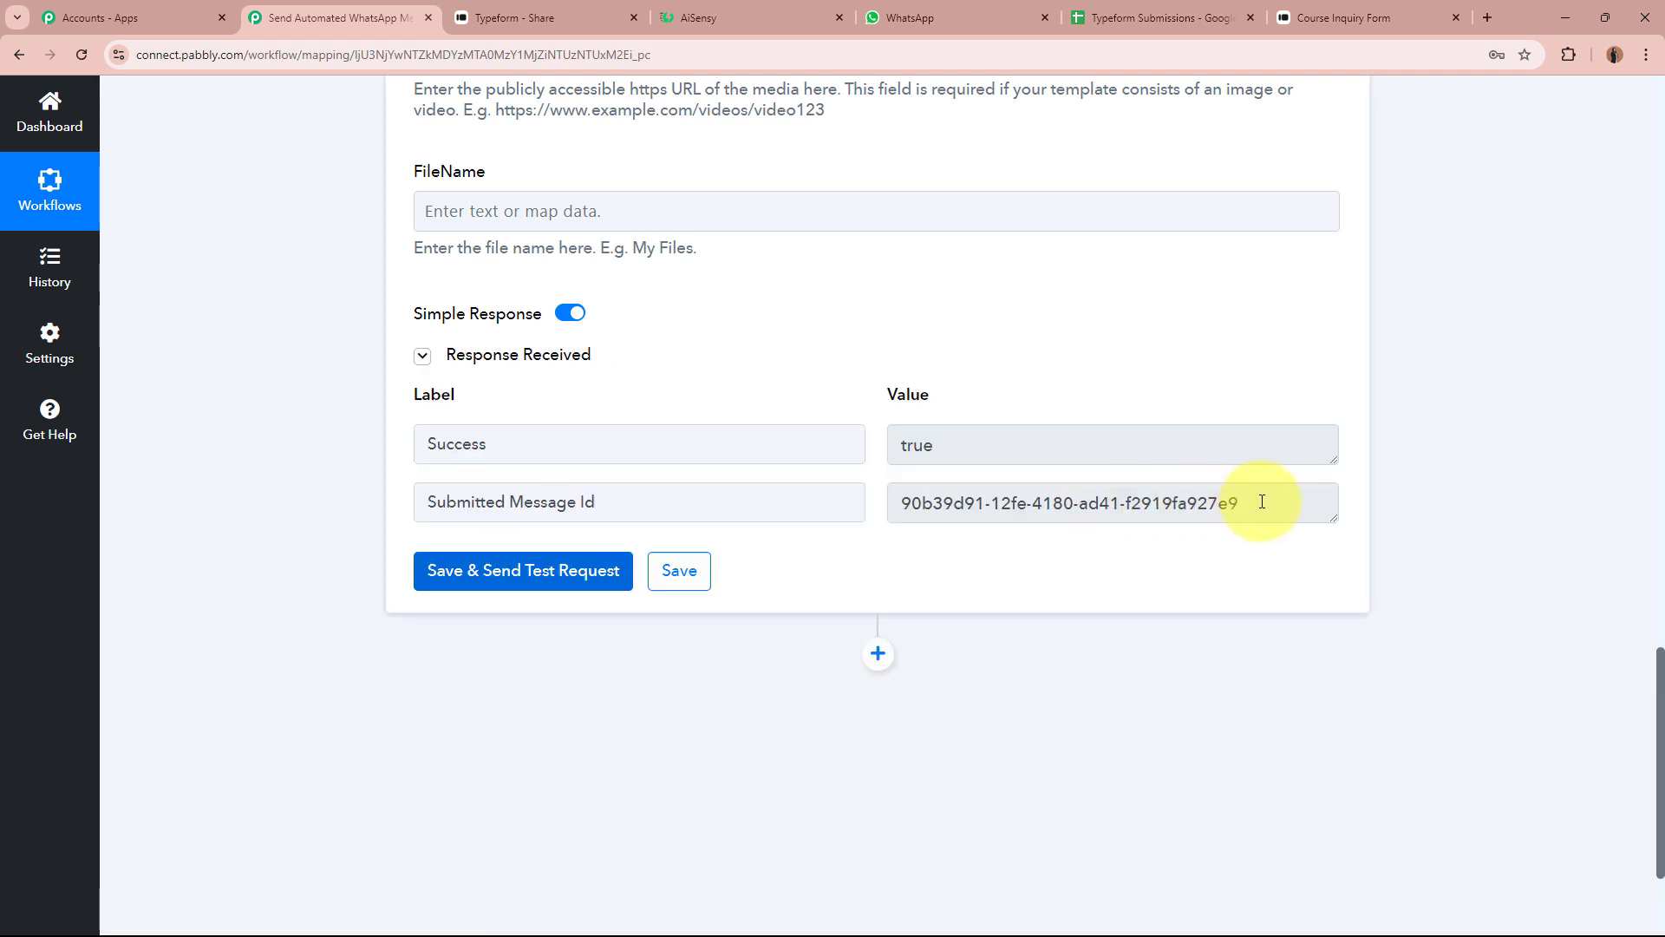
{"action": "left_click_drag", "start_coordinate": [1059, 454], "coordinate": [866, 446]}
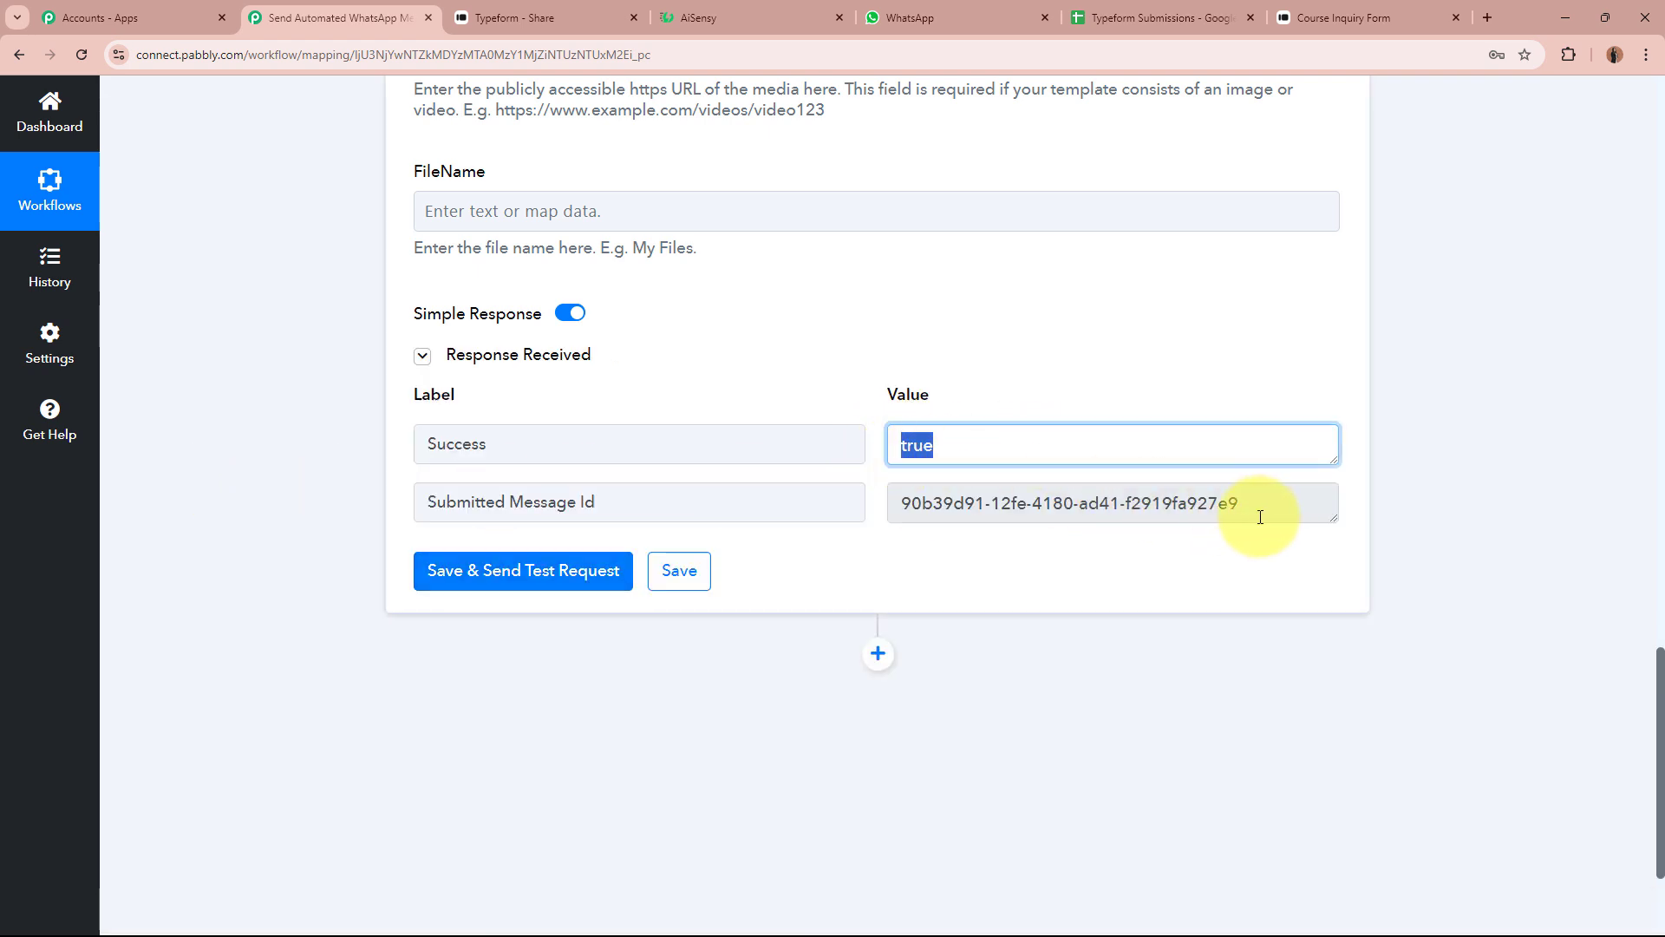
{"action": "left_click_drag", "start_coordinate": [1260, 517], "coordinate": [911, 512]}
{"action": "left_click", "coordinate": [1023, 557]}
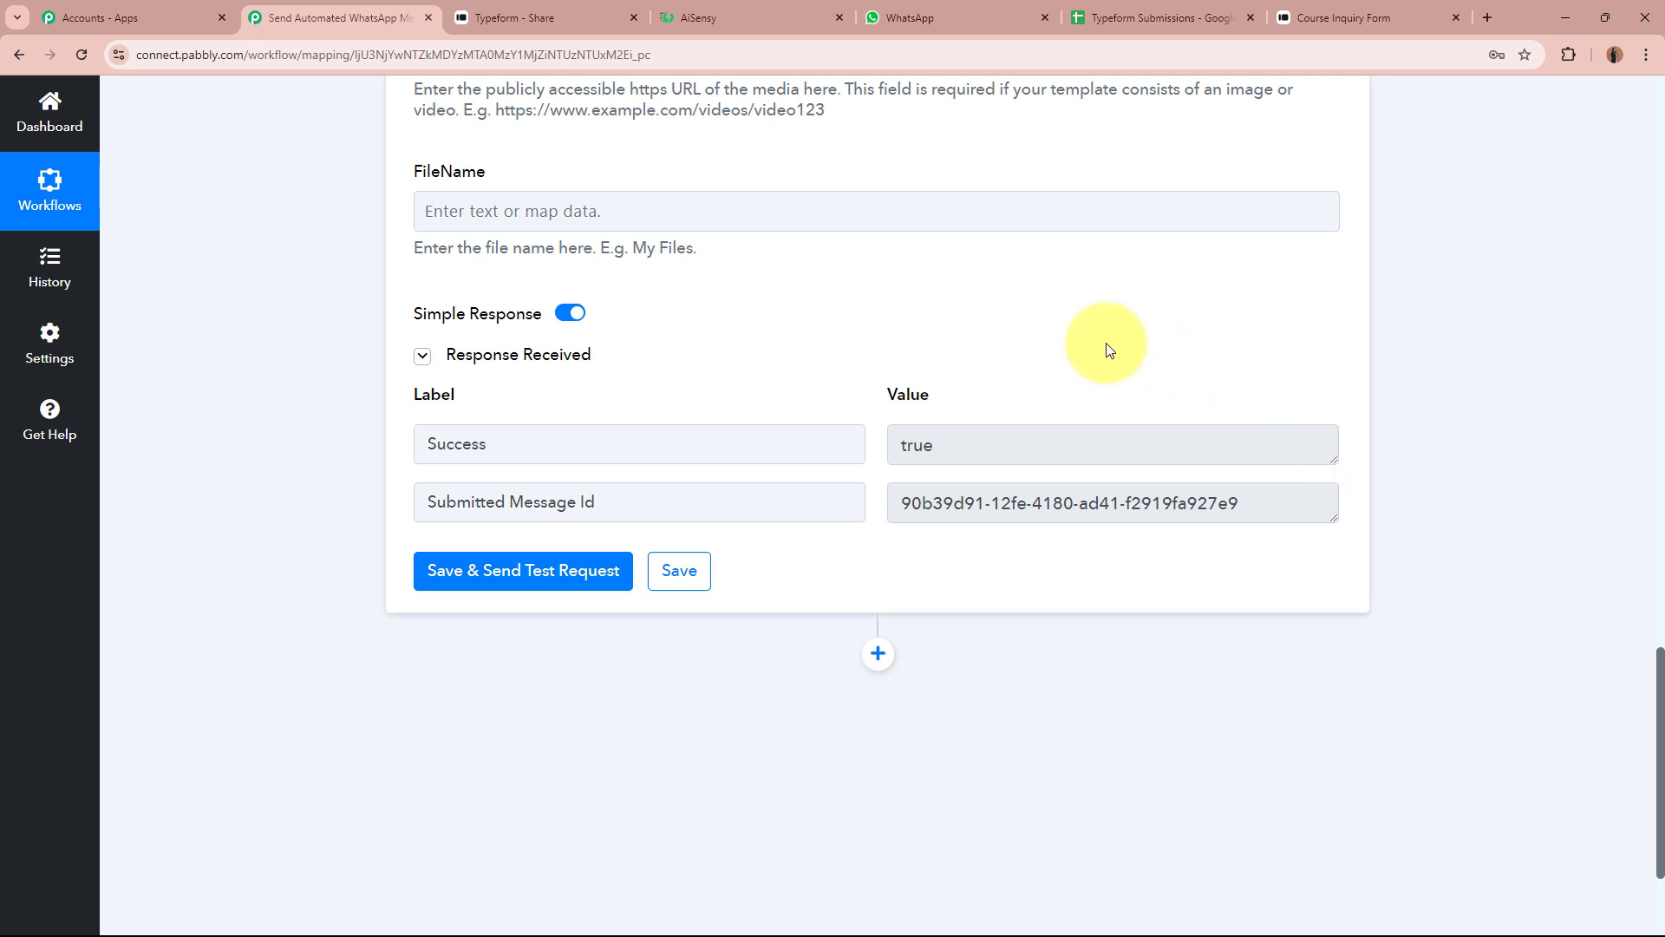
- Switch to WhatsApp and read the greeting, inserted lead name and opening text of AiSensy's test message
{"action": "key", "text": "ctrl+5"}
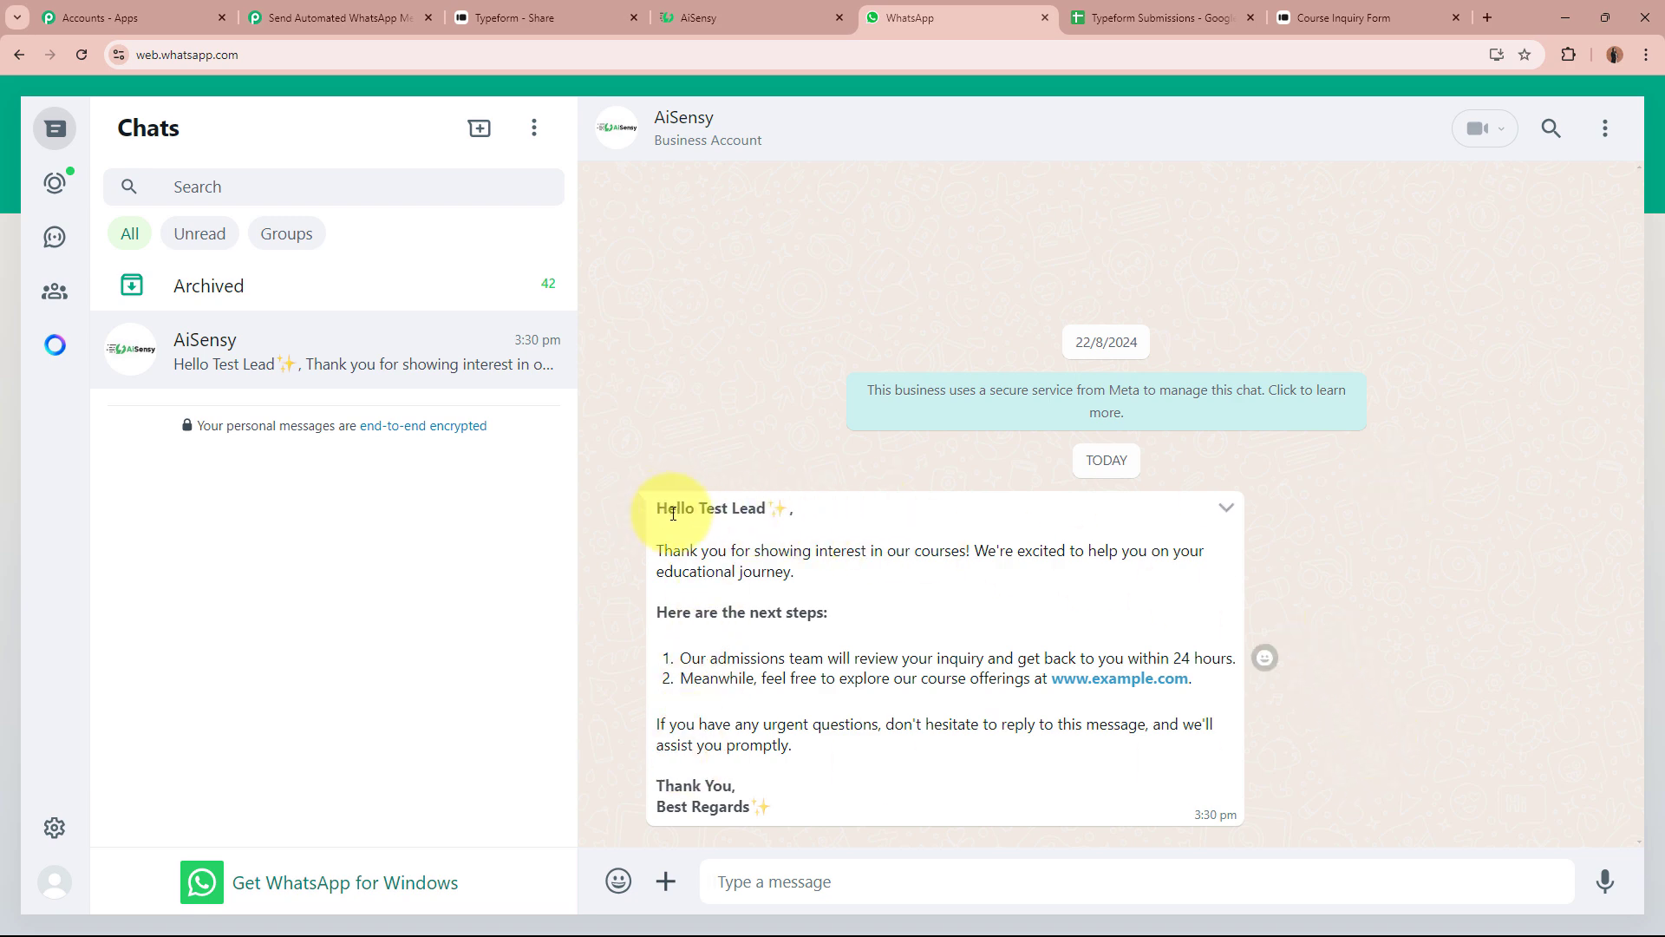
{"action": "left_click_drag", "start_coordinate": [657, 508], "coordinate": [896, 523]}
{"action": "left_click_drag", "start_coordinate": [699, 508], "coordinate": [767, 511]}
{"action": "left_click_drag", "start_coordinate": [657, 552], "coordinate": [1182, 577]}
{"action": "left_click", "coordinate": [1182, 577]}
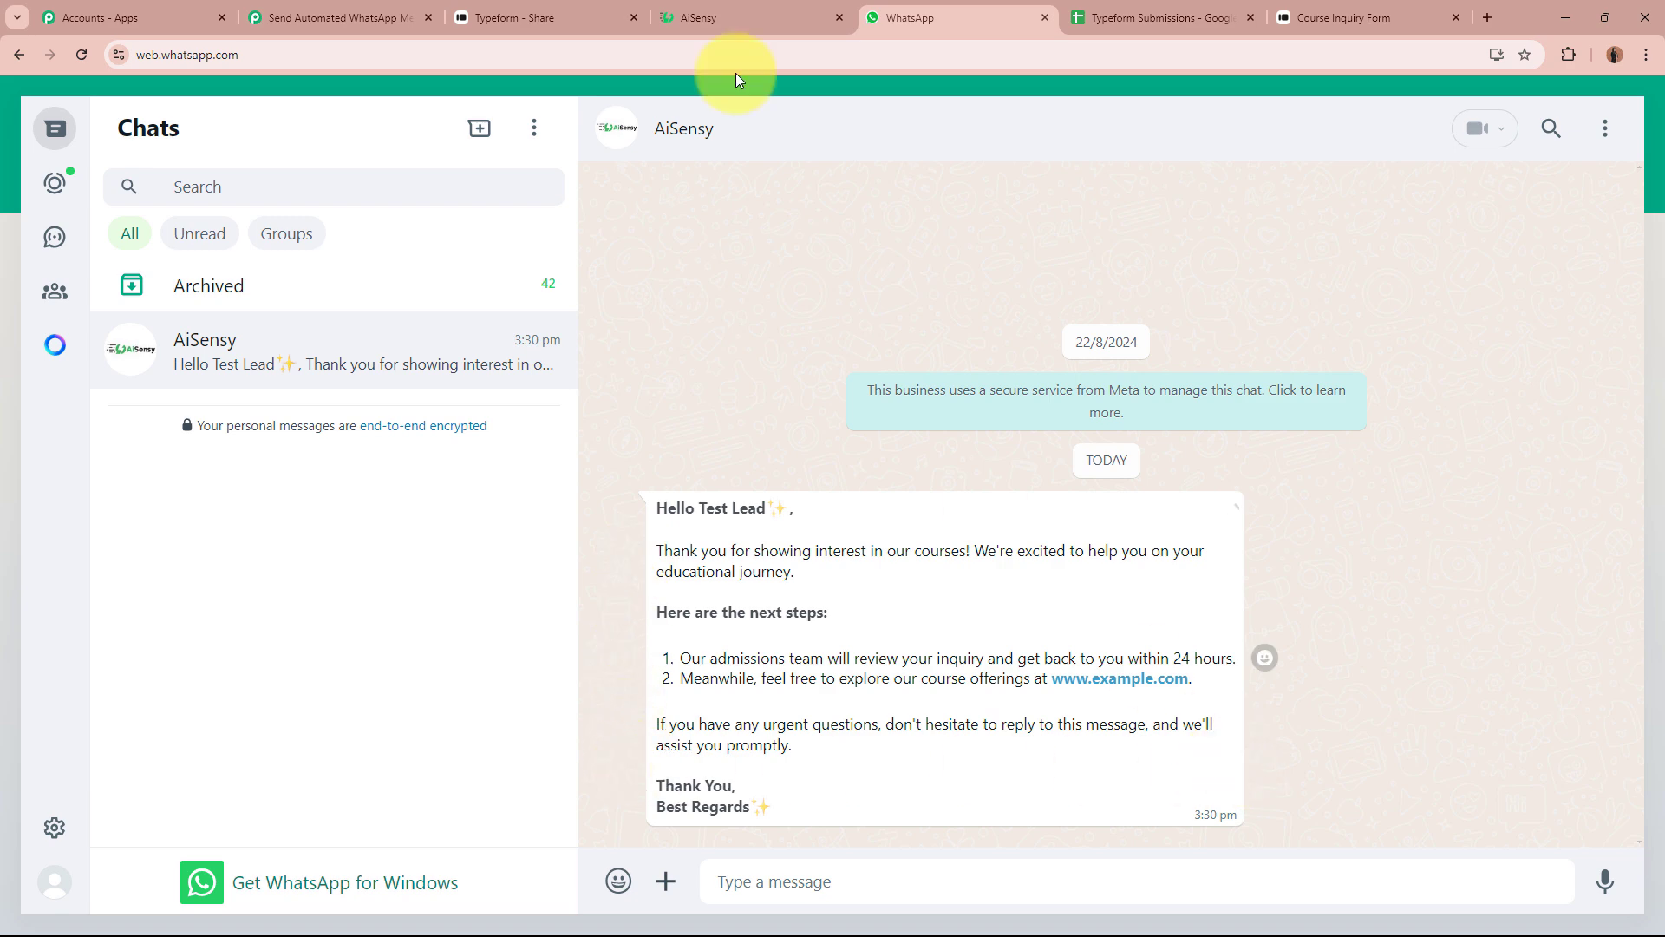
- Back in Pabbly Connect, reload the workflow and add a Google Sheets action after the WhatsApp by AiSensy step
{"action": "left_click", "coordinate": [335, 18]}
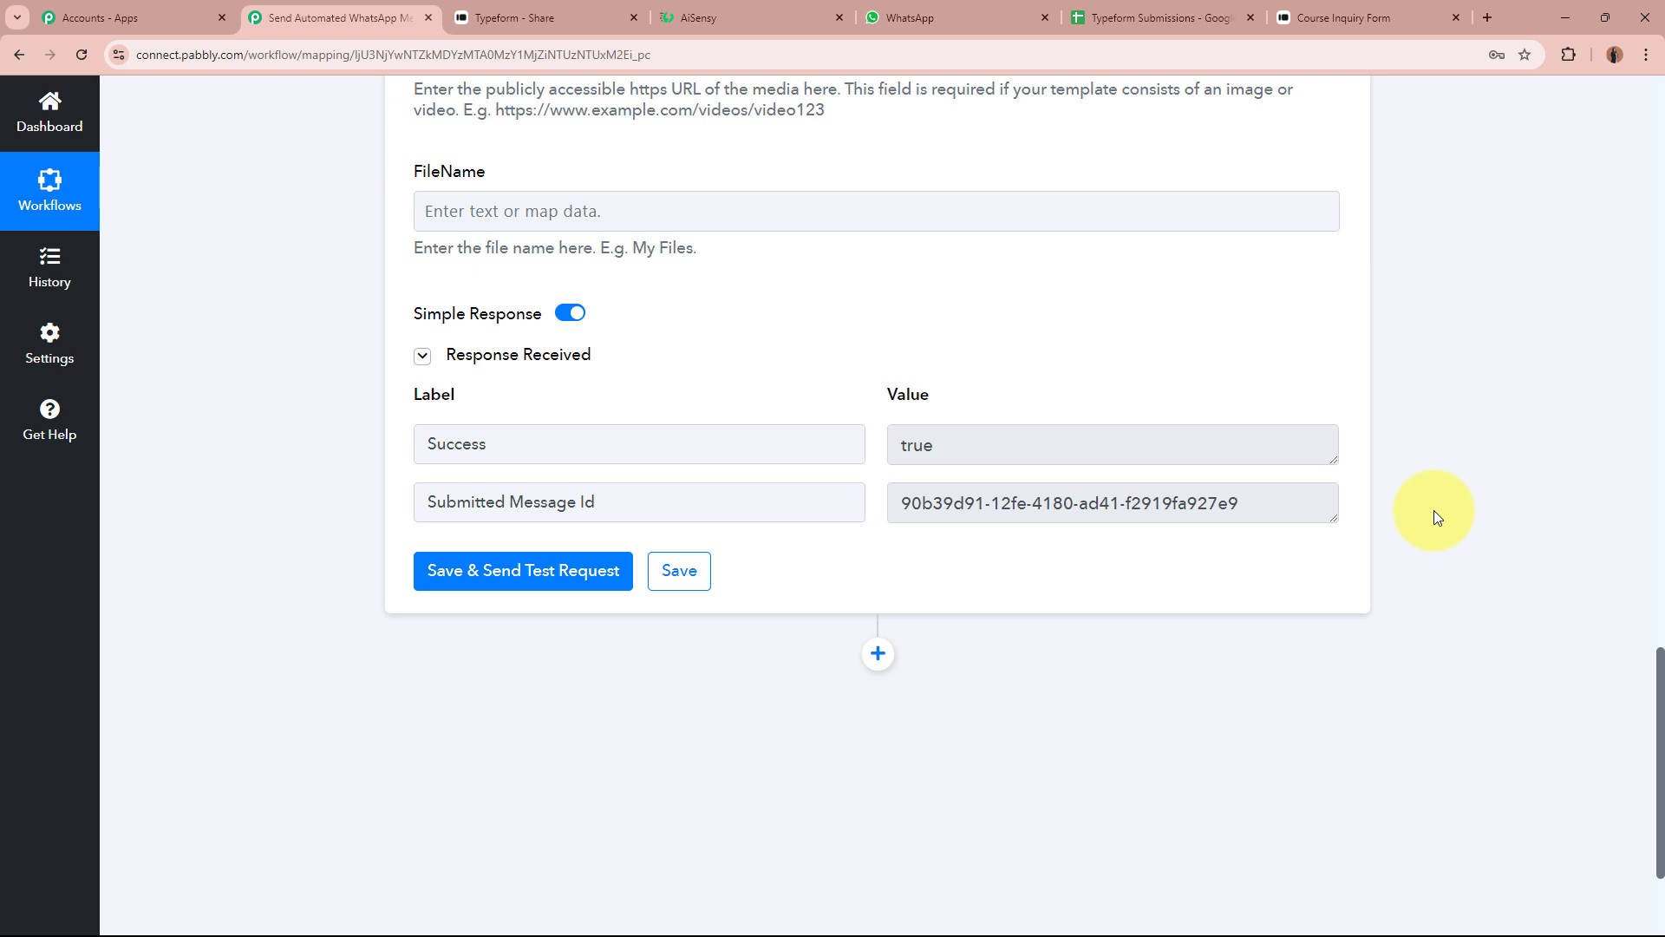
{"action": "key", "text": "F5"}
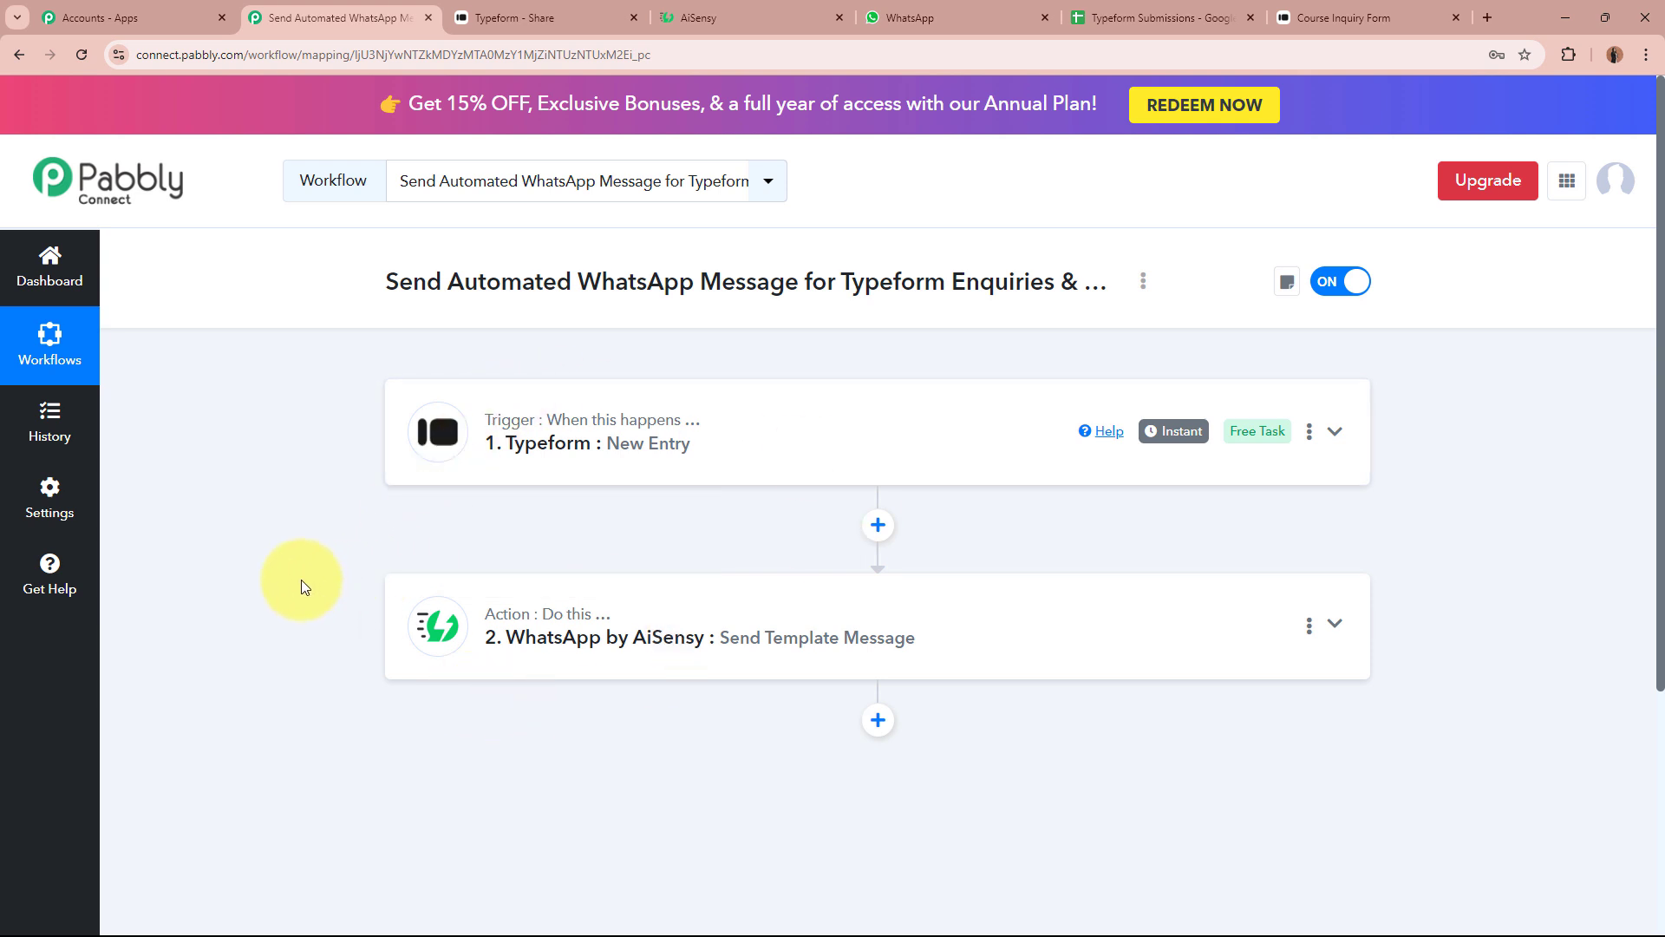
{"action": "left_click", "coordinate": [1165, 8]}
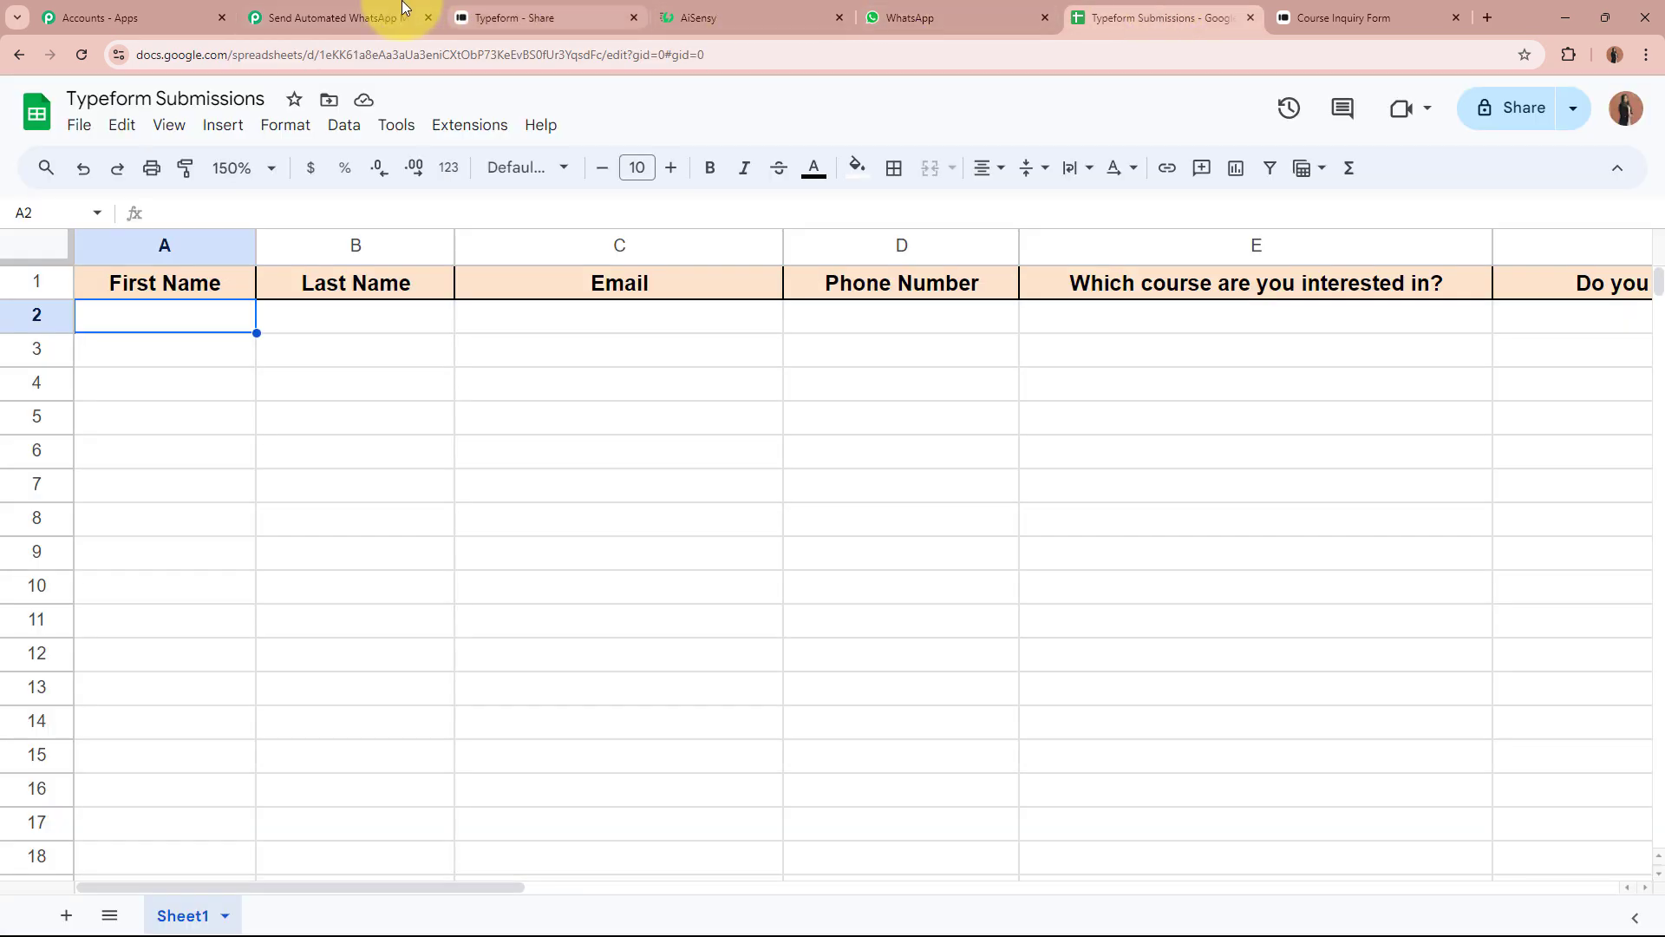
{"action": "left_click", "coordinate": [347, 17]}
{"action": "left_click", "coordinate": [878, 720]}
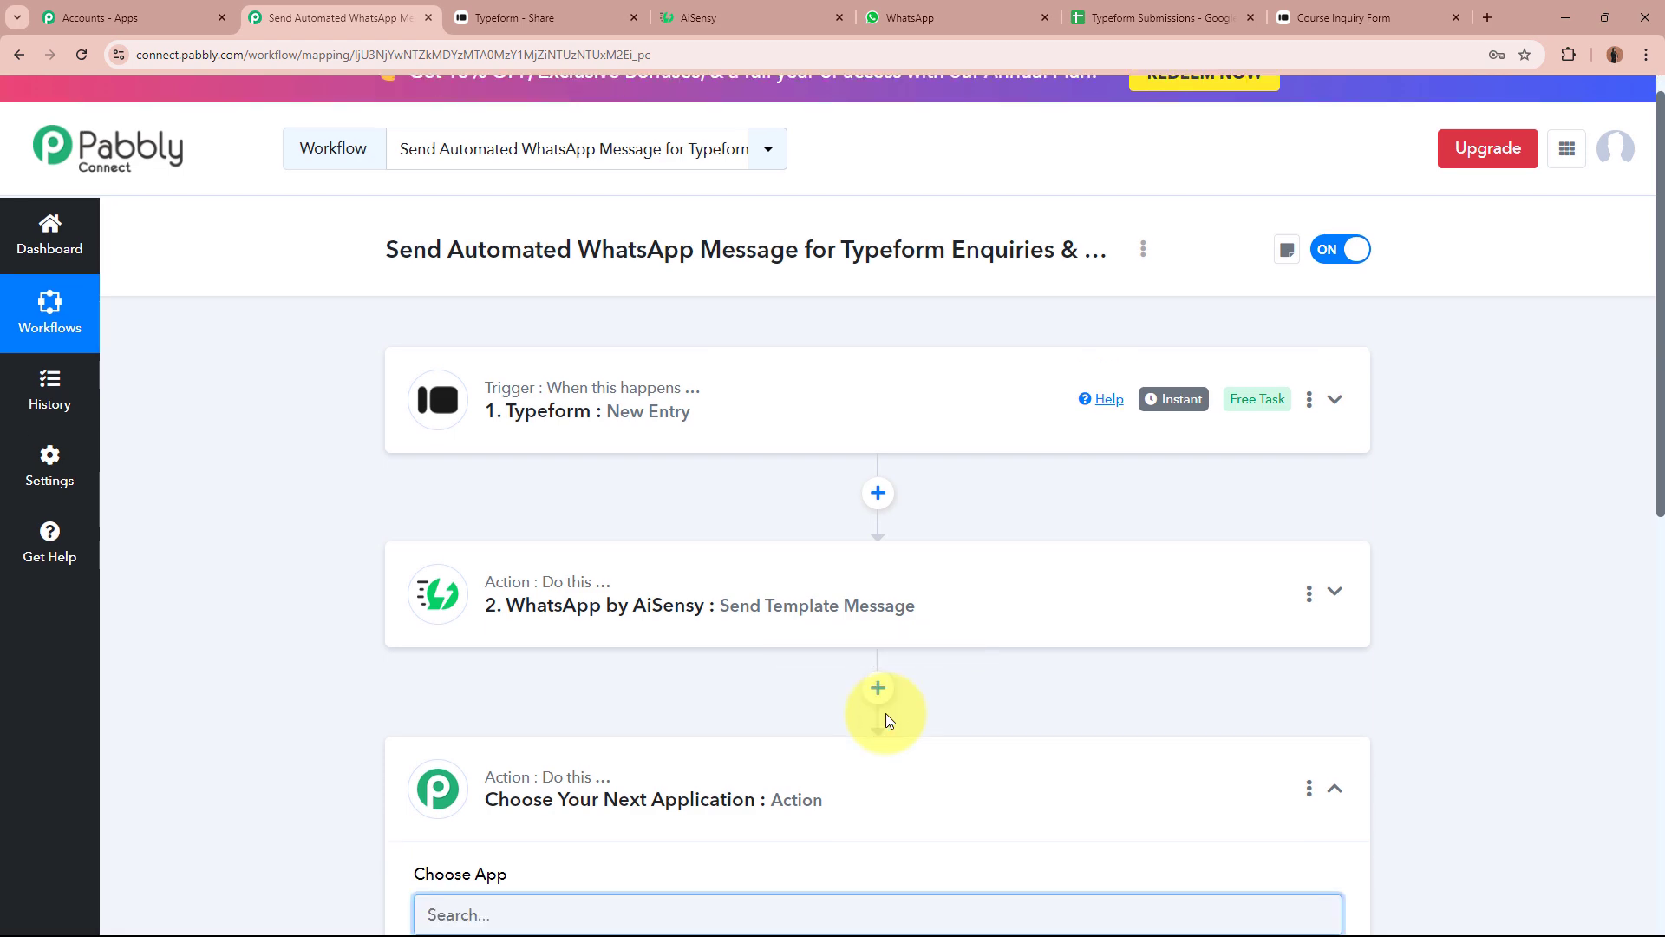
{"action": "type", "text": "Google"}
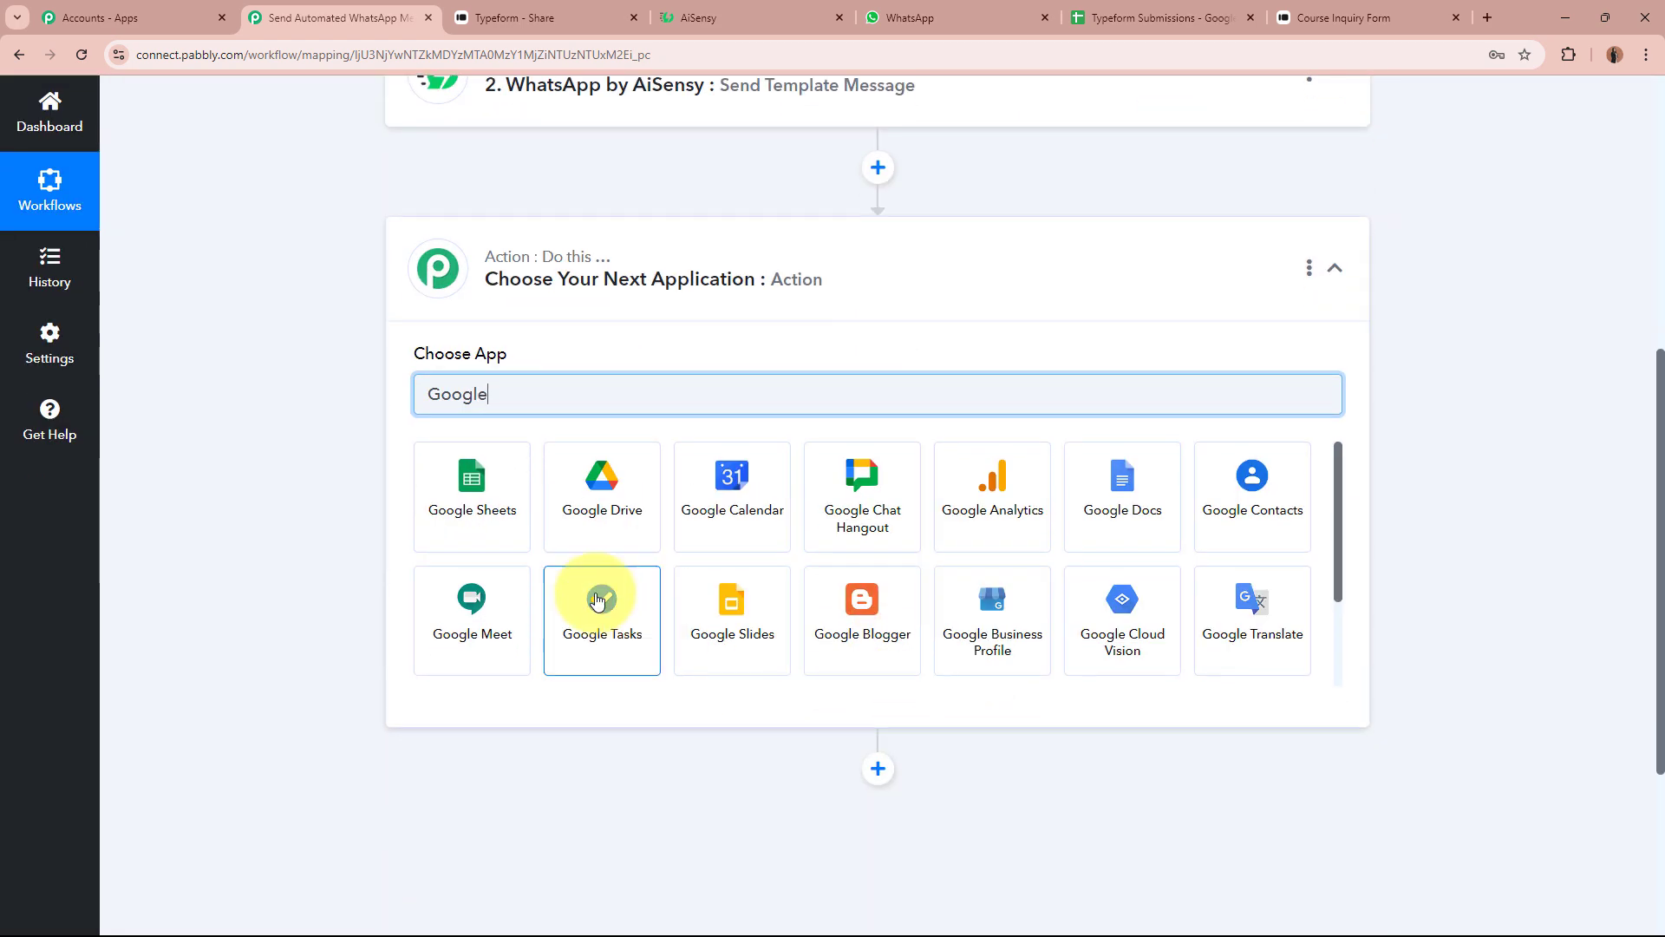
{"action": "left_click", "coordinate": [487, 498]}
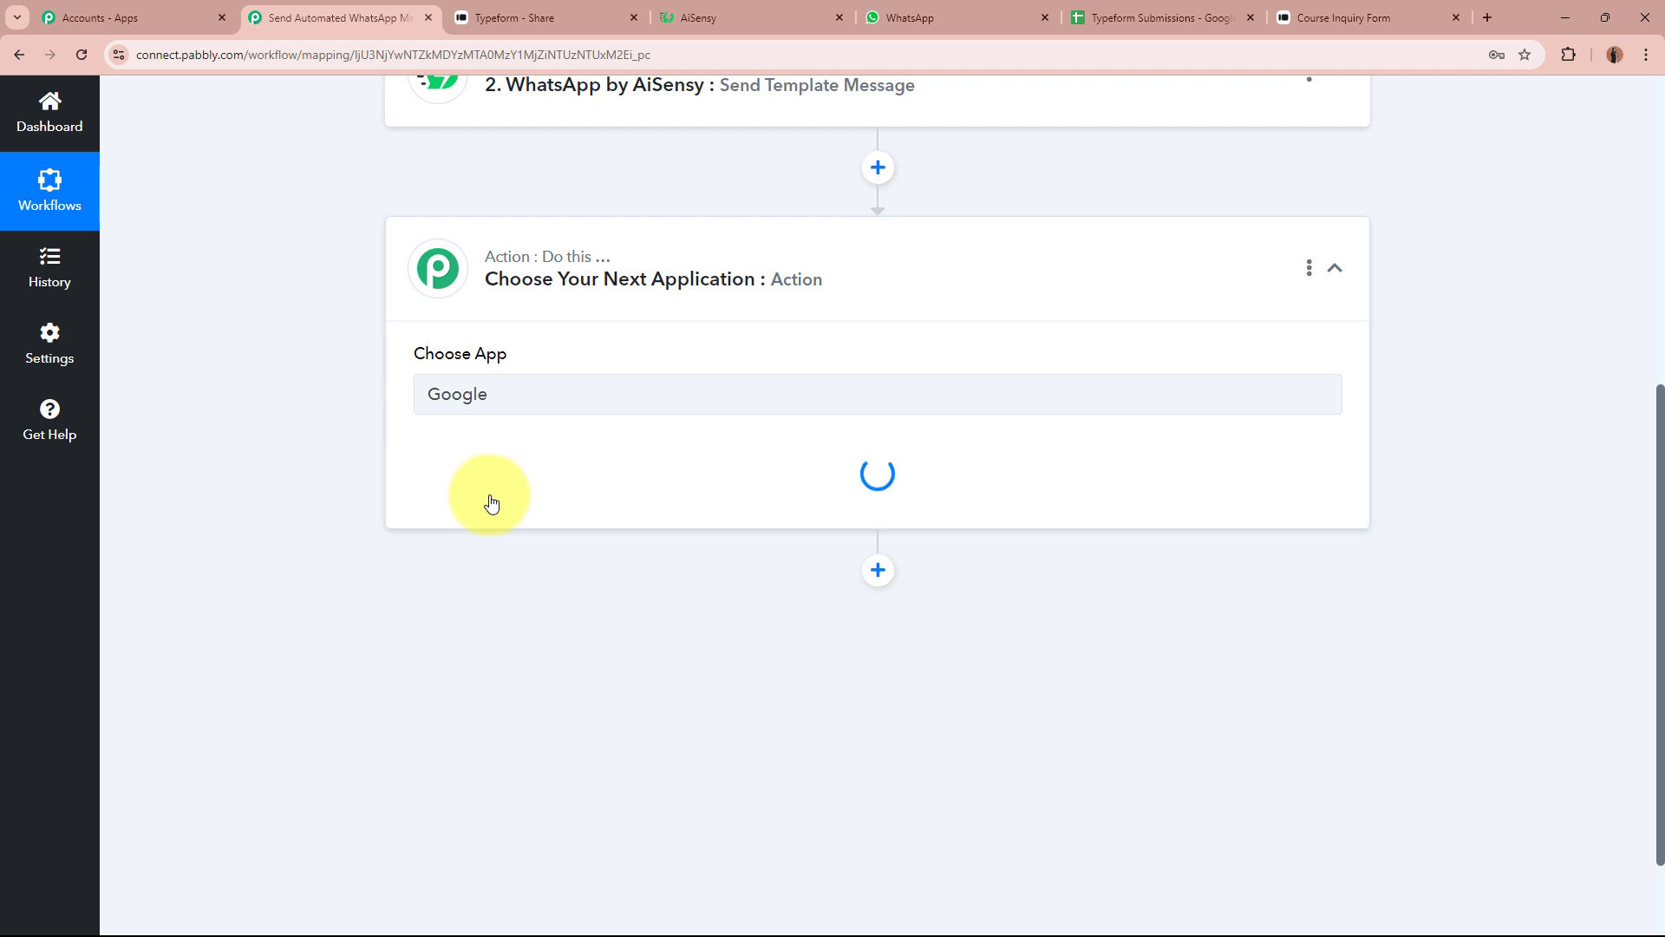
- Glance at the Typeform Submissions spreadsheet, and set the Google Sheets action event to Add New Row in the workflow
{"action": "left_click", "coordinate": [1080, 17]}
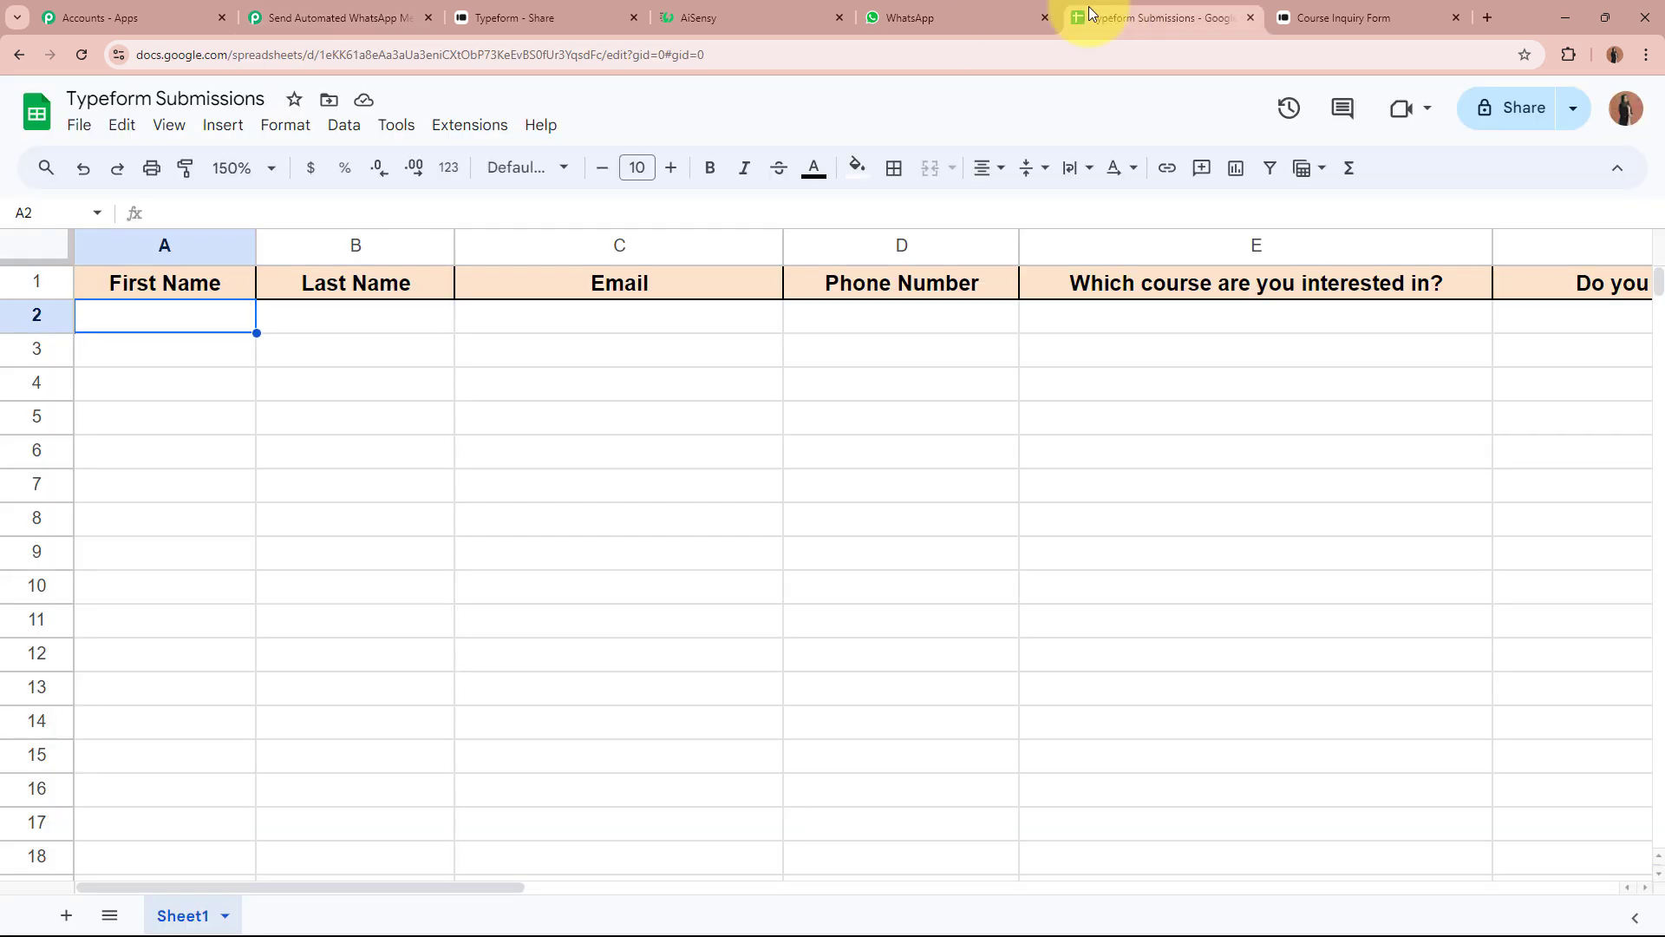
{"action": "left_click", "coordinate": [342, 17]}
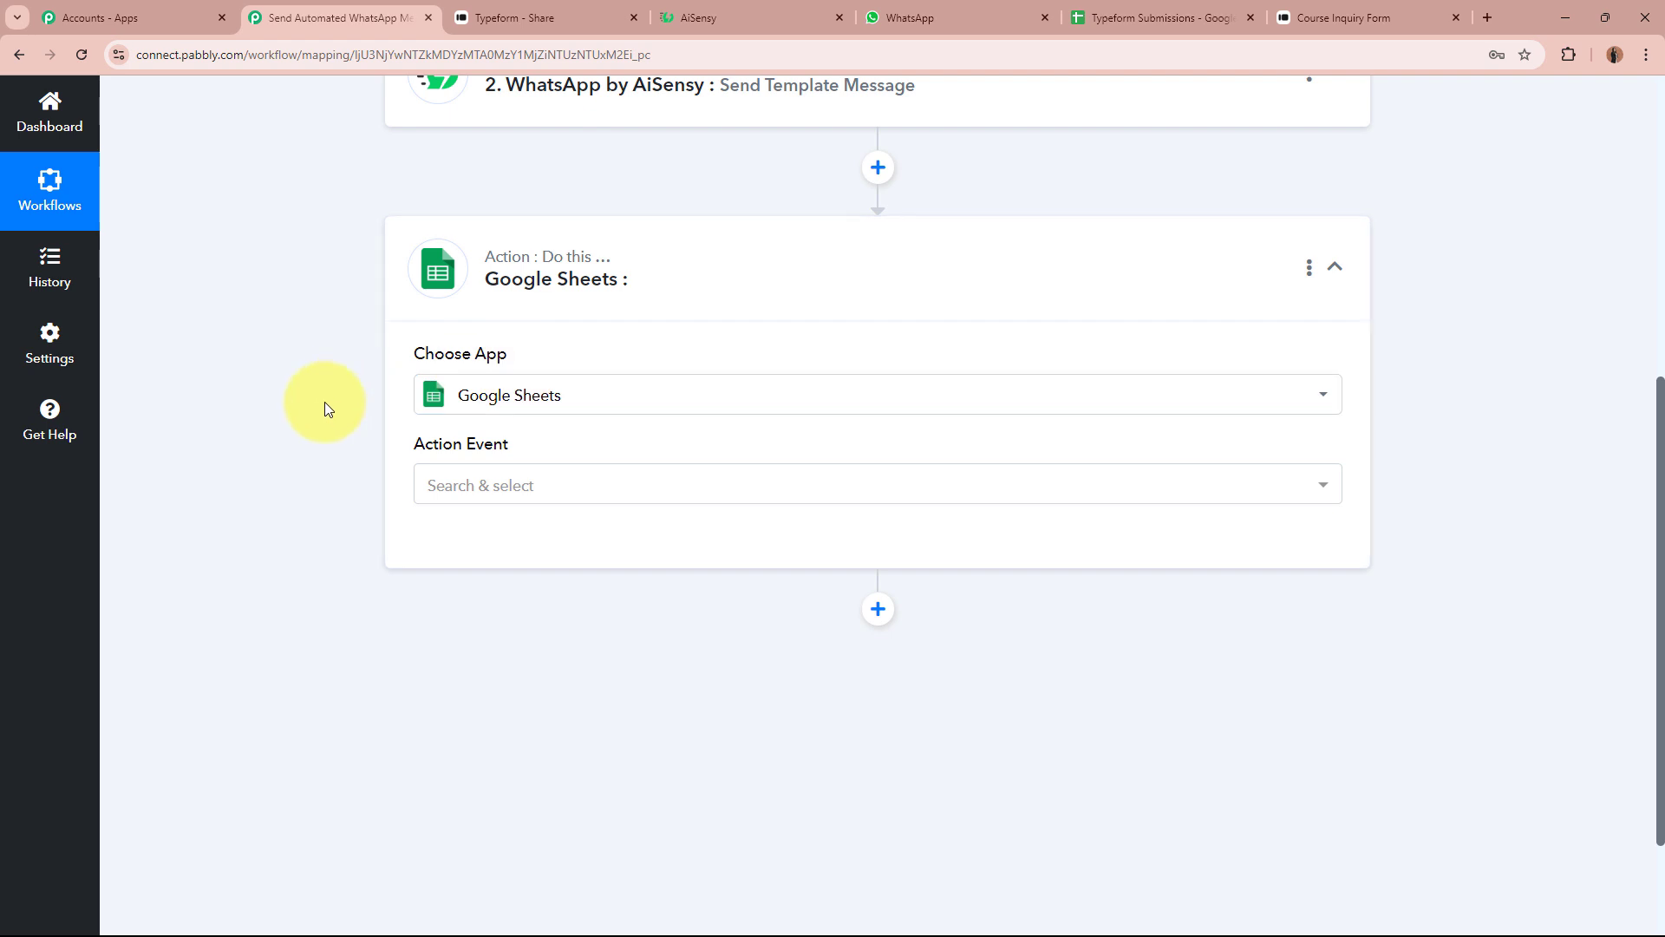
{"action": "left_click", "coordinate": [613, 487]}
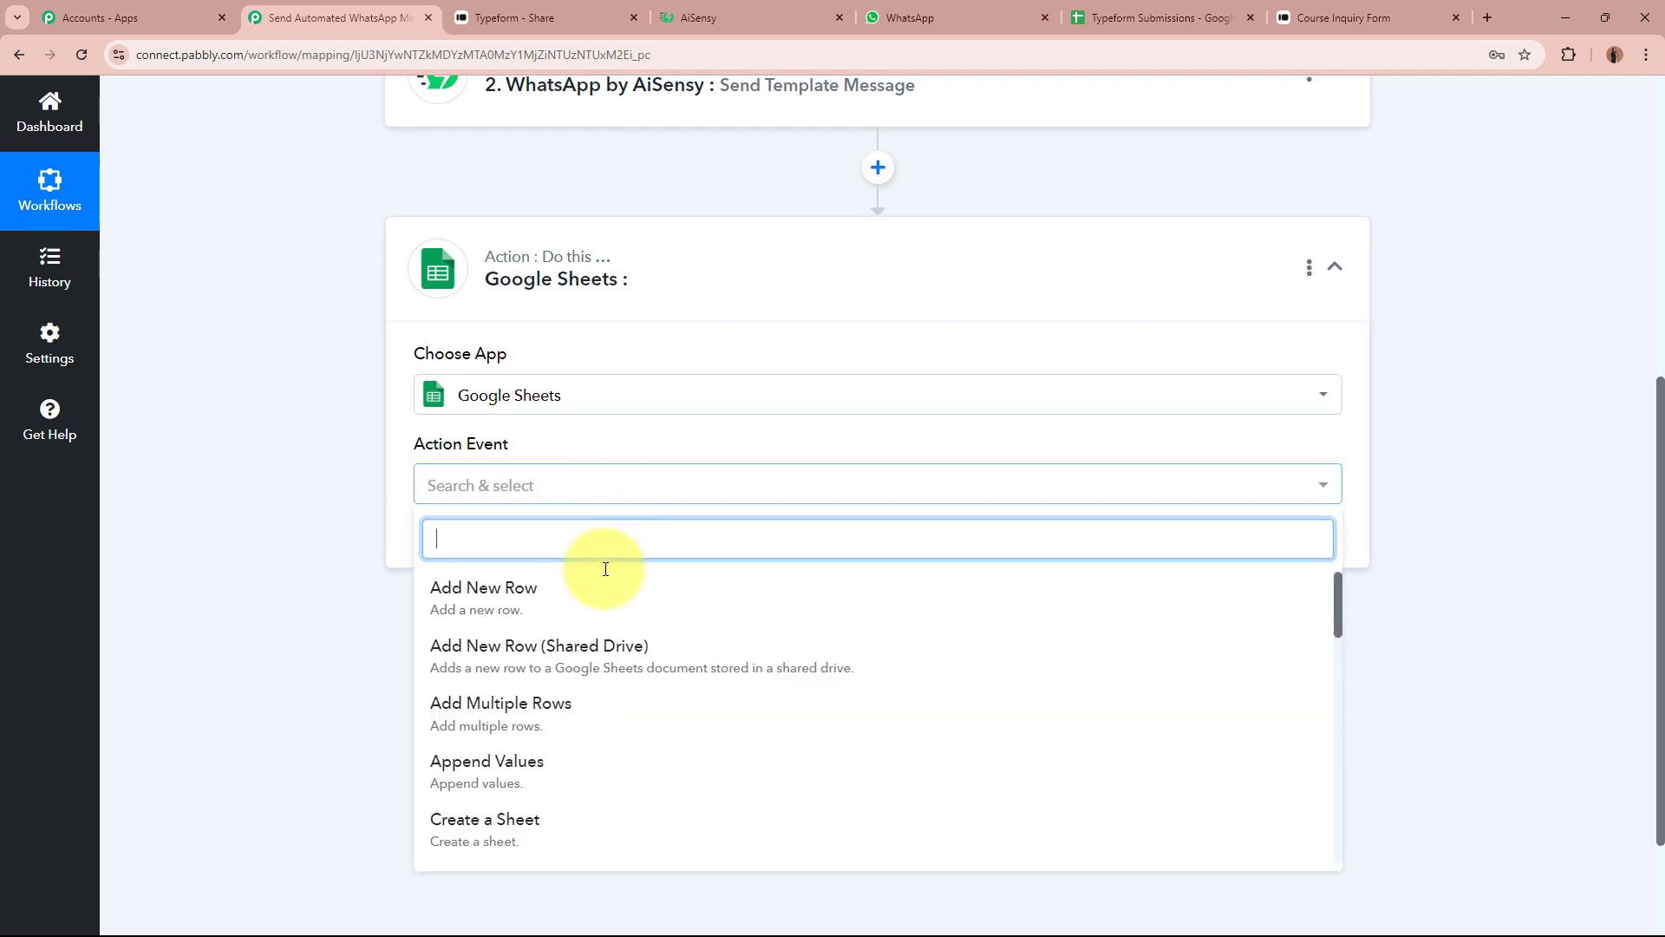
{"action": "left_click", "coordinate": [613, 583]}
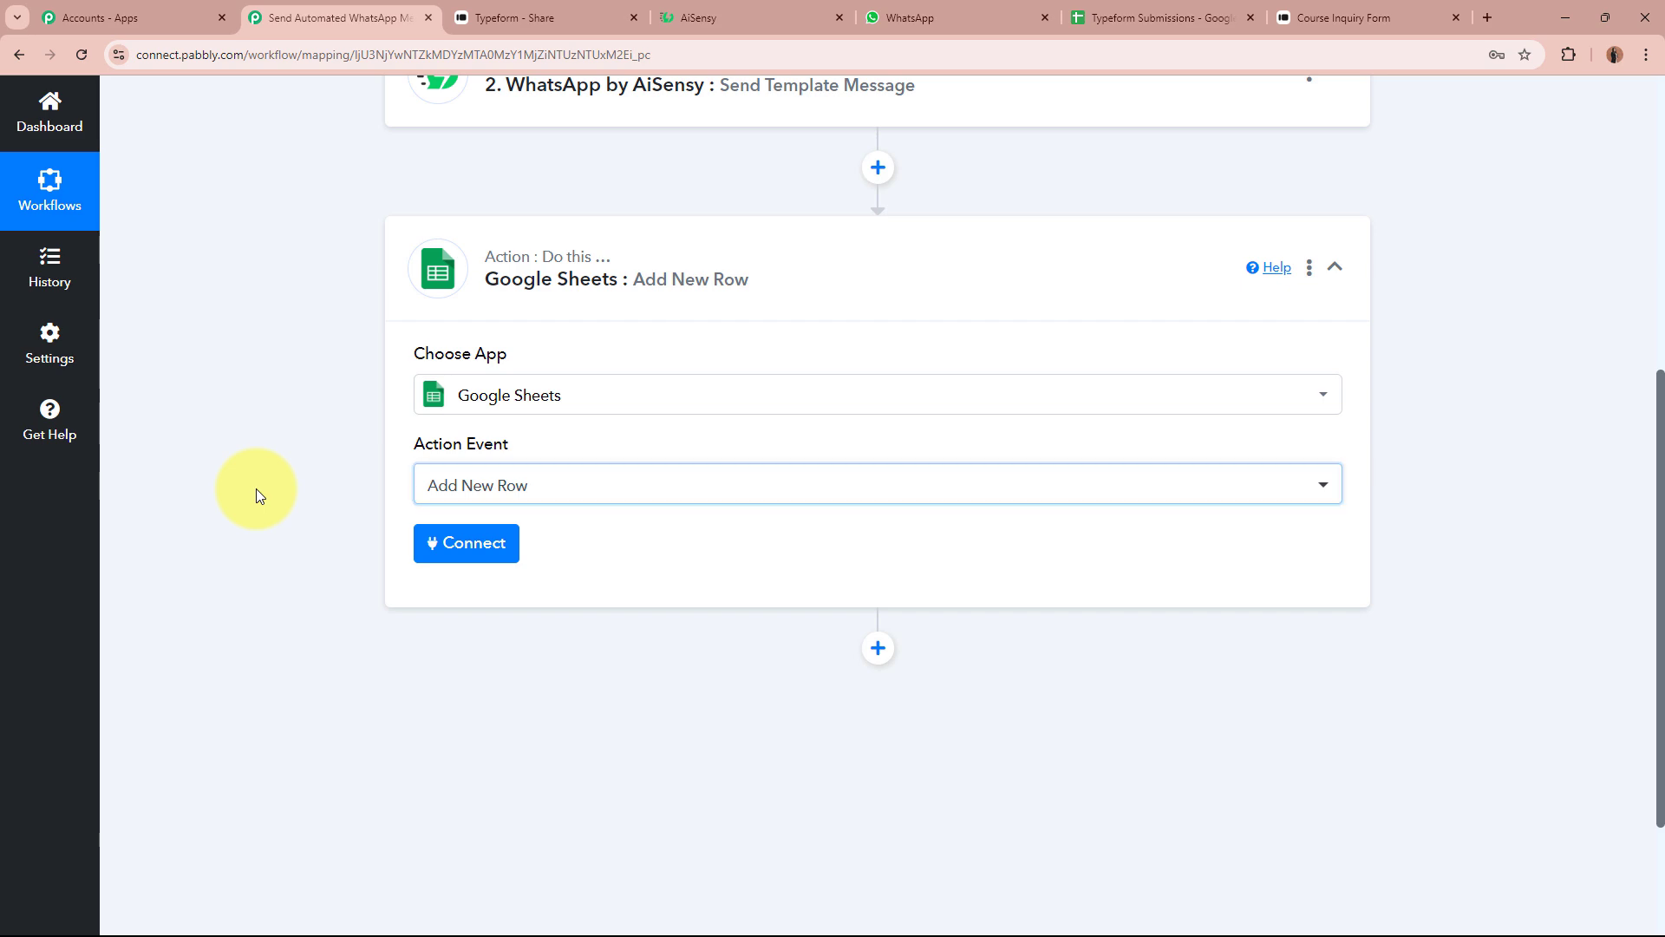
- Connect the Google Sheets action through a new connection, signing in with Google and allowing Pabbly Connect Sheets access
{"action": "scroll", "coordinate": [260, 482], "scroll_direction": "up", "scroll_amount": 6}
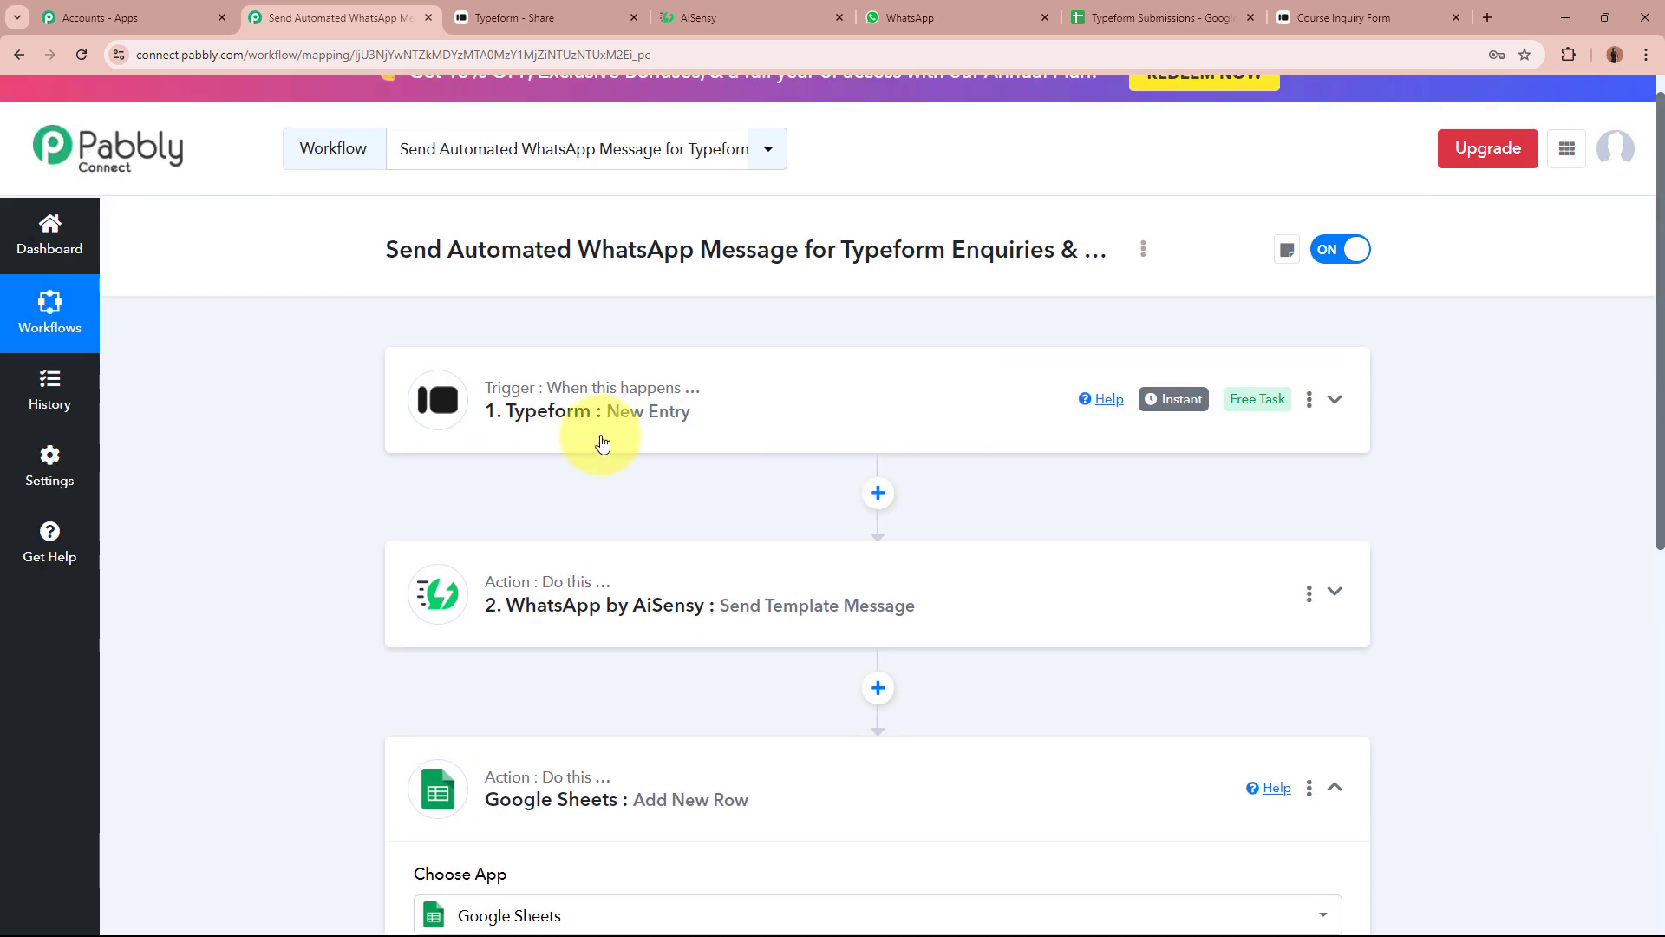
{"action": "scroll", "coordinate": [287, 591], "scroll_direction": "down", "scroll_amount": 3}
{"action": "scroll", "coordinate": [286, 591], "scroll_direction": "down", "scroll_amount": 3}
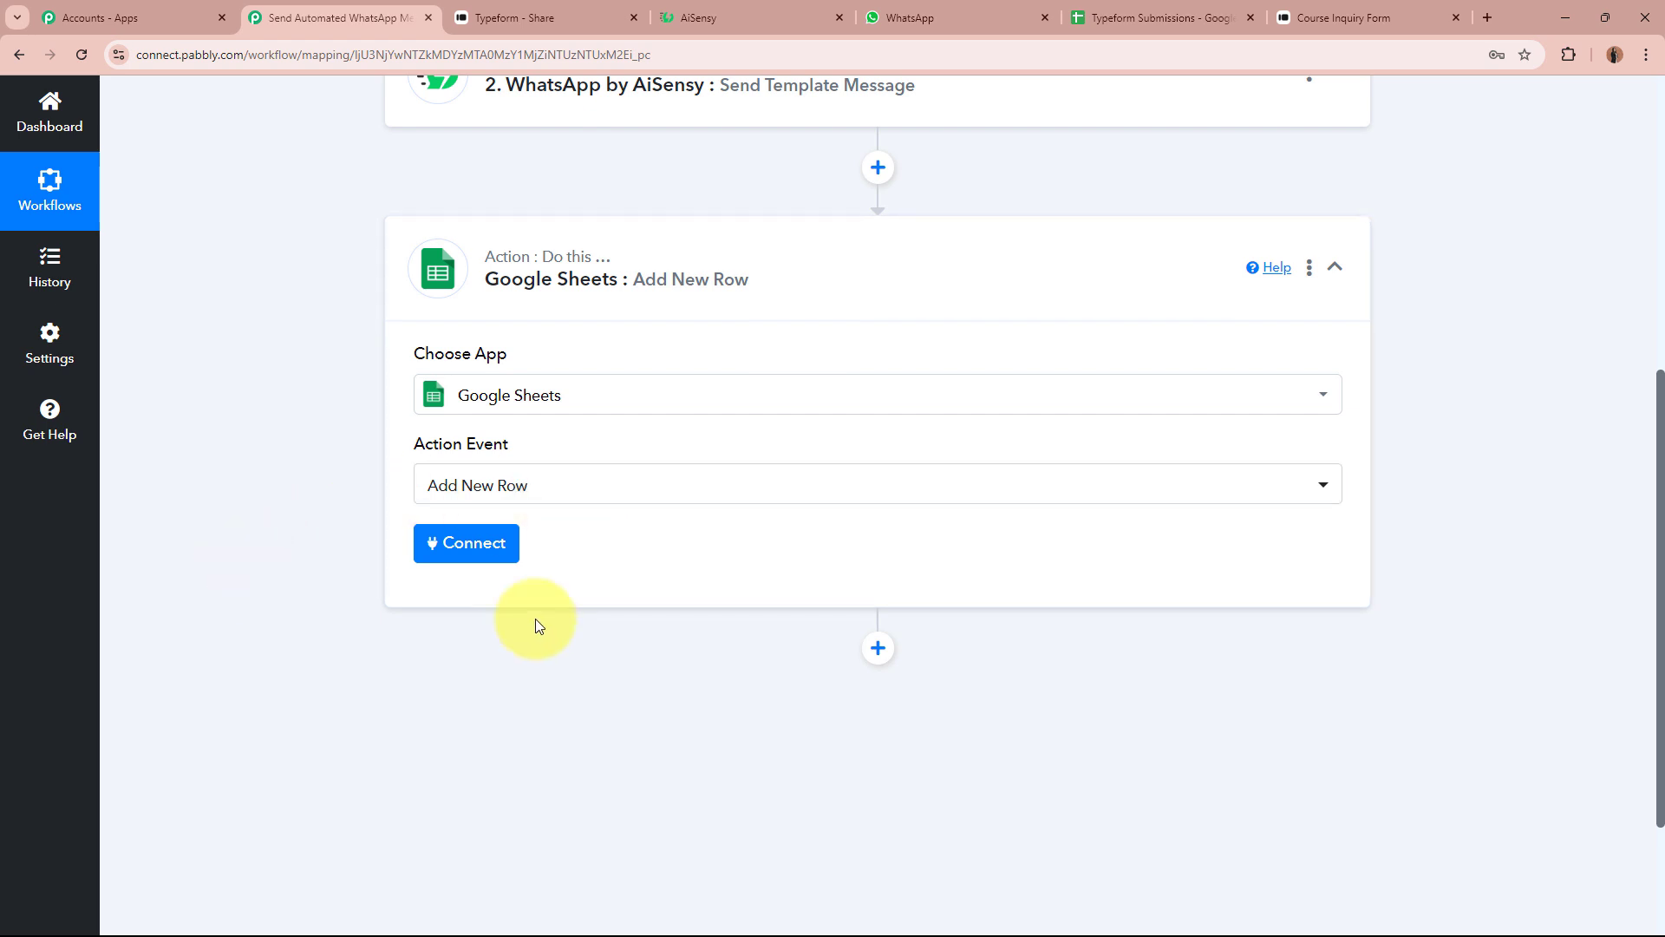
{"action": "left_click", "coordinate": [443, 537]}
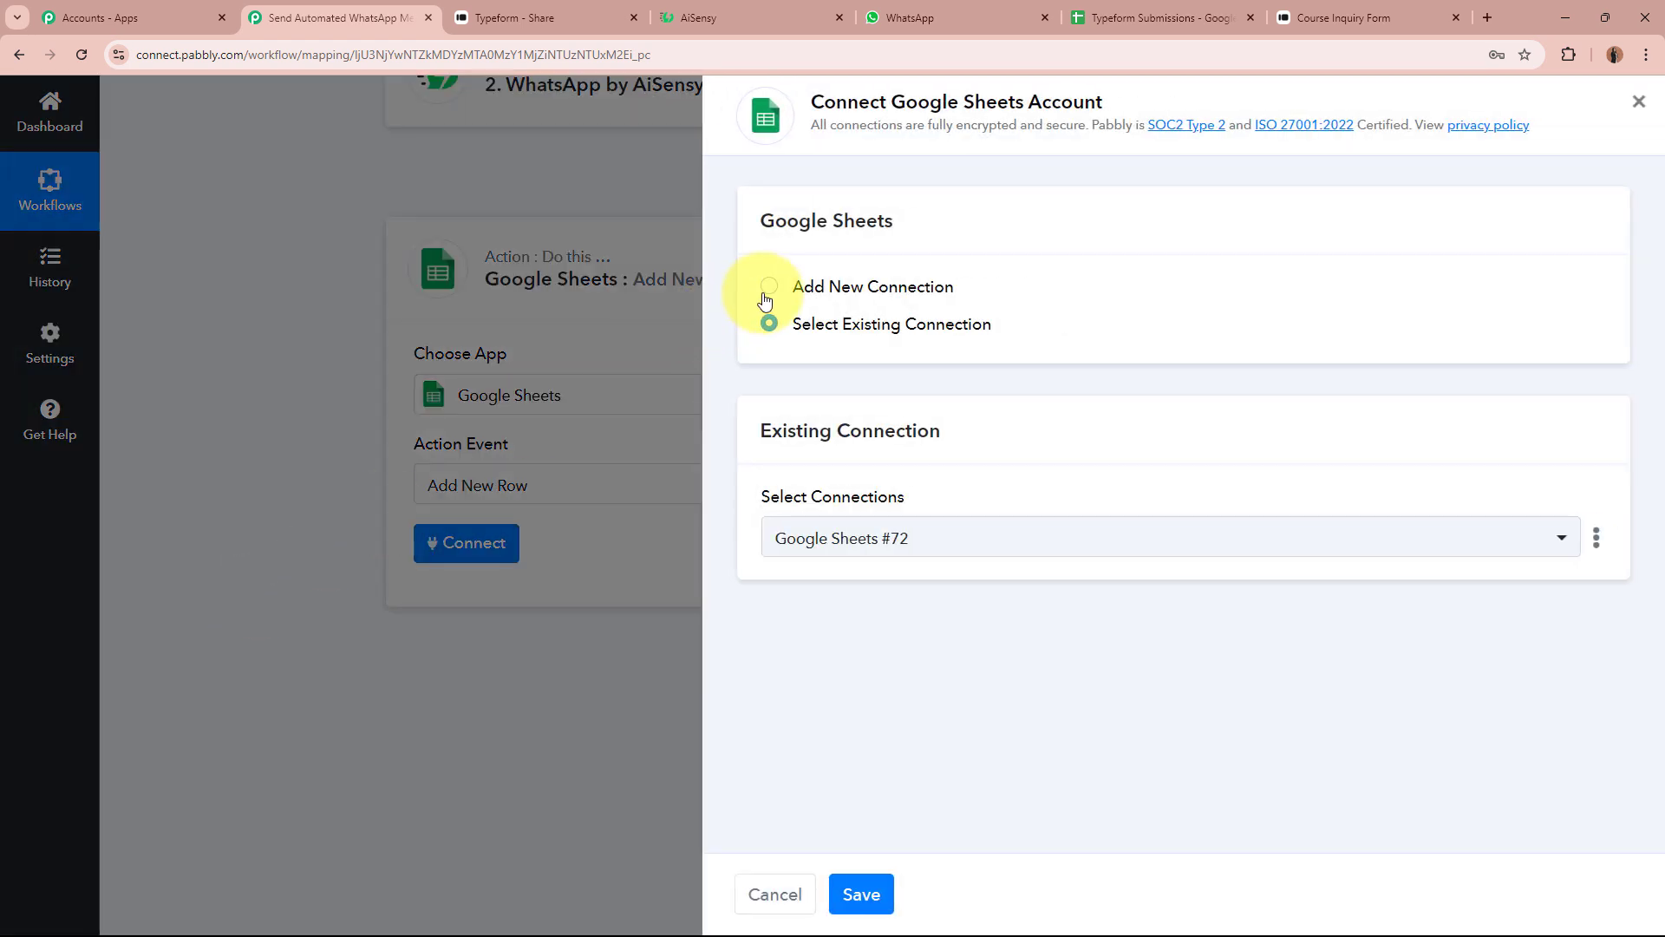
{"action": "left_click", "coordinate": [770, 289]}
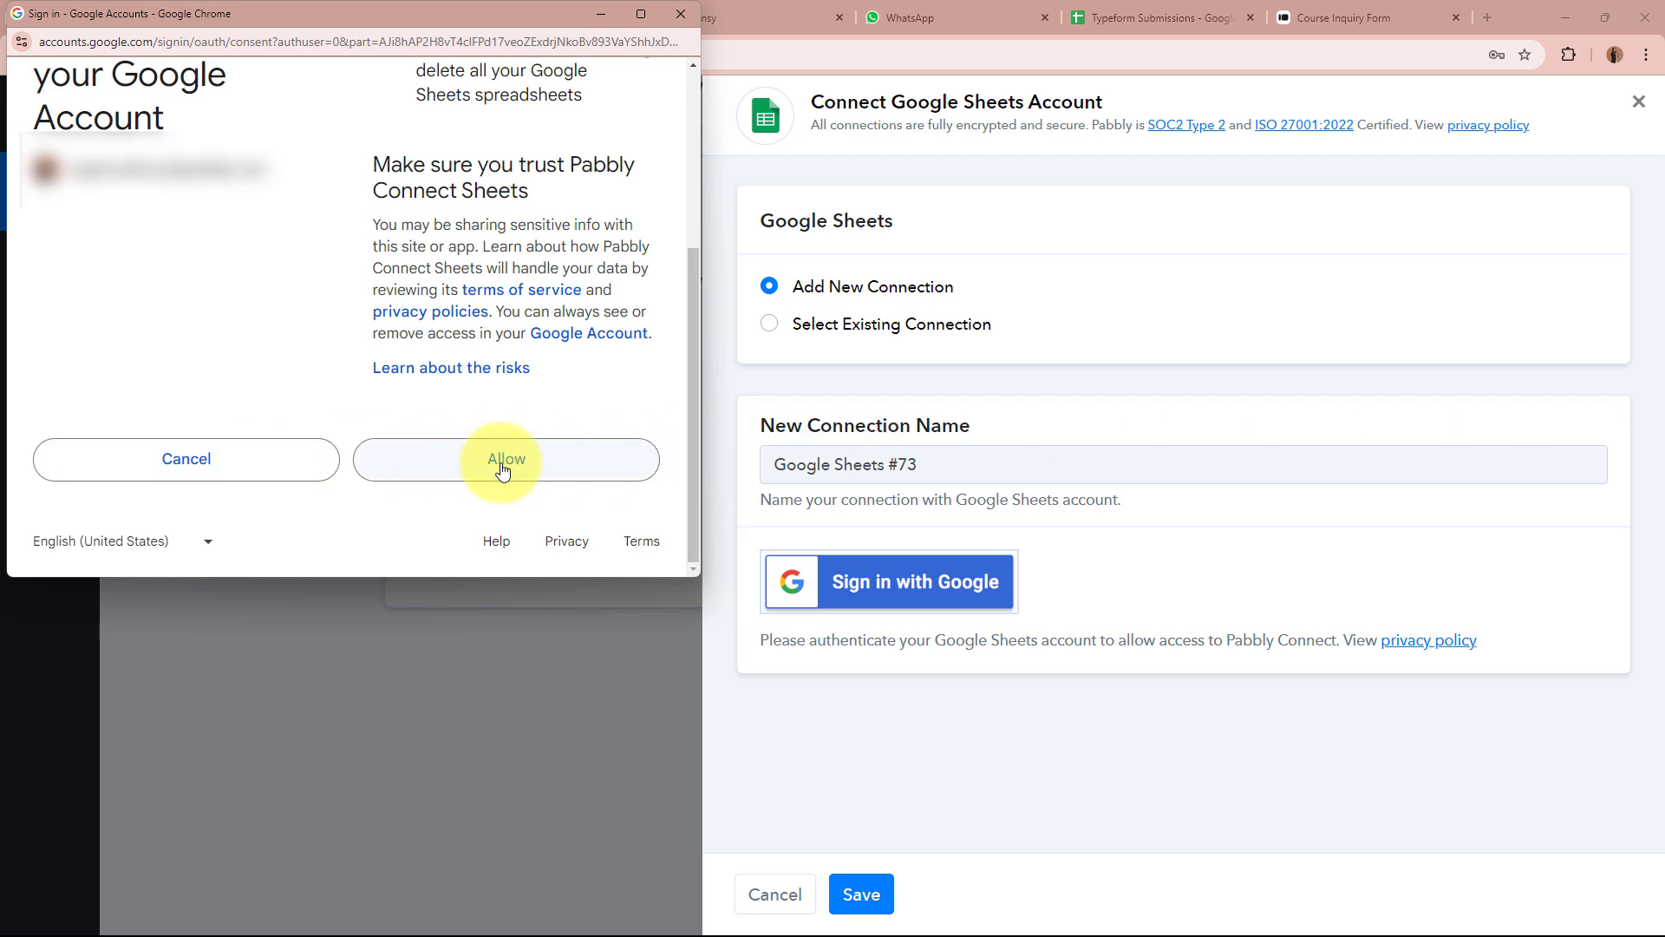
{"action": "left_click", "coordinate": [549, 471]}
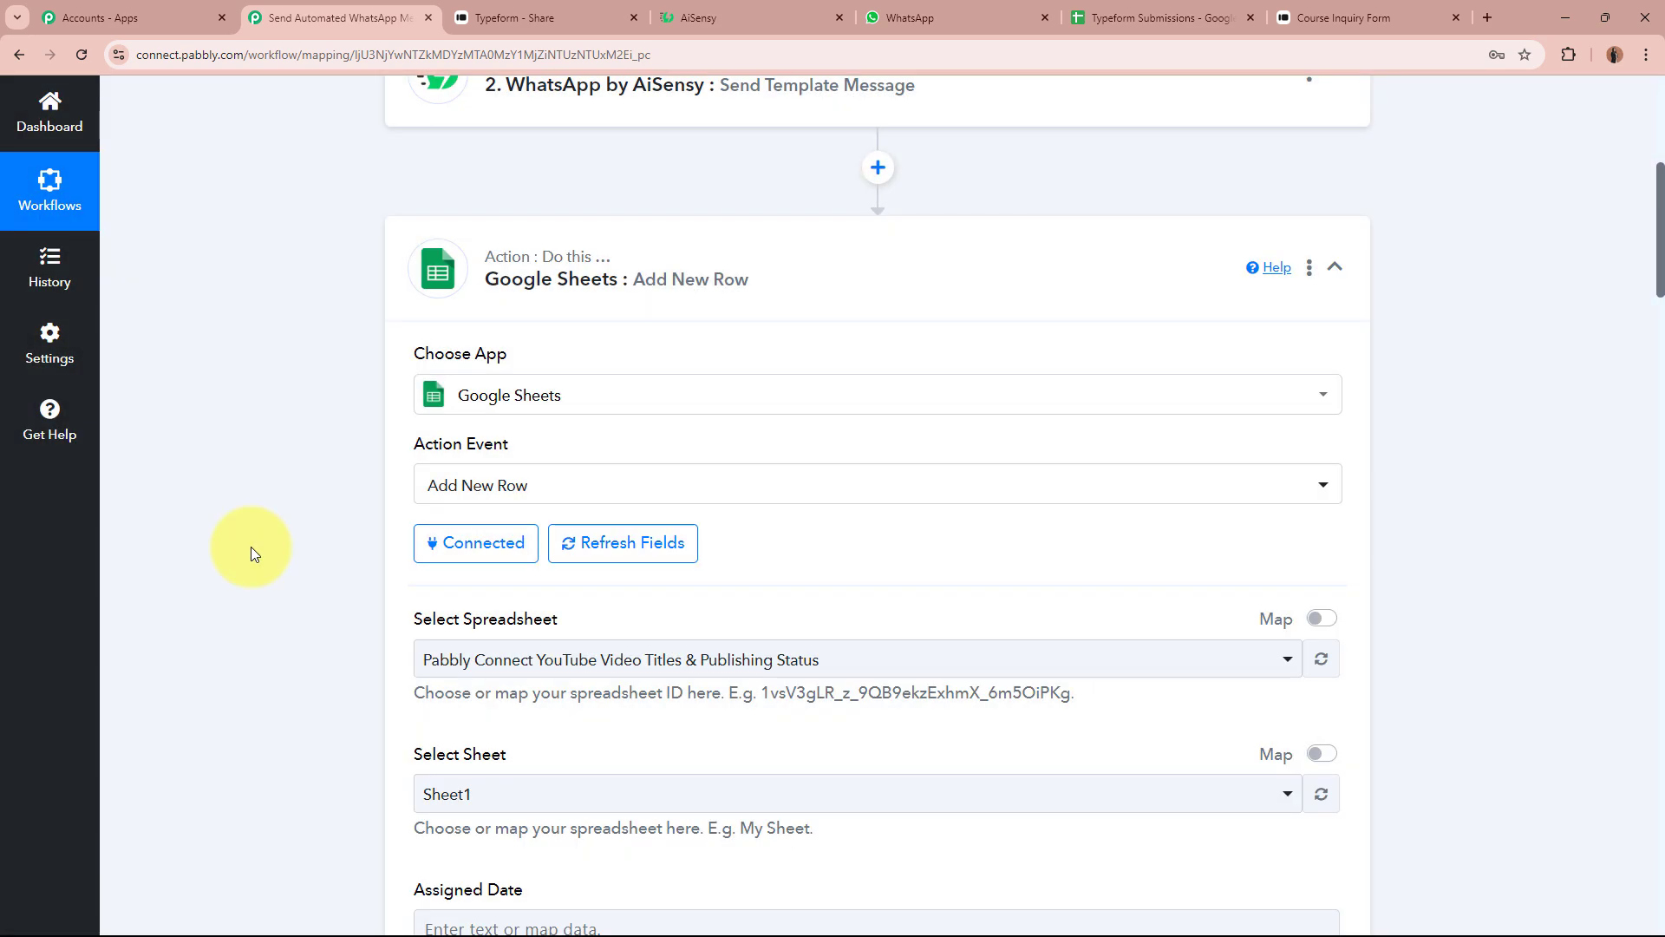
- Choose Typeform Submissions as the Add New Row action's spreadsheet and compare its Sheet1 selection with the sheet in Google Sheets
{"action": "scroll", "coordinate": [251, 546], "scroll_direction": "down", "scroll_amount": 3}
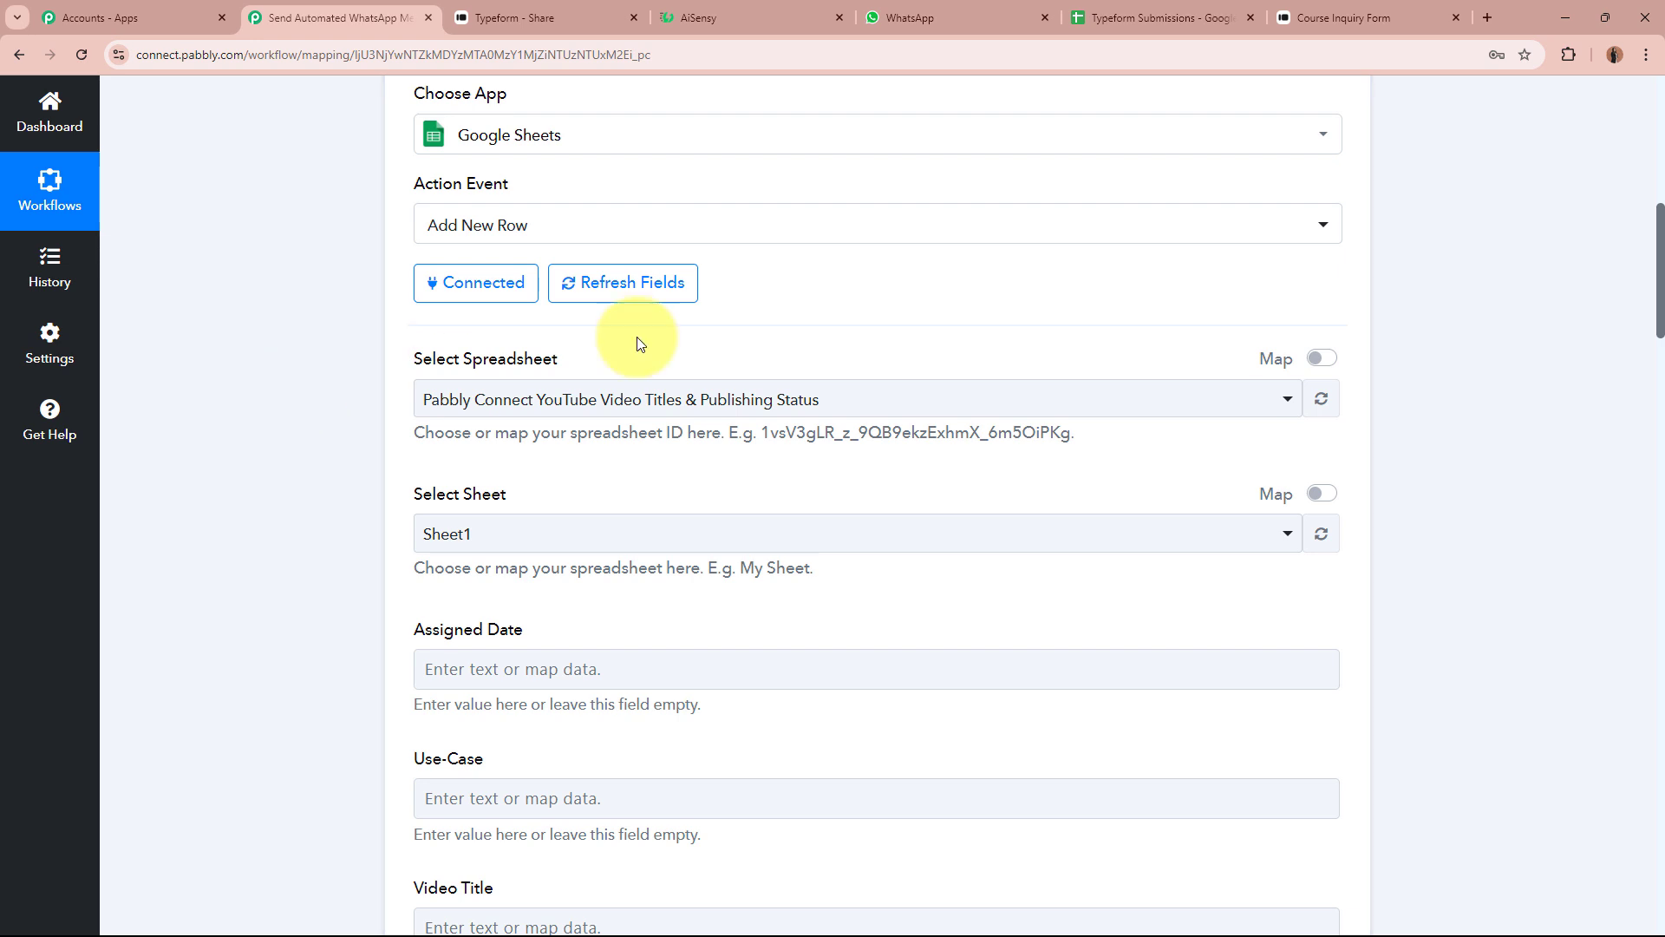
{"action": "left_click", "coordinate": [1209, 12]}
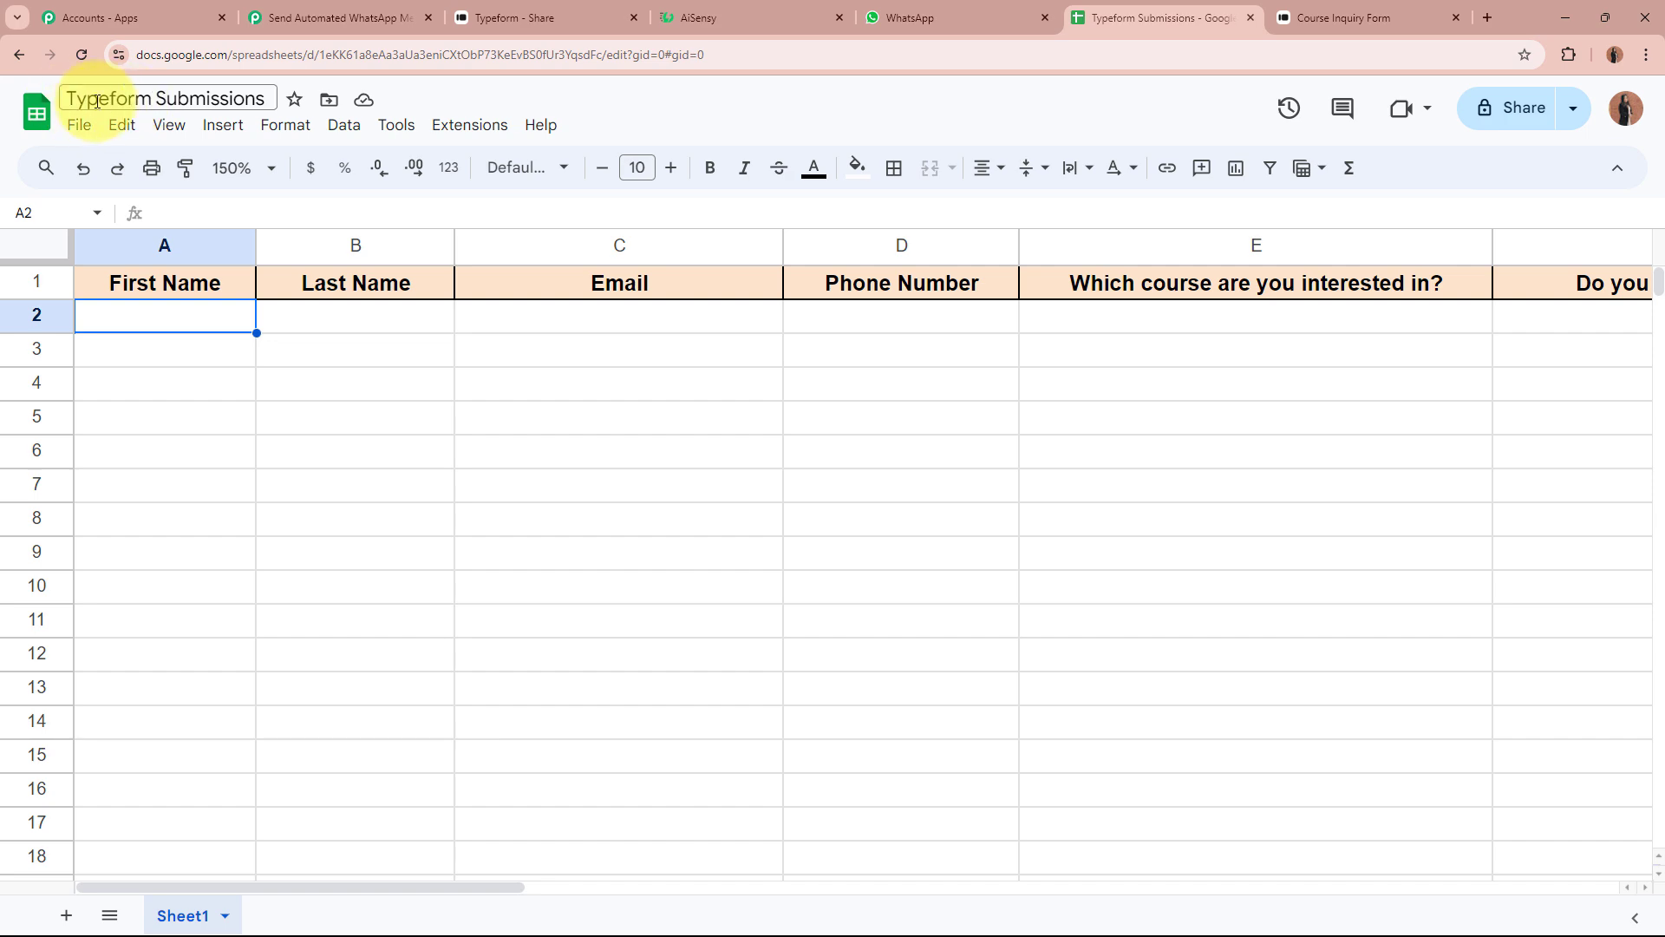
{"action": "left_click", "coordinate": [336, 17]}
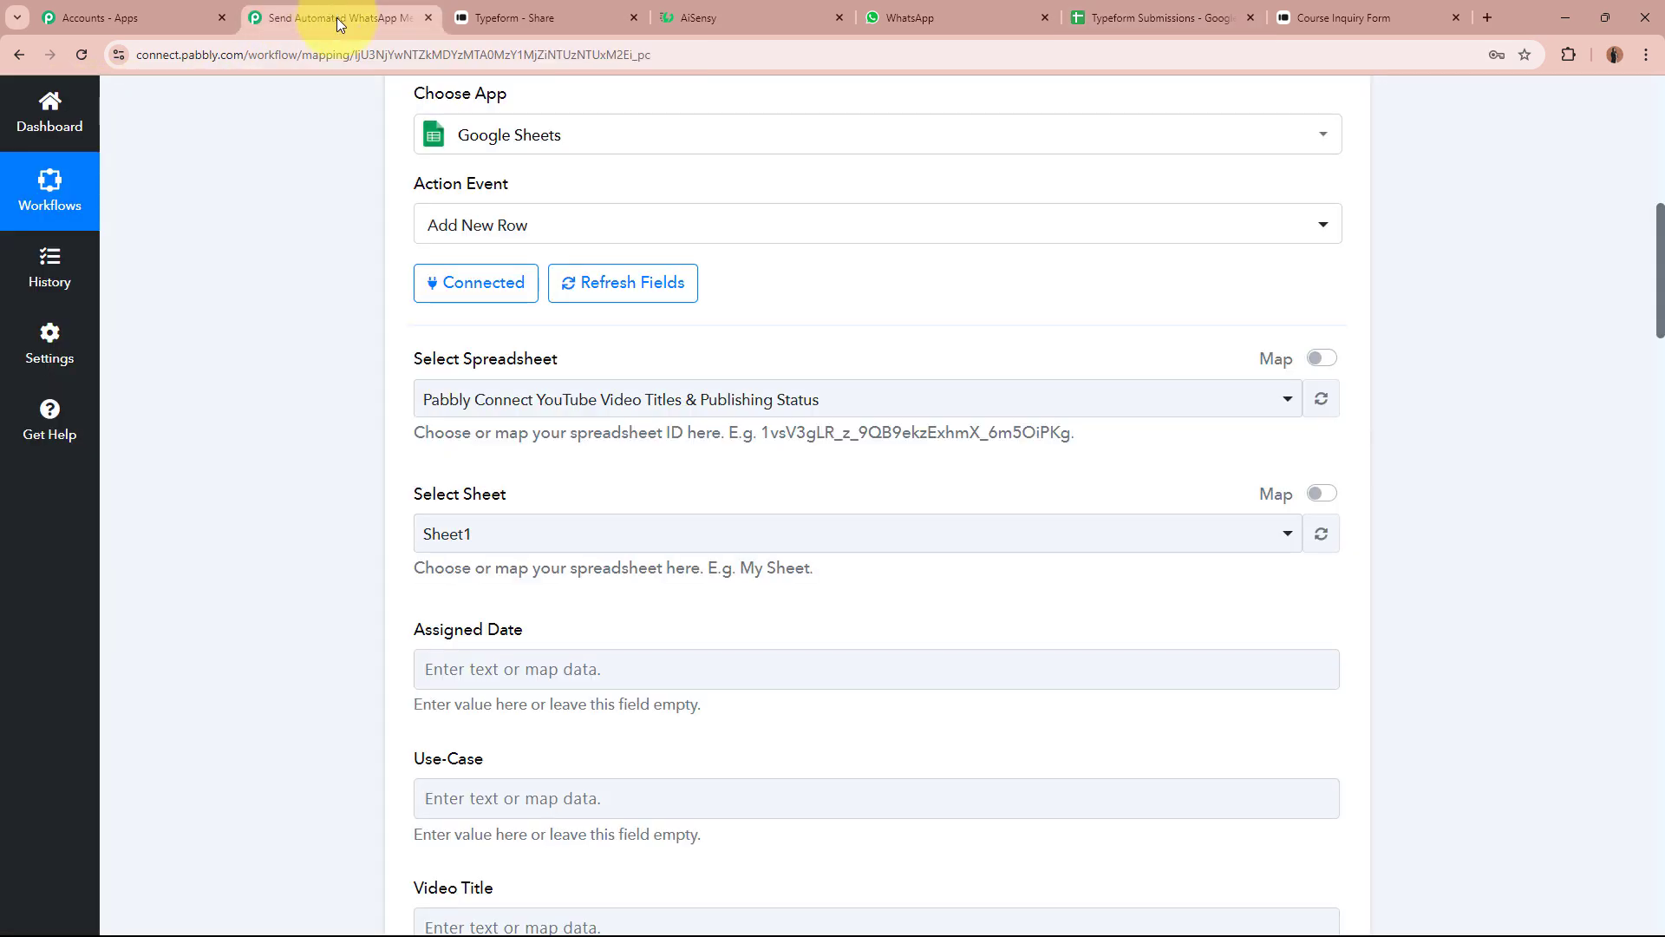
{"action": "left_click", "coordinate": [613, 401]}
{"action": "left_click", "coordinate": [659, 542]}
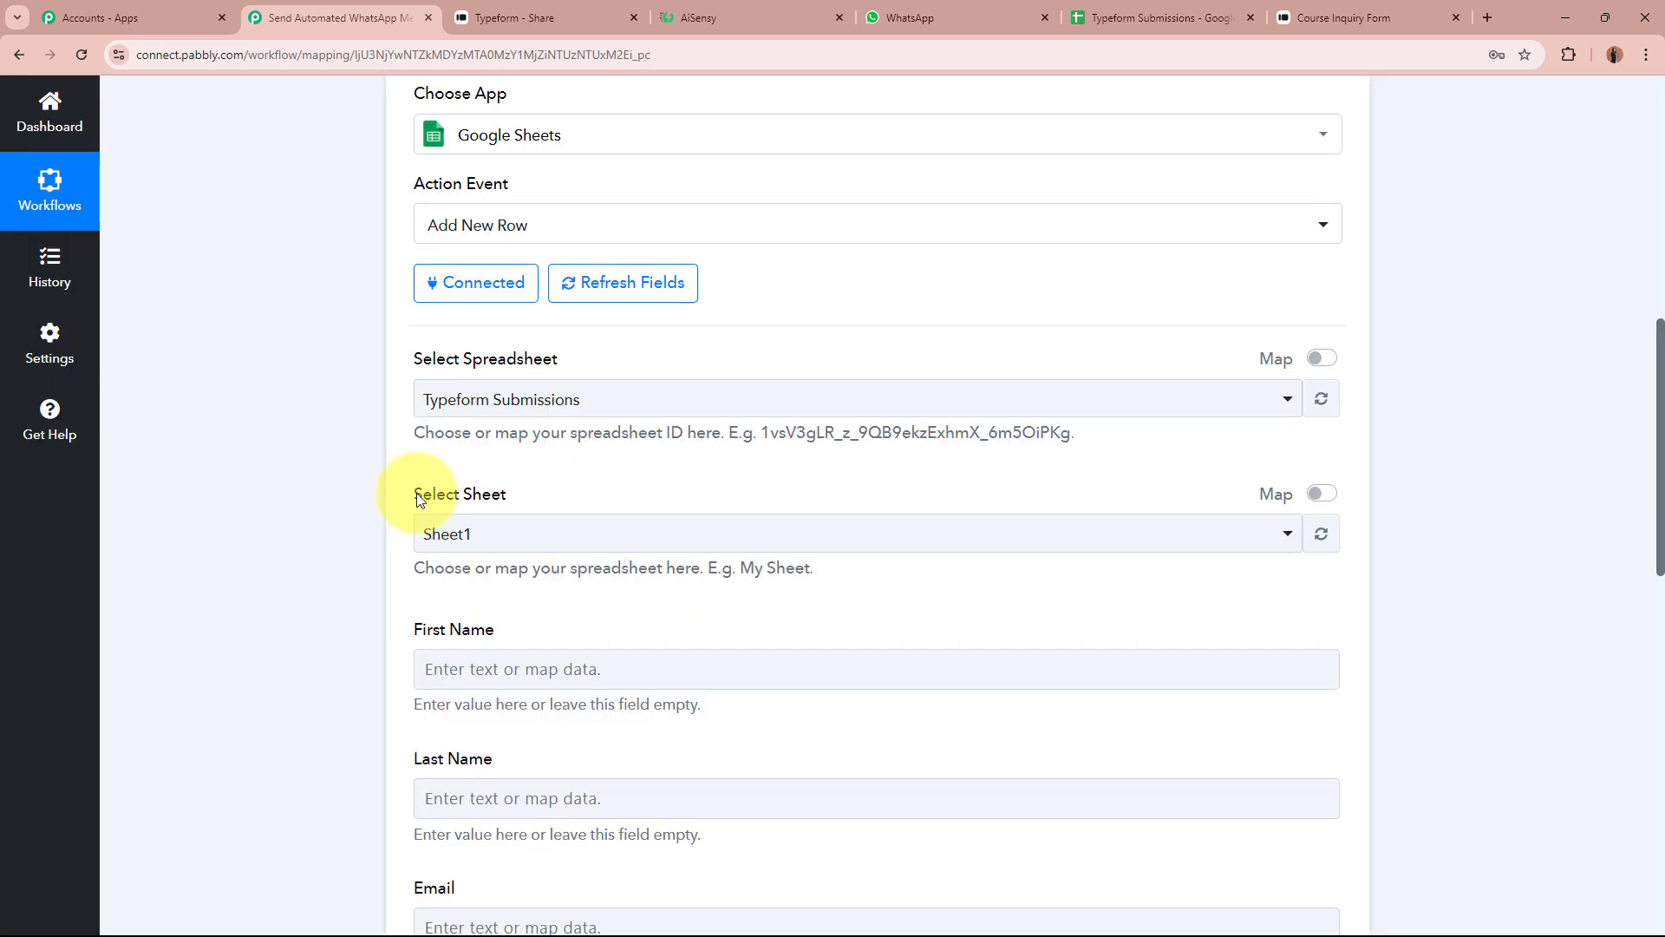
{"action": "left_click", "coordinate": [1154, 17]}
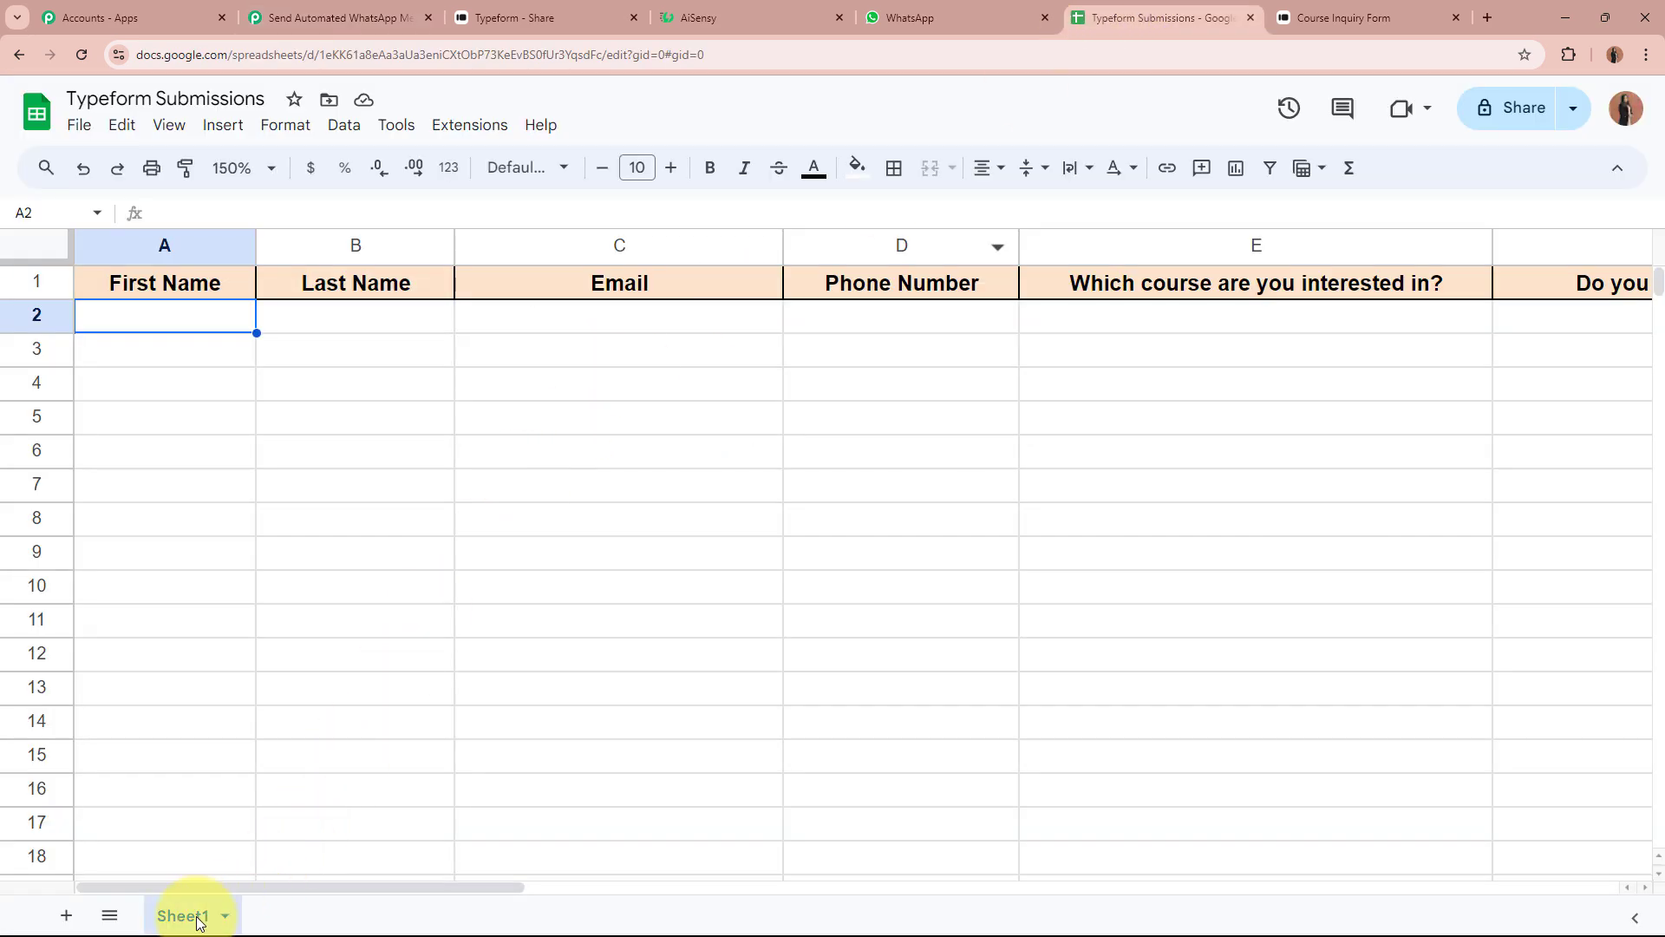
{"action": "left_click", "coordinate": [347, 18]}
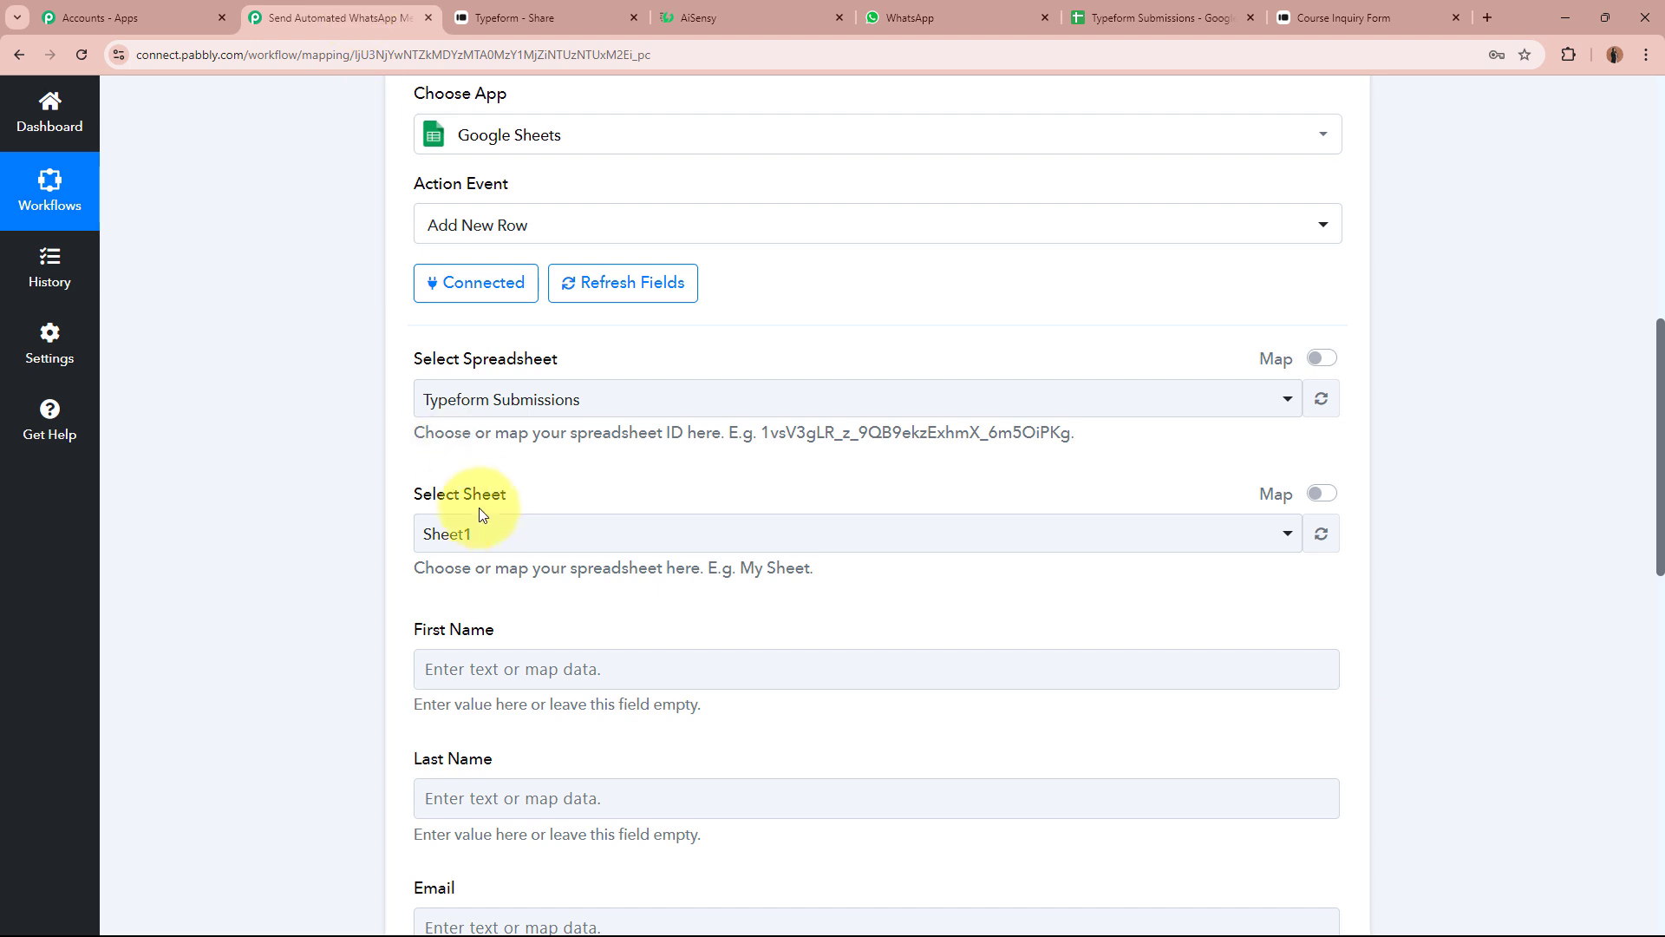
- Review the Add New Row action's Sheet1 selection and its column fields, from First Name to the additional questions or comments field
{"action": "left_click", "coordinate": [495, 536]}
{"action": "left_click", "coordinate": [506, 638]}
{"action": "scroll", "coordinate": [254, 543], "scroll_direction": "down", "scroll_amount": 3}
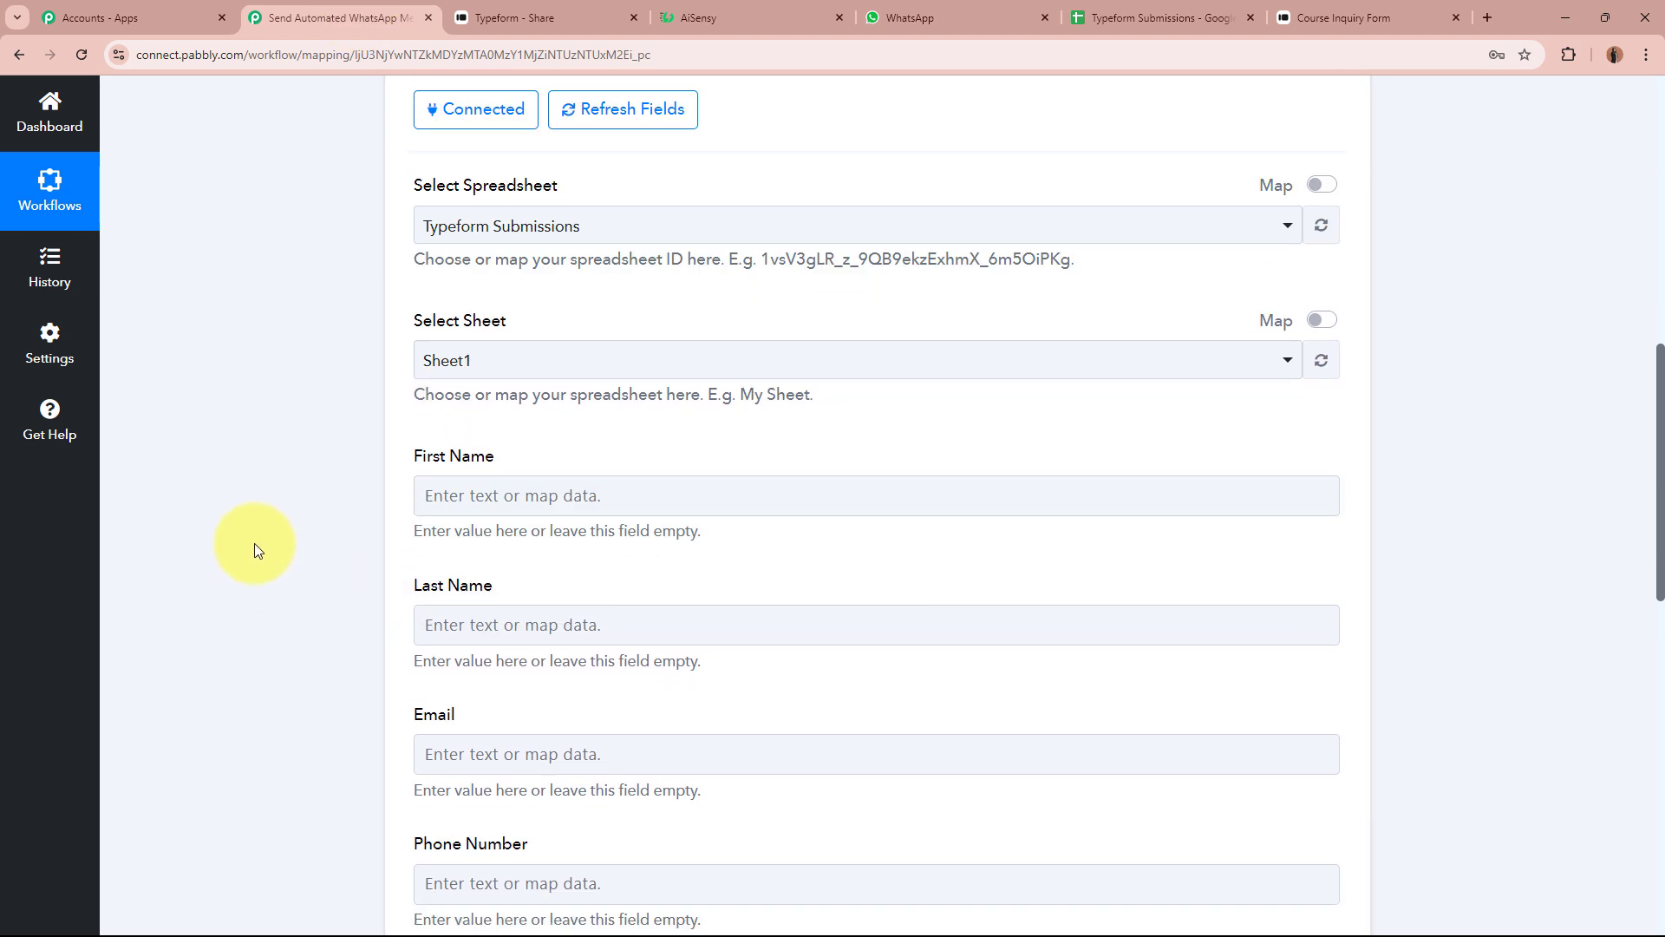
{"action": "scroll", "coordinate": [252, 536], "scroll_direction": "down", "scroll_amount": 1}
{"action": "left_click_drag", "start_coordinate": [419, 277], "coordinate": [506, 288]}
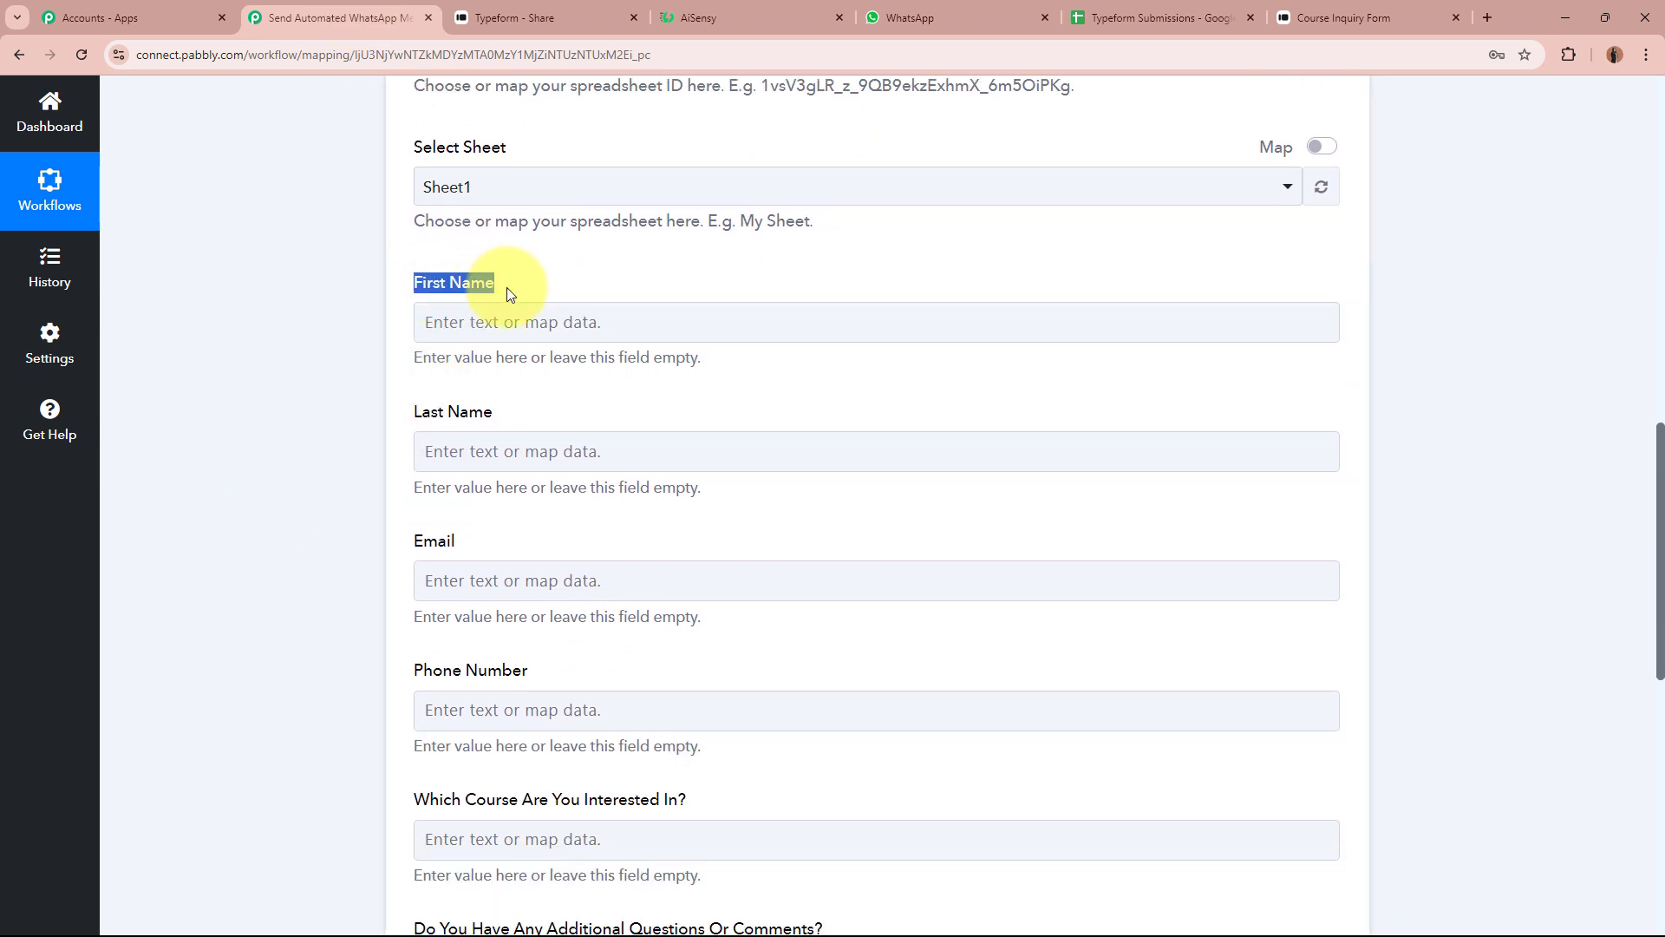
{"action": "left_click_drag", "start_coordinate": [414, 412], "coordinate": [494, 415]}
{"action": "left_click_drag", "start_coordinate": [415, 541], "coordinate": [456, 542]}
{"action": "left_click_drag", "start_coordinate": [414, 670], "coordinate": [617, 677]}
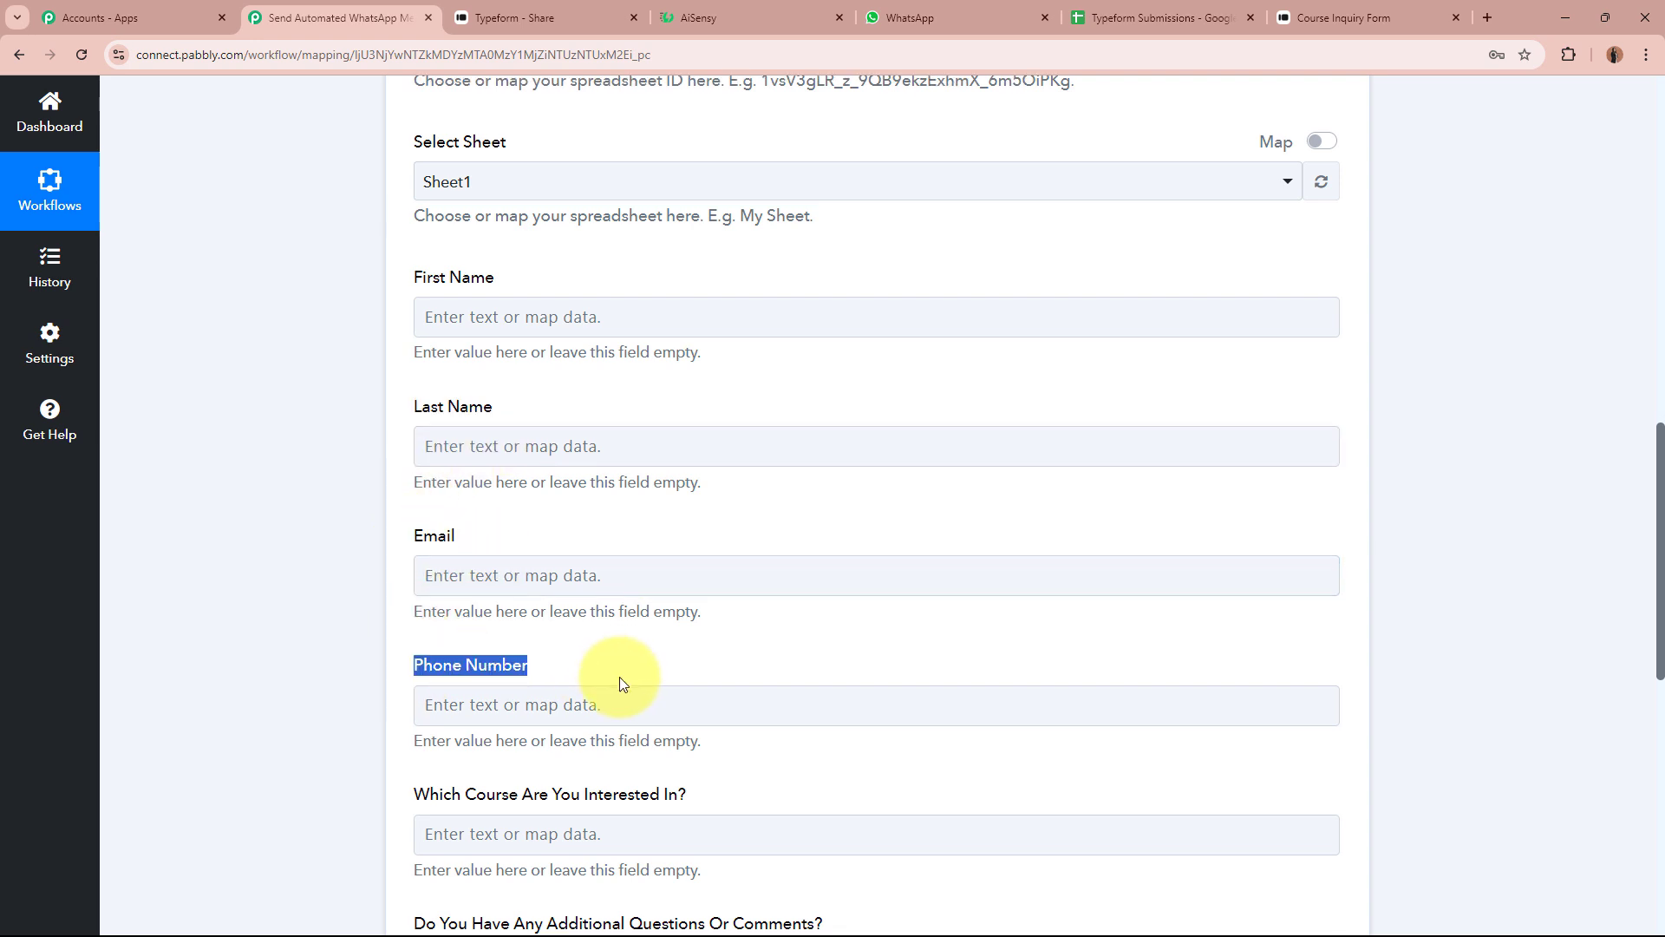
{"action": "scroll", "coordinate": [617, 677], "scroll_direction": "down", "scroll_amount": 2}
{"action": "left_click_drag", "start_coordinate": [425, 631], "coordinate": [689, 626]}
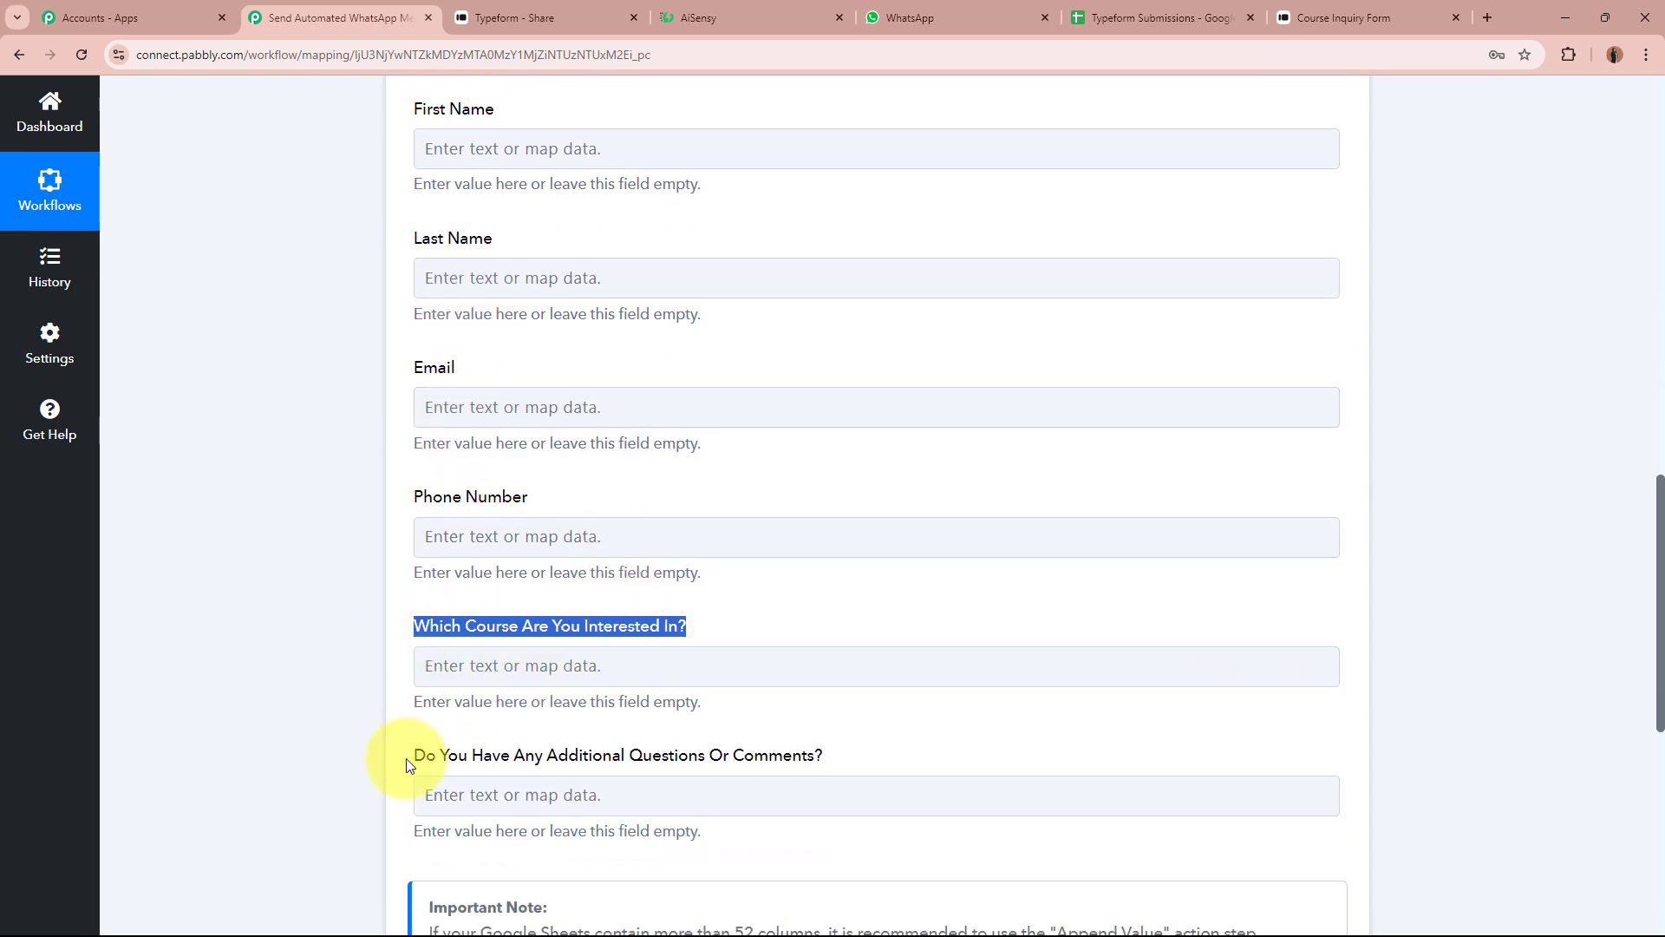
{"action": "left_click_drag", "start_coordinate": [410, 760], "coordinate": [869, 764]}
{"action": "left_click", "coordinate": [412, 697]}
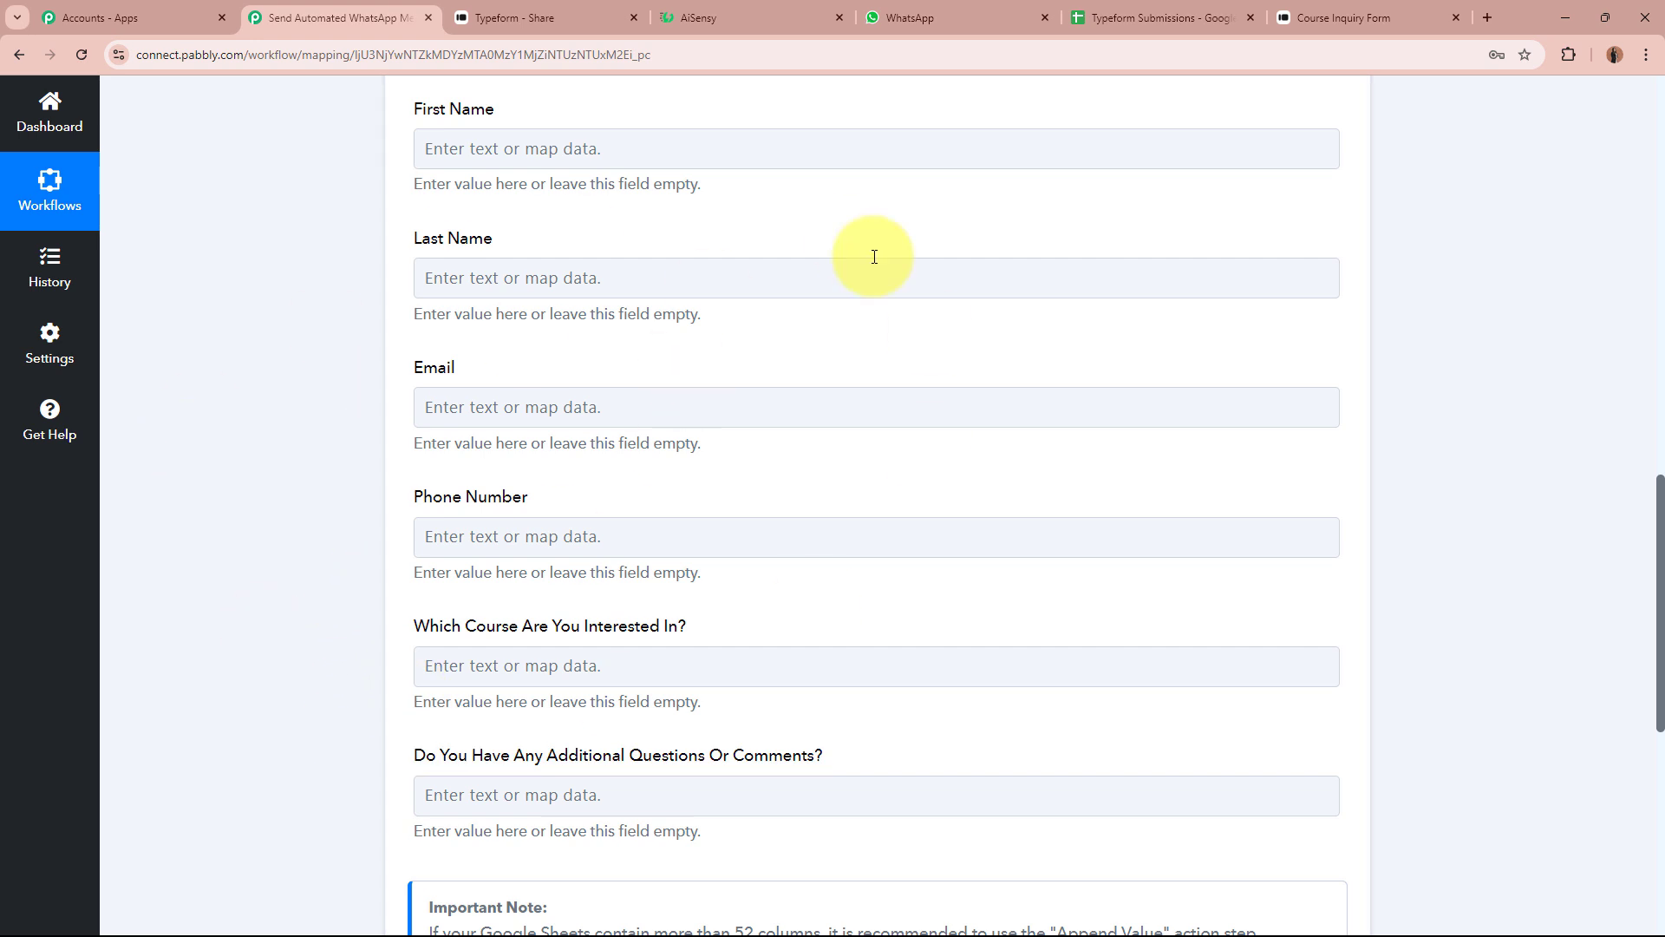
- Switch to the Typeform Submissions spreadsheet in Google Sheets and check its column headings against the action's fields
{"action": "left_click", "coordinate": [1145, 17]}
{"action": "left_click", "coordinate": [208, 284]}
{"action": "left_click", "coordinate": [388, 284]}
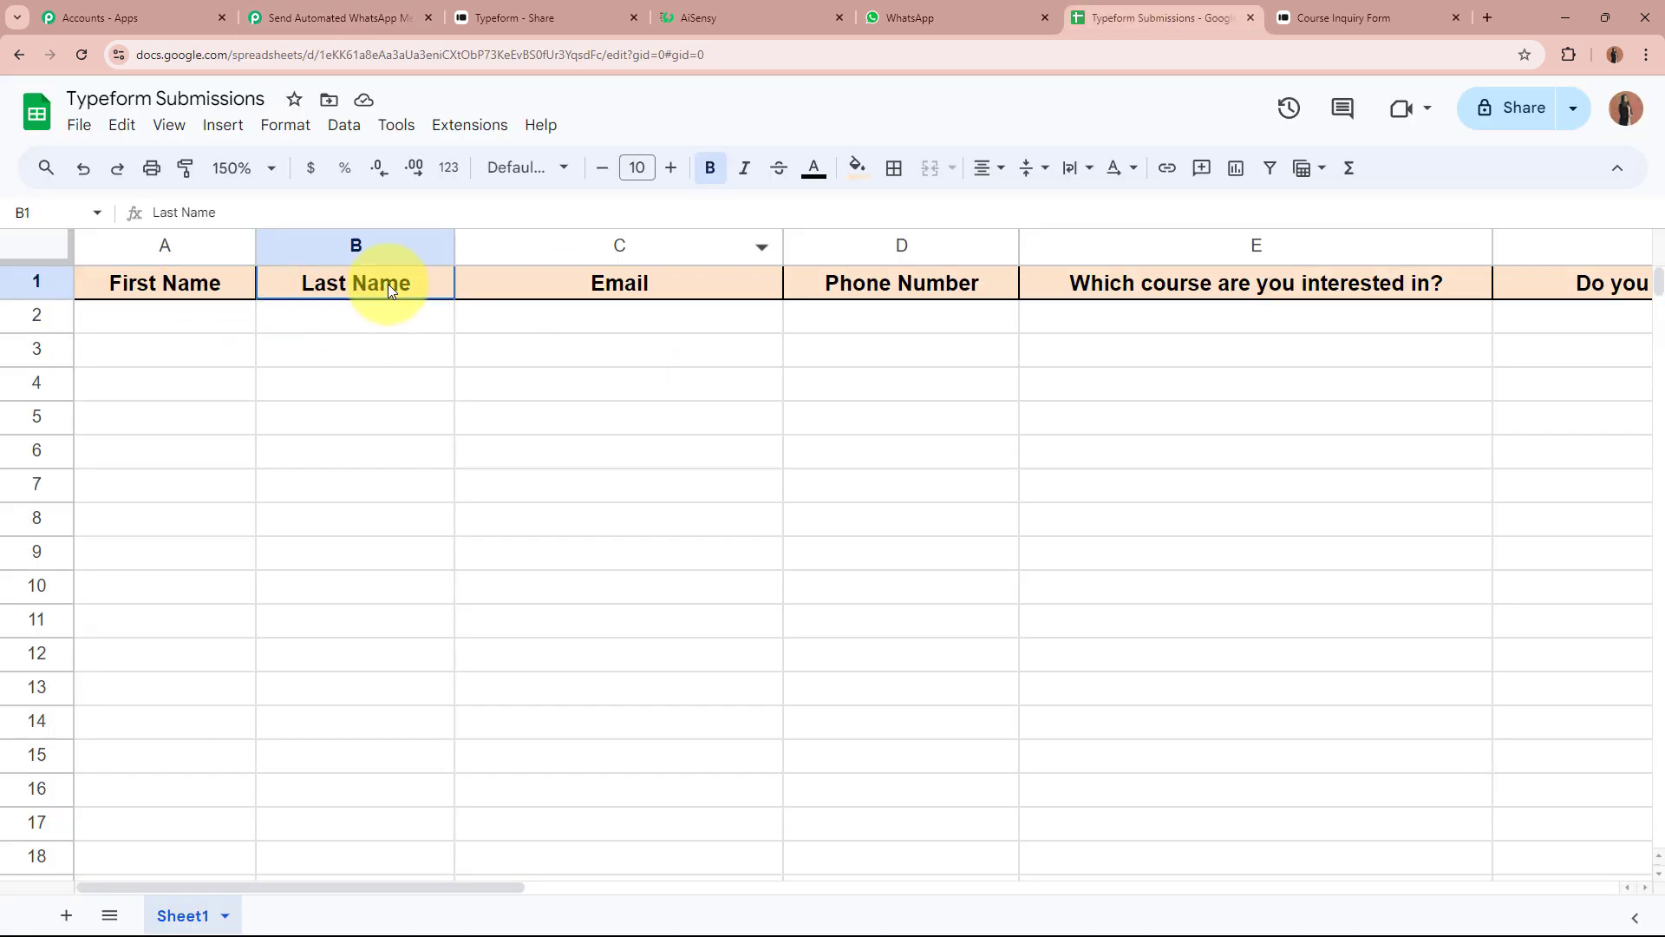
{"action": "left_click", "coordinate": [583, 288]}
{"action": "left_click", "coordinate": [975, 295]}
{"action": "key", "text": "Right"}
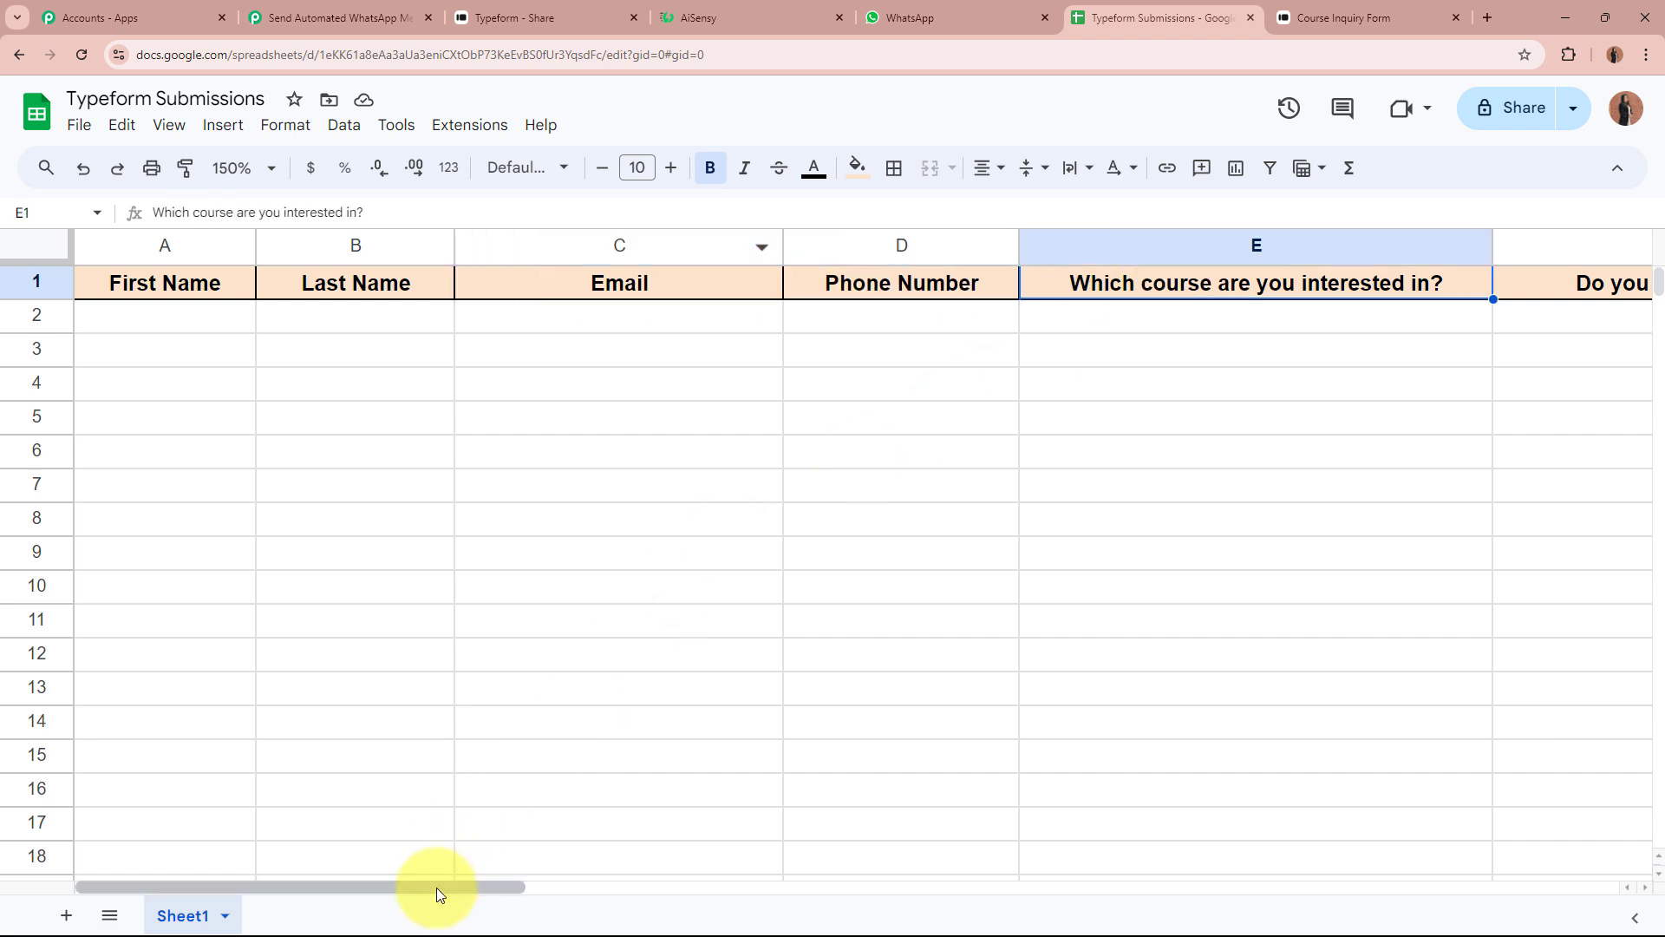
{"action": "left_click_drag", "start_coordinate": [435, 890], "coordinate": [287, 877]}
{"action": "left_click", "coordinate": [1210, 286]}
{"action": "left_click", "coordinate": [174, 279]}
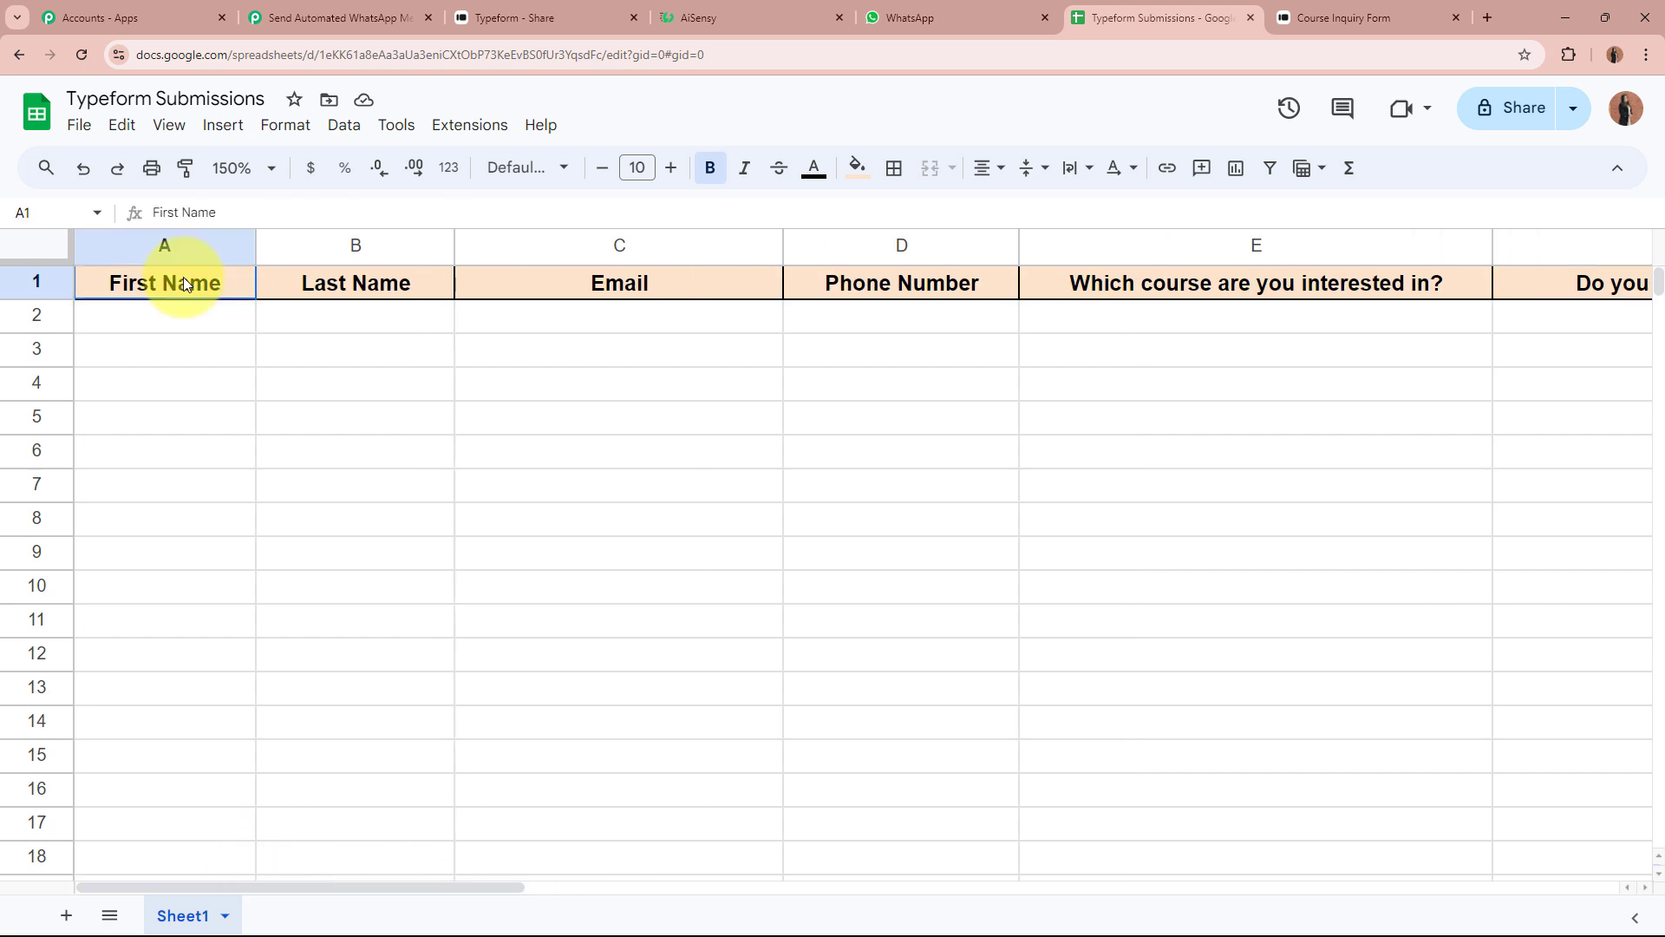
{"action": "left_click", "coordinate": [431, 279]}
{"action": "left_click", "coordinate": [620, 283]}
{"action": "left_click", "coordinate": [888, 282]}
{"action": "left_click", "coordinate": [837, 351]}
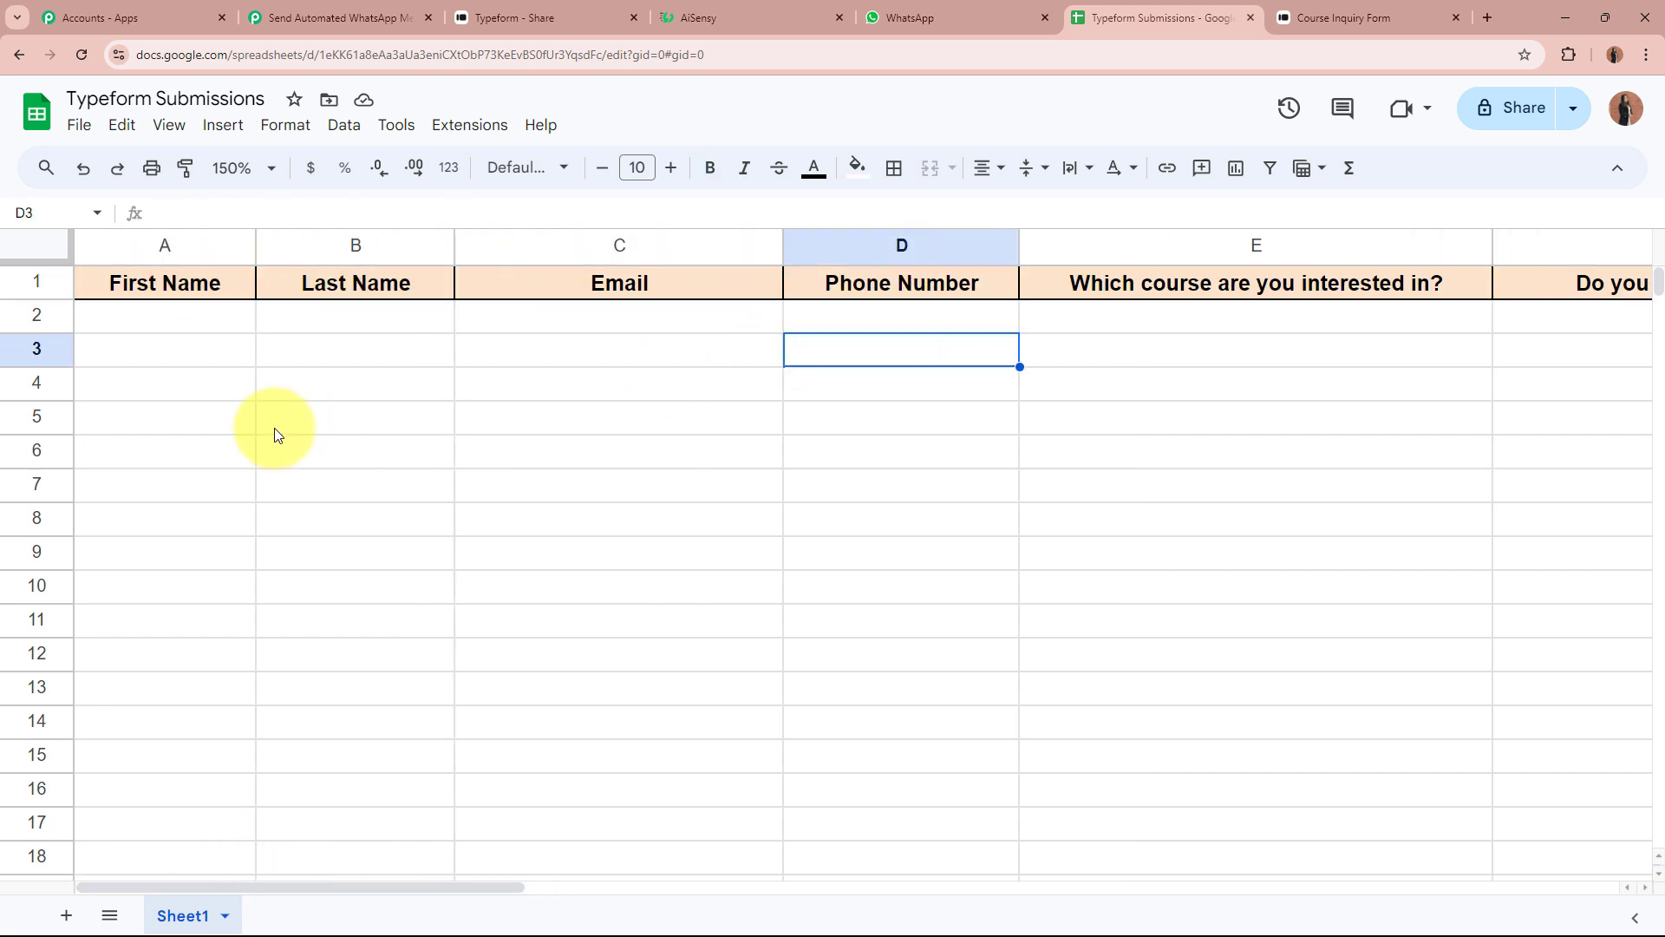
- Examine the row 2 cells beneath the headings, from First Name to Which course are you interested in?
{"action": "left_click", "coordinate": [188, 323]}
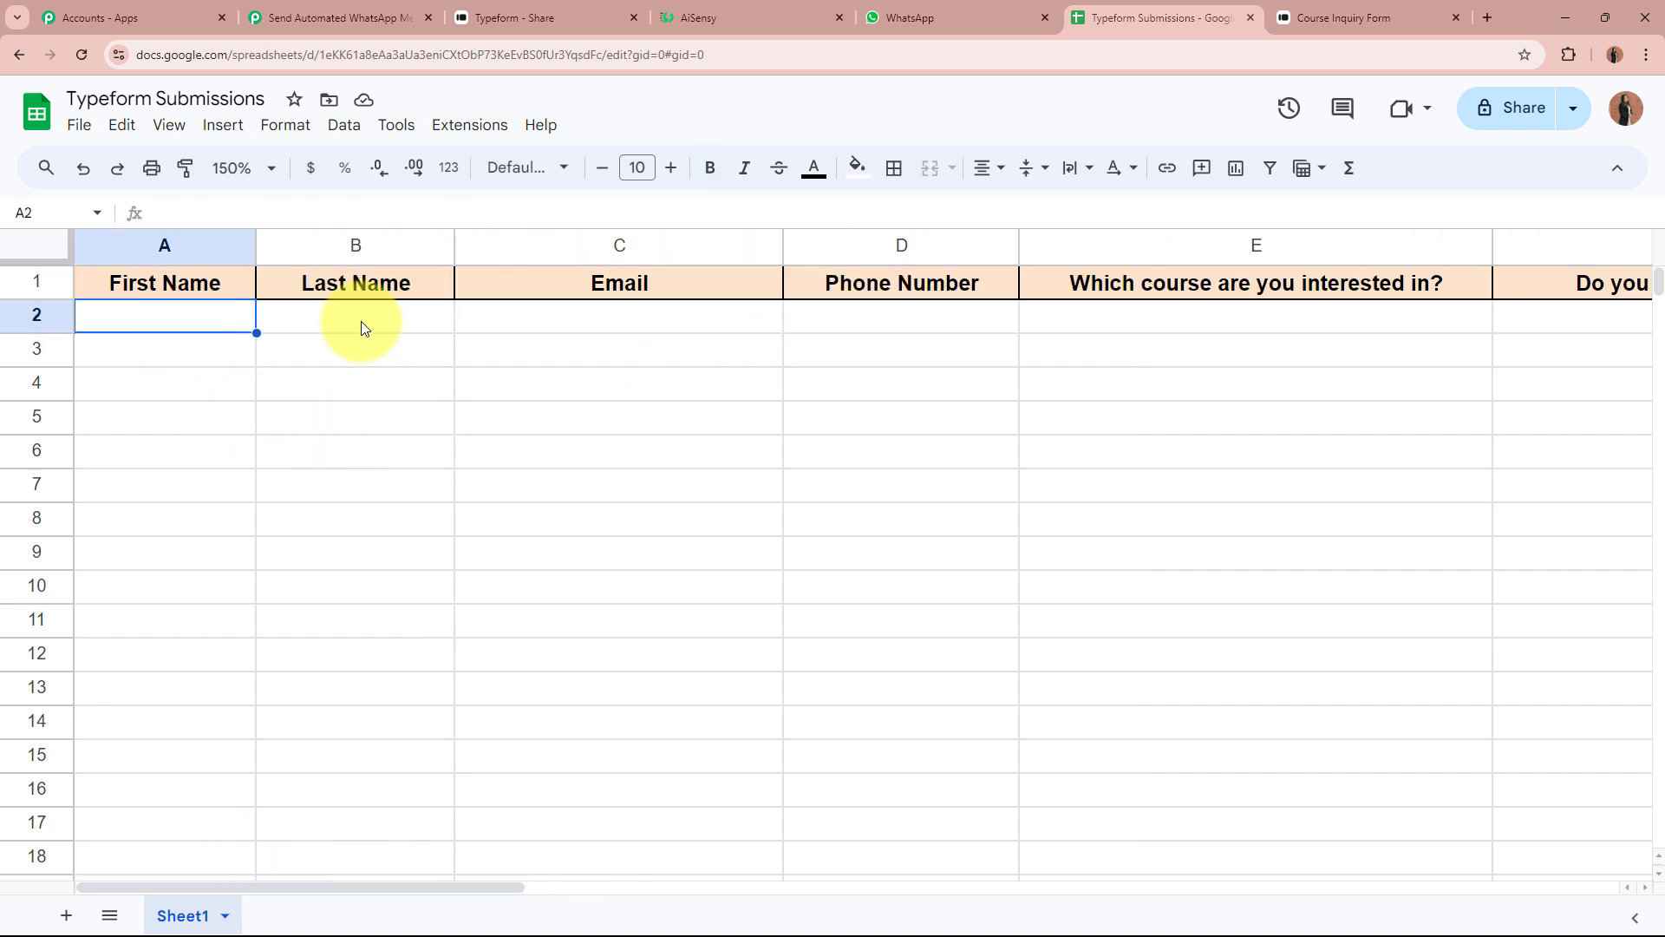
{"action": "left_click", "coordinate": [362, 323]}
{"action": "left_click", "coordinate": [569, 323]}
{"action": "left_click", "coordinate": [897, 329]}
{"action": "left_click", "coordinate": [1148, 335]}
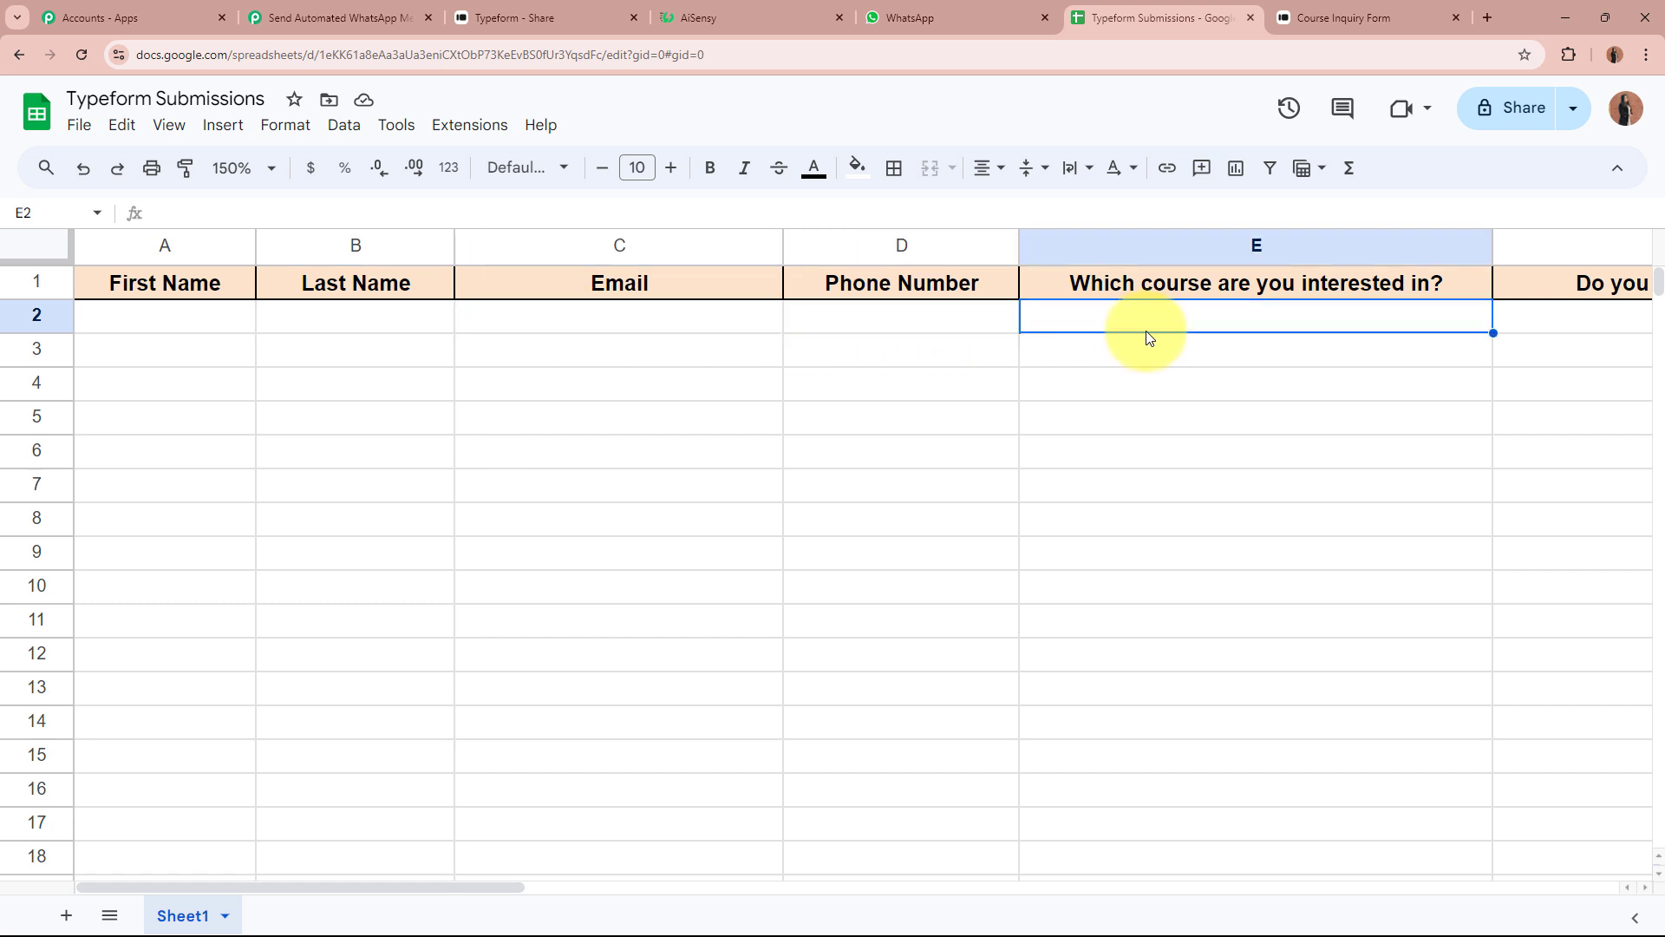
- Back in Pabbly Connect, map First Name to Form Response Answers 0 Text and Last Name to Form Response Answers 1 Text
{"action": "left_click", "coordinate": [321, 10]}
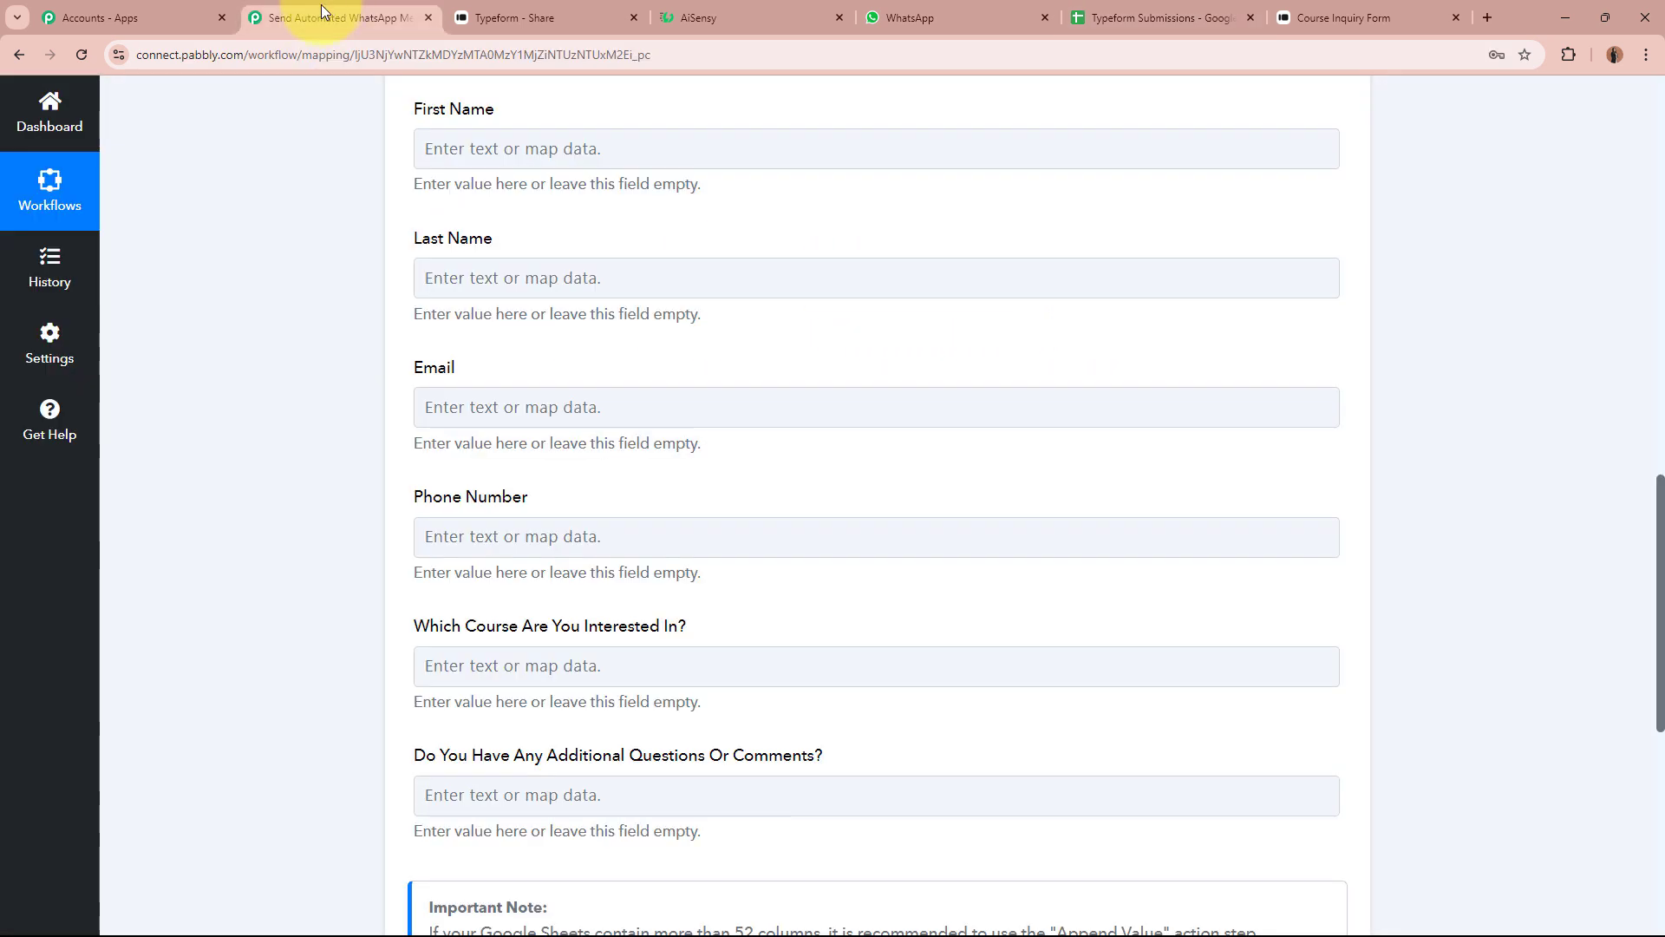
{"action": "left_click", "coordinate": [561, 155]}
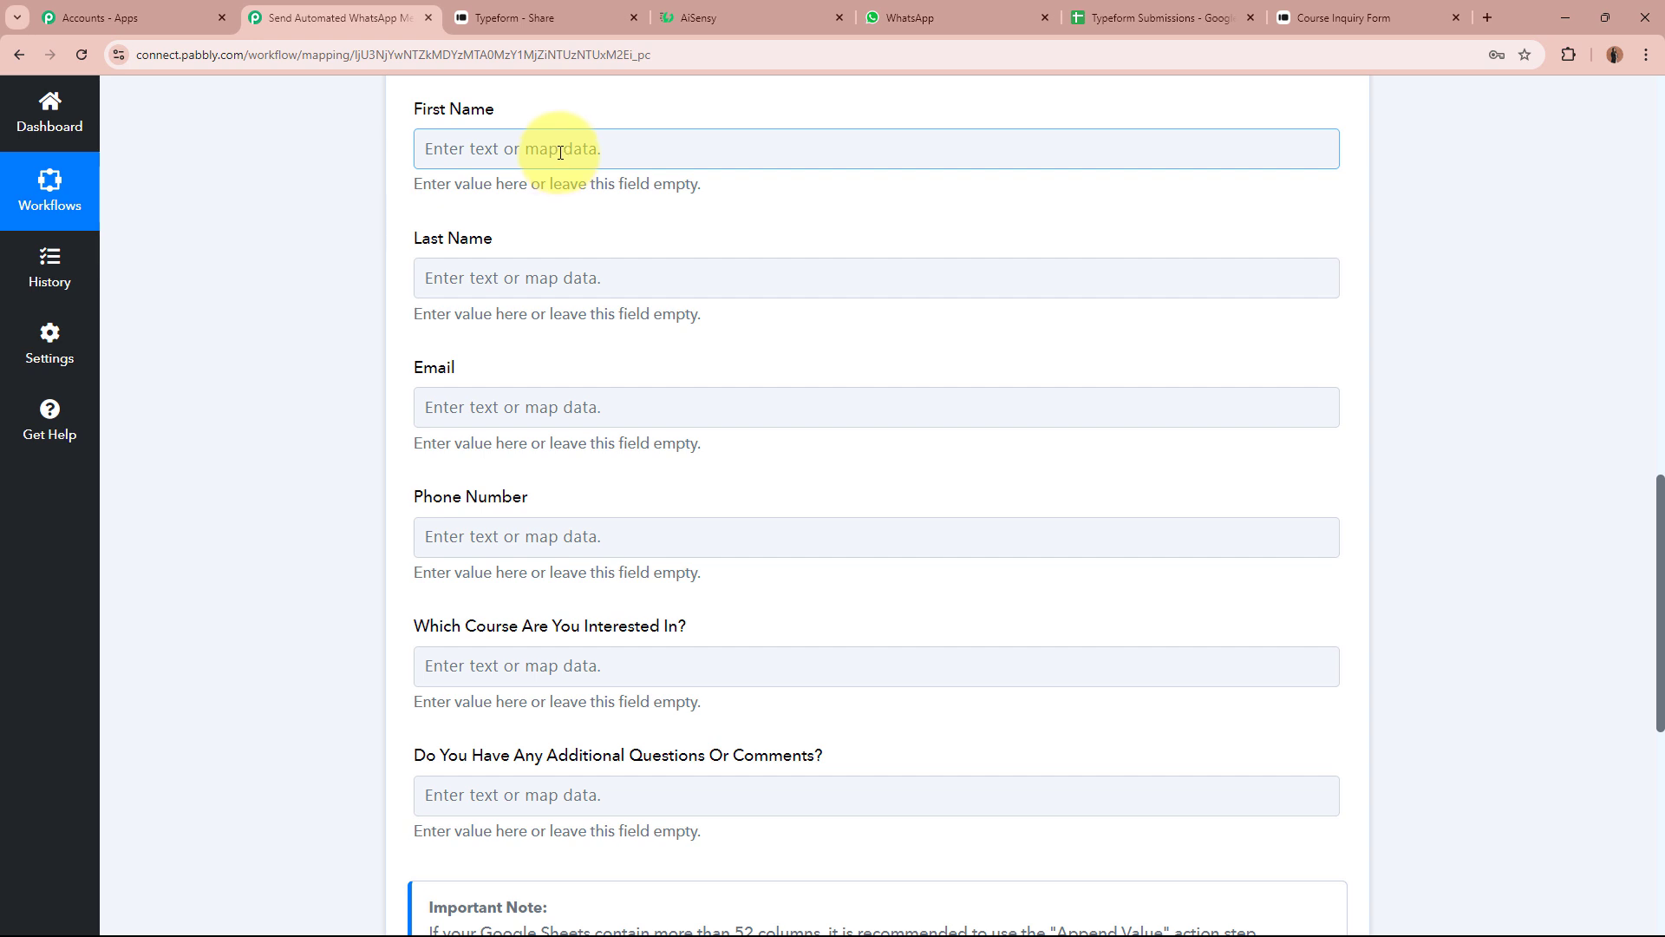
{"action": "left_click", "coordinate": [561, 152]}
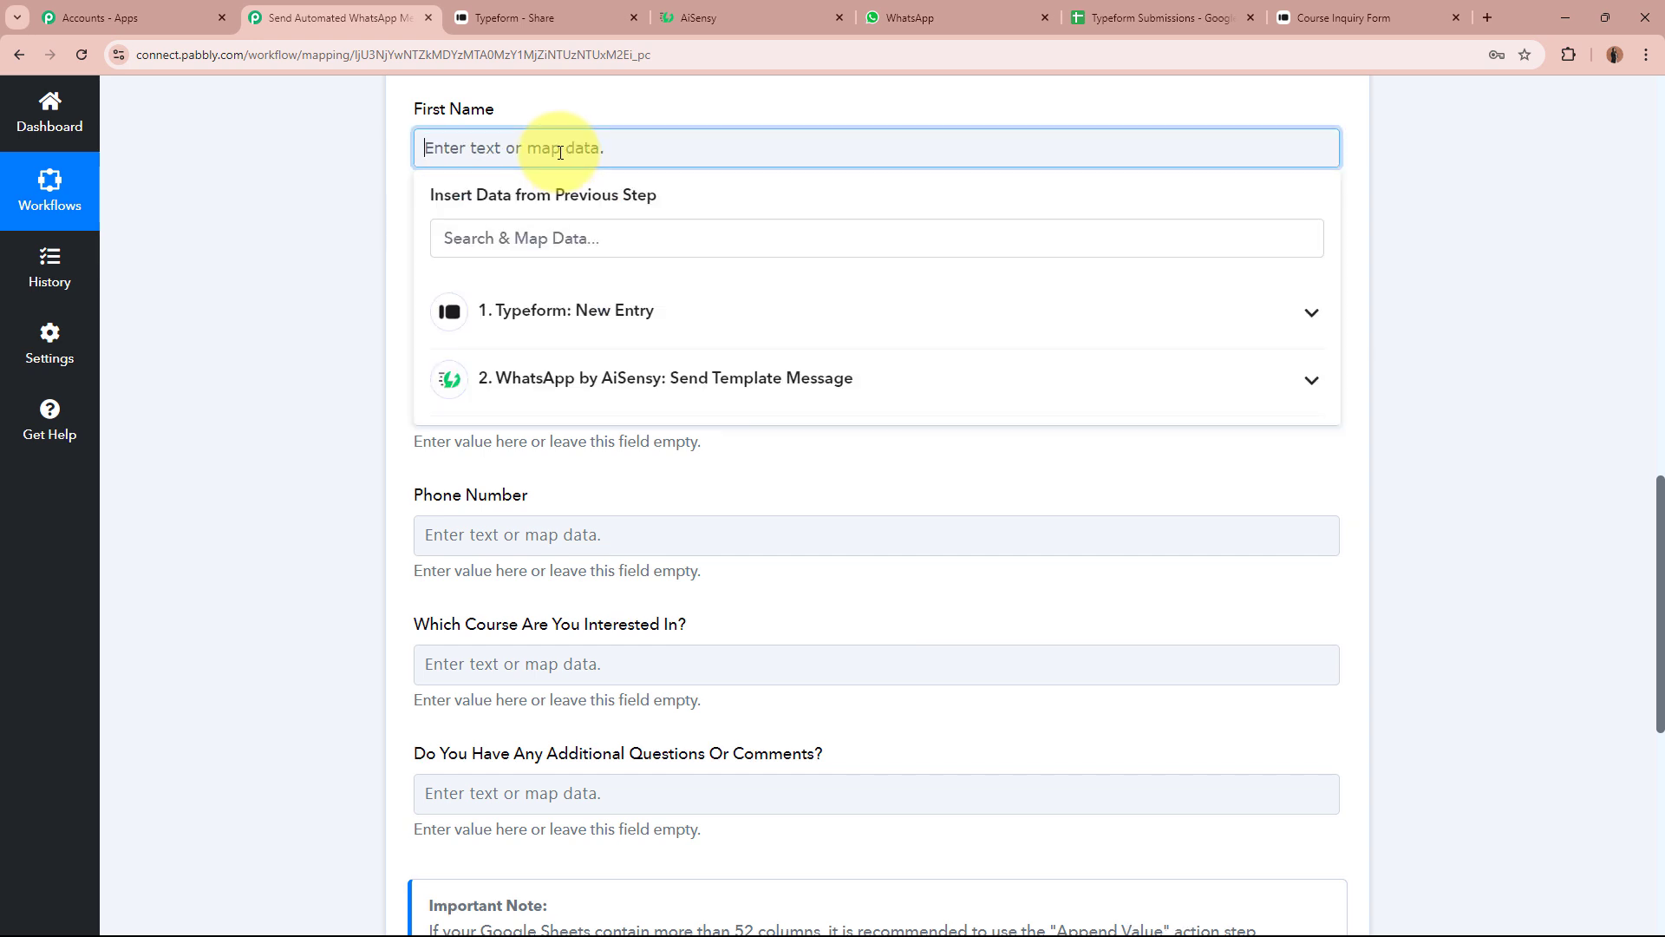
{"action": "left_click", "coordinate": [630, 240]}
{"action": "type", "text": "Test"}
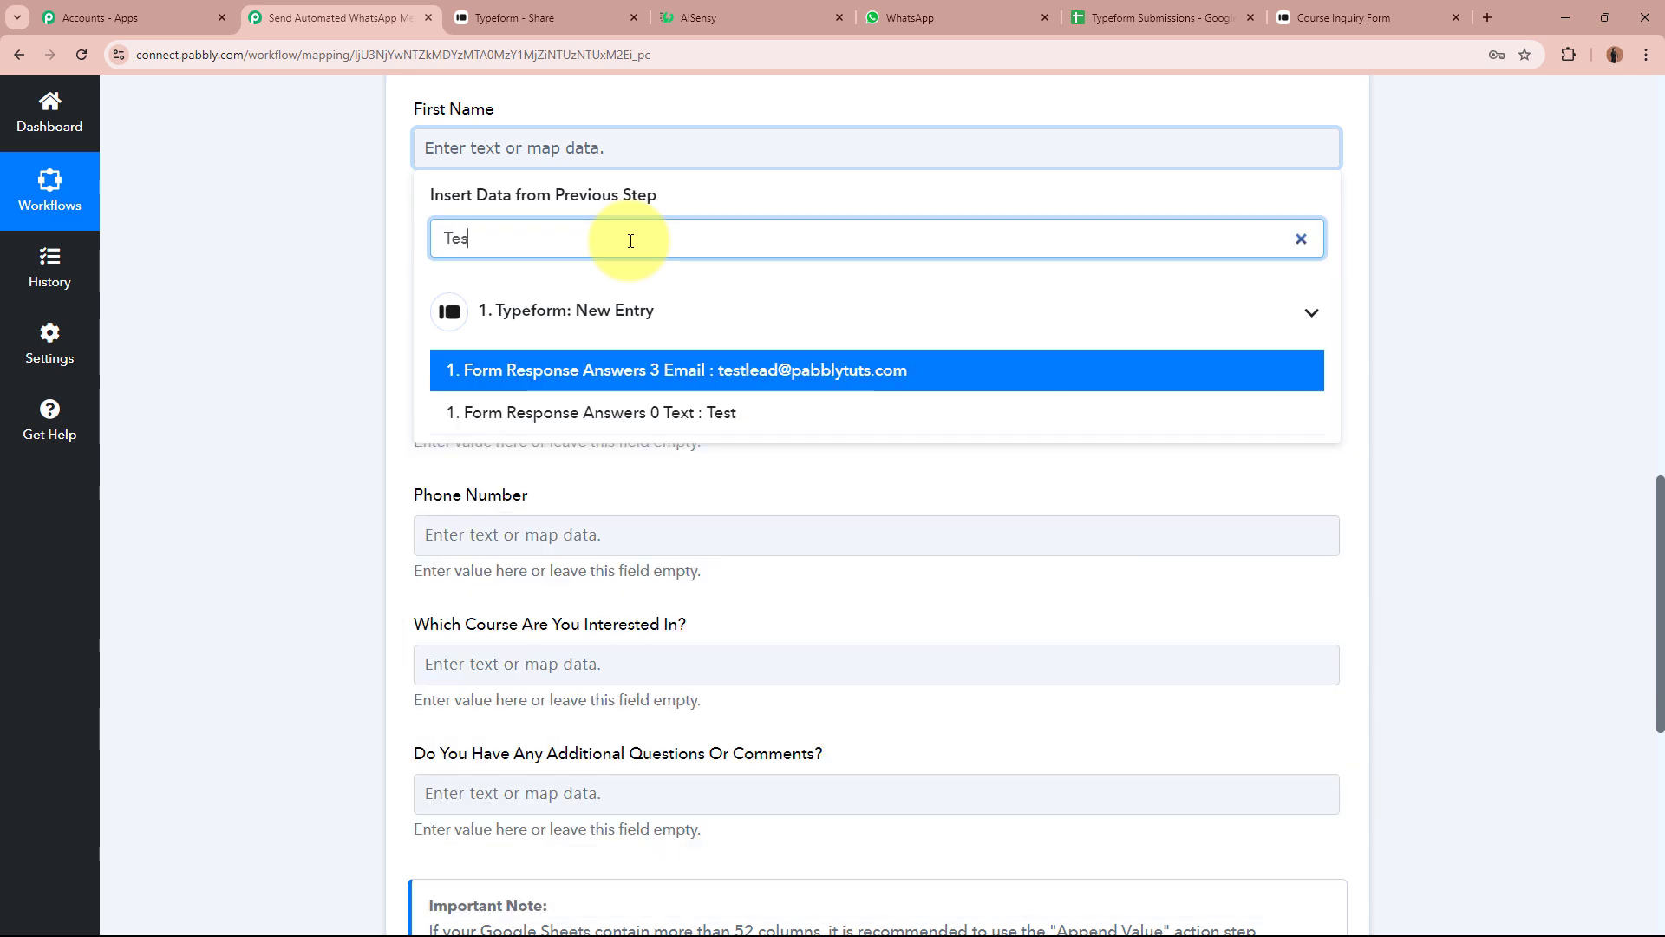
{"action": "left_click", "coordinate": [685, 413]}
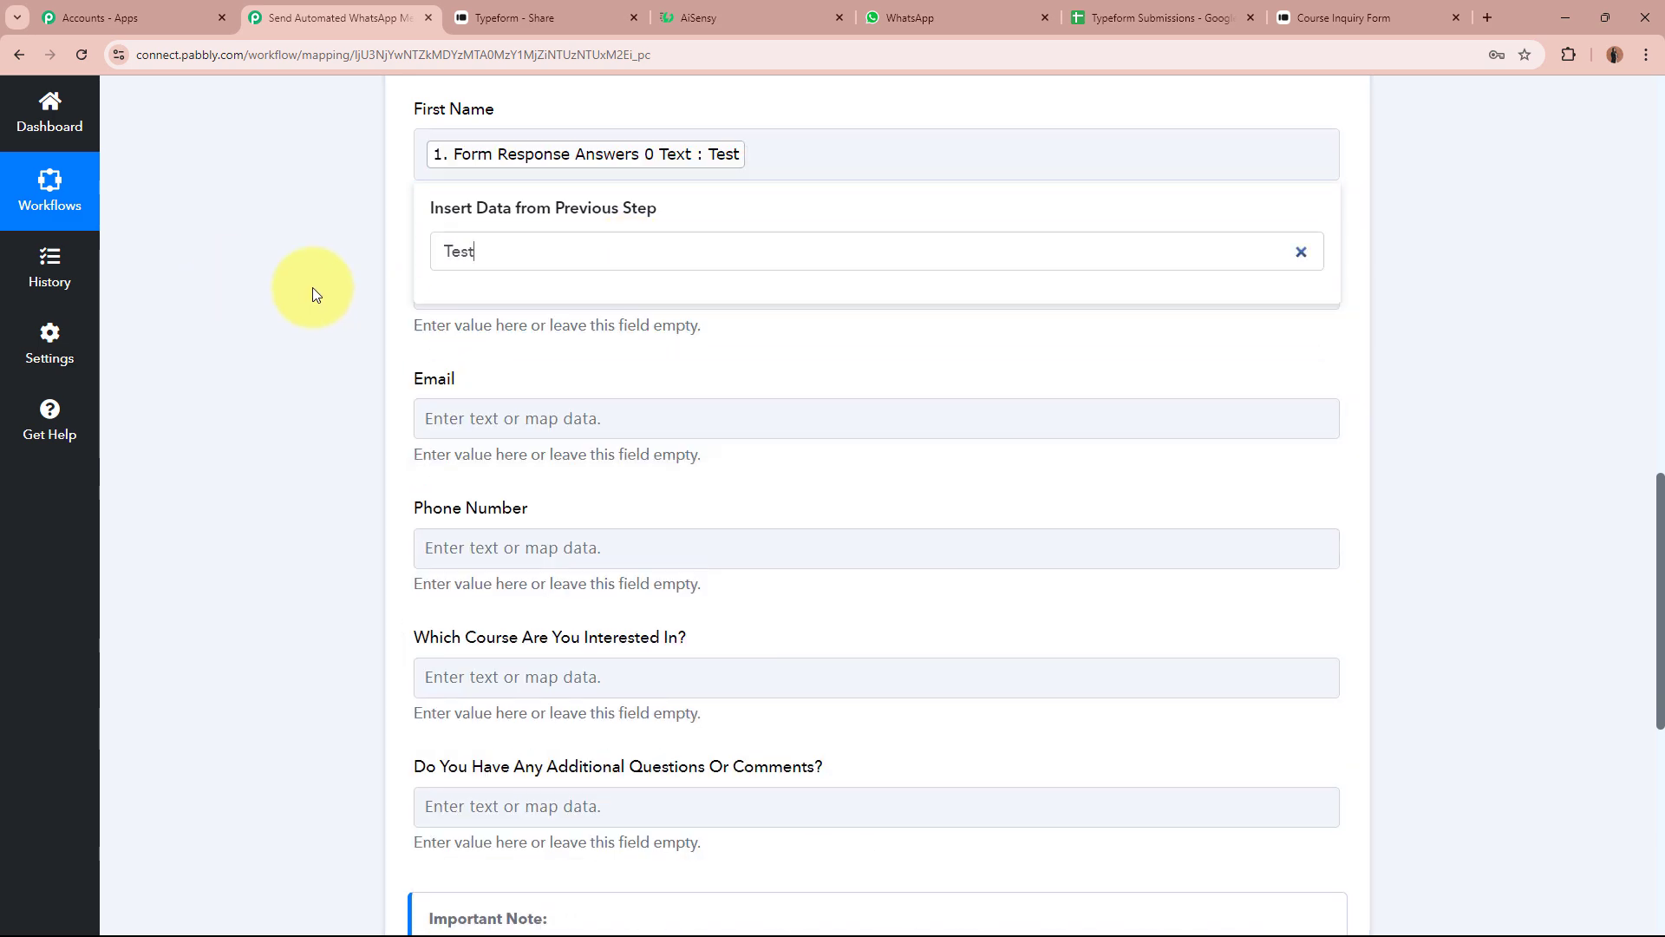
{"action": "left_click", "coordinate": [606, 286]}
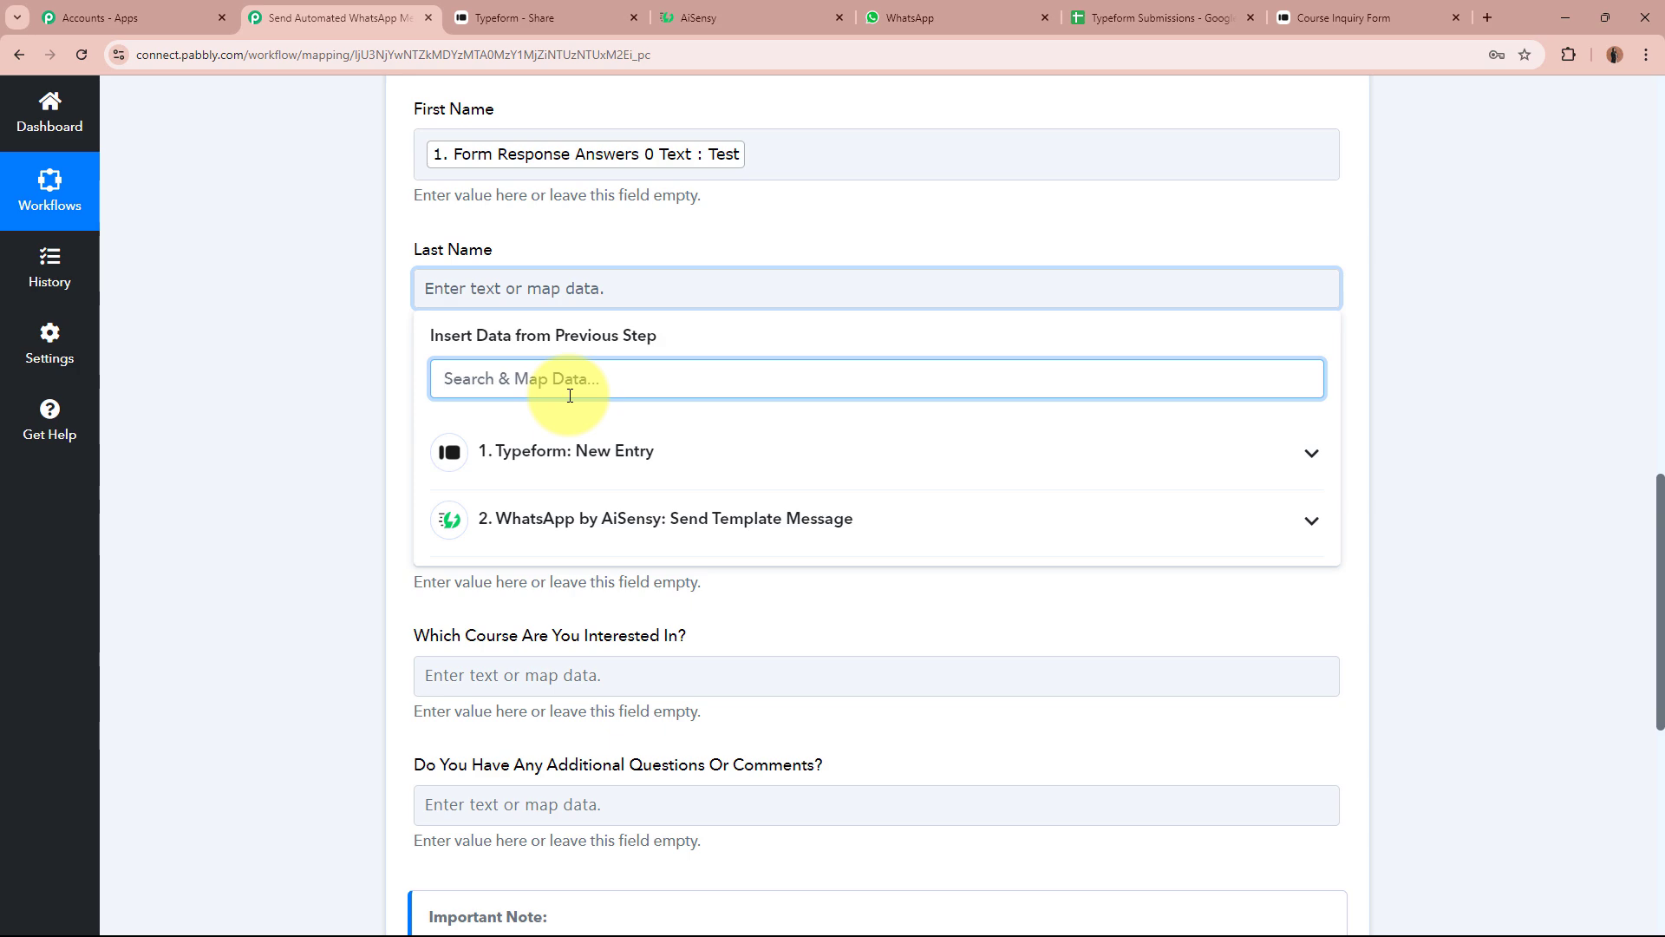
{"action": "type", "text": "Lead"}
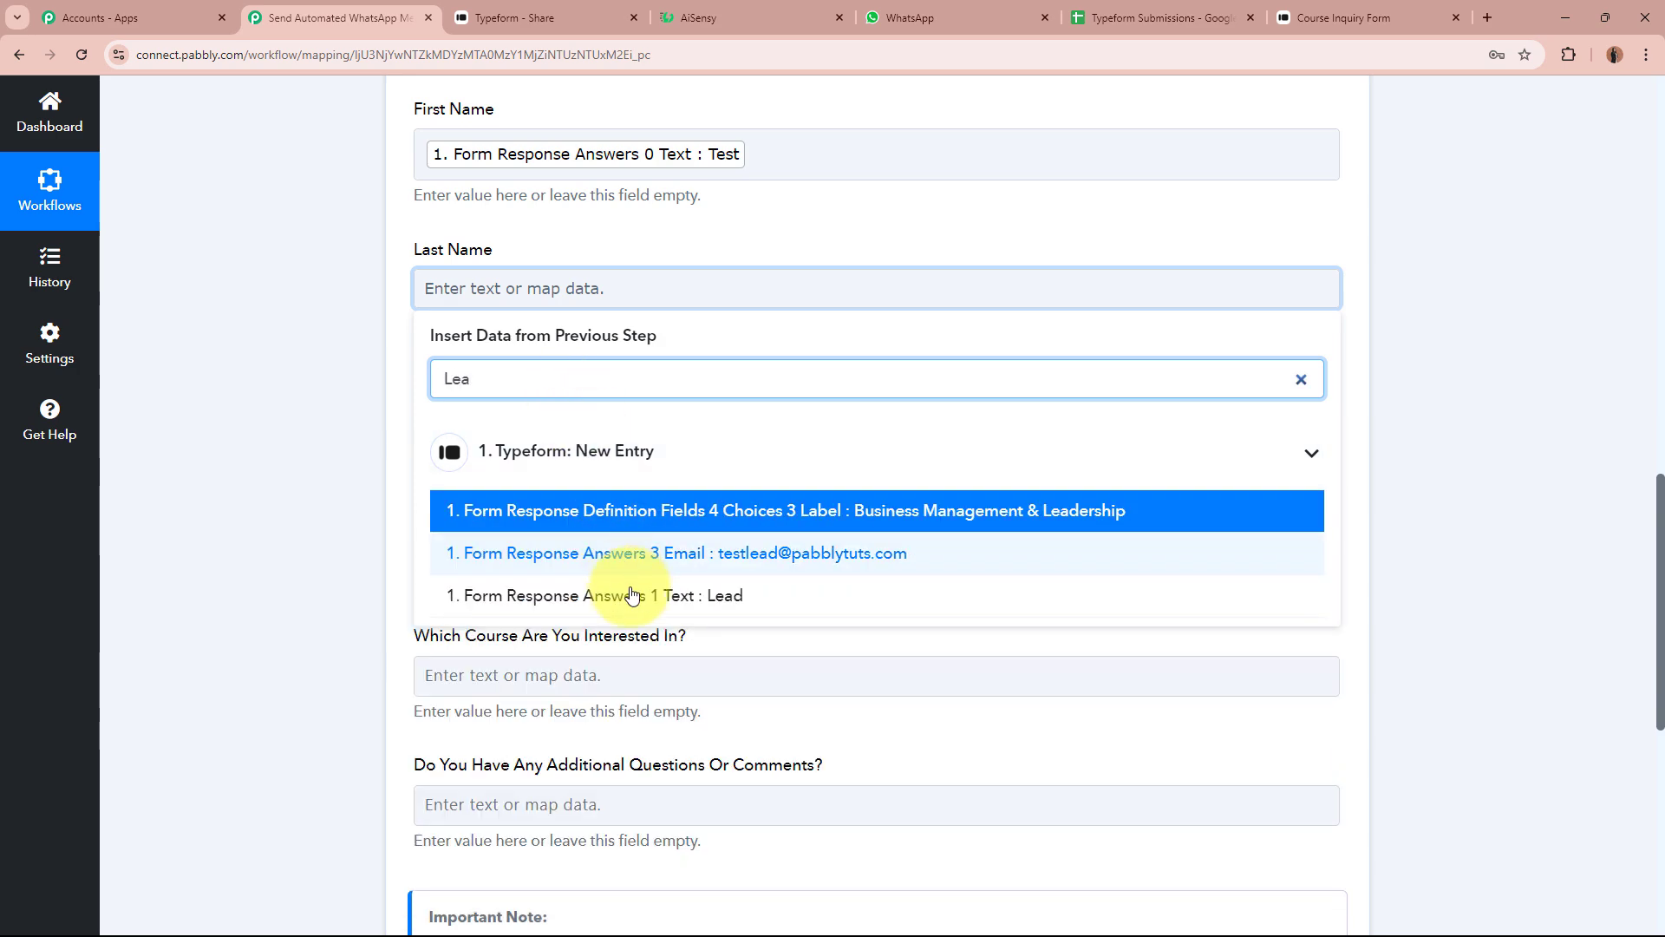
{"action": "left_click", "coordinate": [632, 587]}
- Map the Email field to Form Response Answers 3 Email and Phone Number to Form Response Answers 2 Phone Number
{"action": "scroll", "coordinate": [298, 399], "scroll_direction": "down", "scroll_amount": 2}
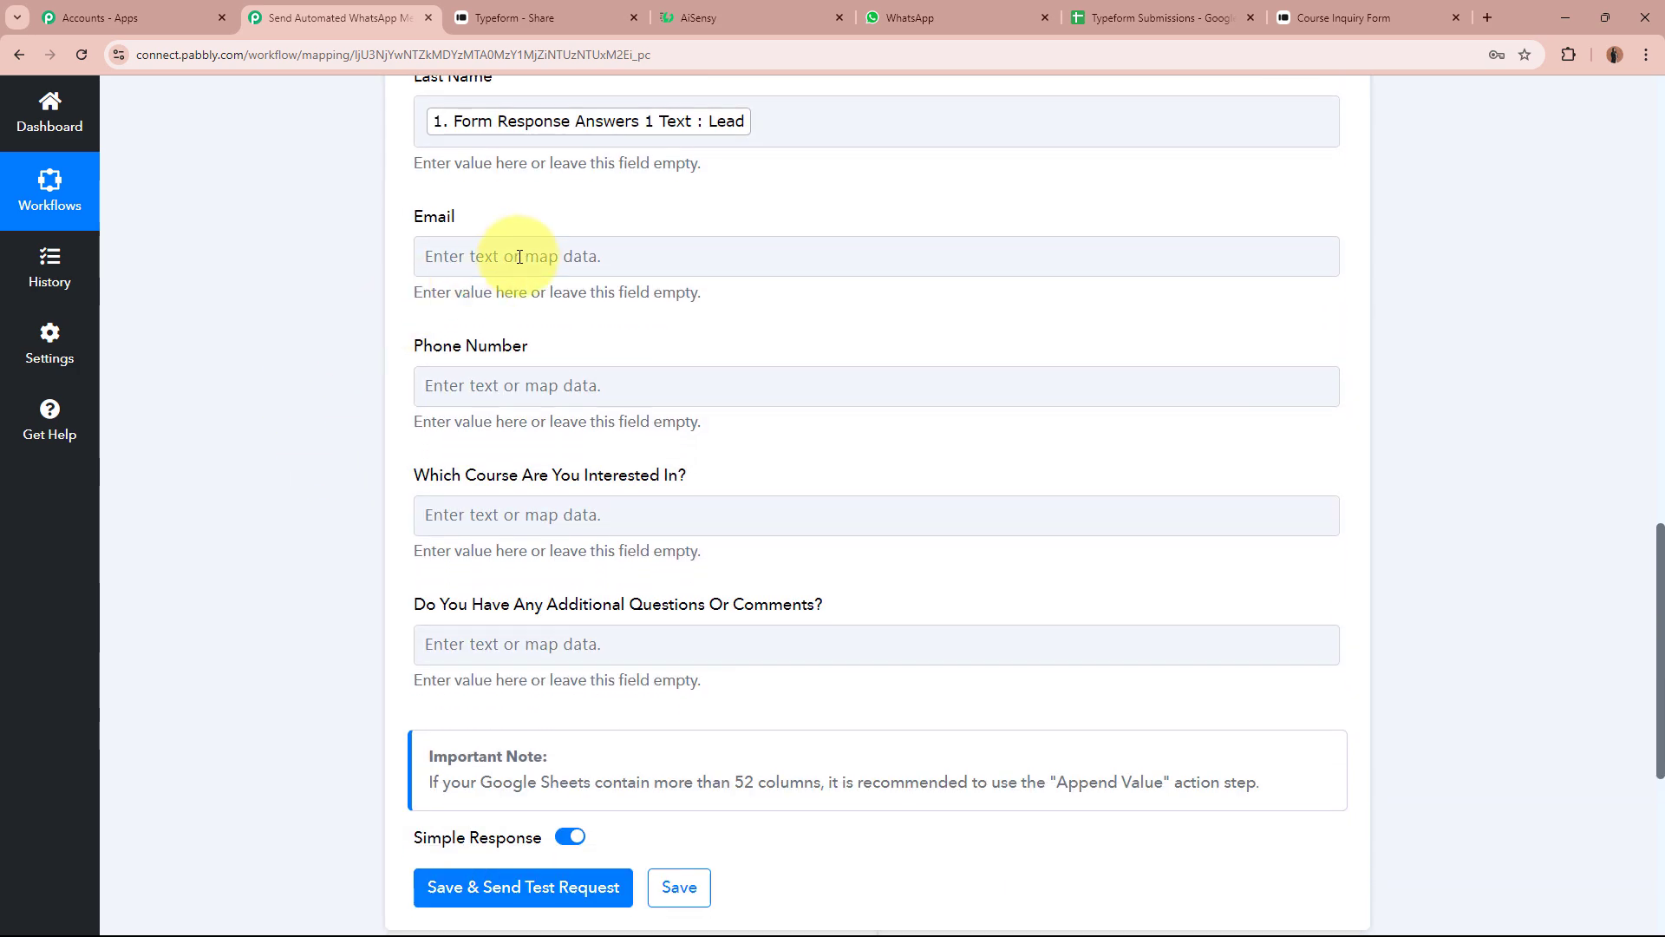
{"action": "left_click", "coordinate": [520, 255]}
{"action": "type", "text": "Email"}
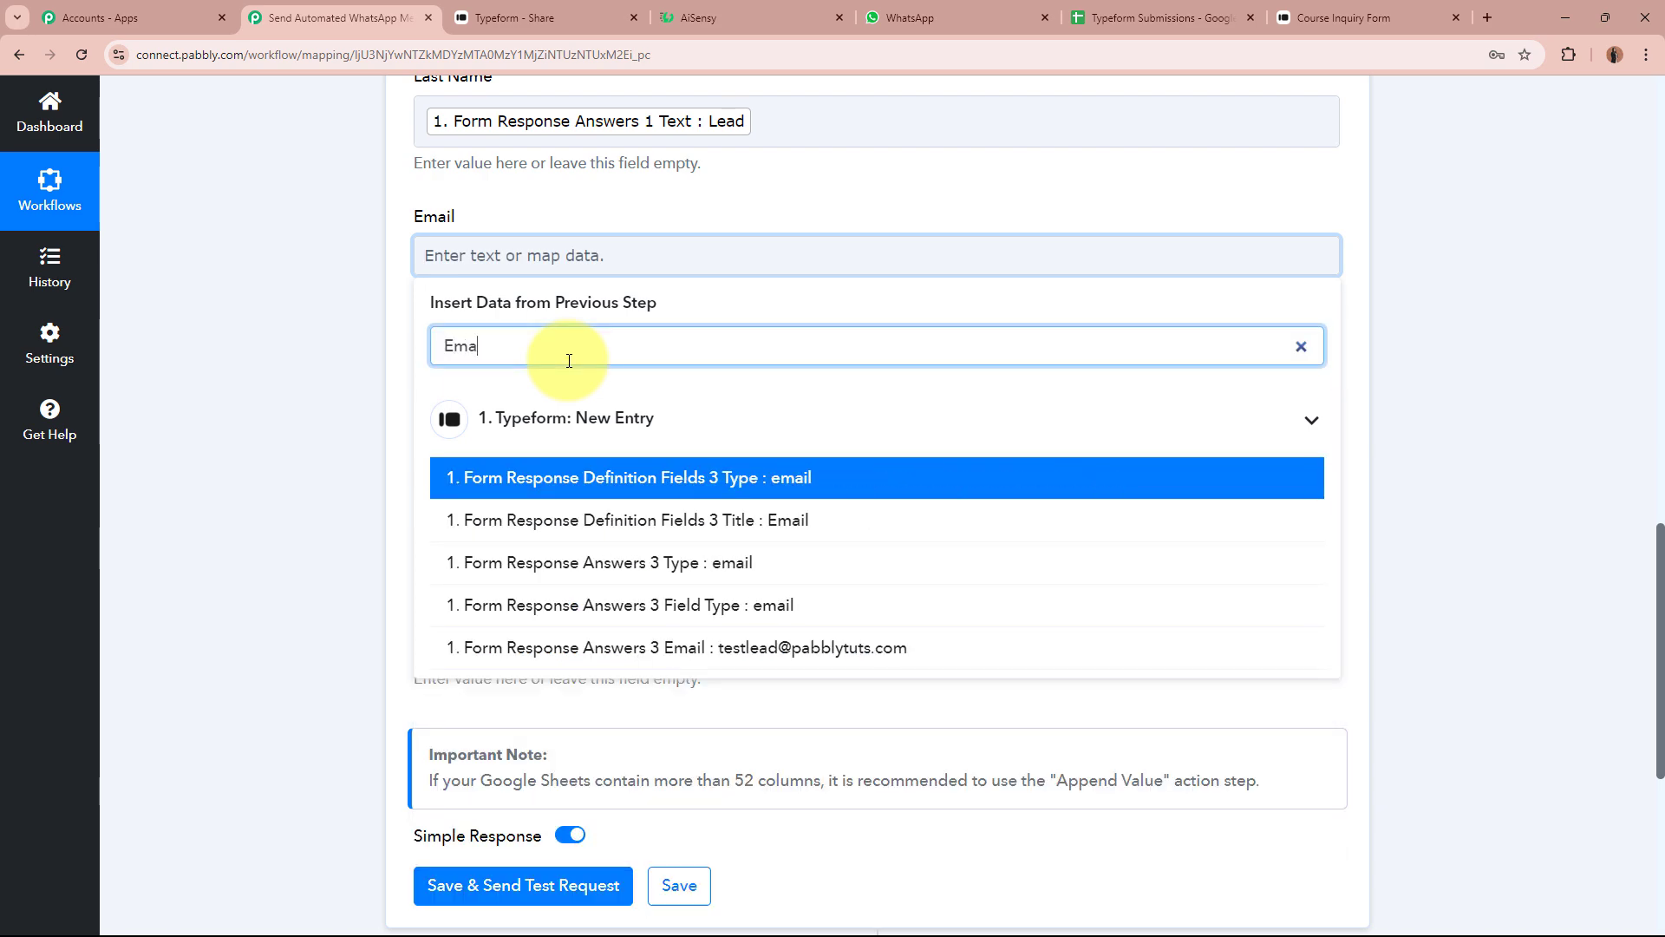
{"action": "left_click", "coordinate": [717, 648]}
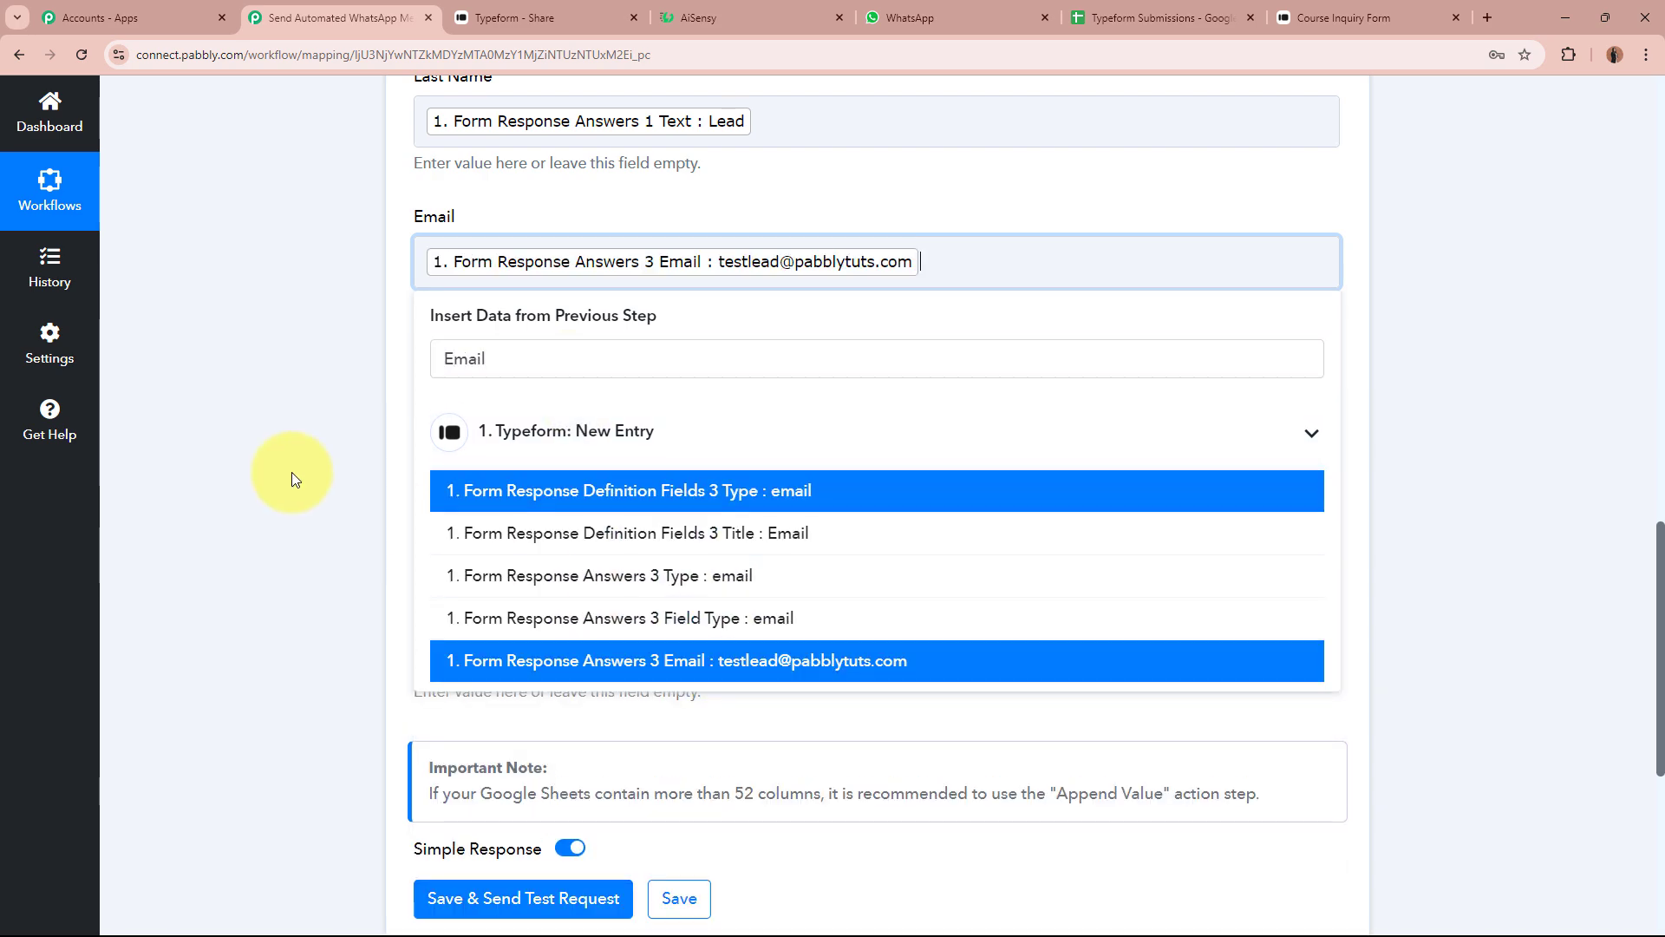
{"action": "left_click", "coordinate": [606, 396]}
{"action": "left_click", "coordinate": [613, 486]}
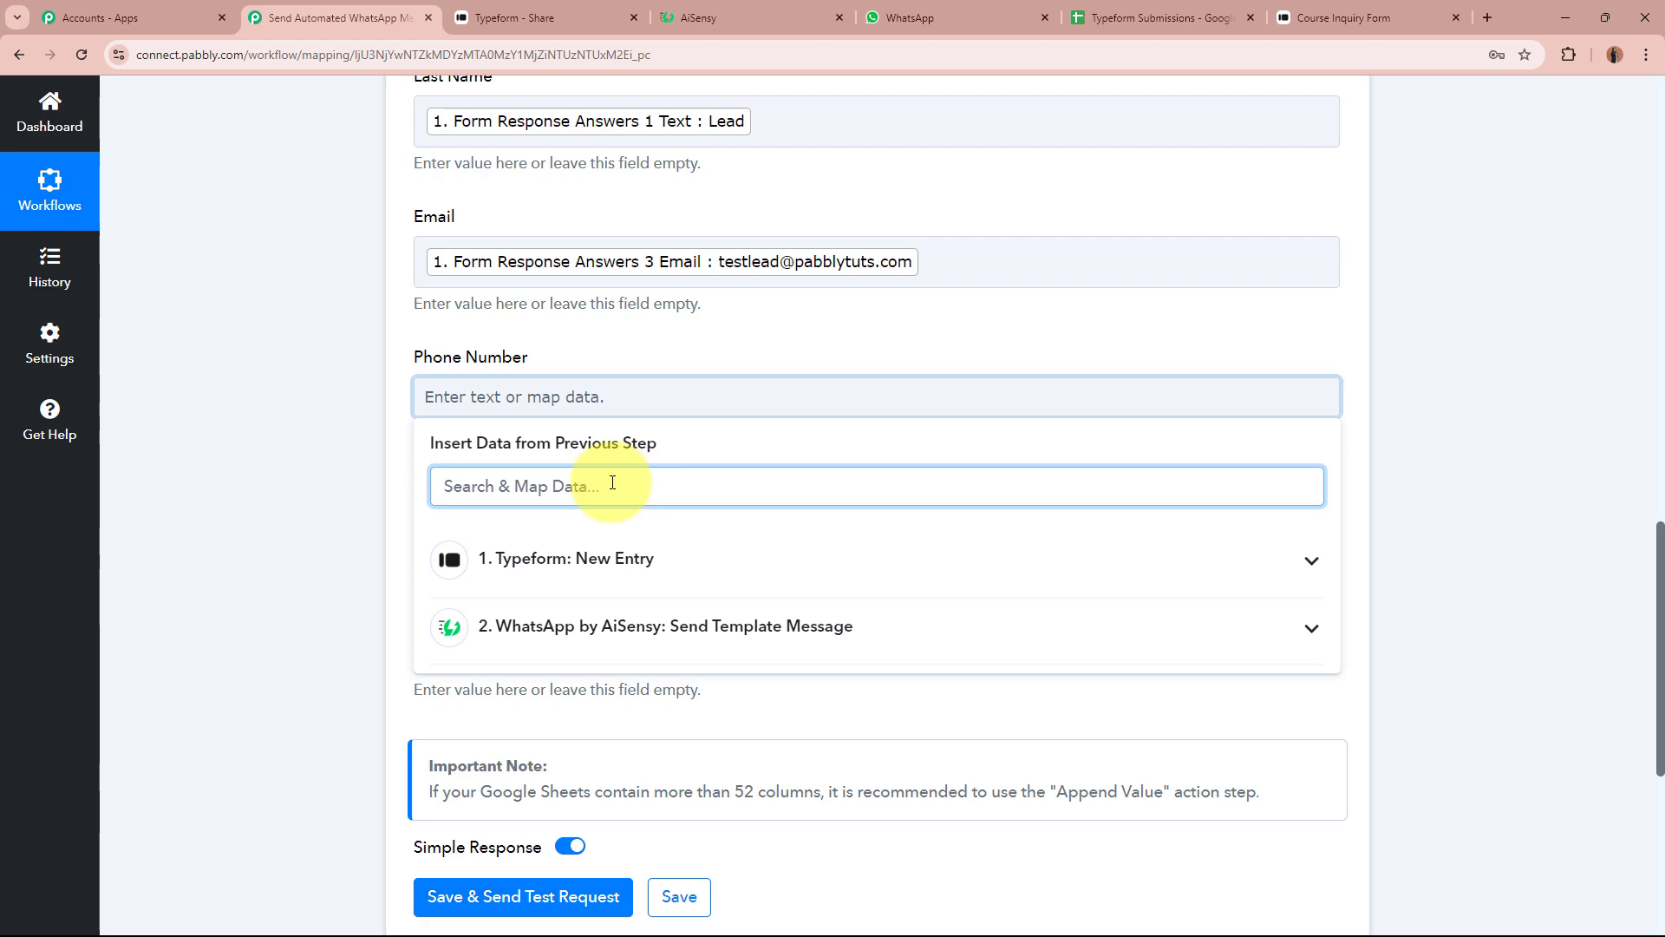
{"action": "type", "text": "Pho"}
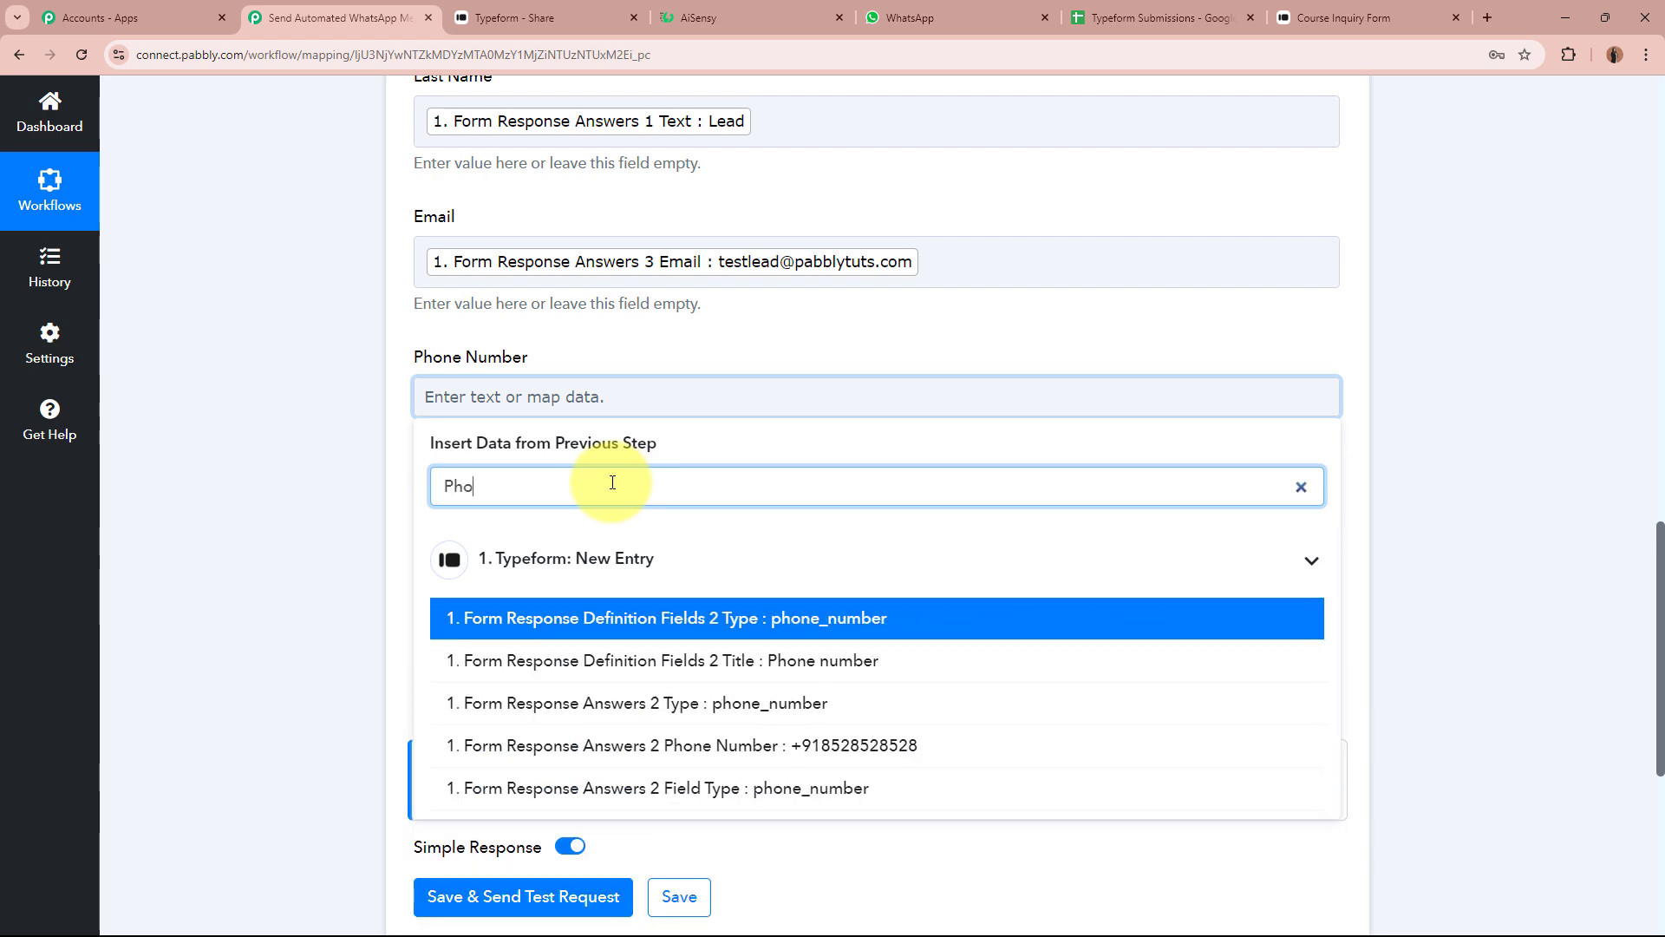
{"action": "left_click", "coordinate": [766, 745]}
{"action": "scroll", "coordinate": [246, 557], "scroll_direction": "down", "scroll_amount": 2}
- Map the Which Course Are You Interested In? field to the Typeform entry's Form Response Answers 4 Choice Label
{"action": "left_click", "coordinate": [1190, 362]}
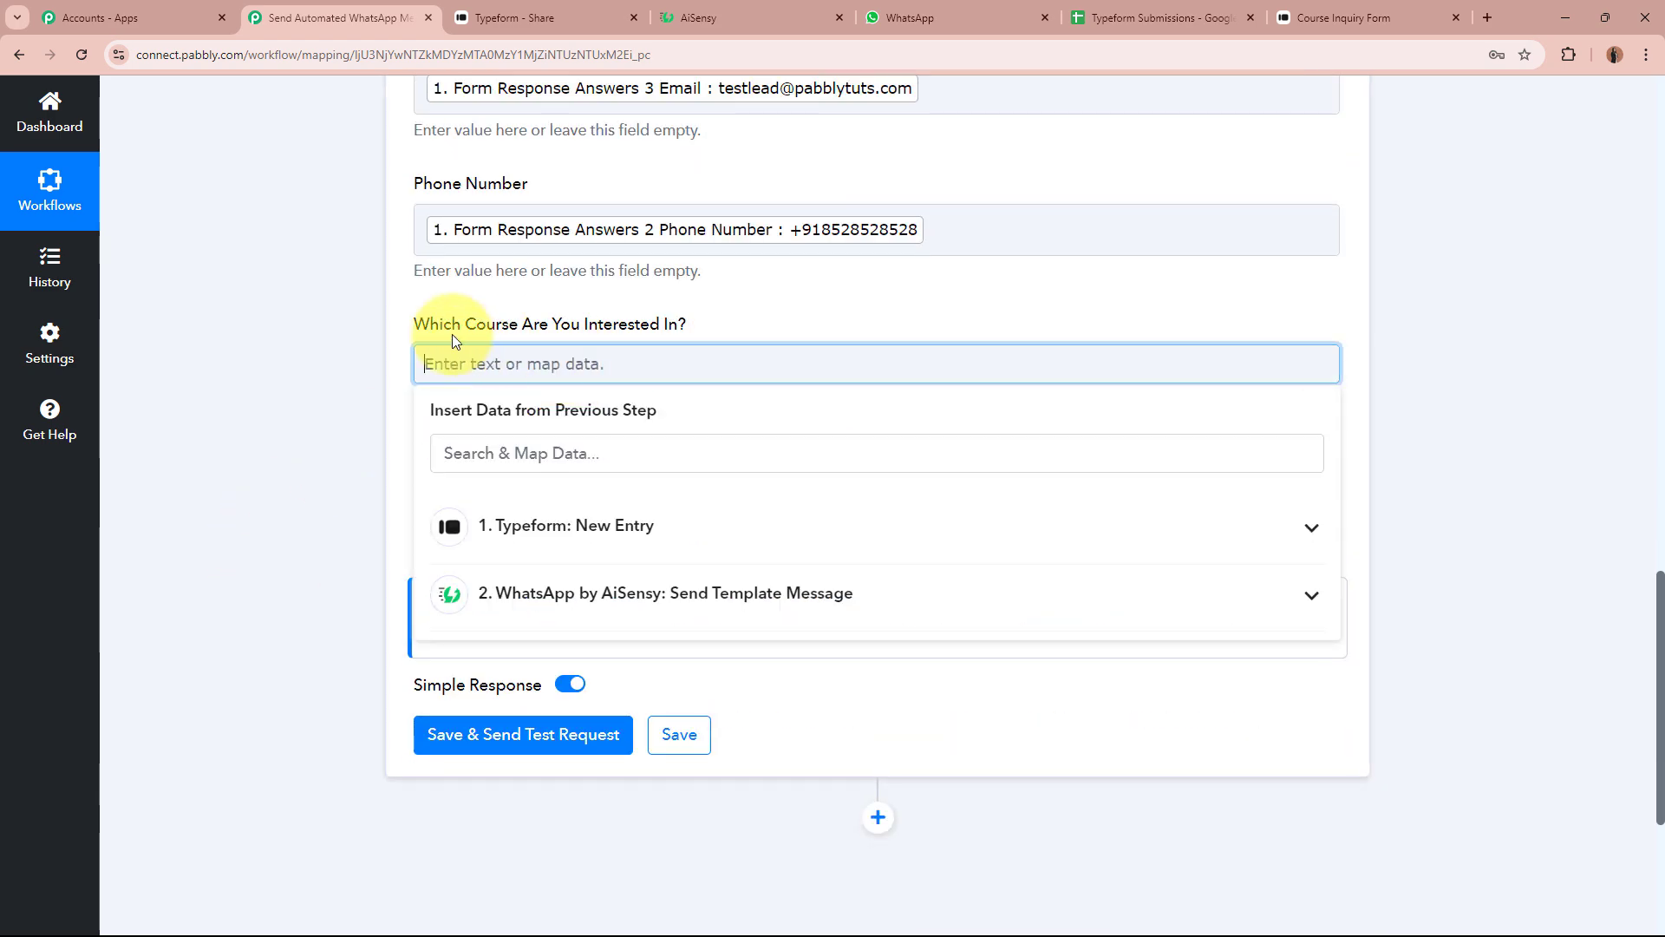
{"action": "left_click", "coordinate": [565, 445]}
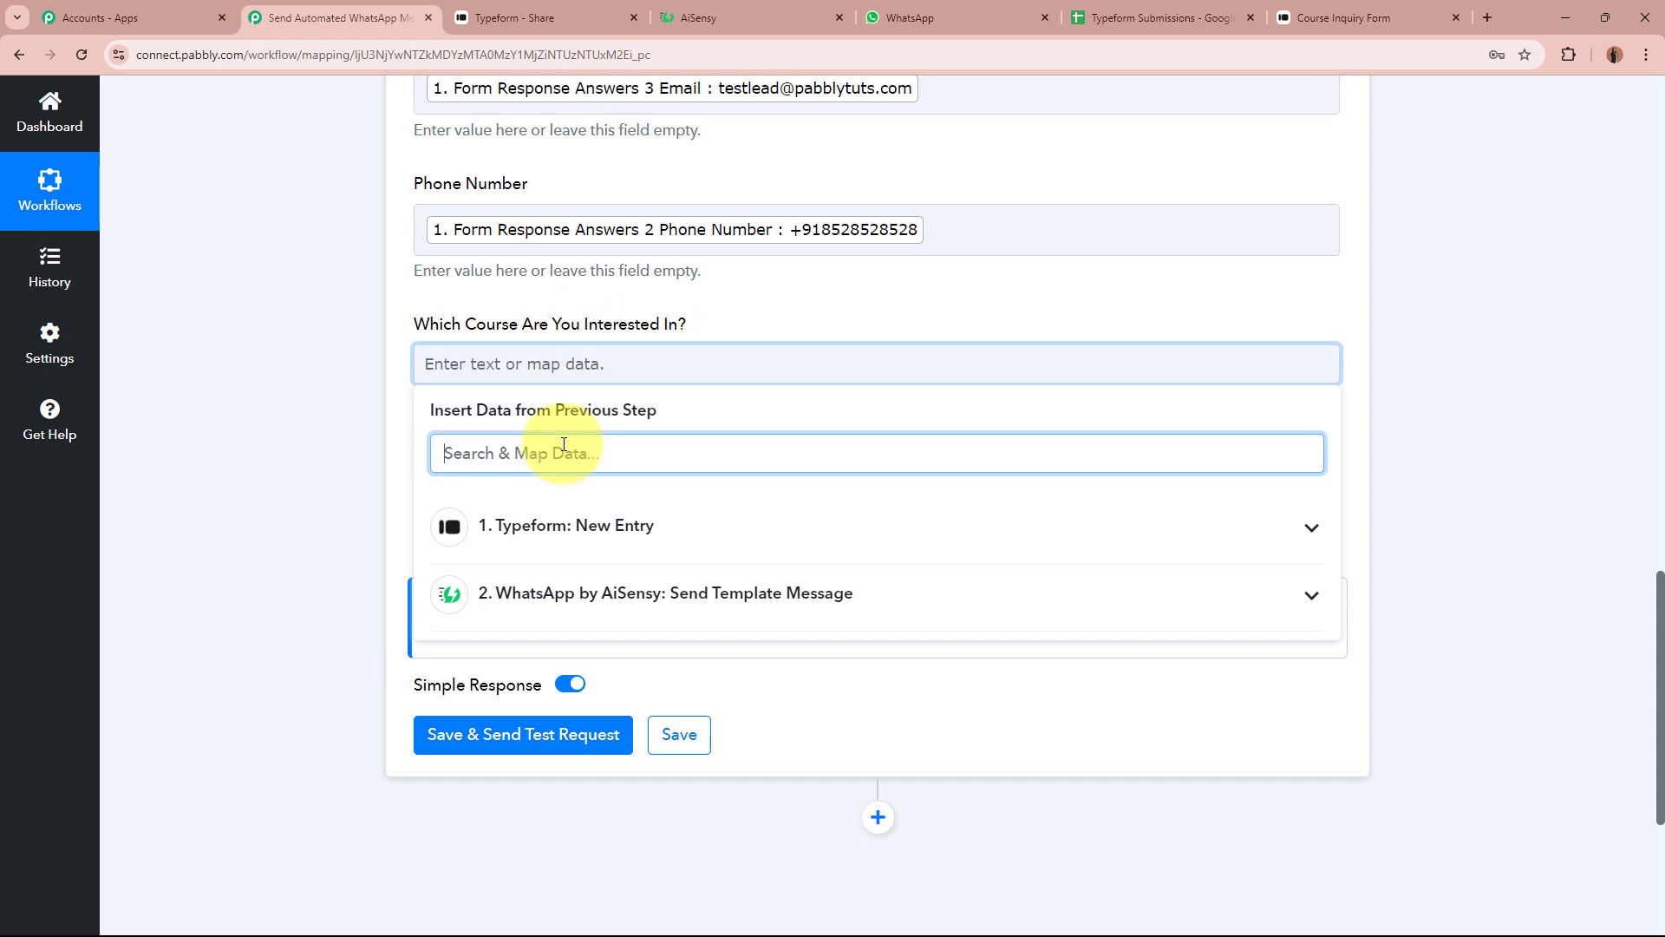
{"action": "type", "text": "Gr"}
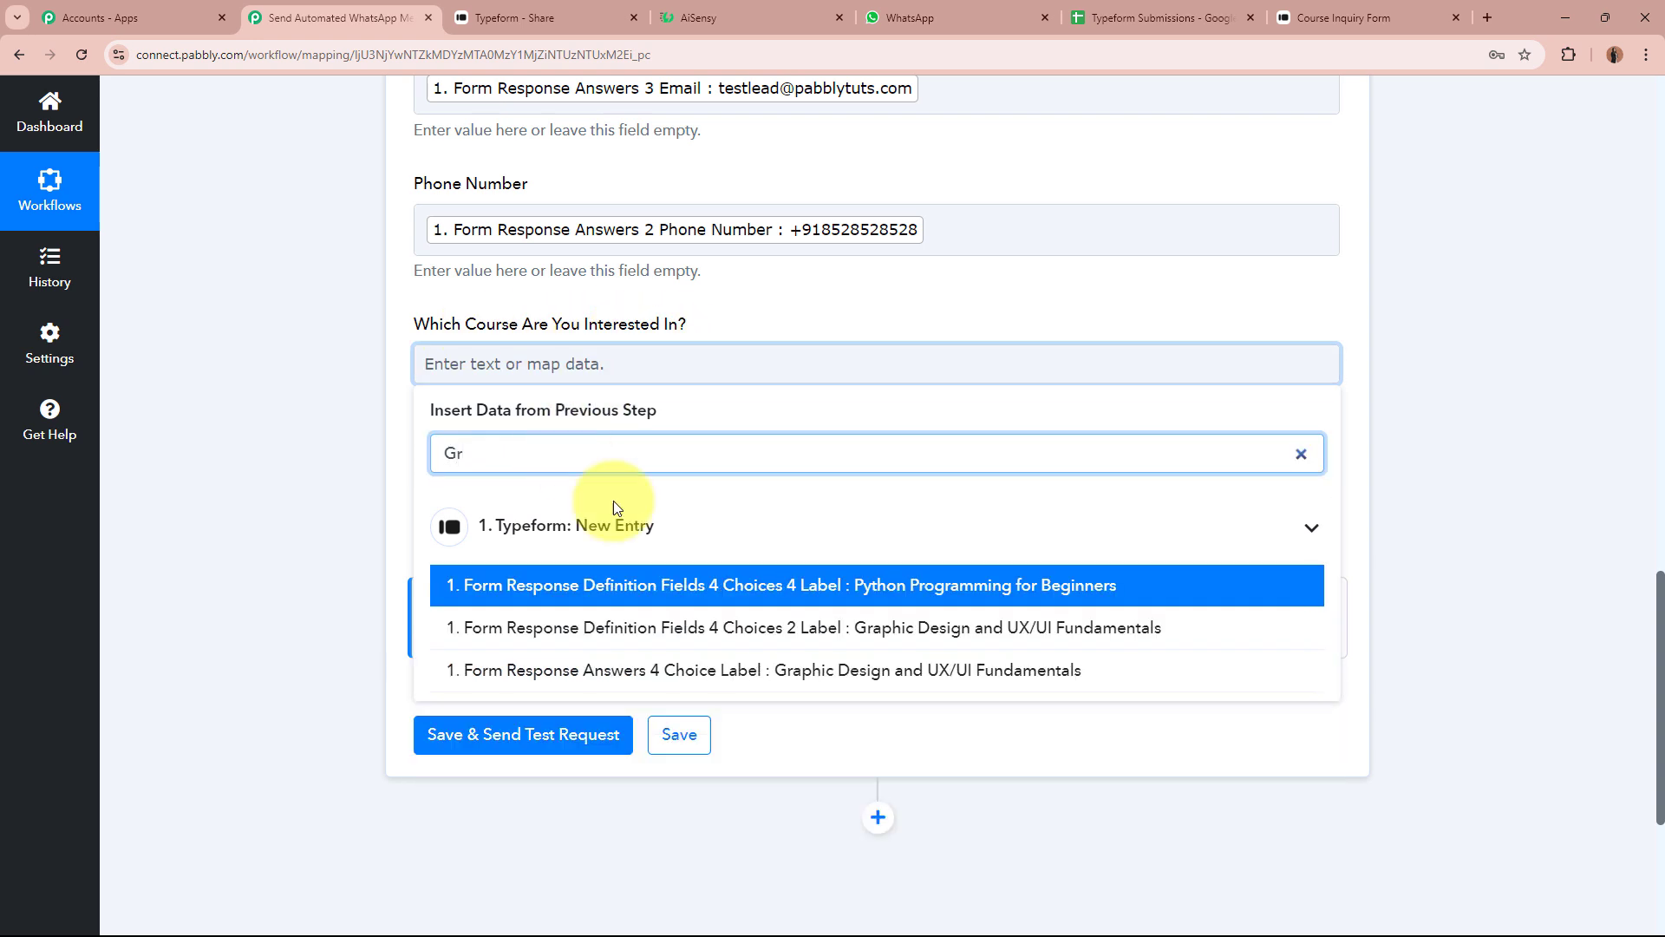
{"action": "left_click", "coordinate": [684, 669]}
{"action": "left_click", "coordinate": [277, 535]}
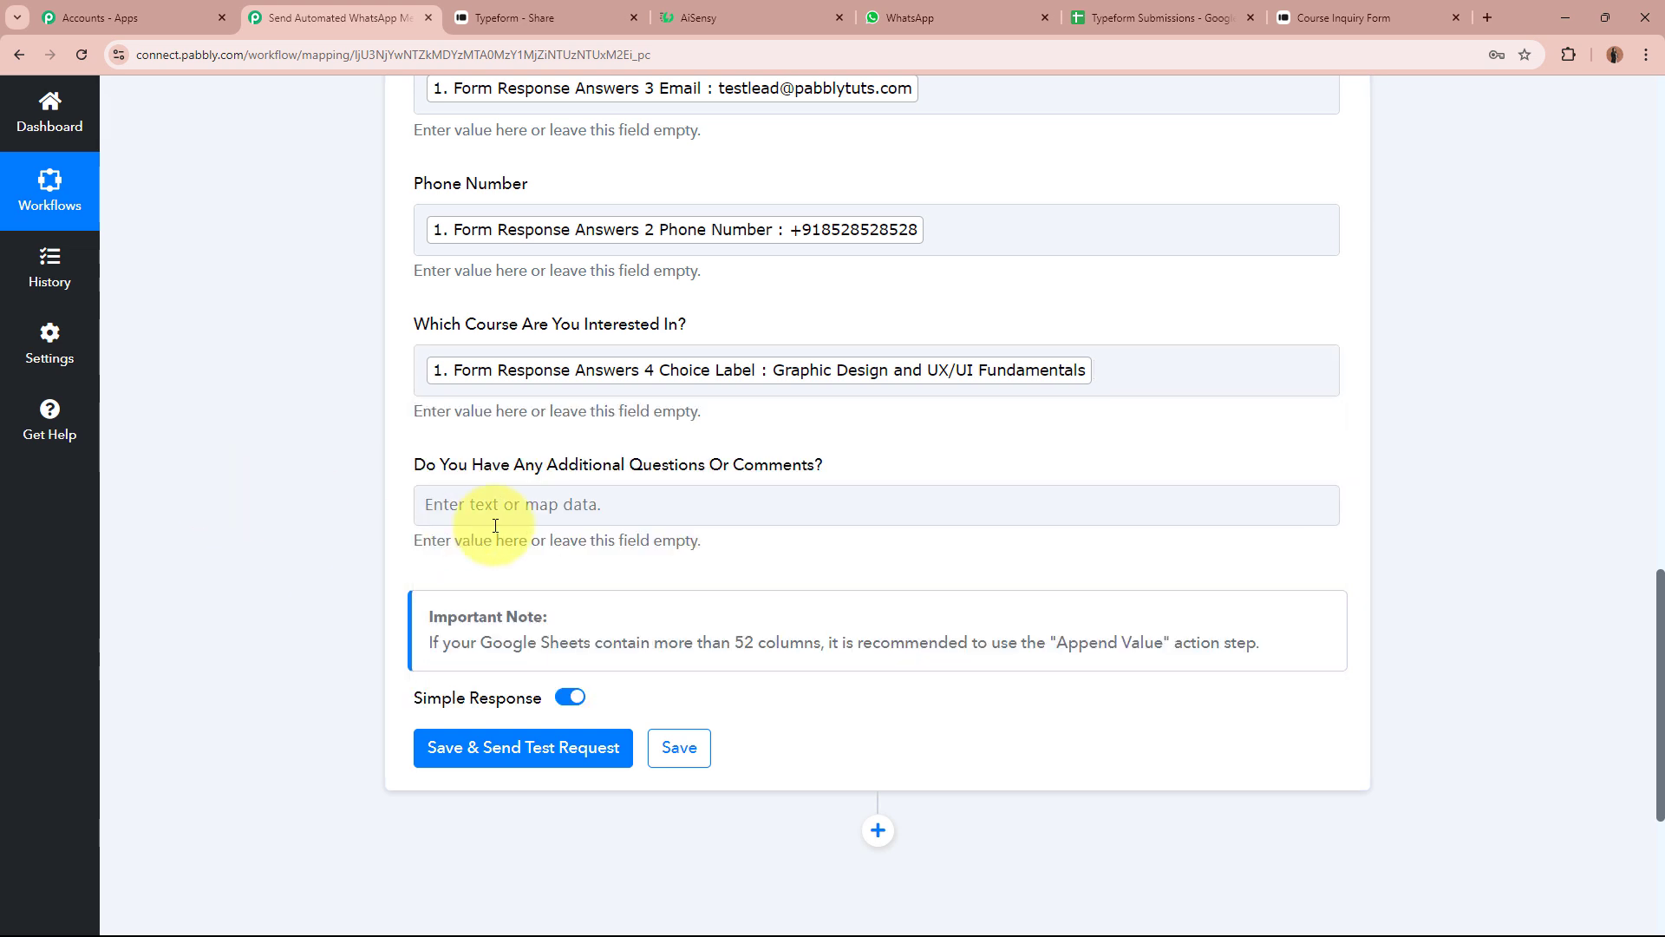
- Map the Do You Have Any Additional Questions Or Comments? field to the Typeform entry's Form Response Answers 5 Text
{"action": "left_click", "coordinate": [590, 503]}
{"action": "left_click", "coordinate": [613, 664]}
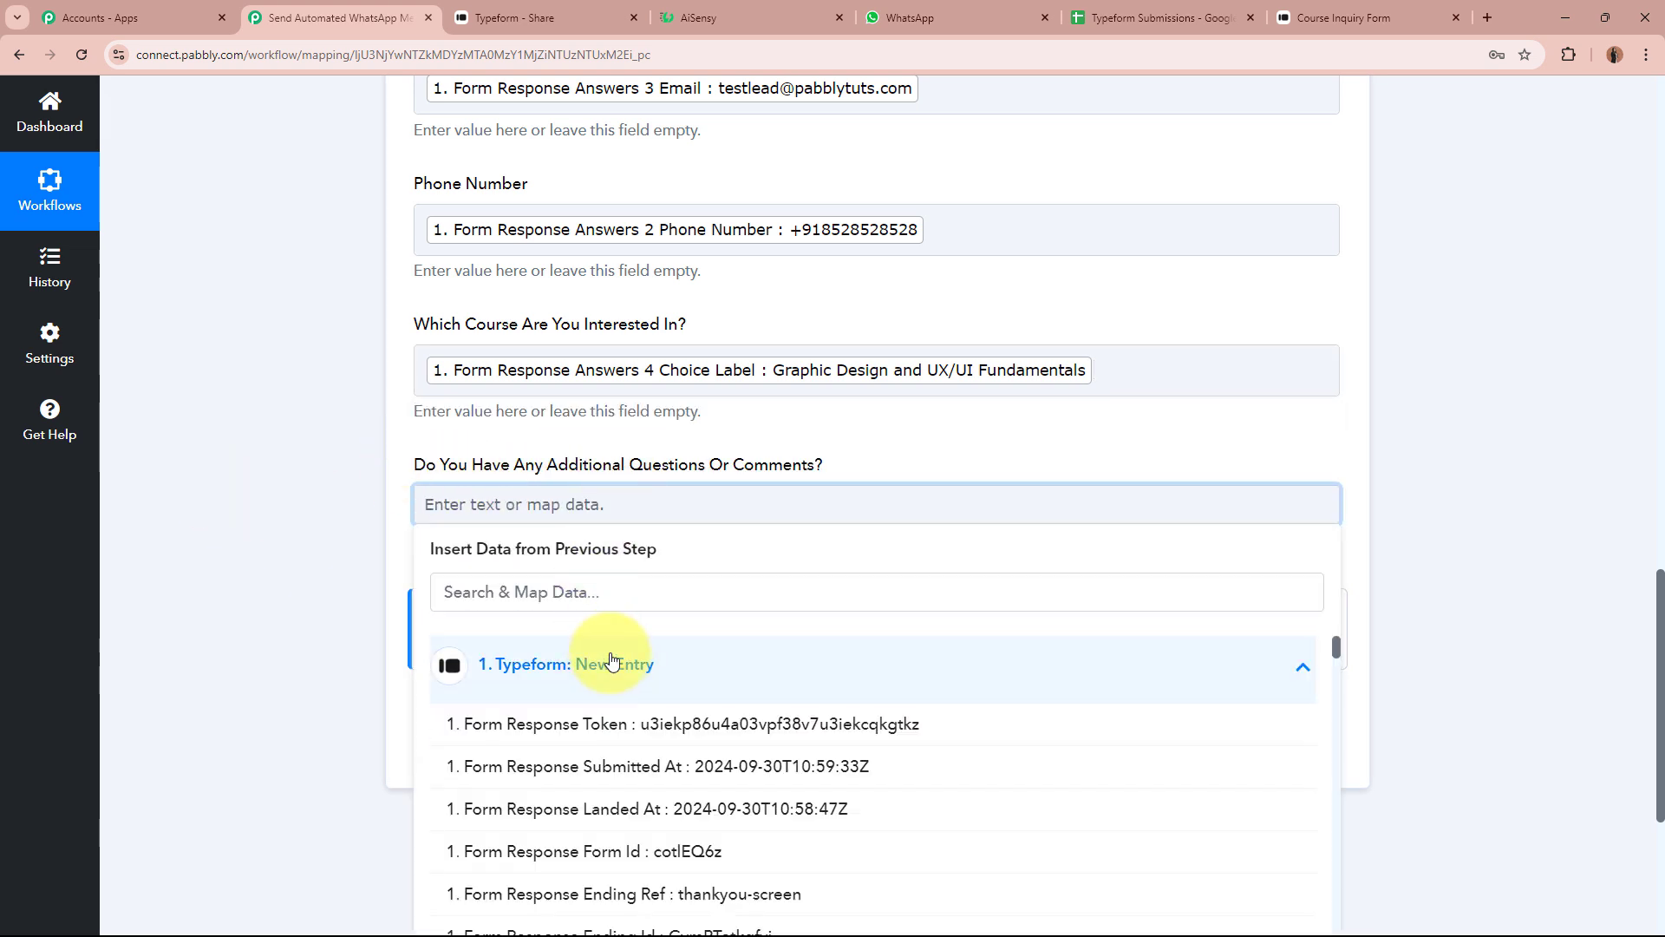
{"action": "left_click", "coordinate": [609, 578]}
{"action": "type", "text": "answ"}
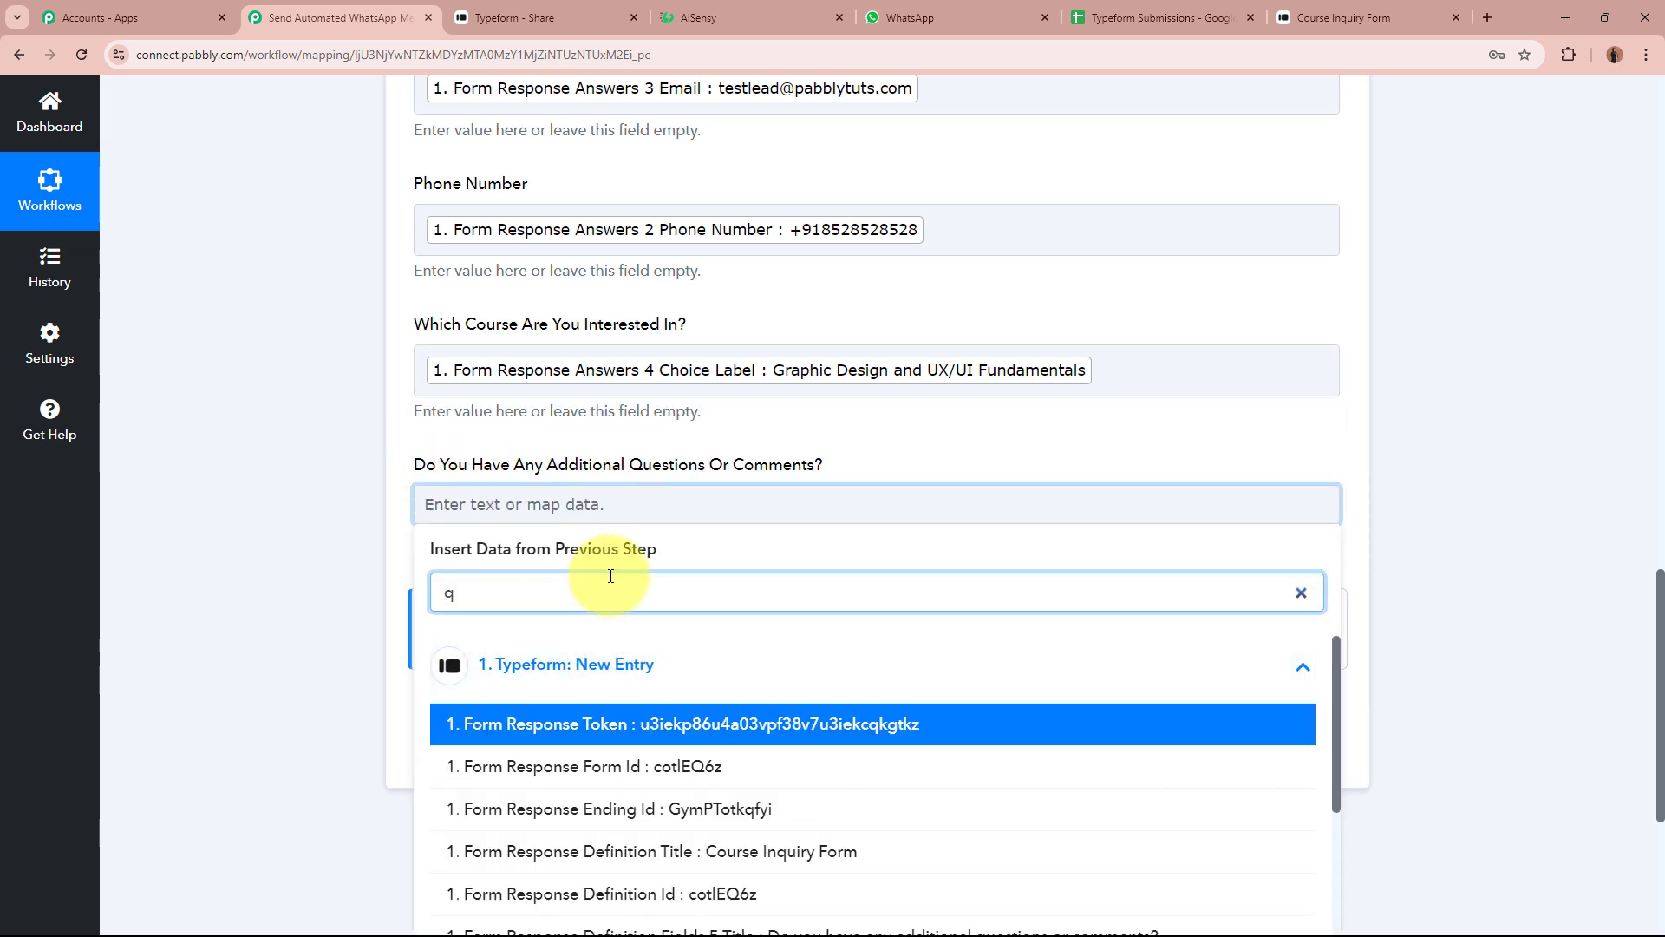
{"action": "left_click", "coordinate": [1099, 767]}
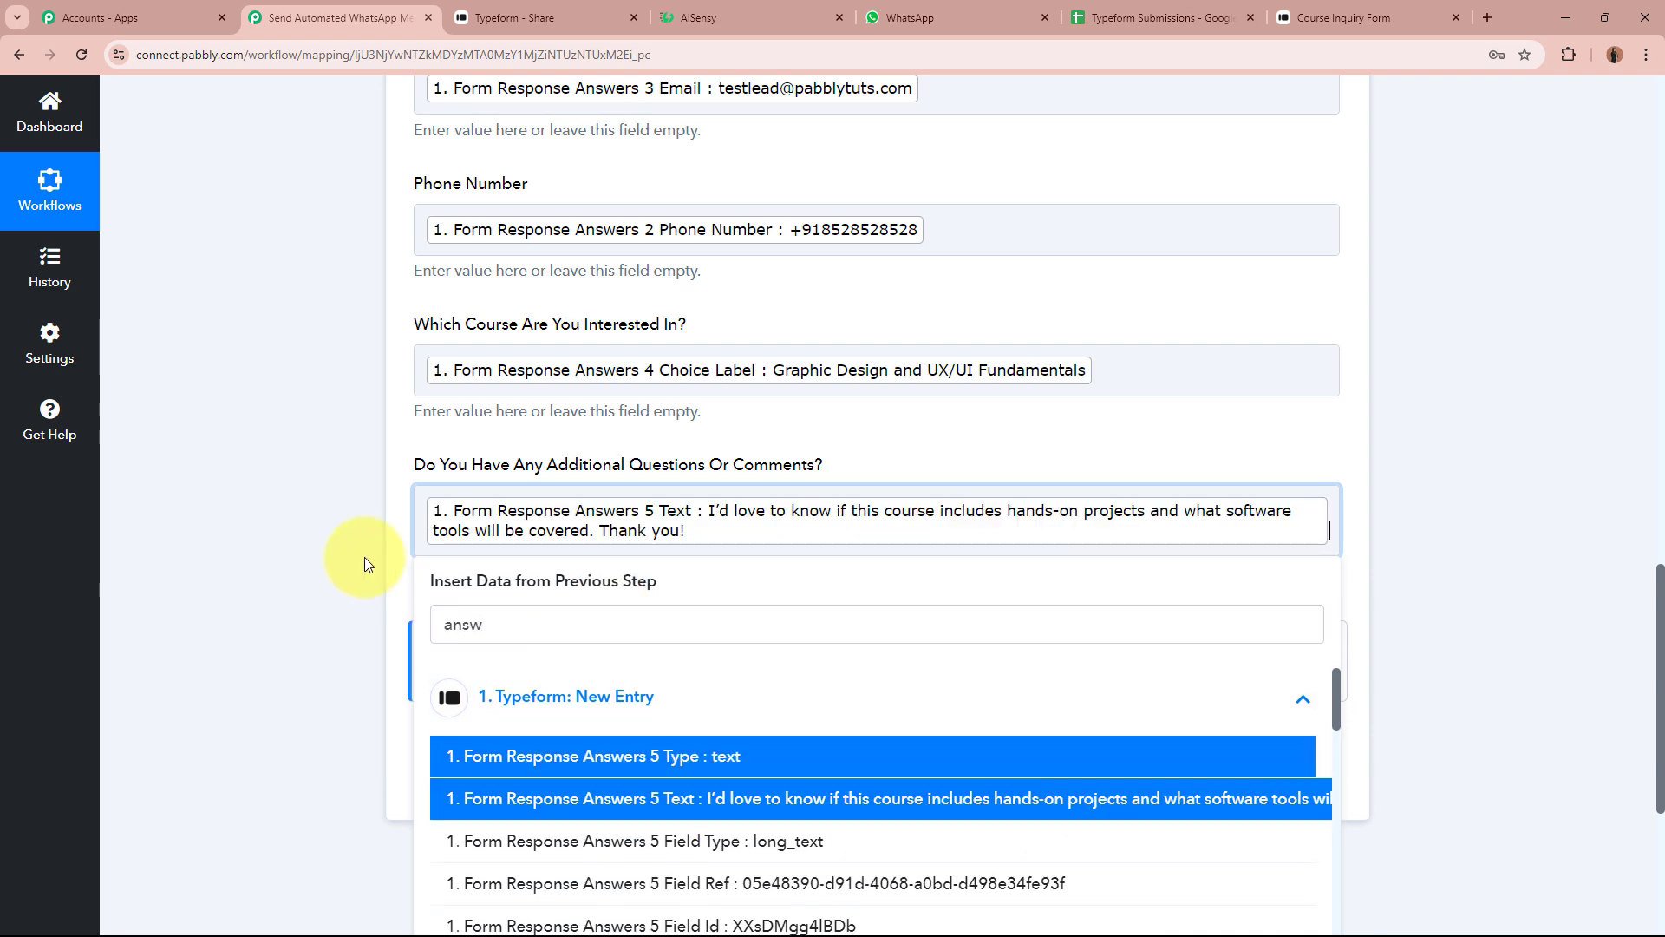
{"action": "left_click", "coordinate": [331, 548]}
- Review the mapped fields, then save the Google Sheets action and send a test request to check its response
{"action": "scroll", "coordinate": [1084, 622], "scroll_direction": "down", "scroll_amount": 2}
{"action": "scroll", "coordinate": [1084, 623], "scroll_direction": "up", "scroll_amount": 5}
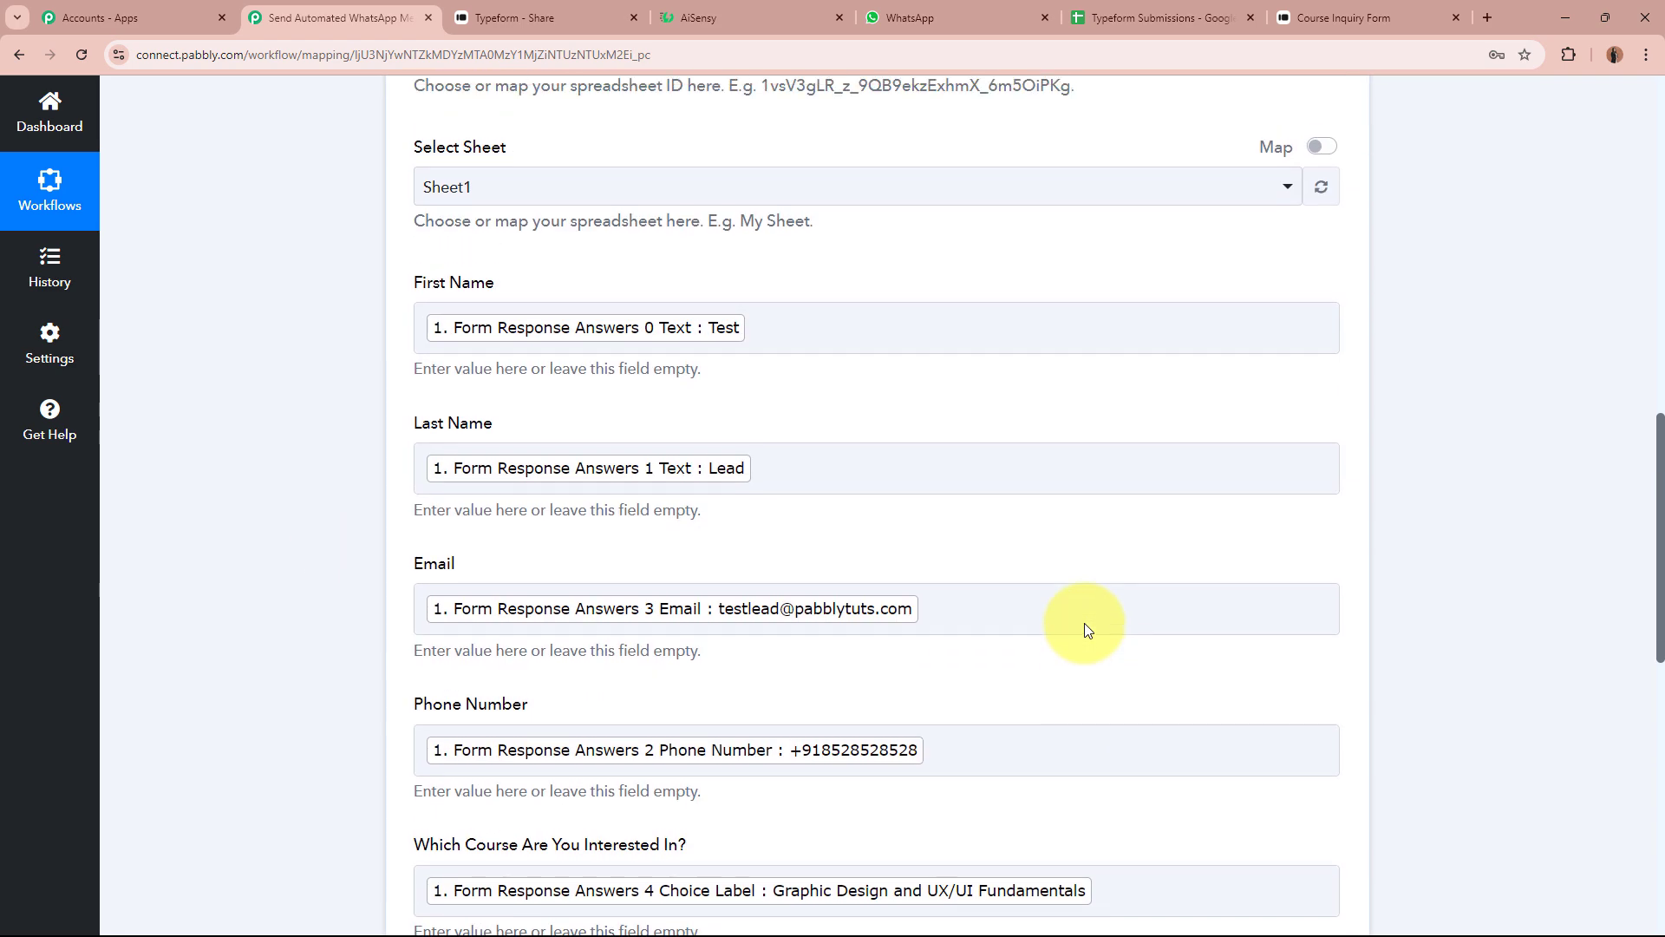
{"action": "scroll", "coordinate": [1084, 620], "scroll_direction": "down", "scroll_amount": 8}
{"action": "left_click", "coordinate": [592, 617]}
{"action": "scroll", "coordinate": [266, 606], "scroll_direction": "down", "scroll_amount": 3}
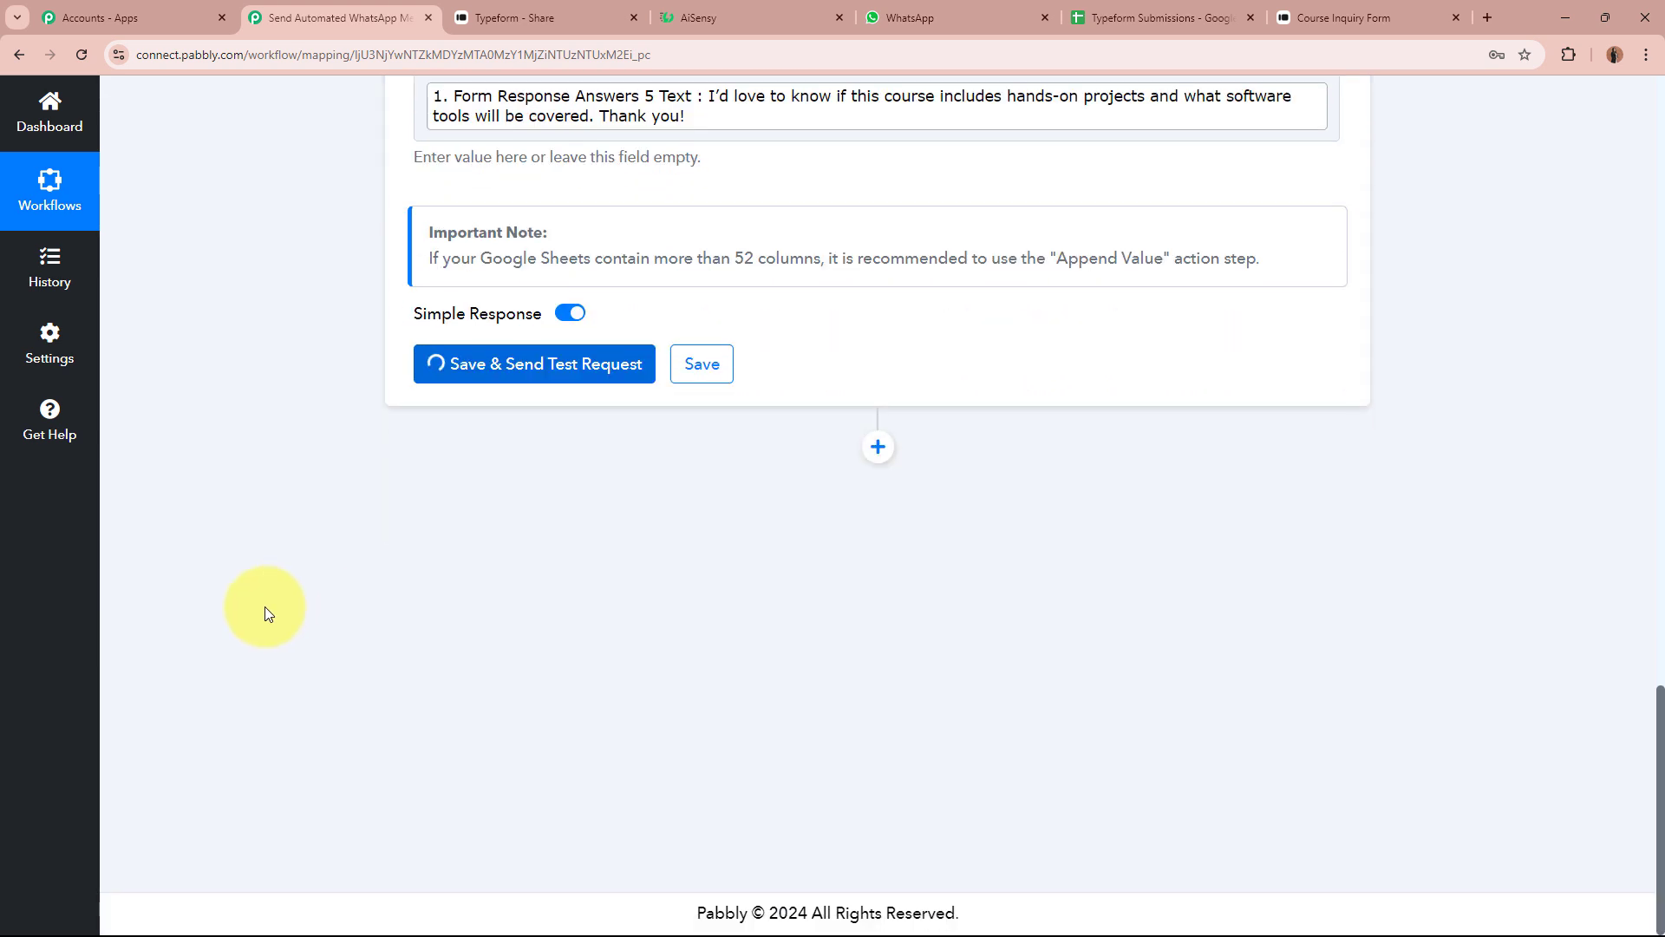
{"action": "scroll", "coordinate": [372, 614], "scroll_direction": "down", "scroll_amount": 2}
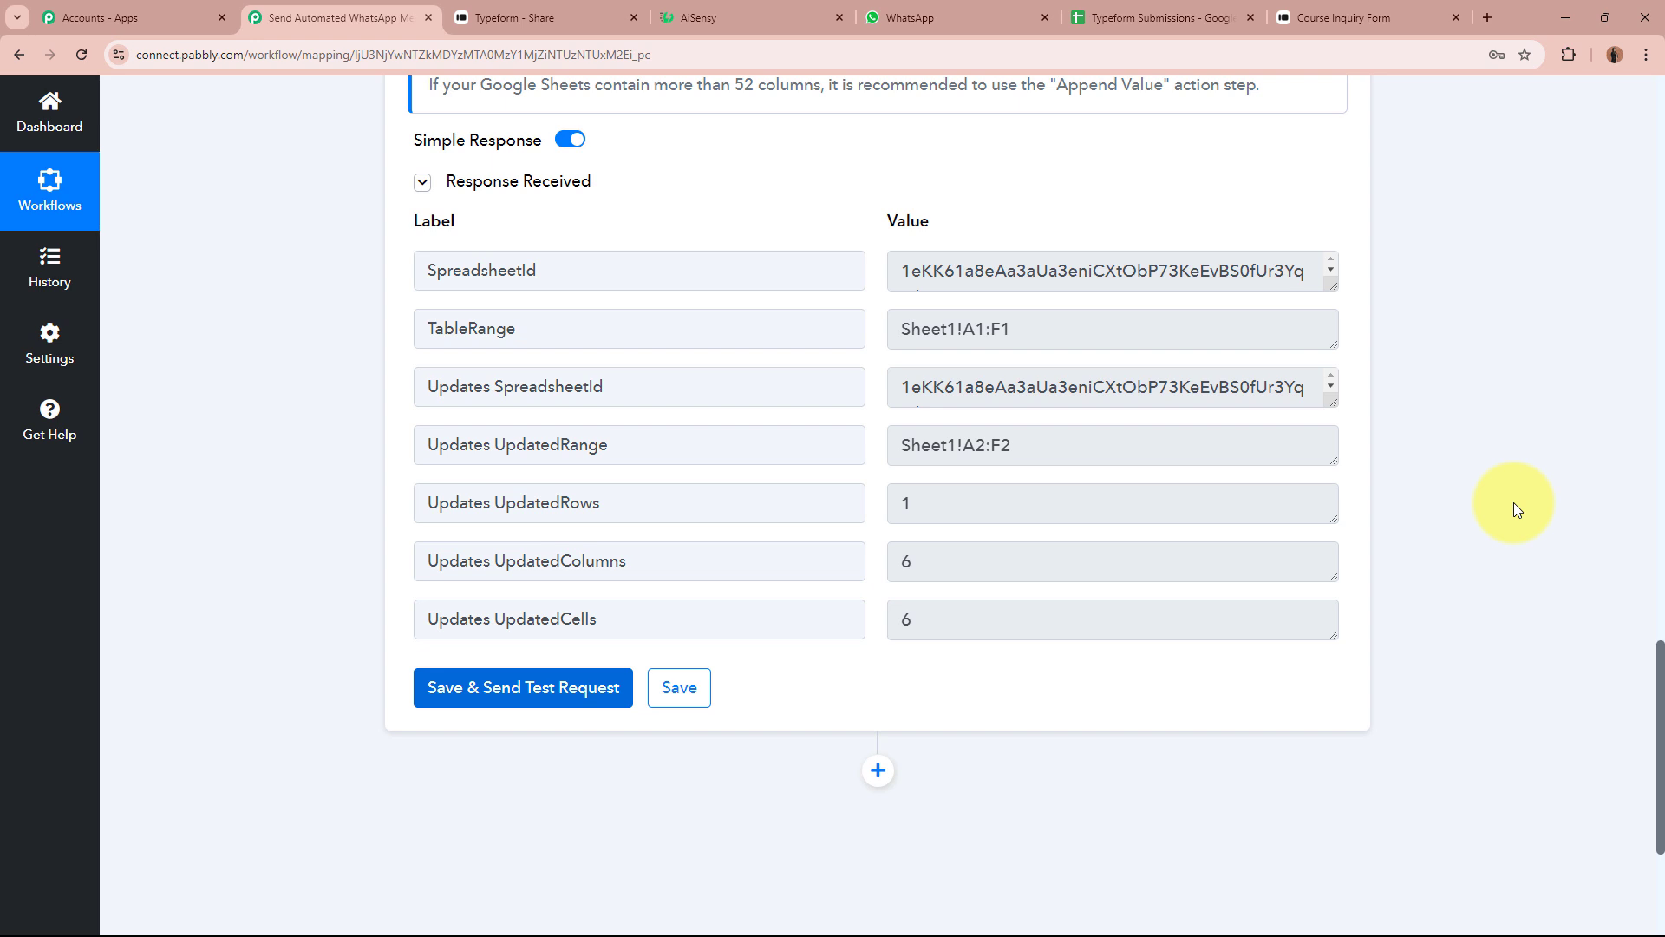
- Check row 2 of the Typeform Submissions spreadsheet across all columns, from First Name to the additional questions or comments
{"action": "key", "text": "ctrl+6"}
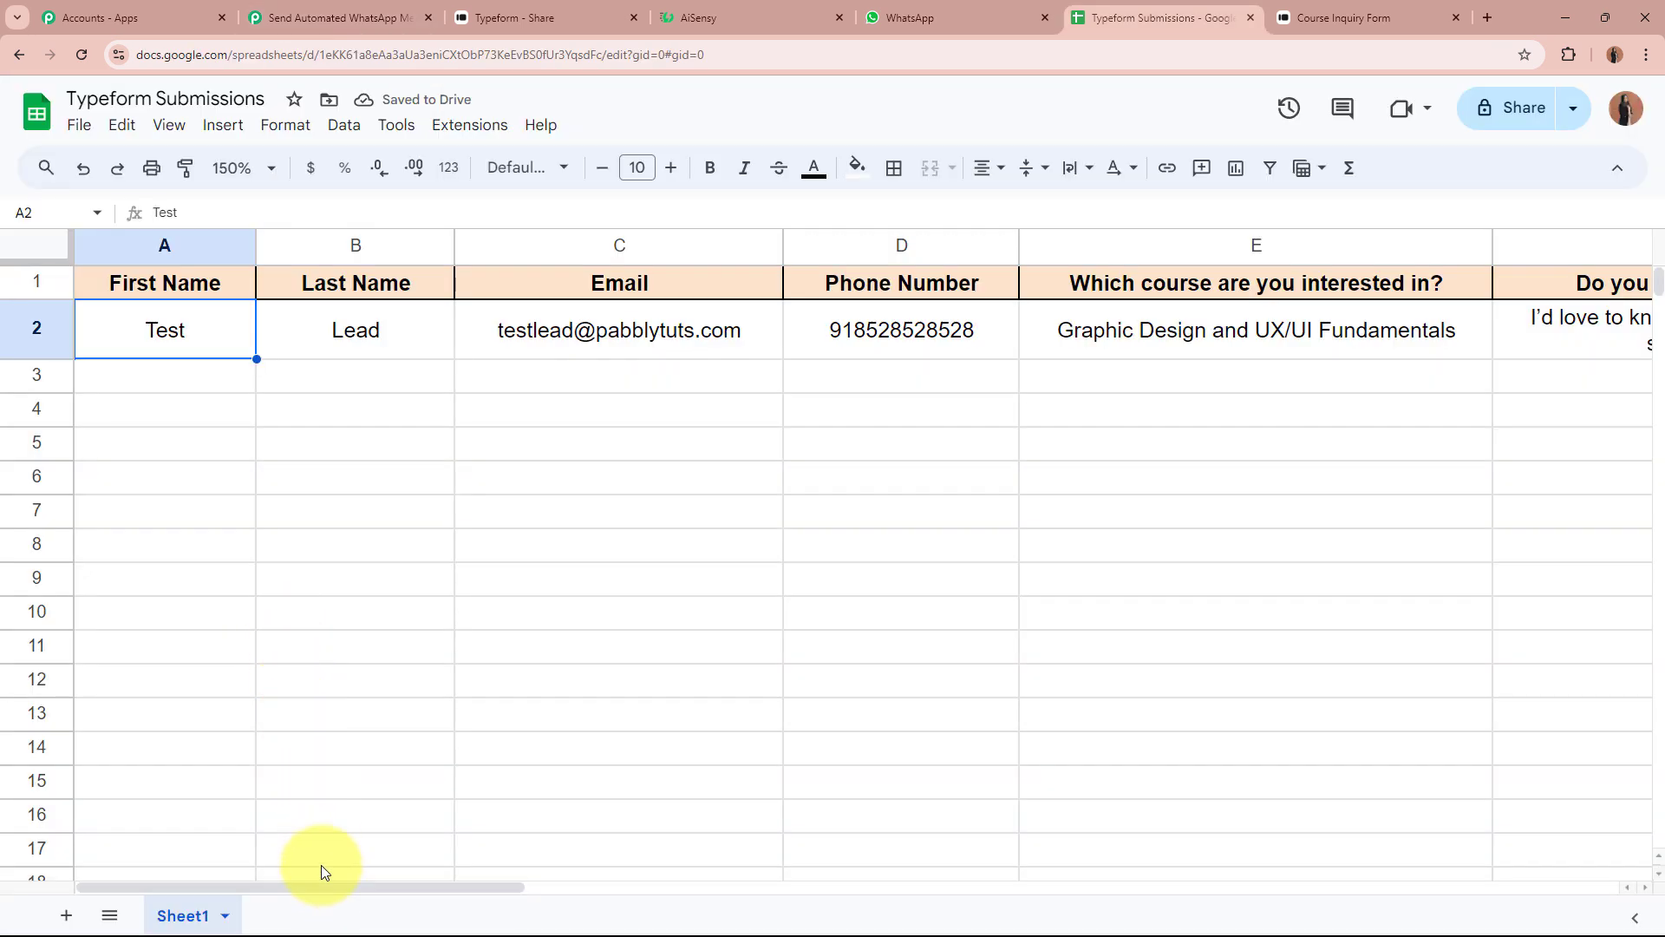
{"action": "left_click", "coordinate": [371, 333]}
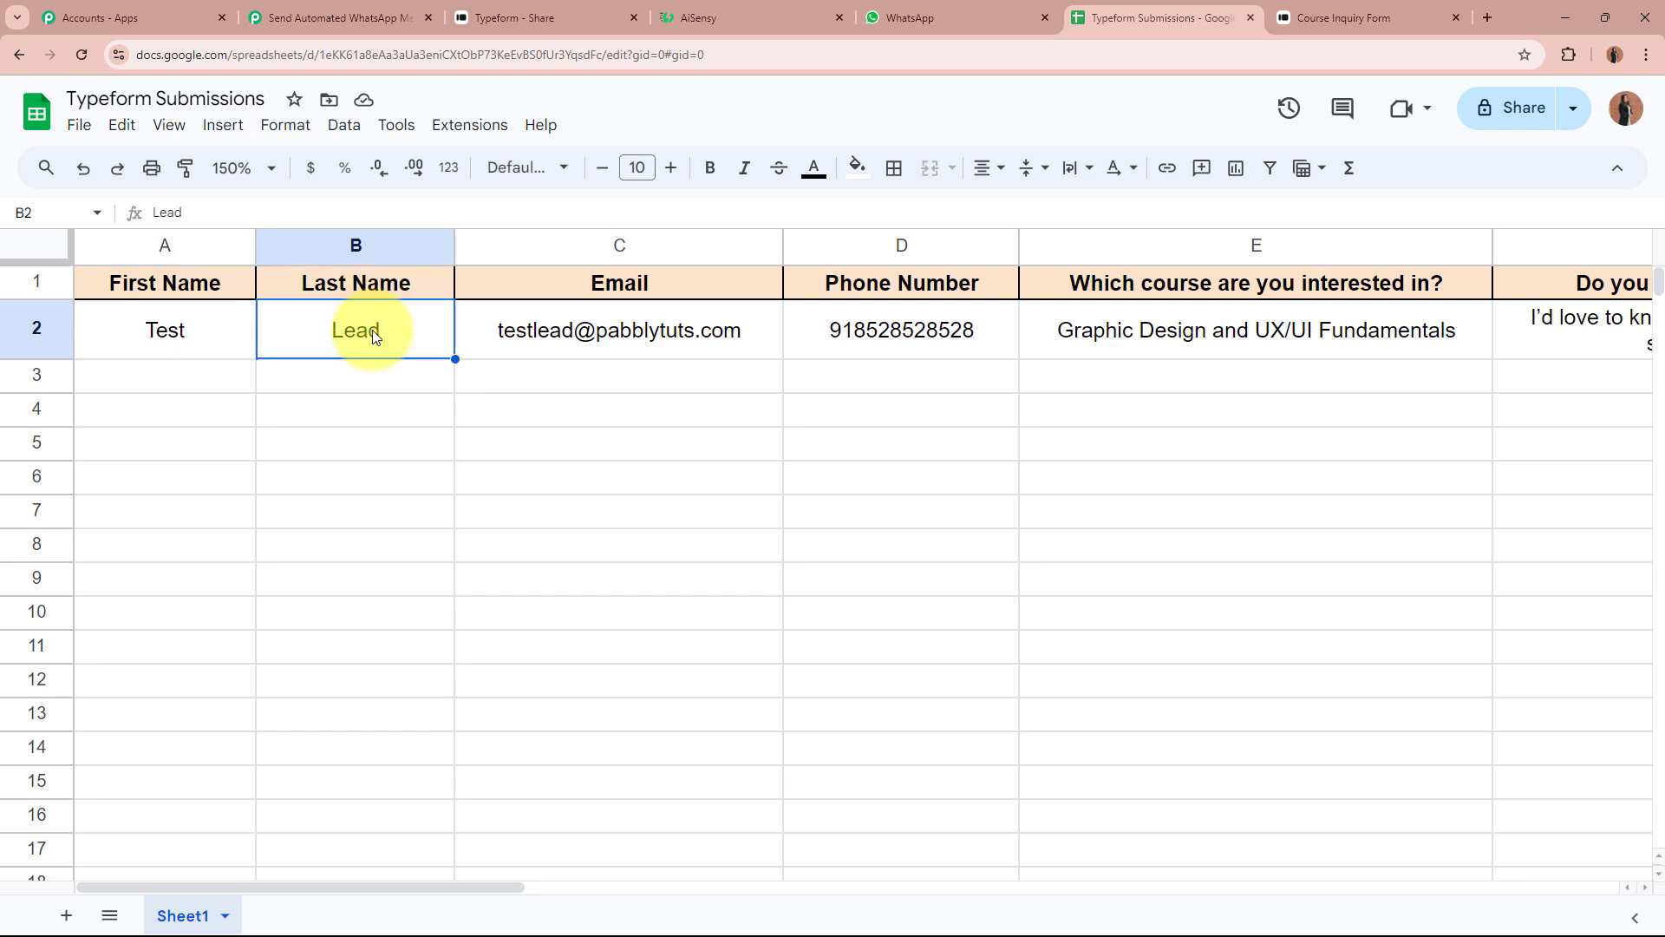
{"action": "left_click", "coordinate": [588, 335]}
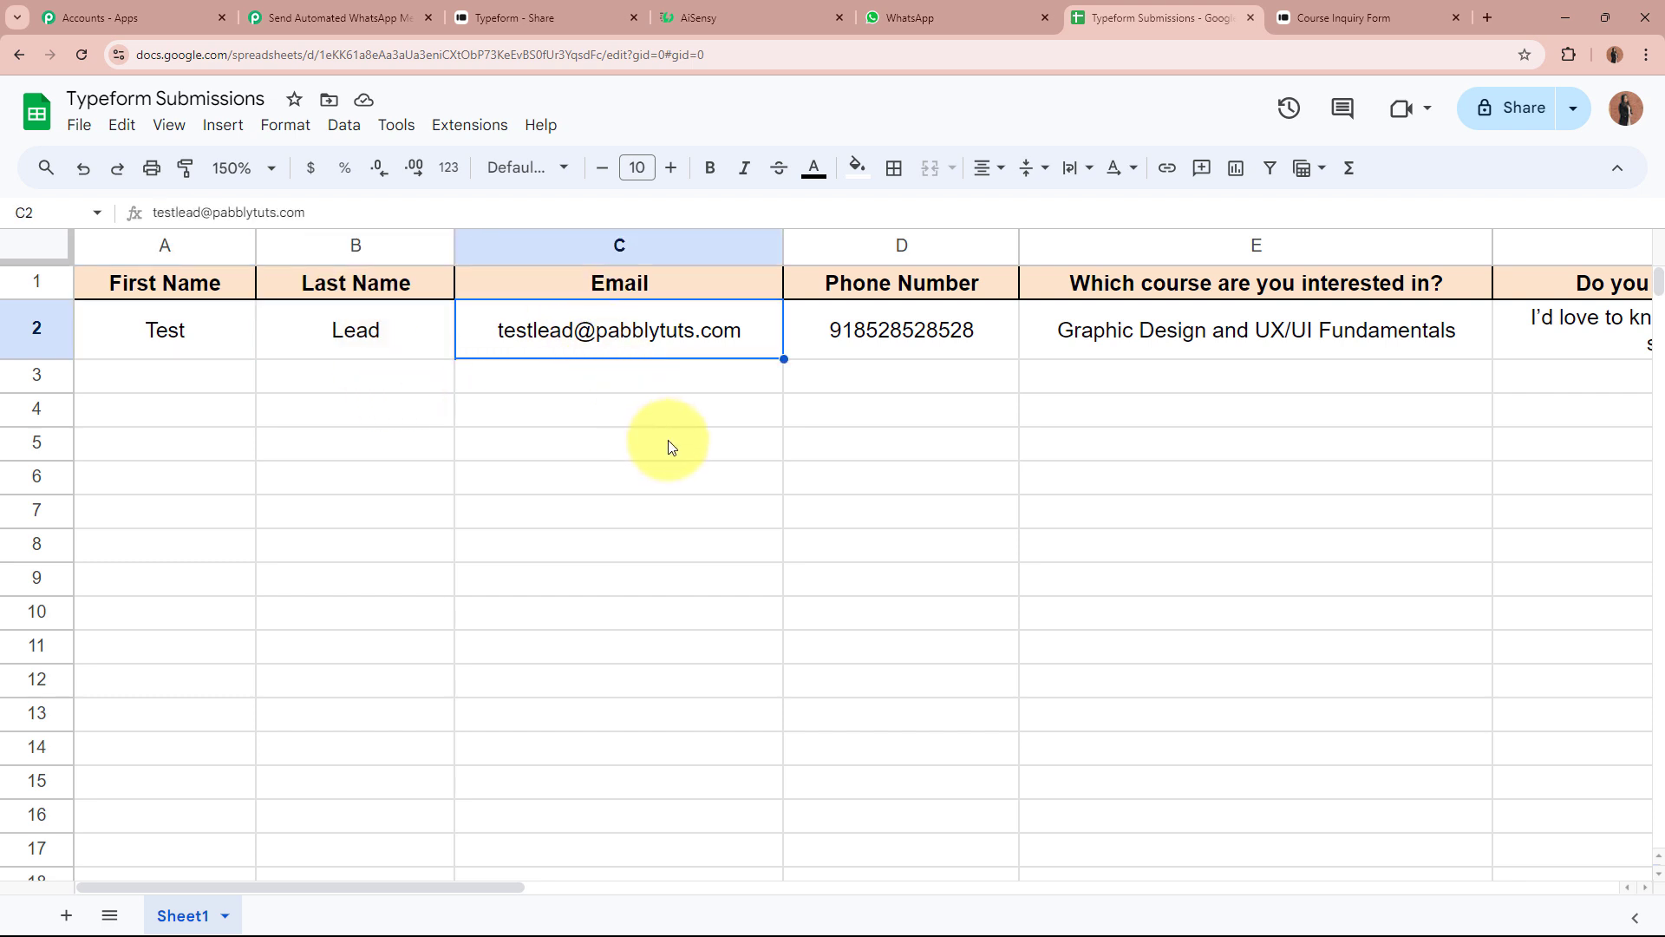
{"action": "left_click", "coordinate": [901, 342]}
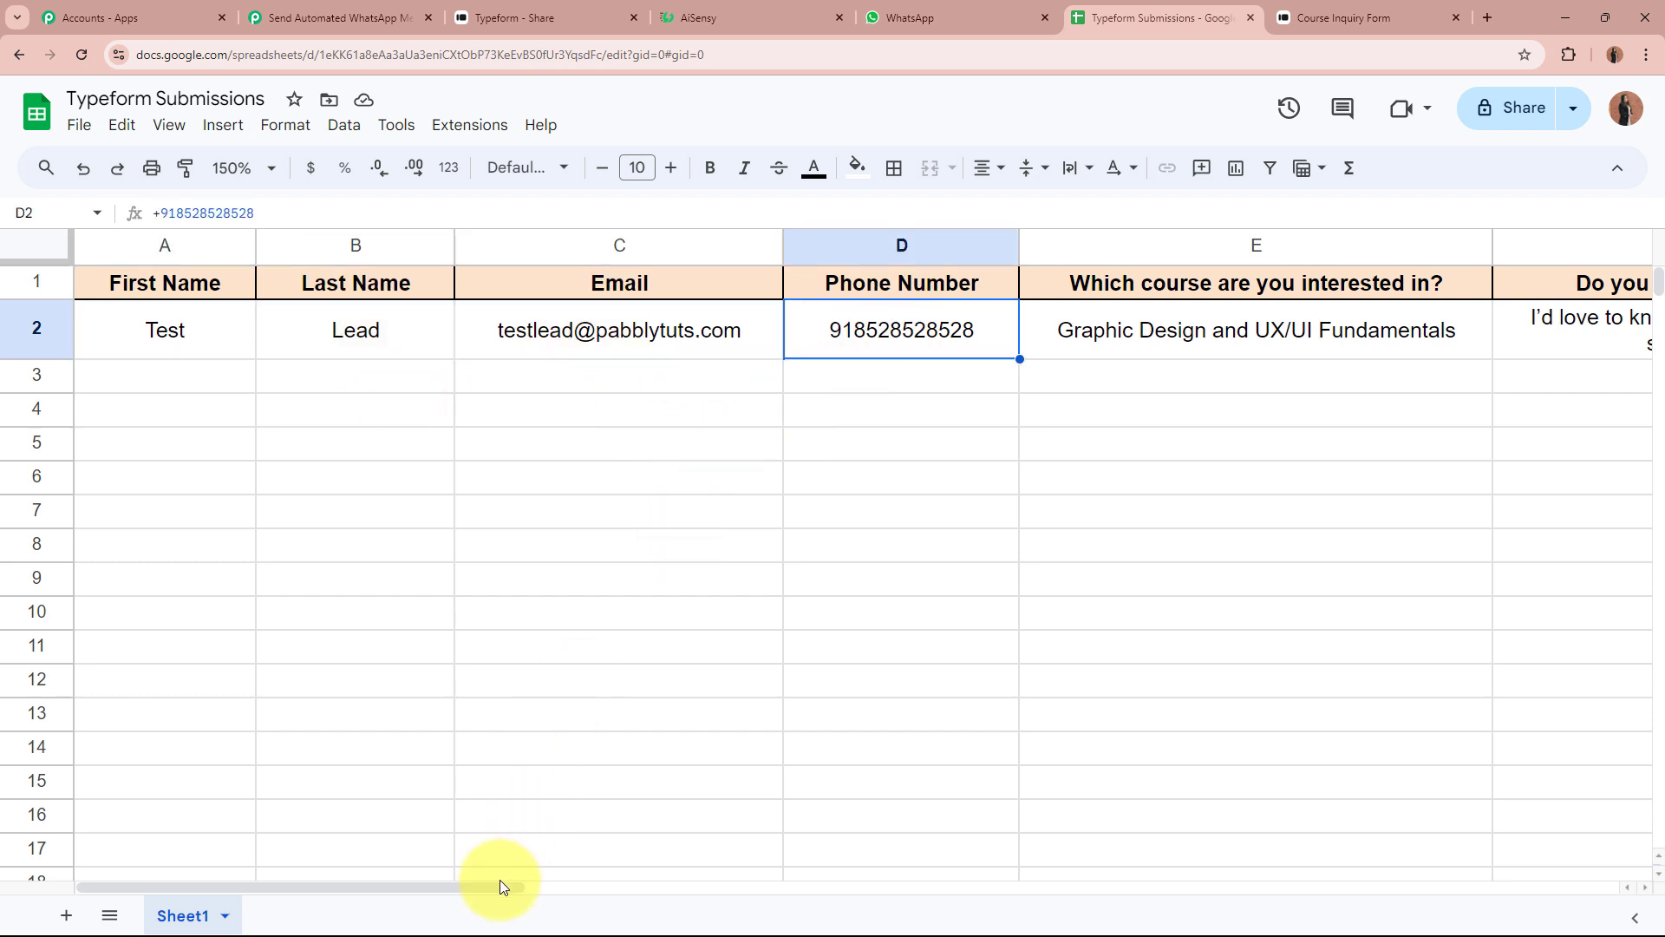
{"action": "left_click_drag", "start_coordinate": [499, 884], "coordinate": [699, 885]}
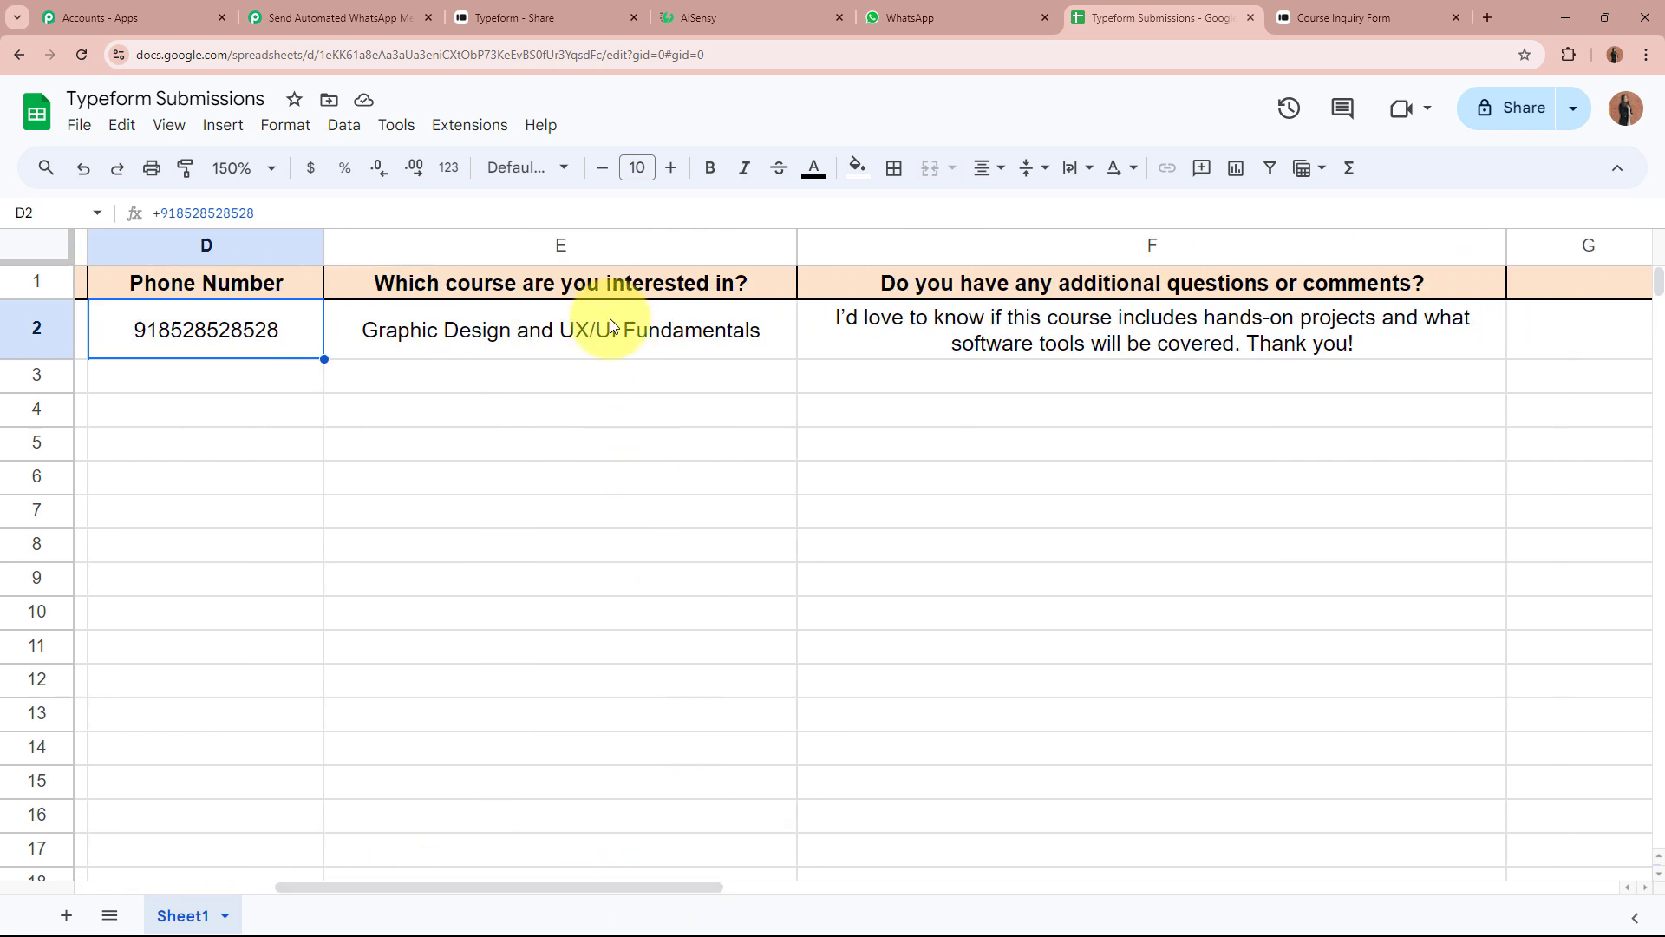
{"action": "left_click", "coordinate": [604, 344]}
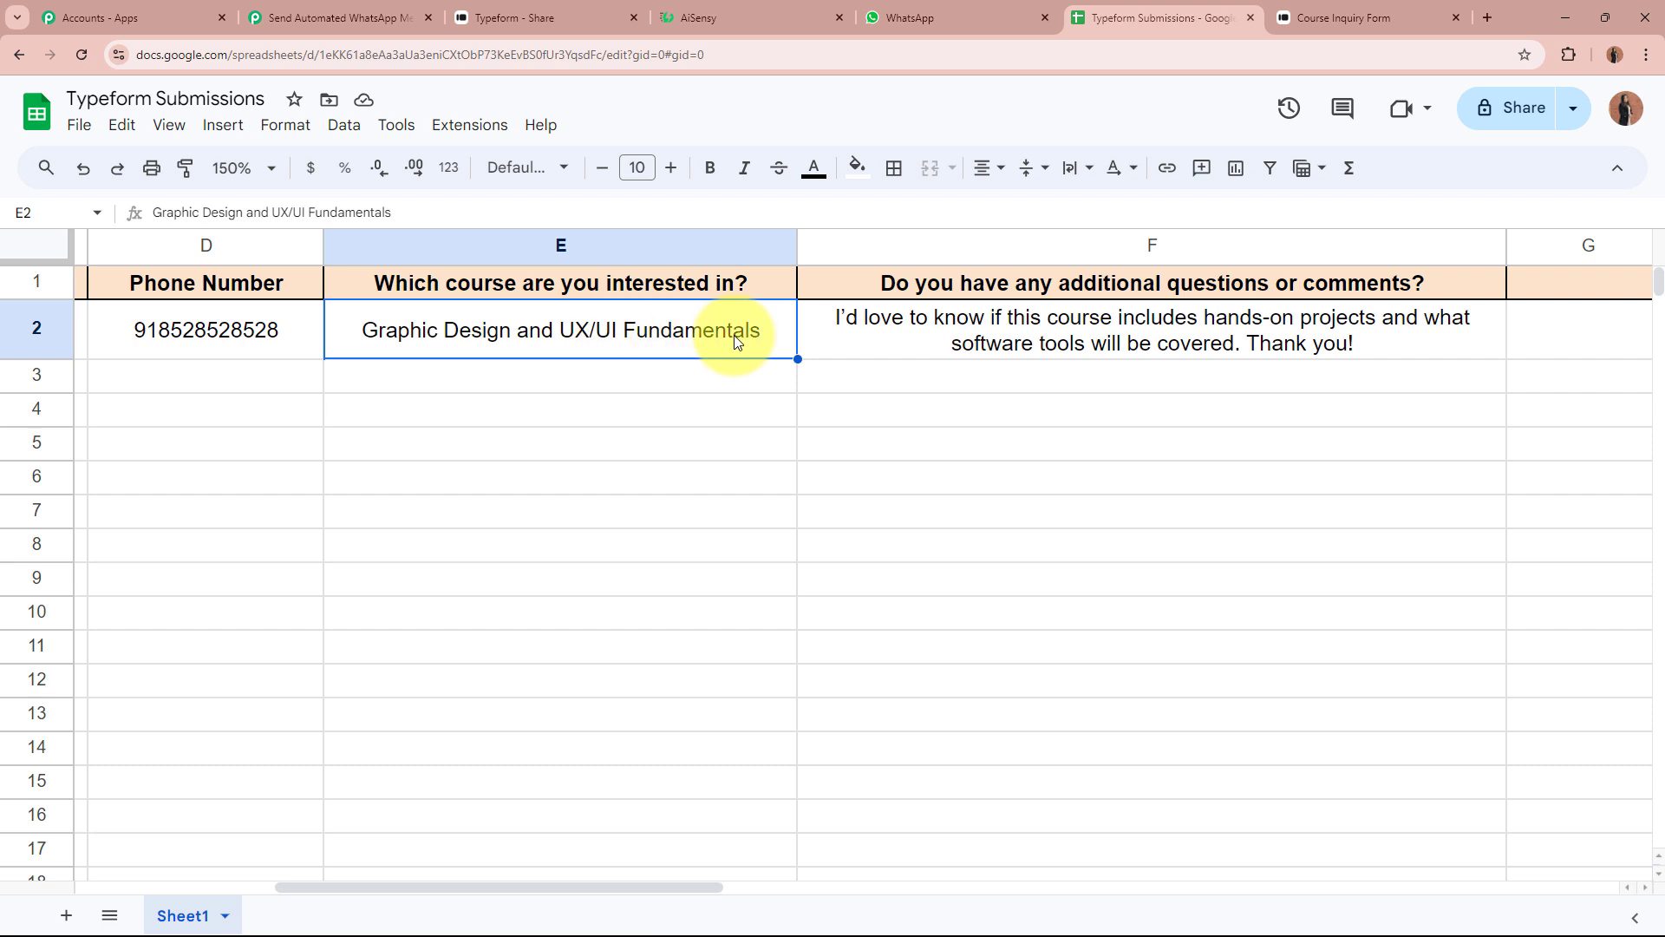
{"action": "left_click", "coordinate": [864, 354]}
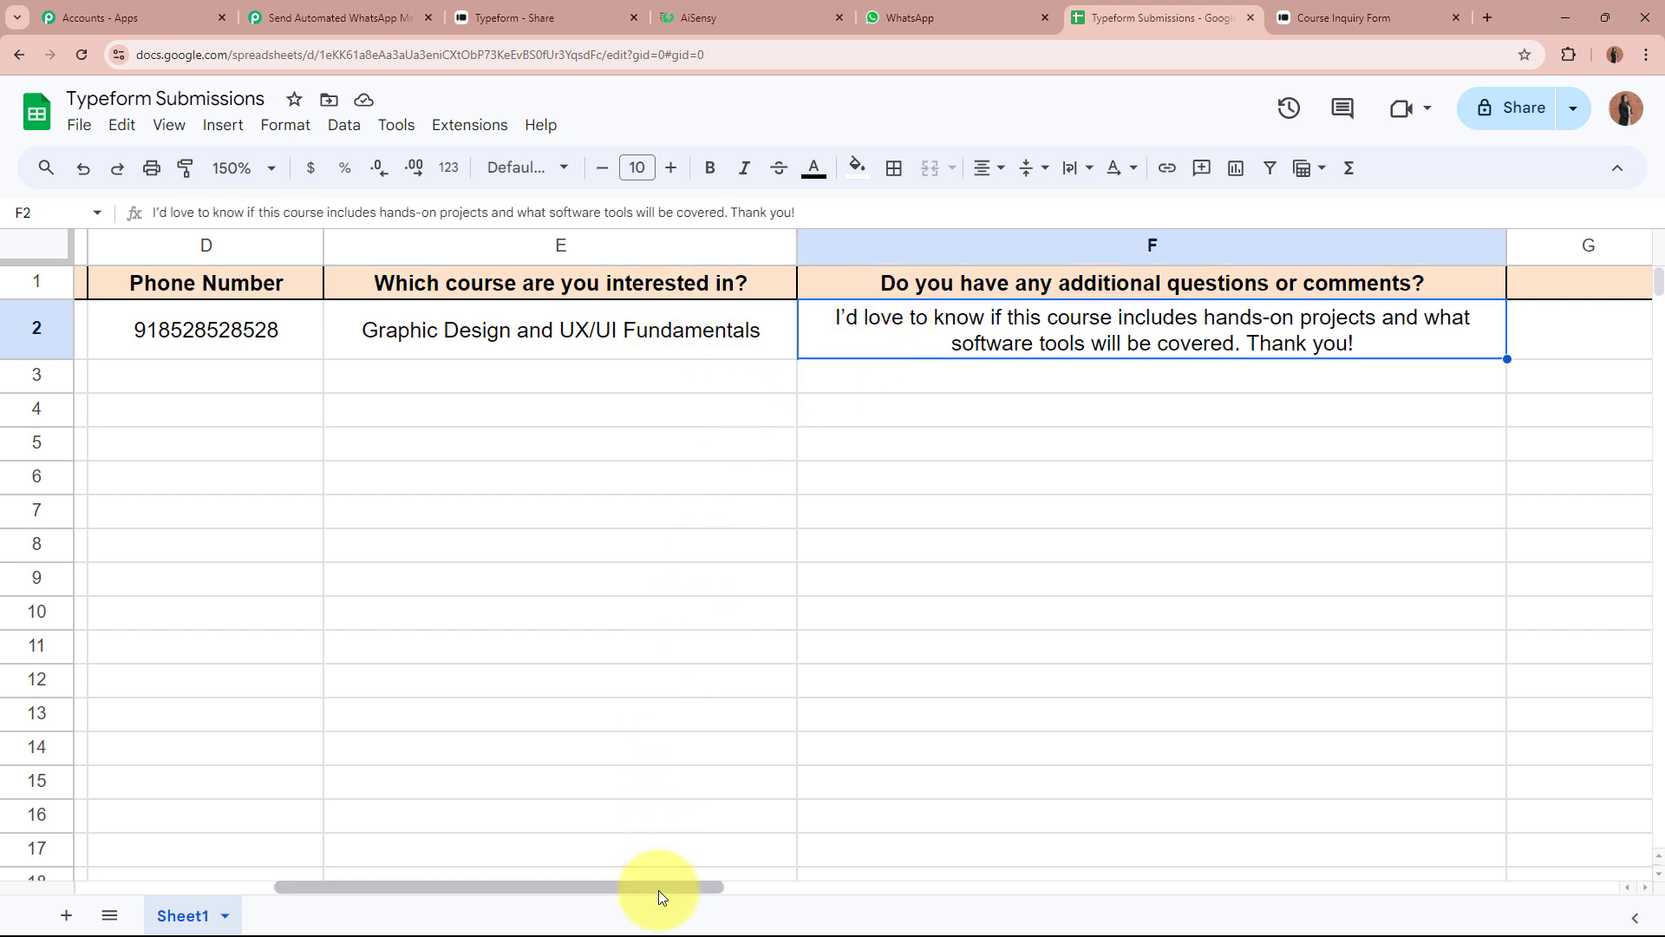
{"action": "left_click_drag", "start_coordinate": [659, 890], "coordinate": [673, 889]}
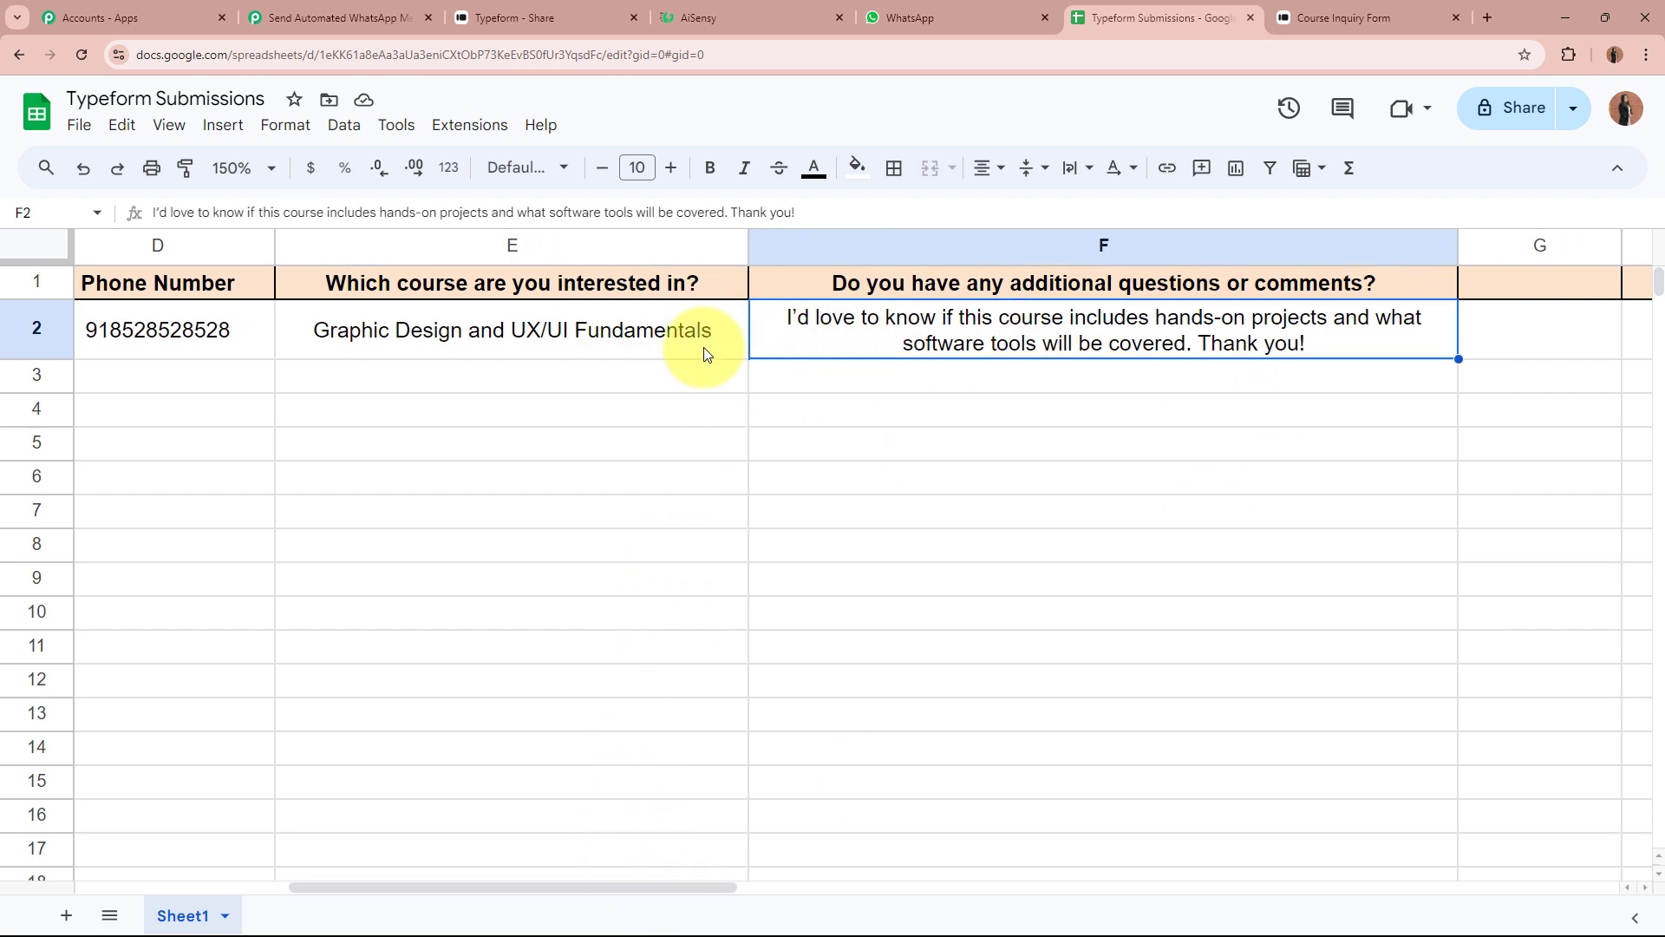
{"action": "left_click_drag", "start_coordinate": [691, 887], "coordinate": [186, 872]}
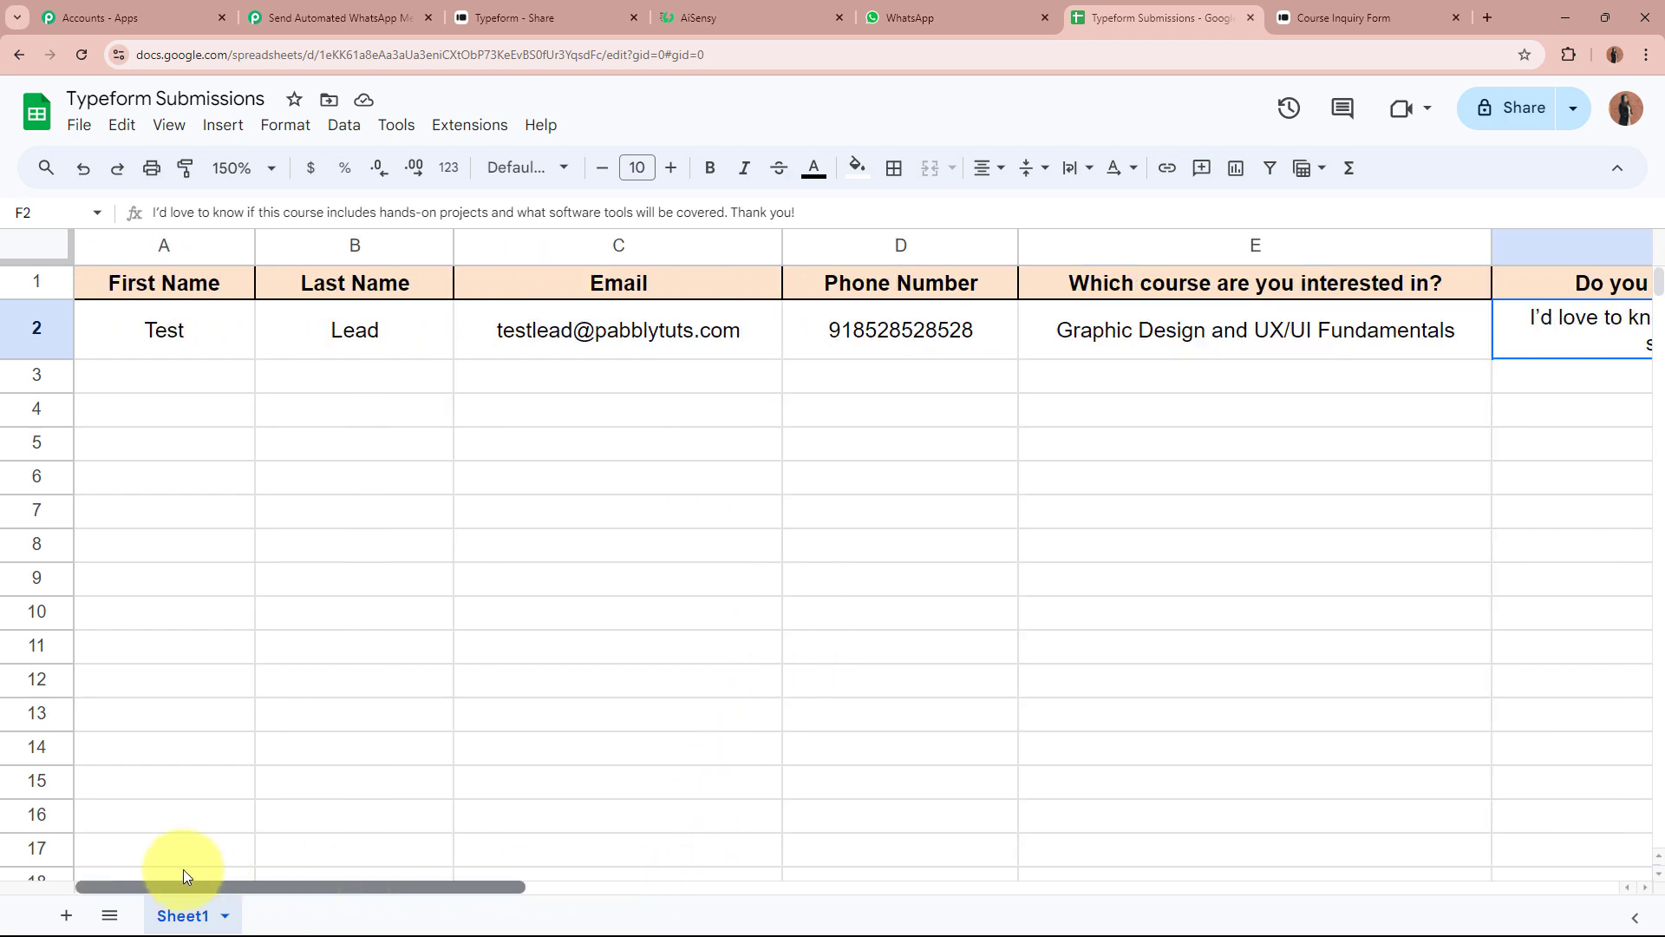
{"action": "left_click", "coordinate": [224, 340]}
- Return to the Pabbly Connect workflow and collapse the Google Sheets Add New Row action step
{"action": "left_click", "coordinate": [350, 28]}
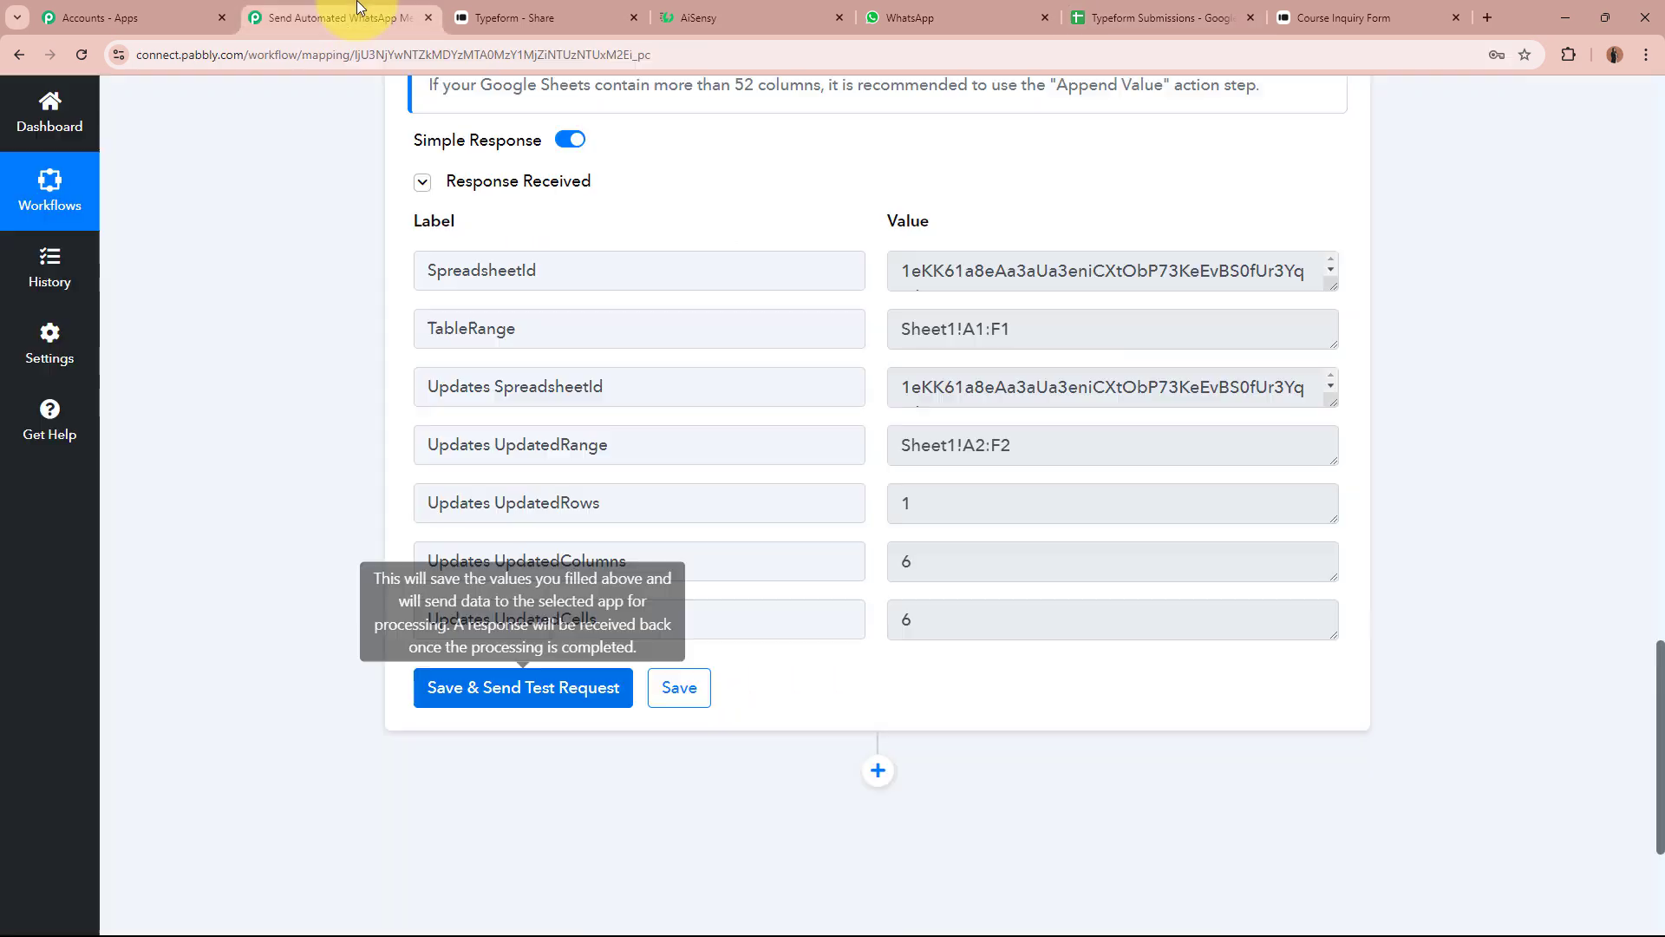
{"action": "scroll", "coordinate": [1485, 437], "scroll_direction": "up", "scroll_amount": 15}
{"action": "scroll", "coordinate": [1485, 437], "scroll_direction": "up", "scroll_amount": 10}
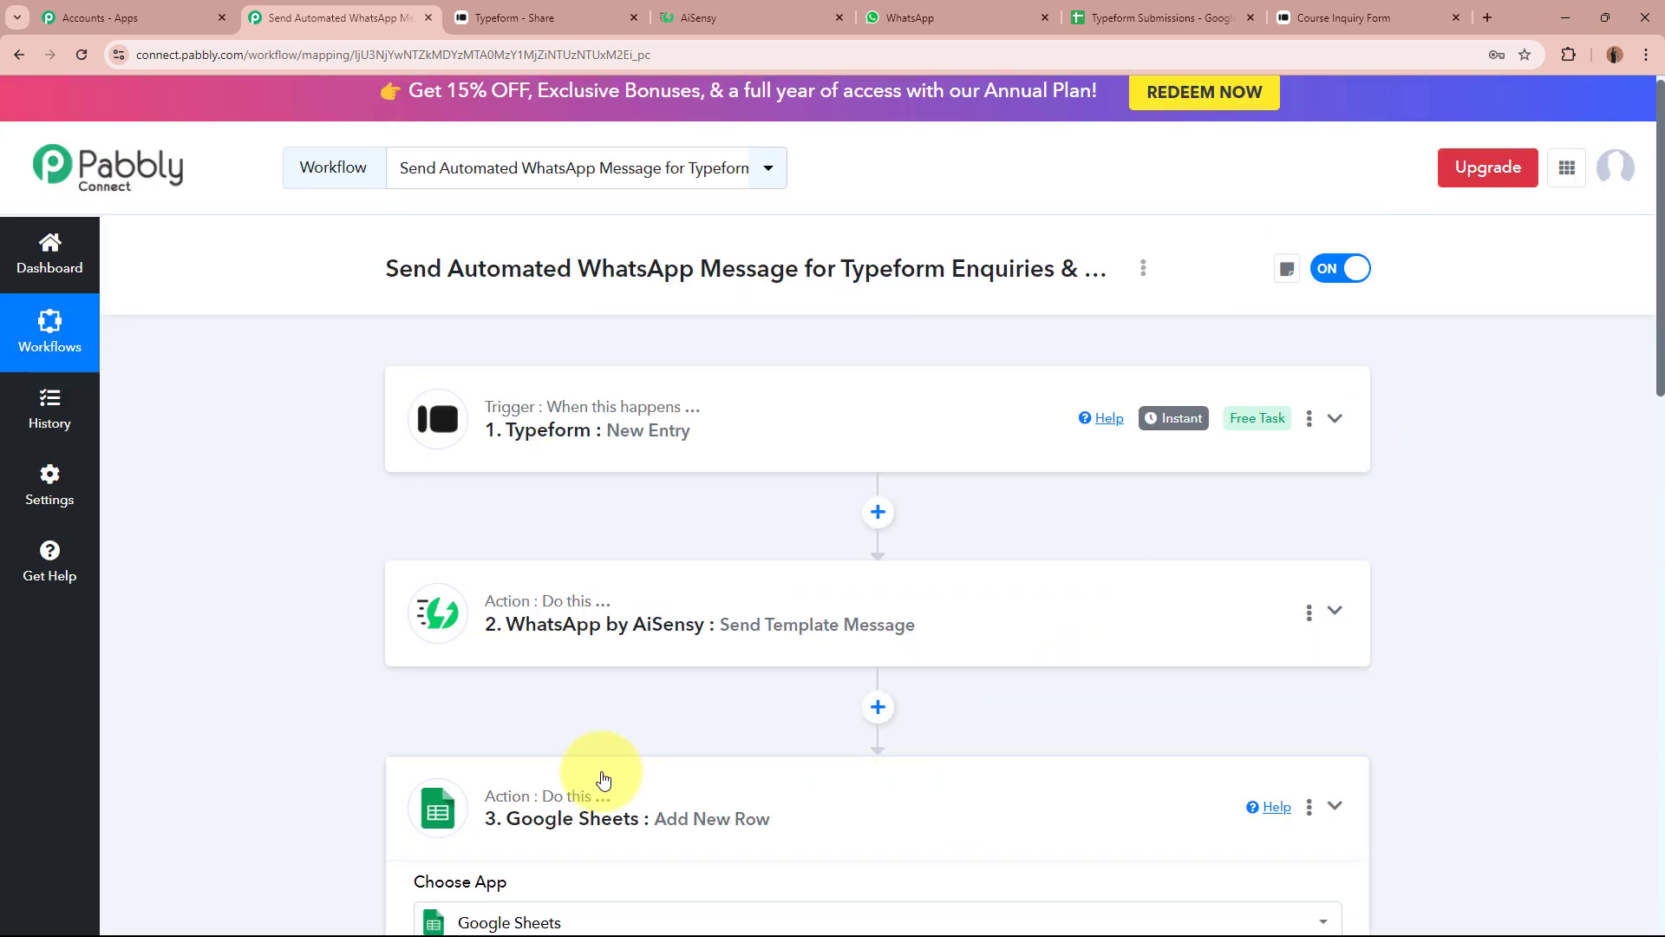
{"action": "left_click", "coordinate": [605, 778]}
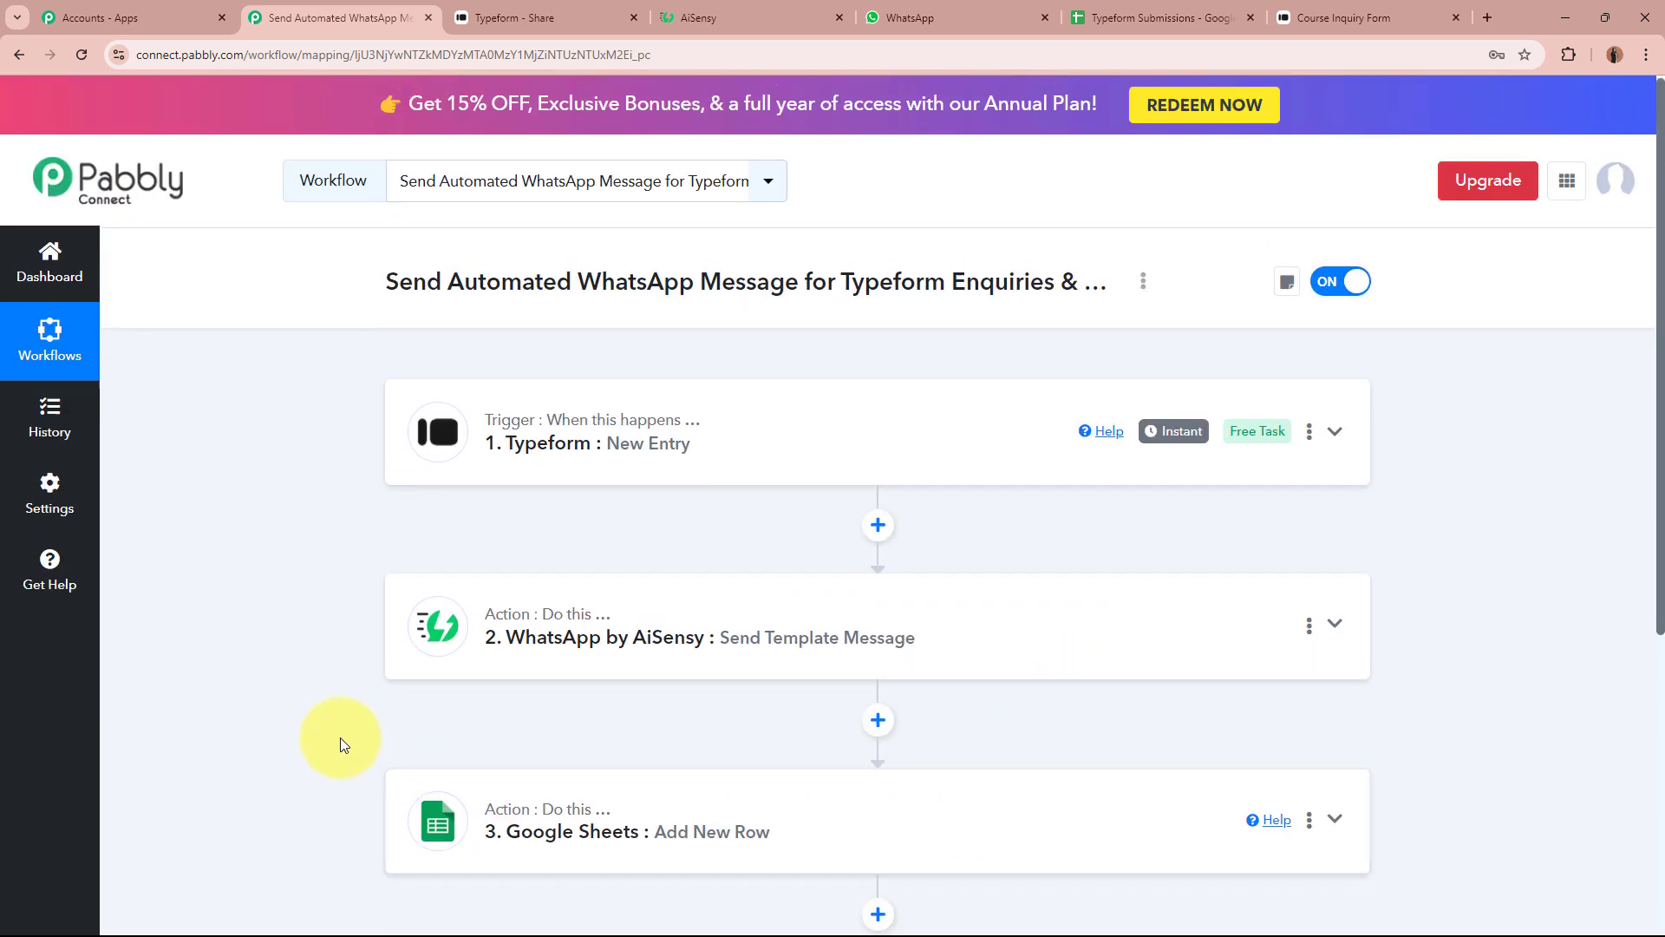